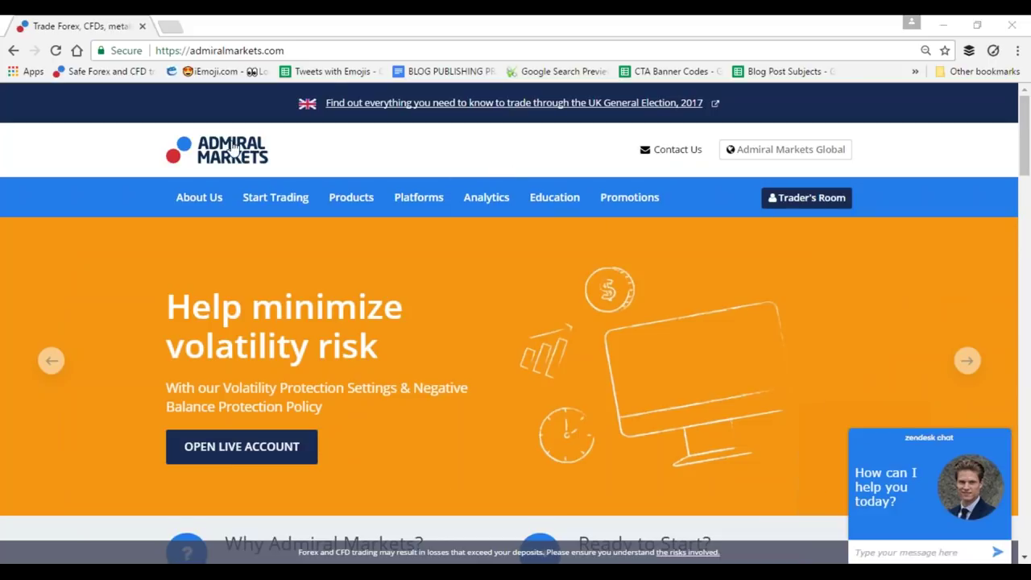
Browse the Admiral Markets Products, Analytics, Education and Platforms menus, then return to the MetaTrader 4 EURUSD Daily chart.
mouse_move(352, 211)
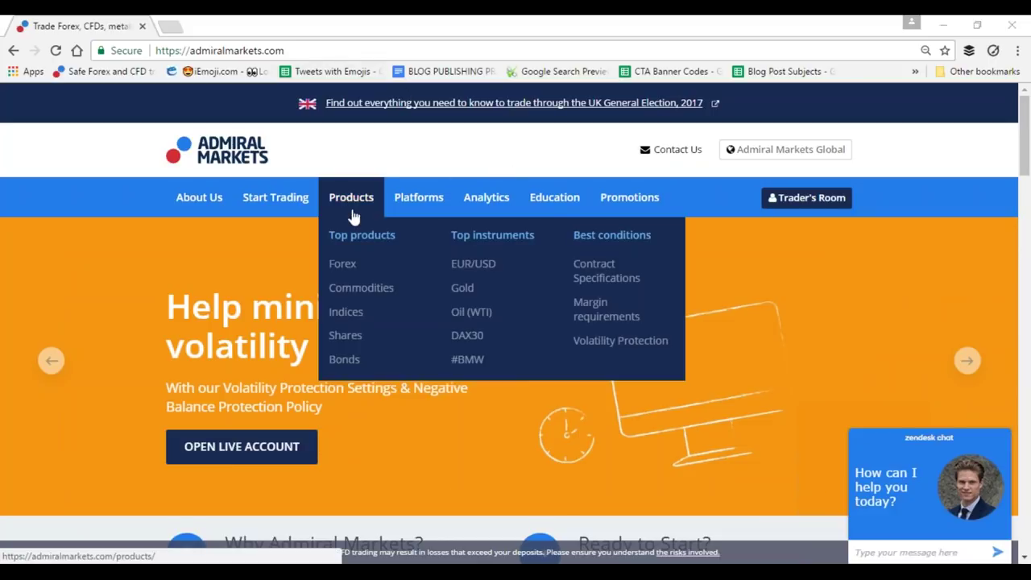
mouse_move(483, 214)
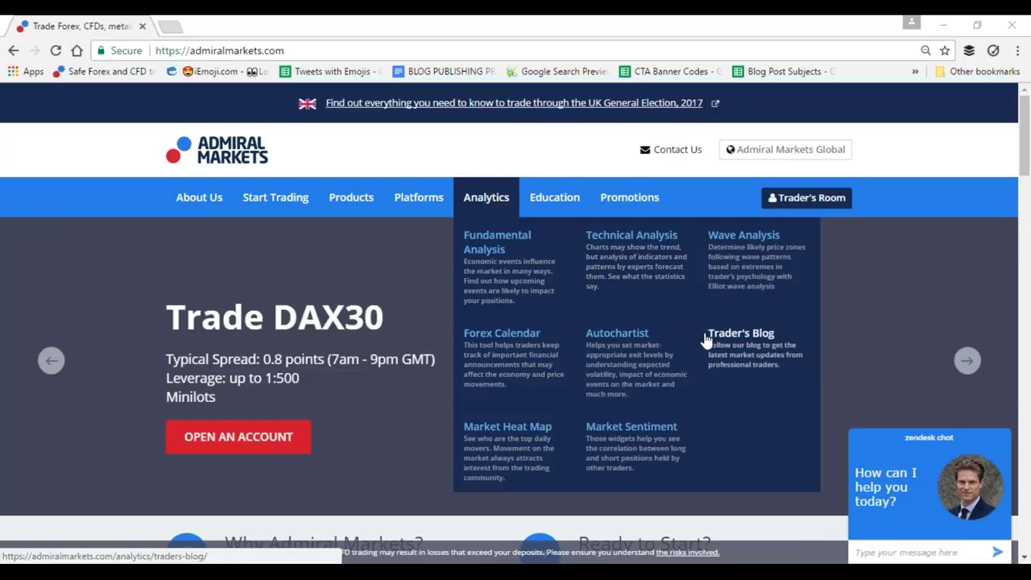
mouse_move(570, 211)
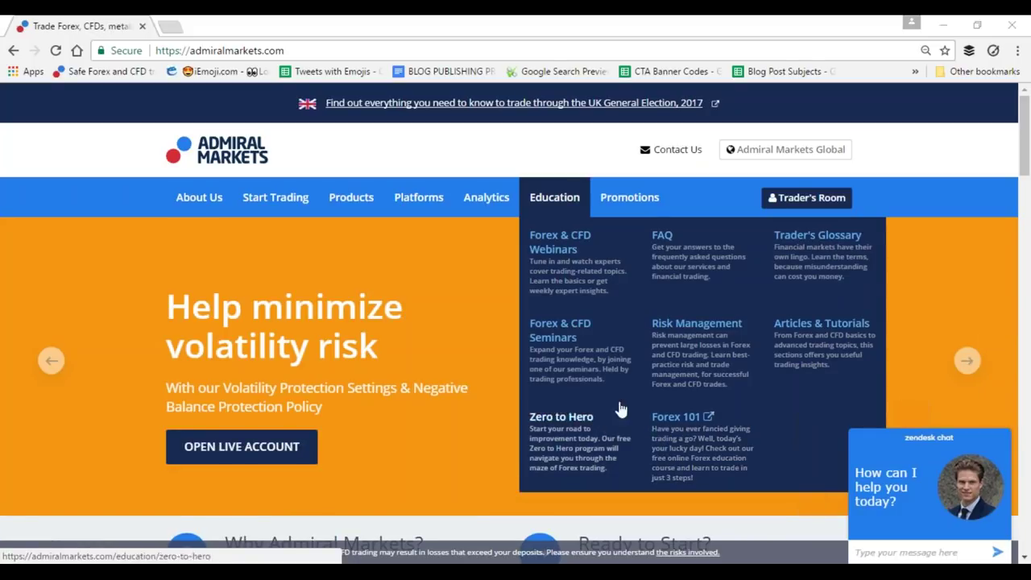
mouse_move(418, 202)
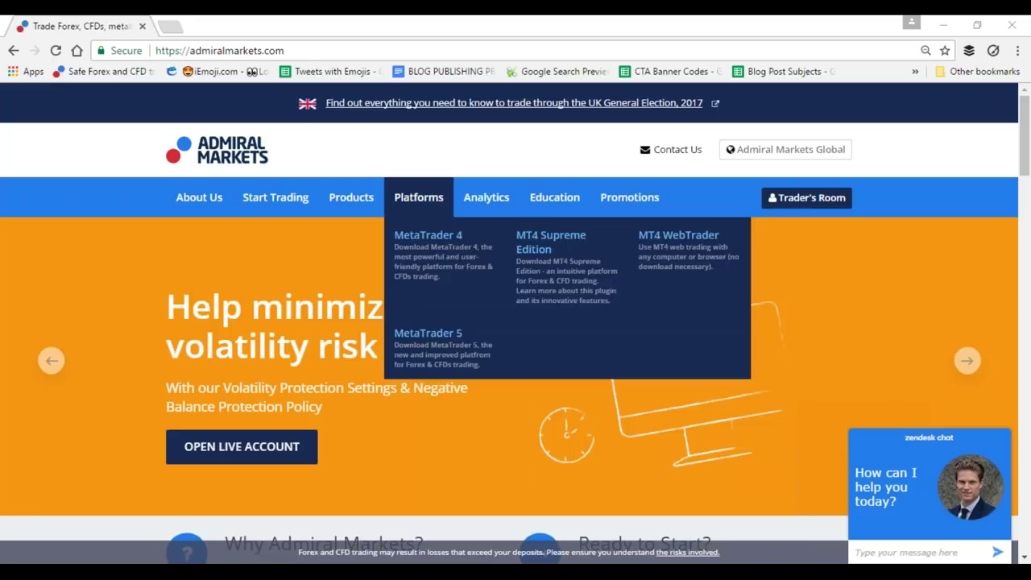
mouse_move(307, 208)
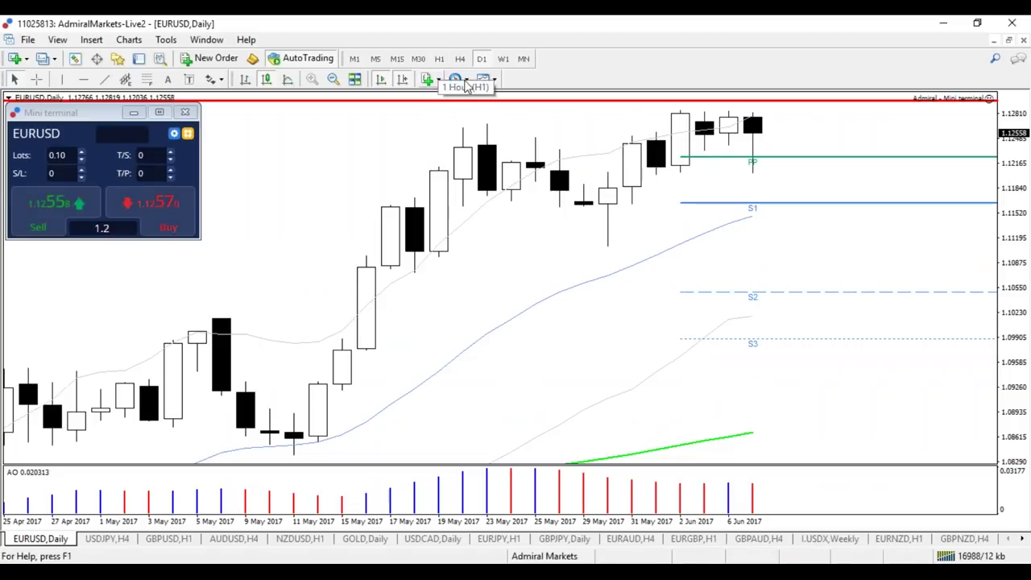
drag(651, 522, 628, 527)
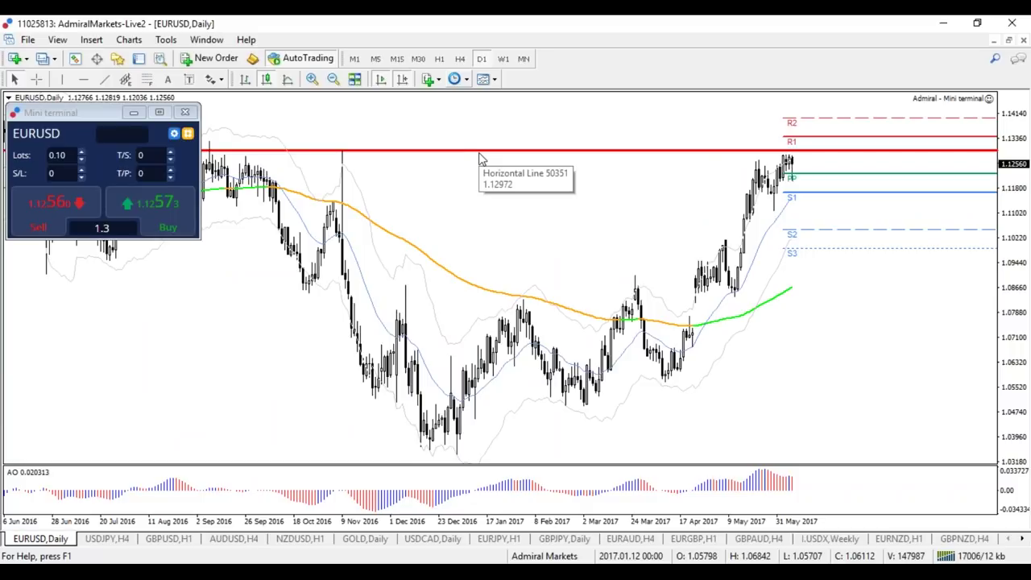
drag(786, 521, 808, 524)
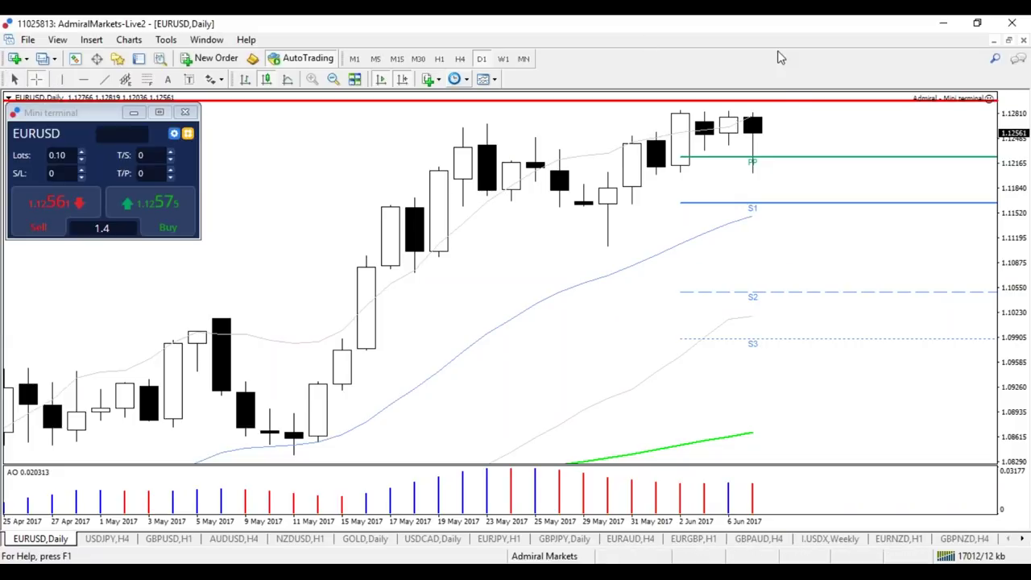
drag(747, 524, 362, 519)
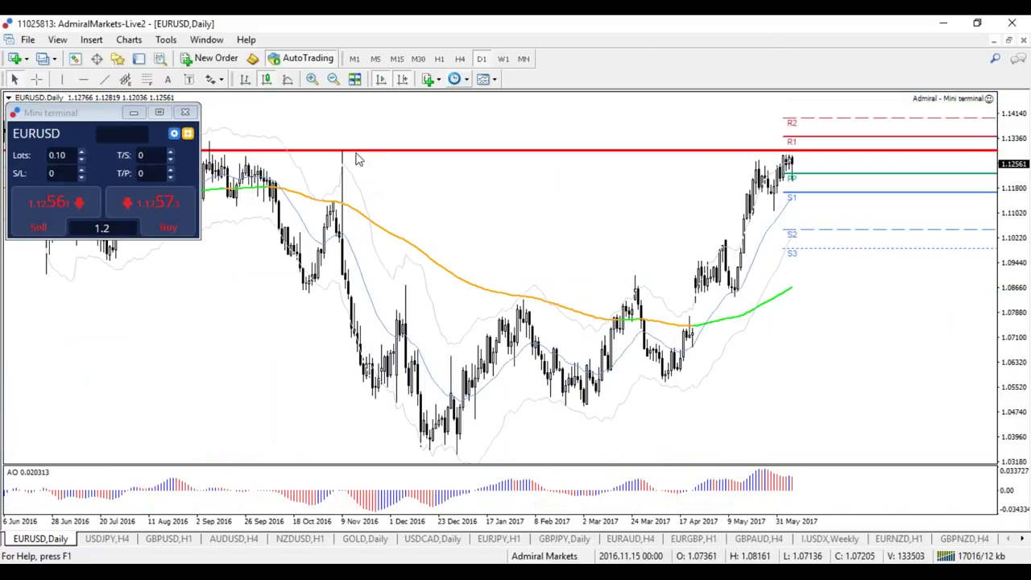
drag(735, 527, 758, 531)
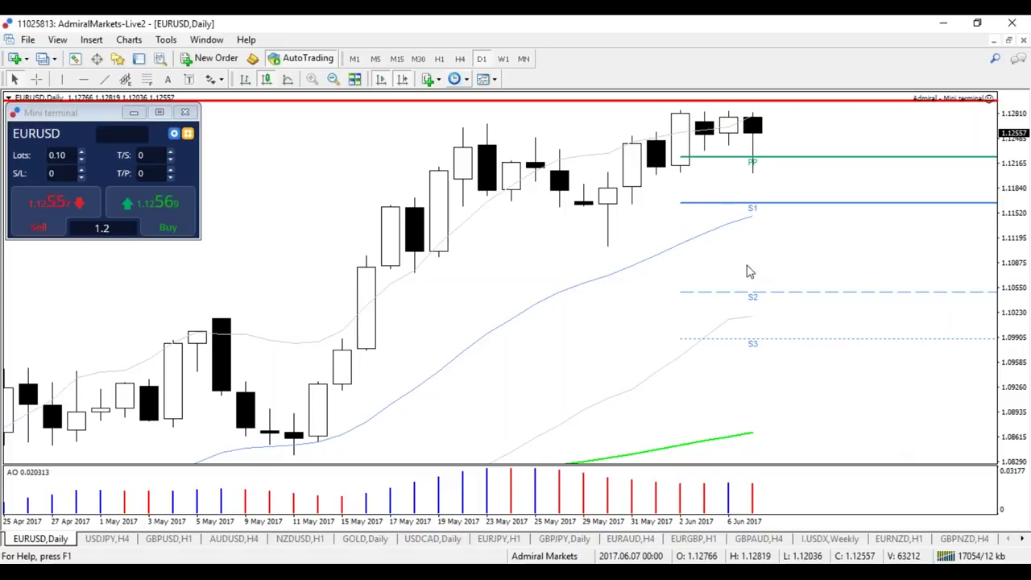
Switch EURUSD to the H1 timeframe and zoom out to show more hourly bars.
click(458, 60)
click(439, 60)
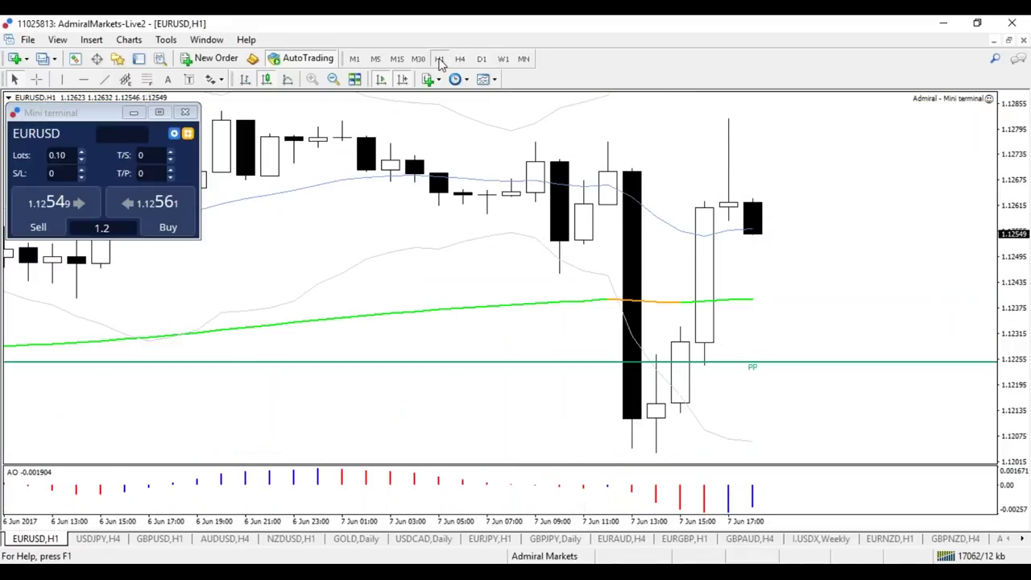
drag(659, 526, 640, 524)
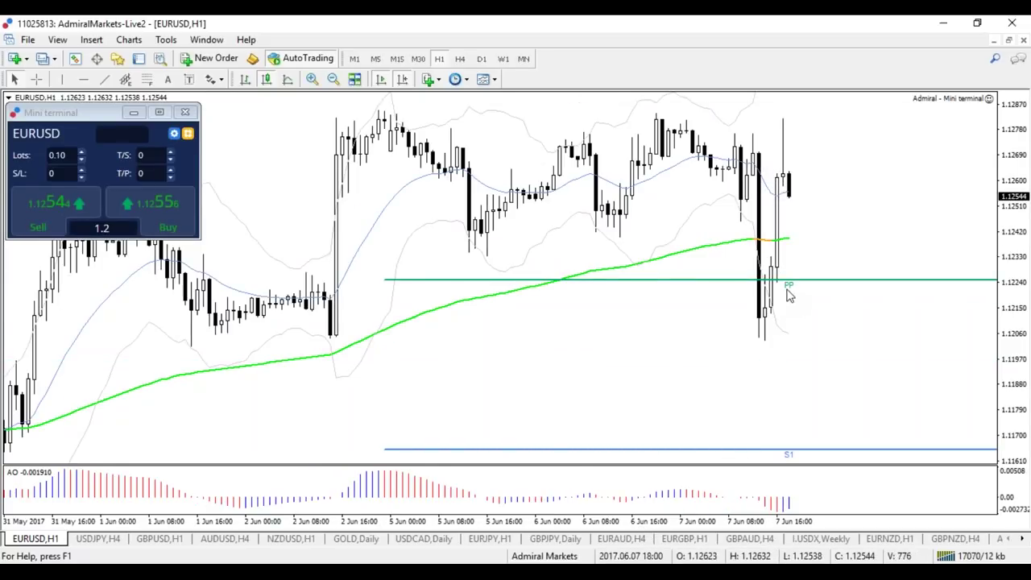
With the crosshair on, draw a horizontal line at the recent lows near 1.1205.
mouse_move(788, 295)
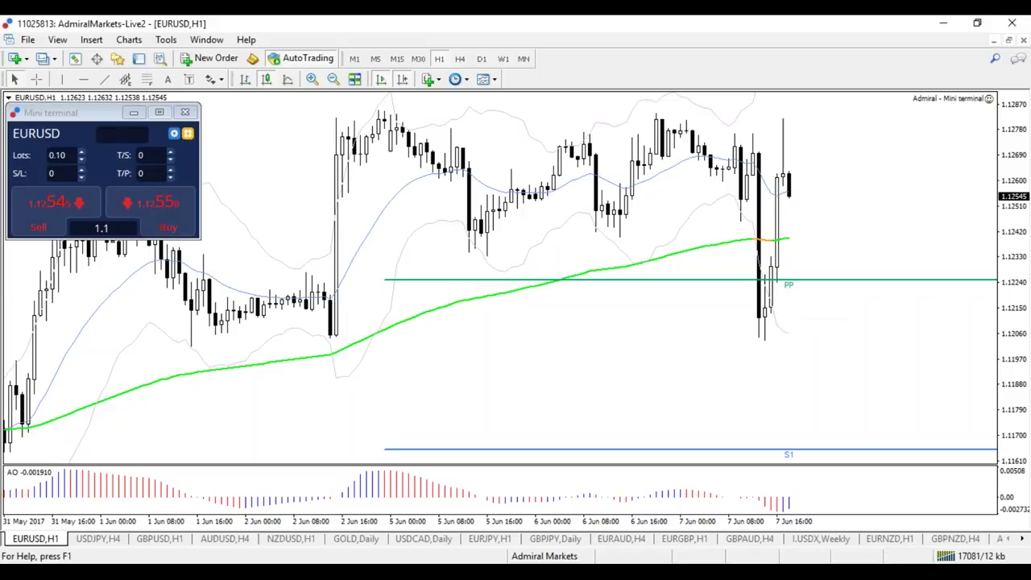
click(37, 78)
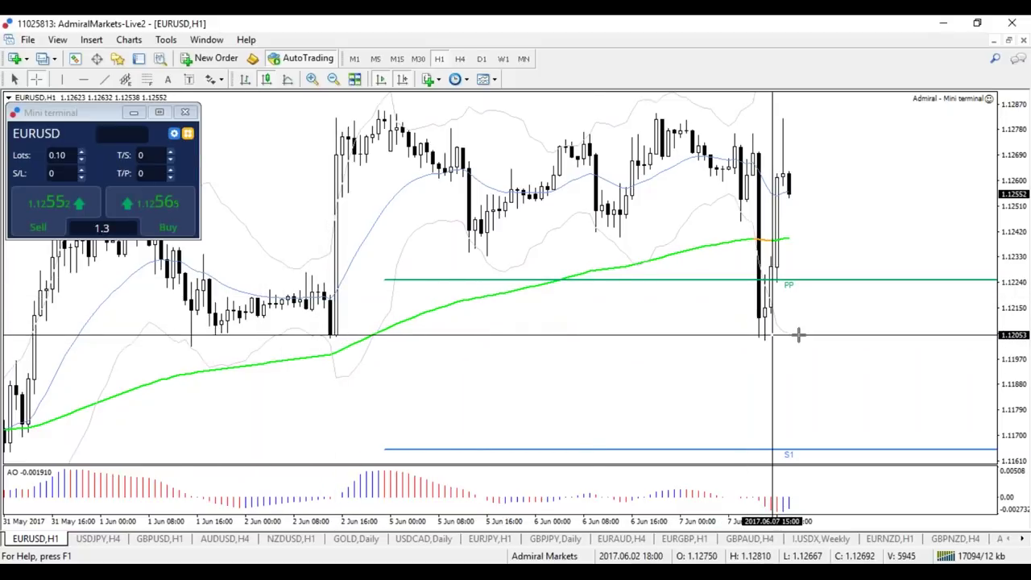
click(83, 79)
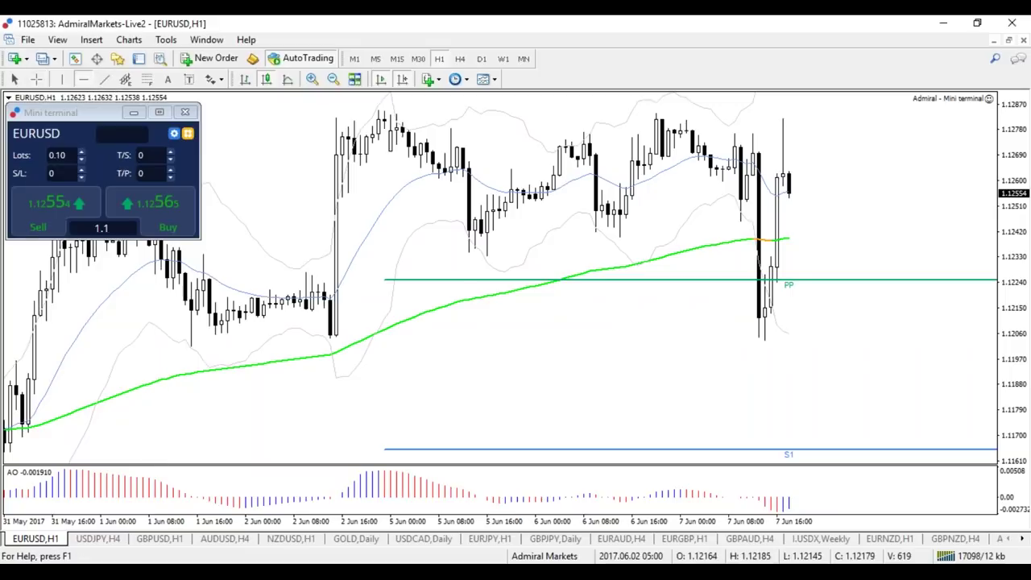
click(330, 339)
Change the support line's colour from red to blue in its properties.
right_click(296, 345)
click(310, 348)
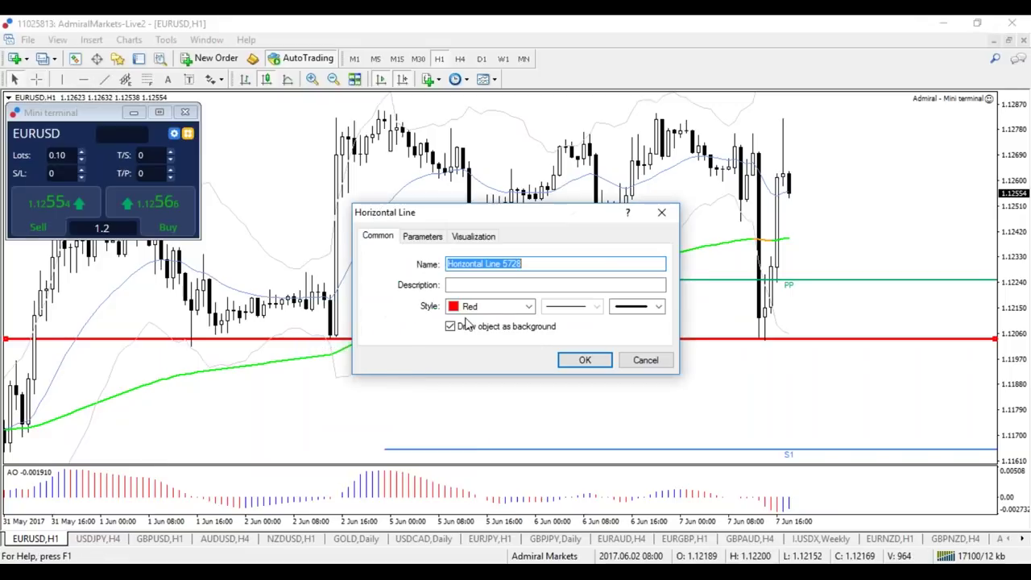
click(528, 306)
click(480, 466)
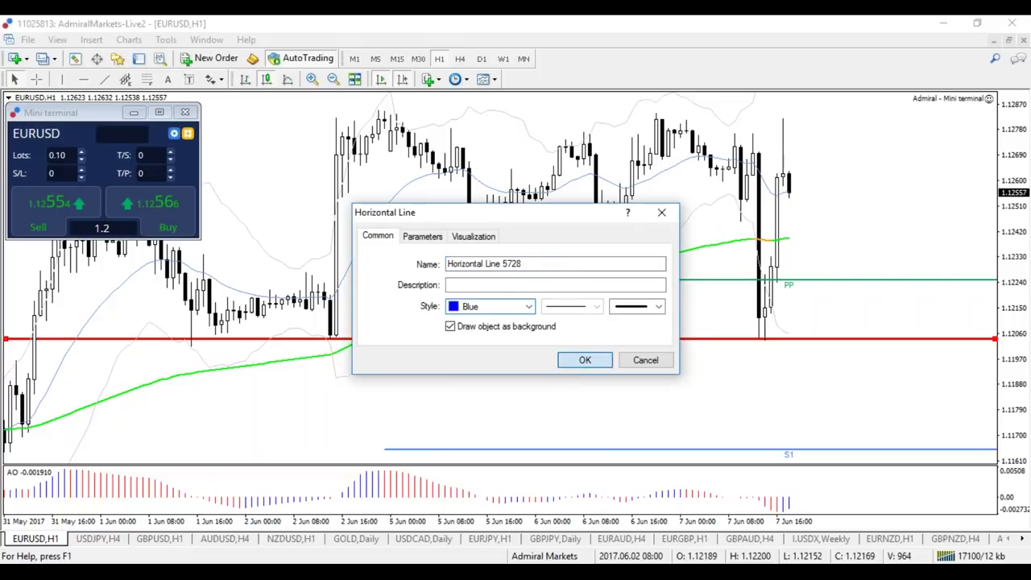
click(584, 360)
Add a second horizontal line on the PP pivot level near 1.1225 and zoom in.
click(83, 79)
click(431, 282)
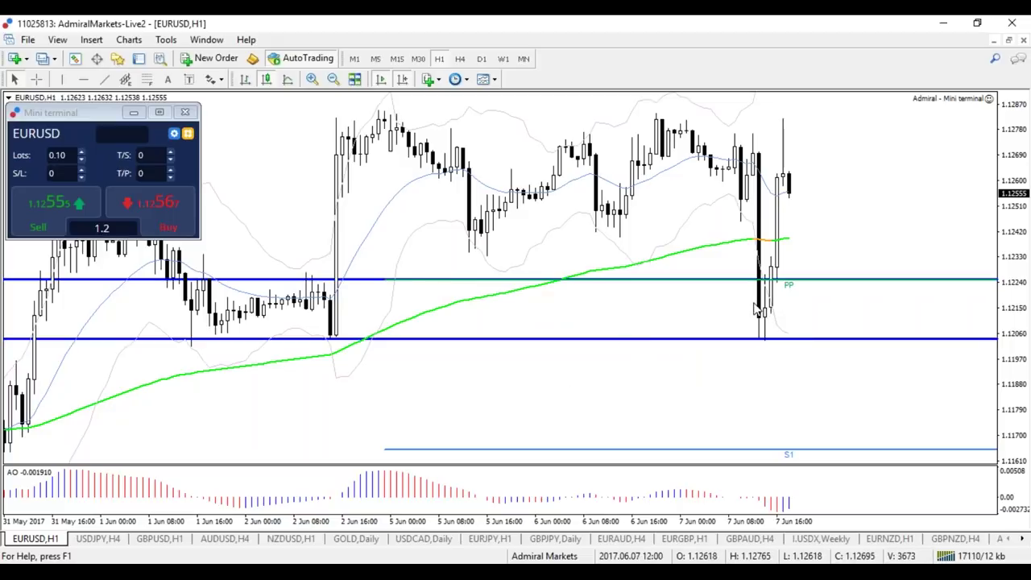
key(plus)
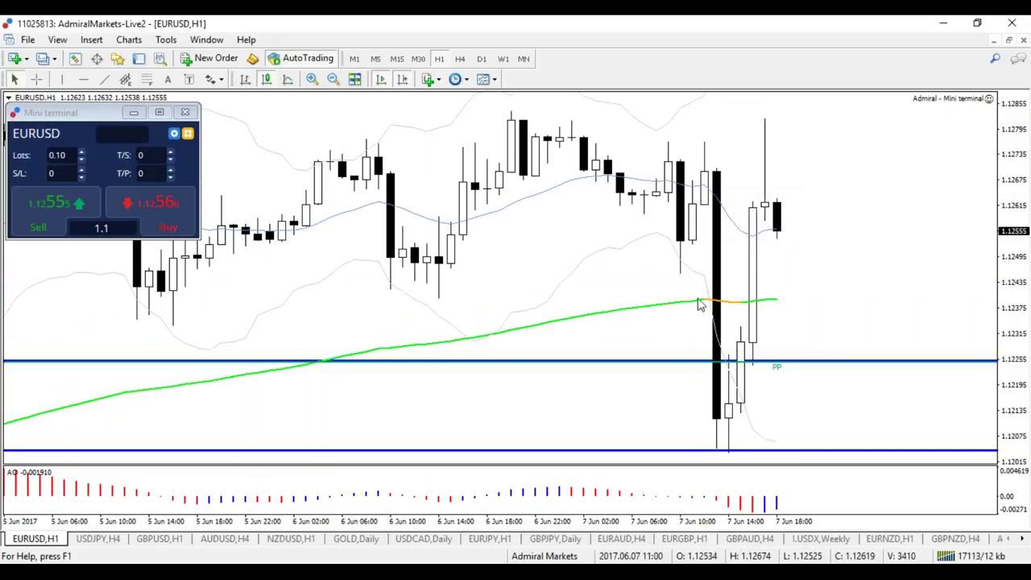
click(36, 80)
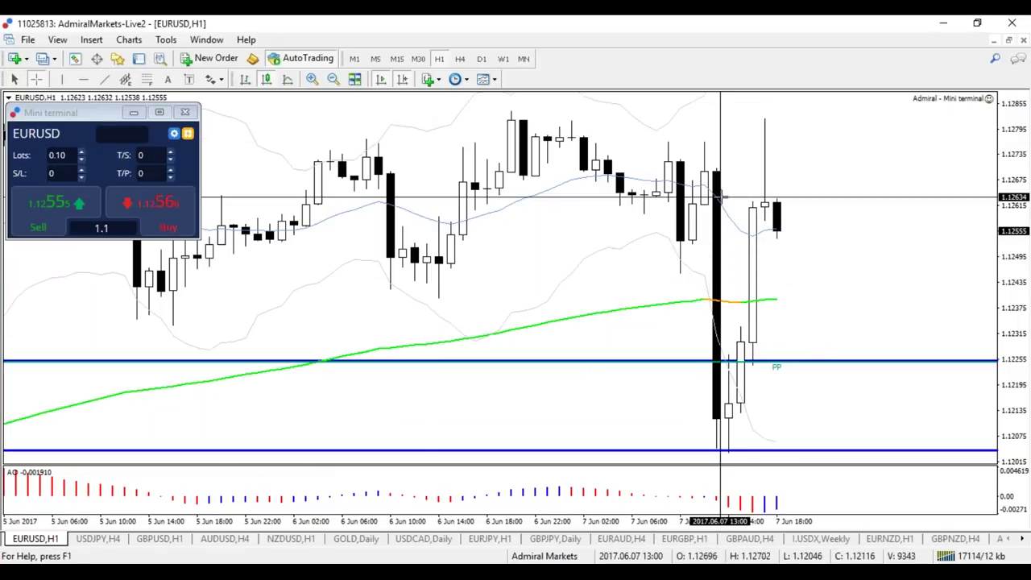
drag(728, 170, 718, 422)
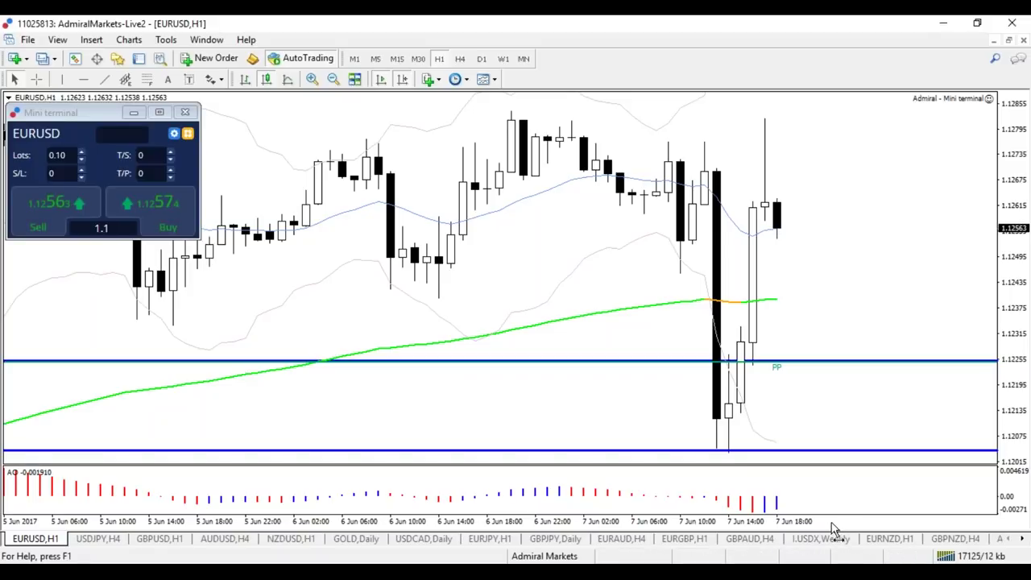
key(minus)
mouse_move(764, 324)
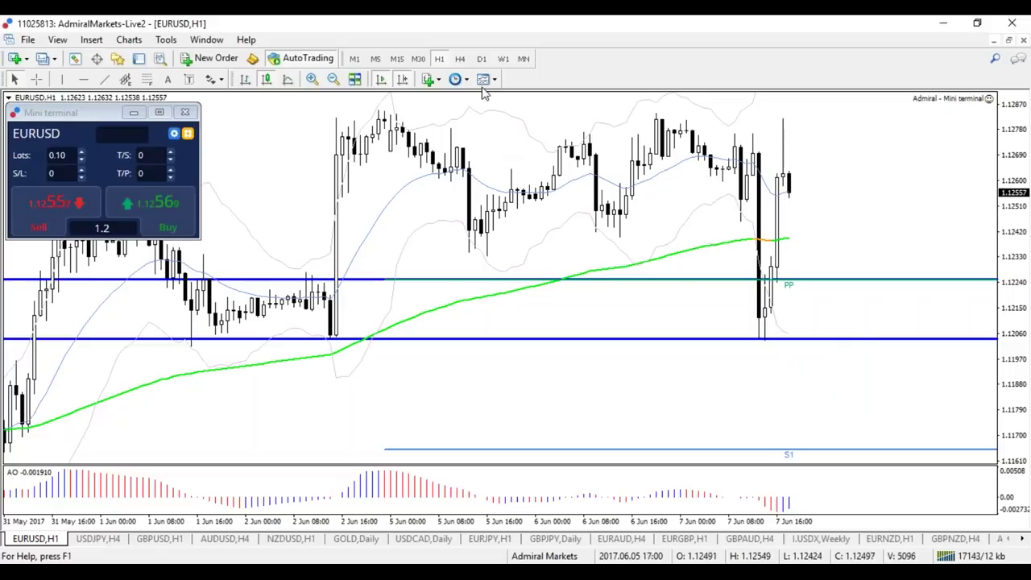
click(461, 59)
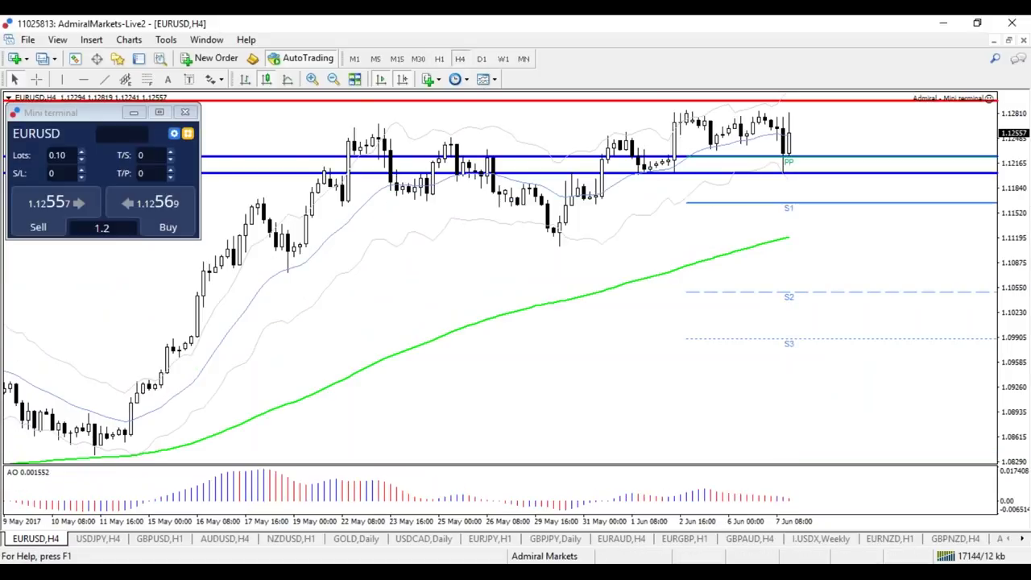
drag(840, 528, 861, 528)
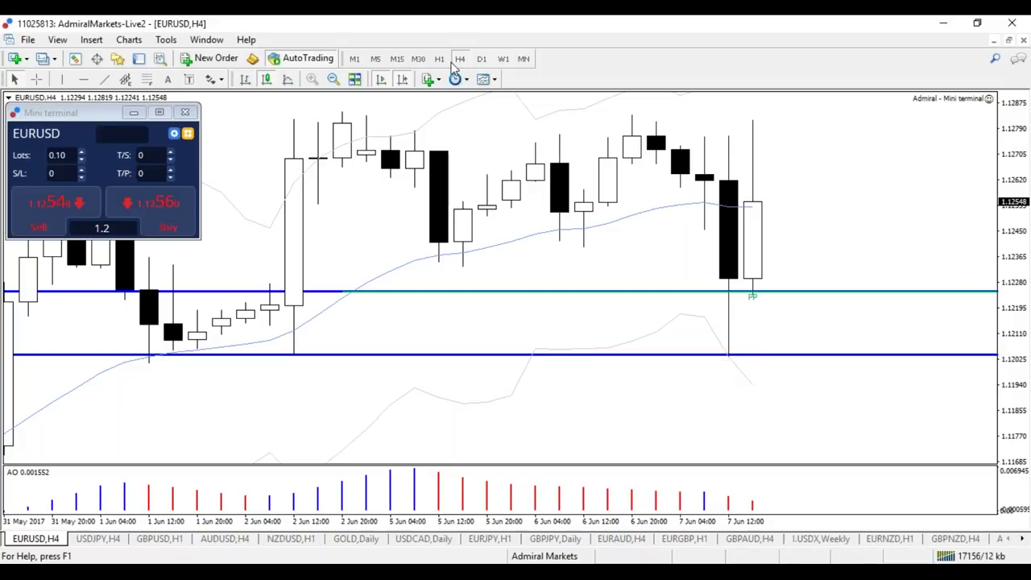
click(439, 59)
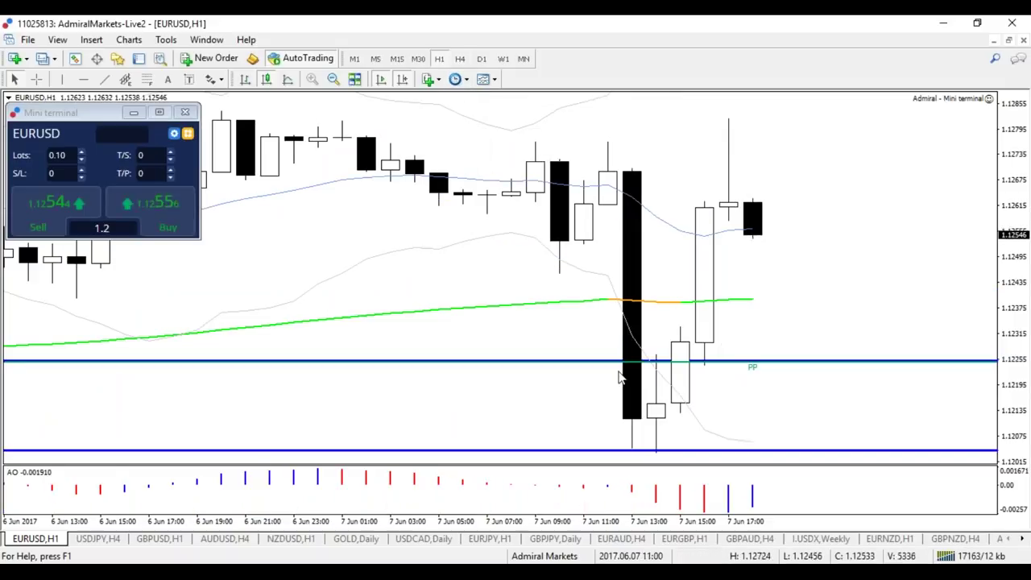
drag(706, 525, 690, 529)
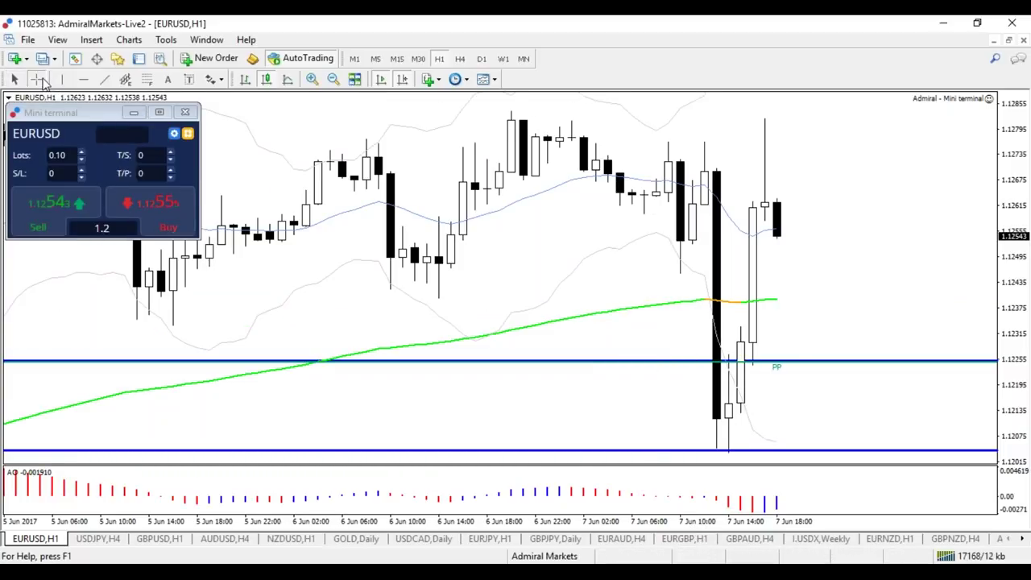
click(37, 79)
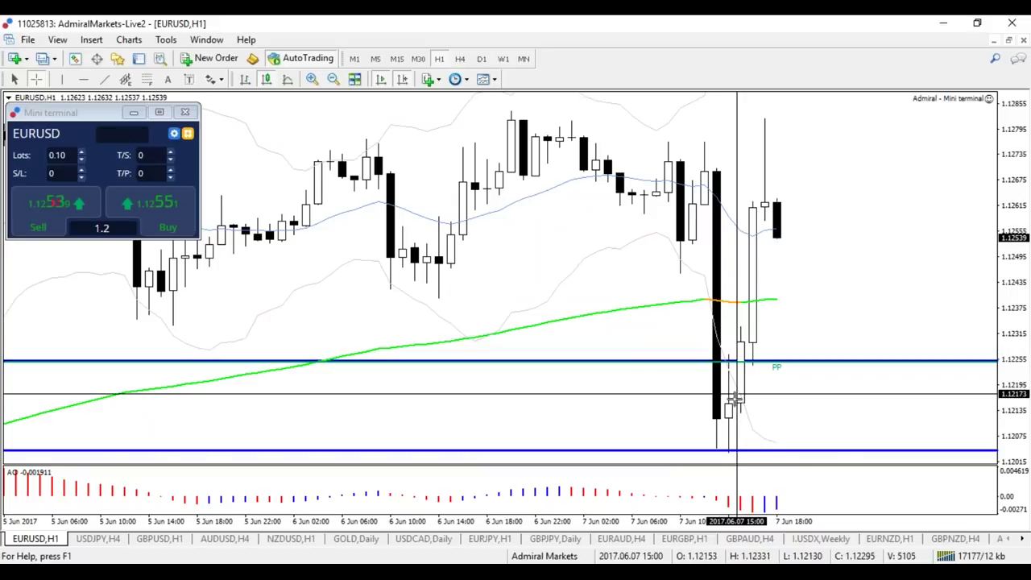
mouse_move(735, 401)
drag(734, 401, 758, 119)
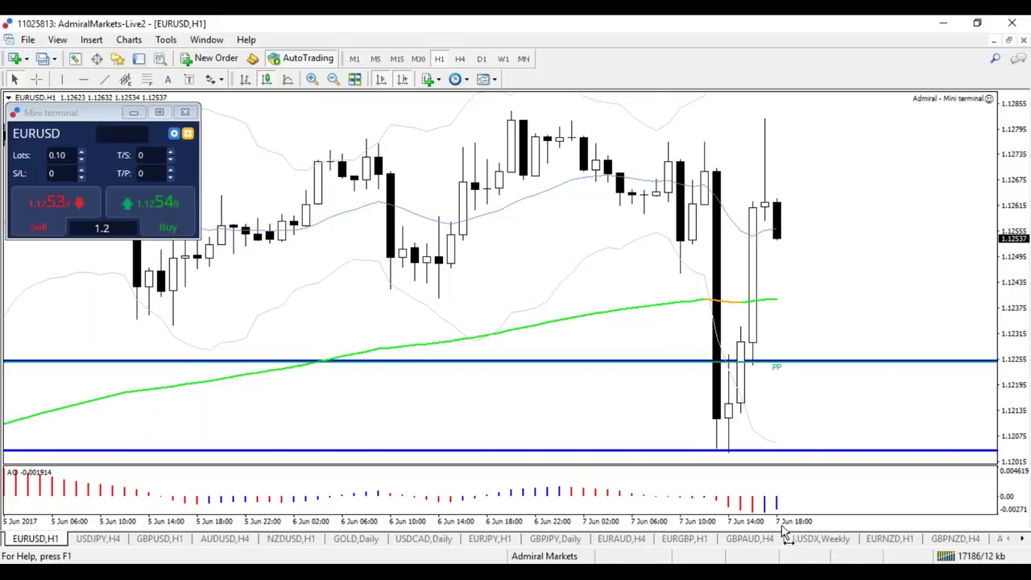
key(minus)
Zoom in to widen the candles, sketch a temporary loop around the lows near the pivot, then clear it.
click(36, 79)
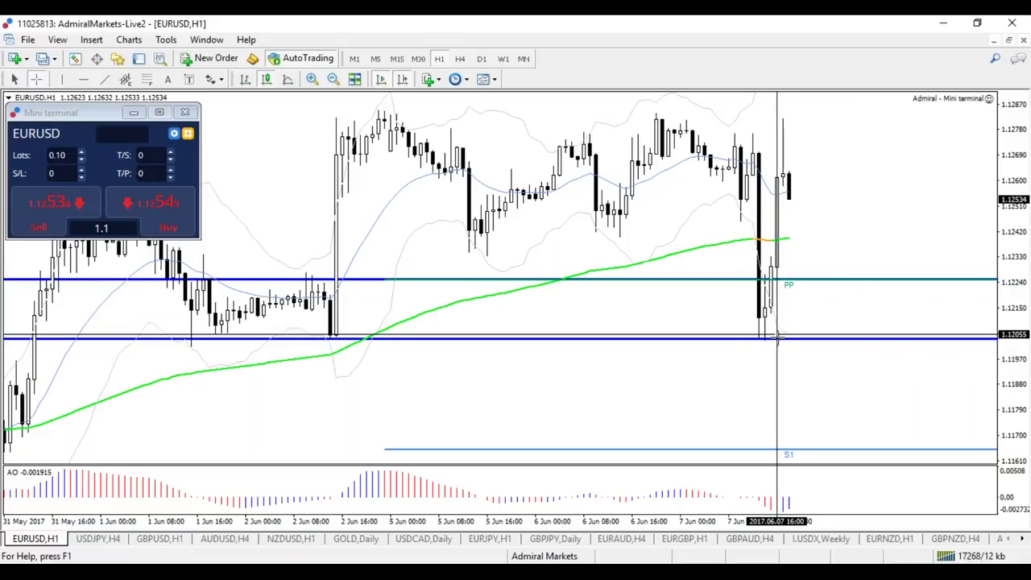
drag(717, 524, 731, 528)
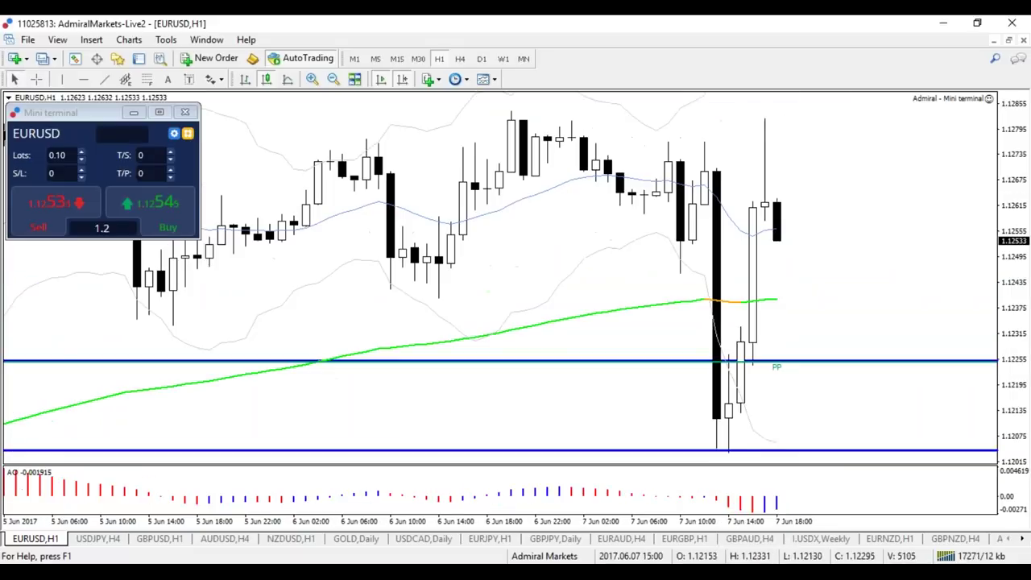
mouse_move(736, 391)
mouse_down()
mouse_move(724, 435)
mouse_move(722, 385)
mouse_move(691, 384)
mouse_move(700, 395)
mouse_up()
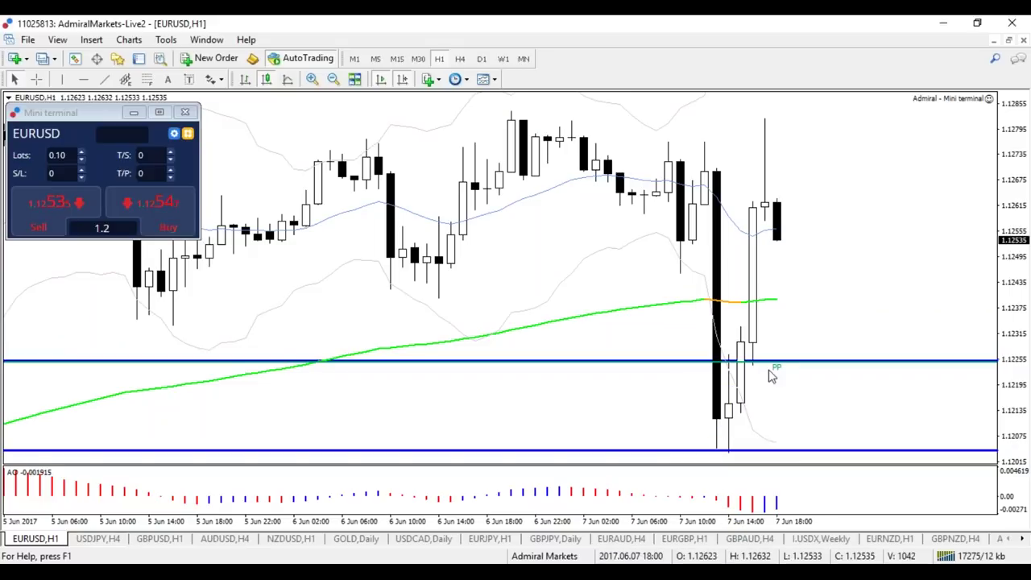
mouse_move(753, 357)
mouse_down()
mouse_move(747, 332)
mouse_move(730, 416)
mouse_move(754, 334)
mouse_up()
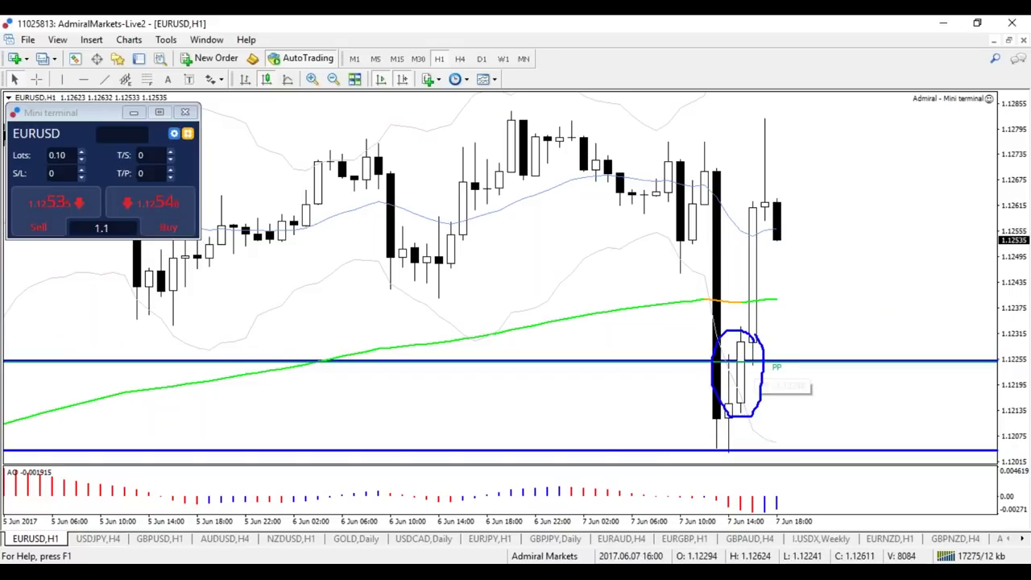
key(Escape)
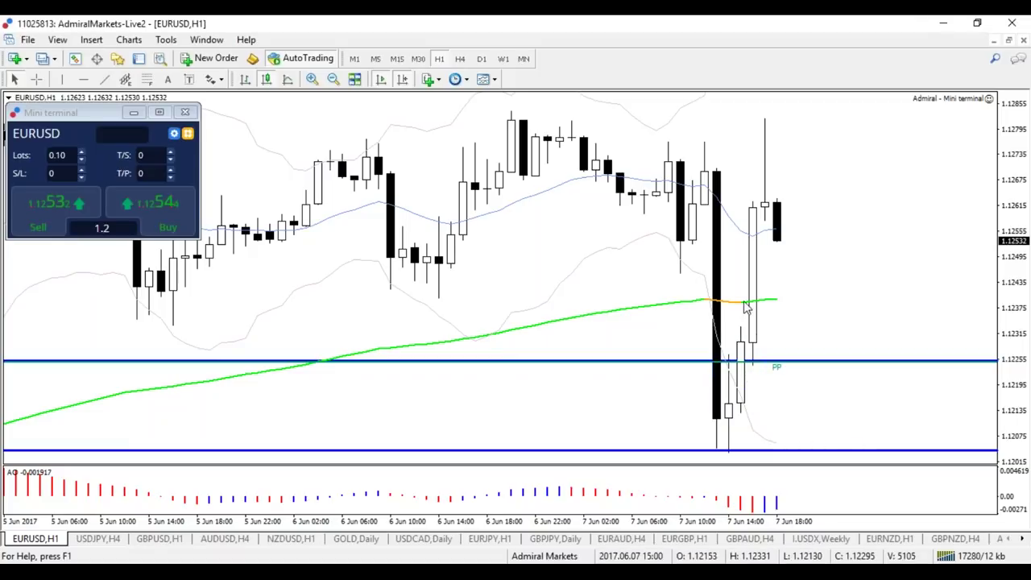
Measure bars and points from the recent low, then mark the recent high near 1.1280 with a short red line.
mouse_move(734, 139)
mouse_down()
mouse_move(778, 139)
mouse_move(767, 118)
mouse_move(802, 165)
mouse_move(782, 133)
mouse_up()
key(Escape)
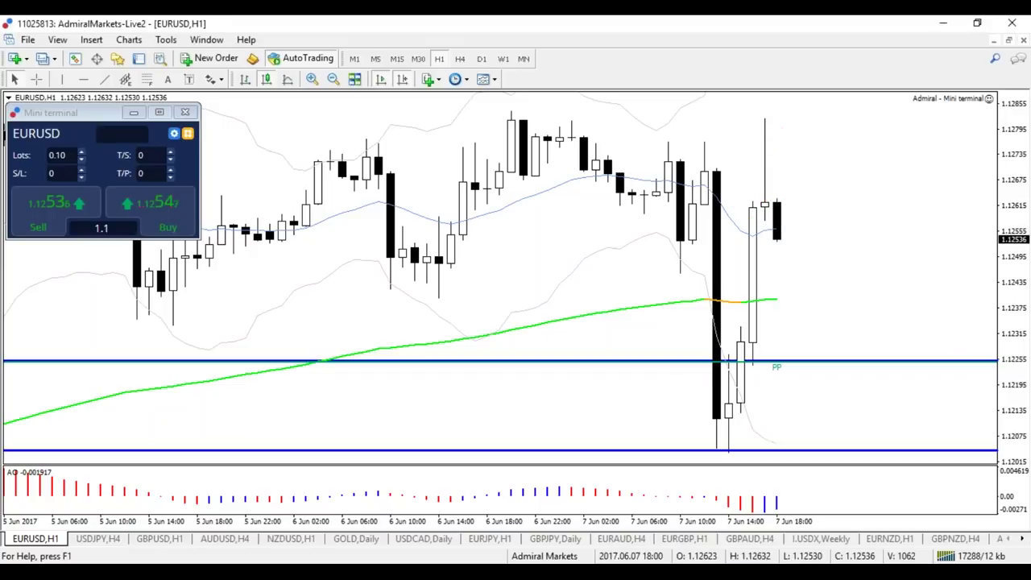
click(38, 79)
drag(750, 342, 728, 465)
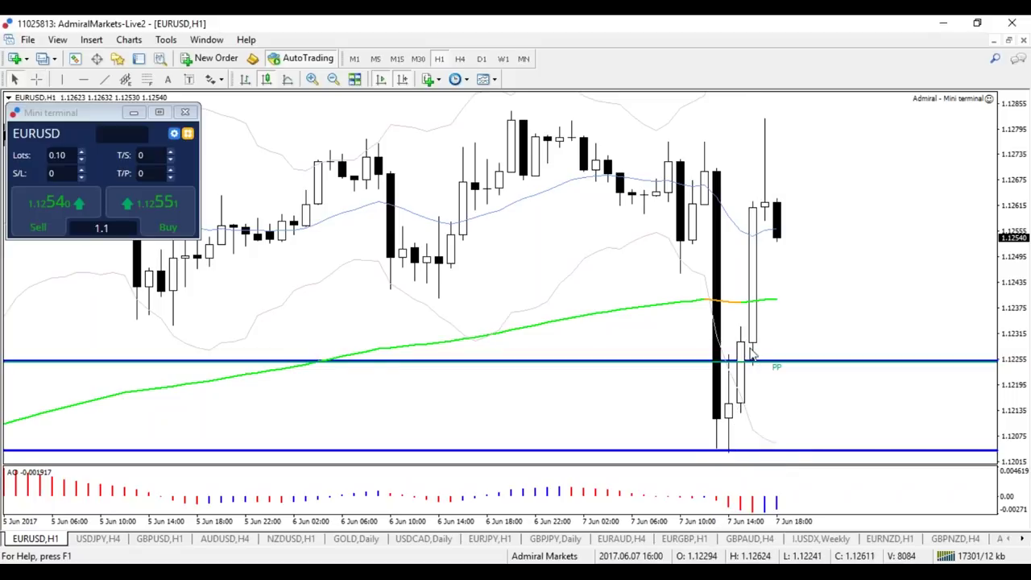
drag(740, 129, 824, 129)
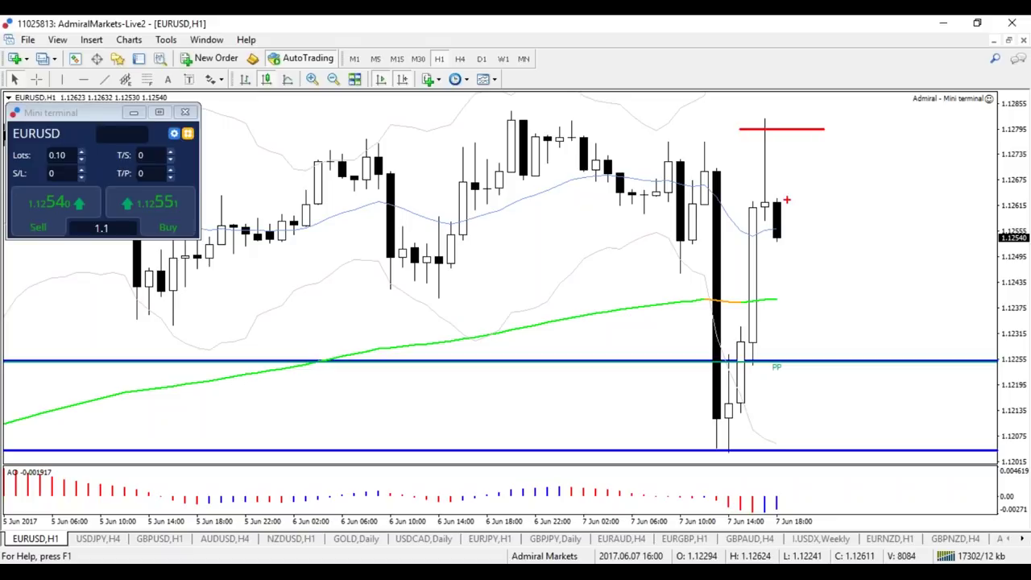
Widen the view, sketch a resistance line, support circle and direction arrows, then erase them.
drag(640, 523, 621, 522)
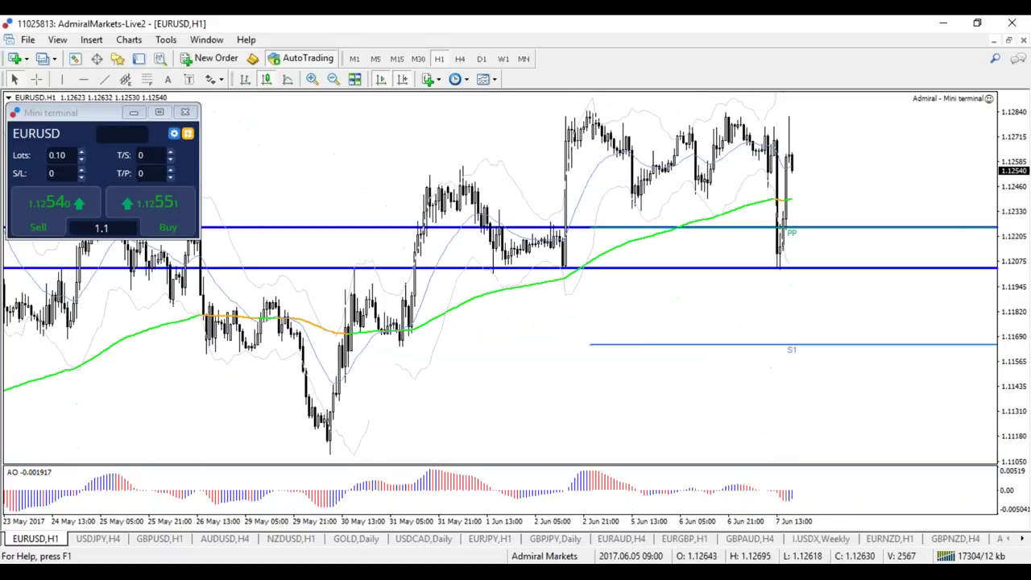
key(plus)
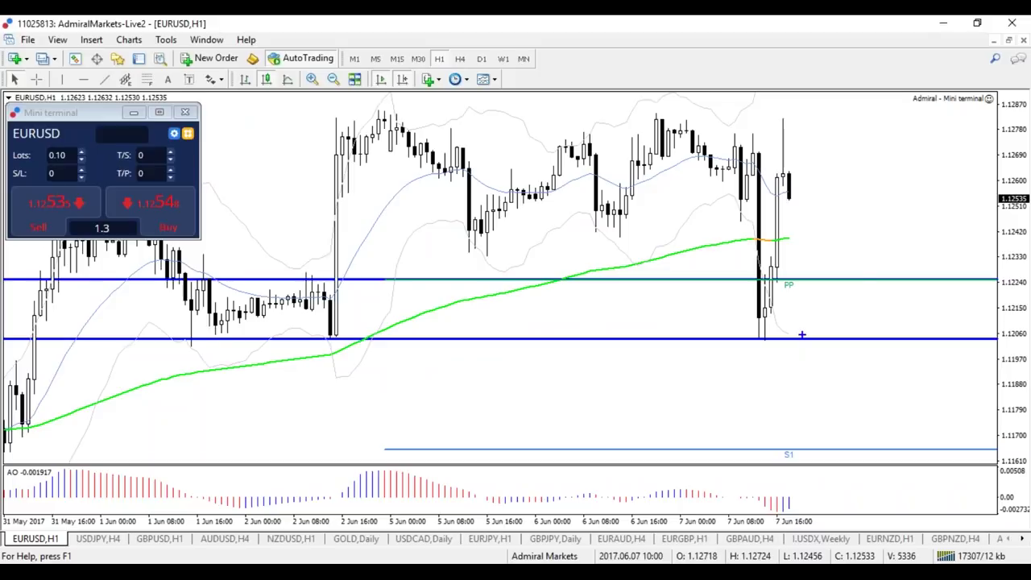
drag(345, 111, 844, 137)
drag(775, 326, 740, 314)
mouse_move(821, 349)
mouse_down()
mouse_move(825, 398)
mouse_move(859, 406)
mouse_up()
mouse_move(818, 217)
mouse_down()
mouse_move(896, 216)
mouse_move(875, 242)
mouse_up()
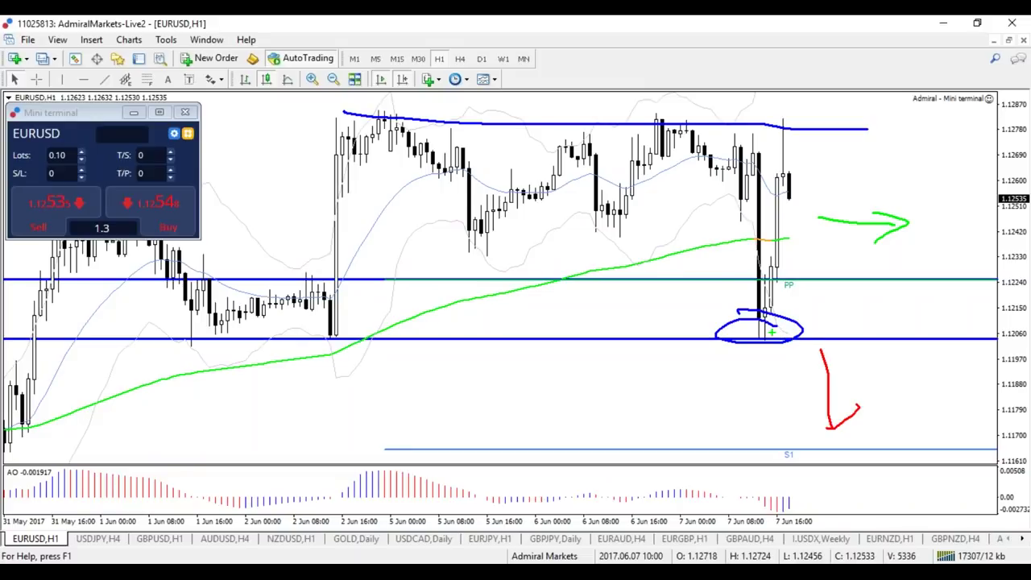
key(e)
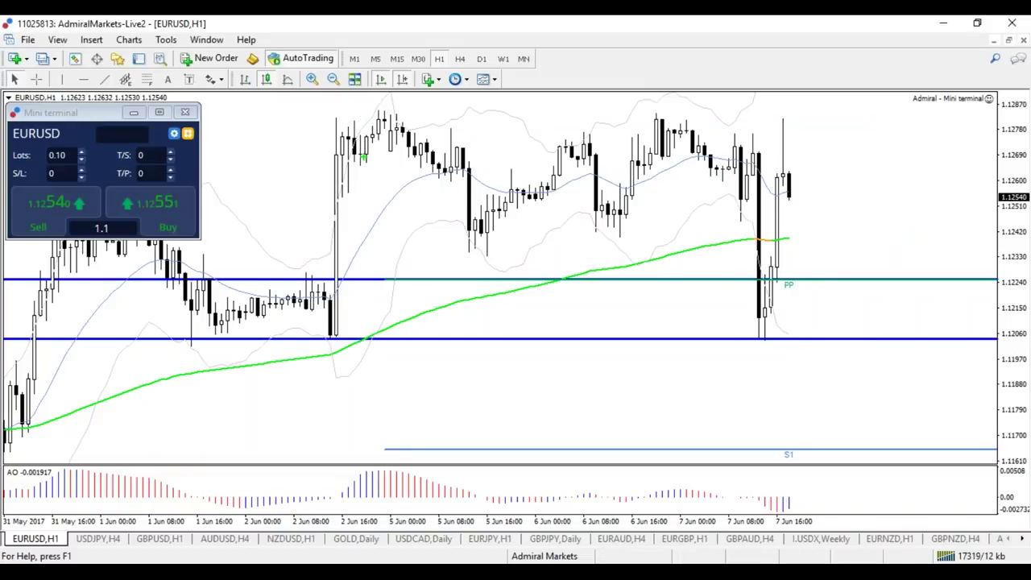
Sketch a PP circle, red resistance outline, and sideways, breakout and S1 arrows, then erase them all.
mouse_move(822, 299)
mouse_down()
mouse_move(787, 278)
mouse_move(835, 304)
mouse_up()
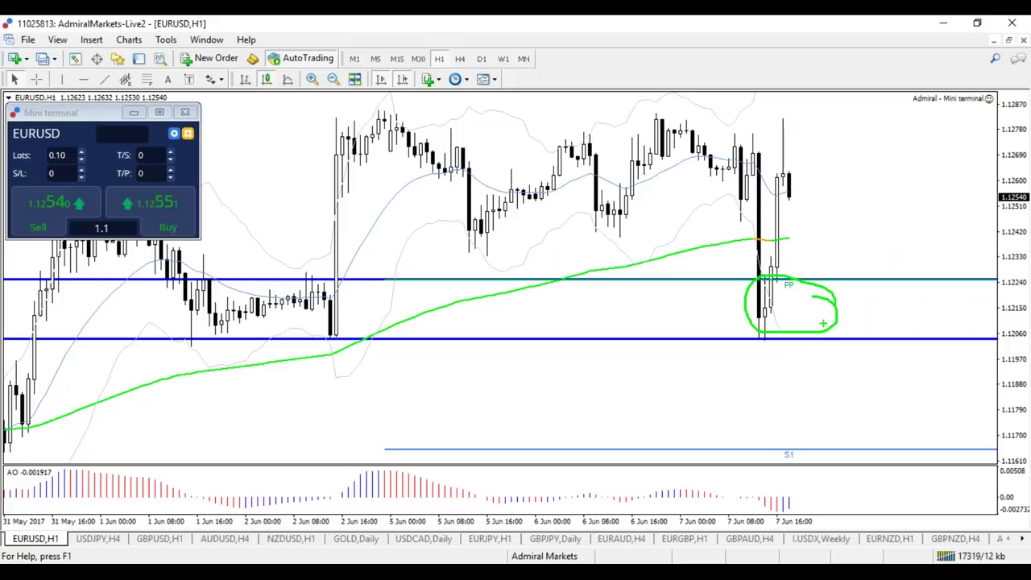
mouse_move(315, 105)
mouse_down()
mouse_move(892, 141)
mouse_move(288, 105)
mouse_up()
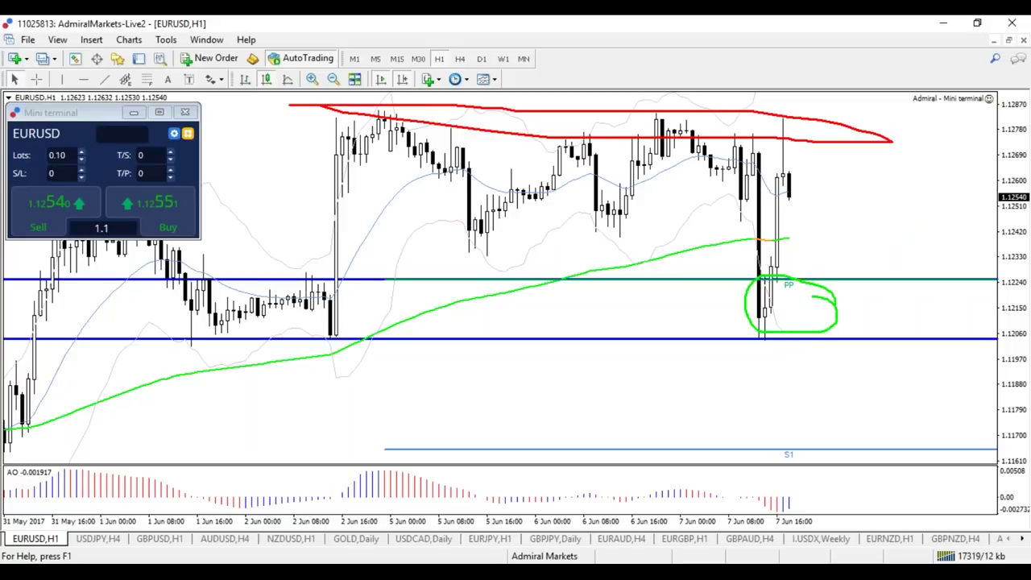
mouse_move(817, 219)
mouse_down()
mouse_move(874, 215)
mouse_move(864, 233)
mouse_up()
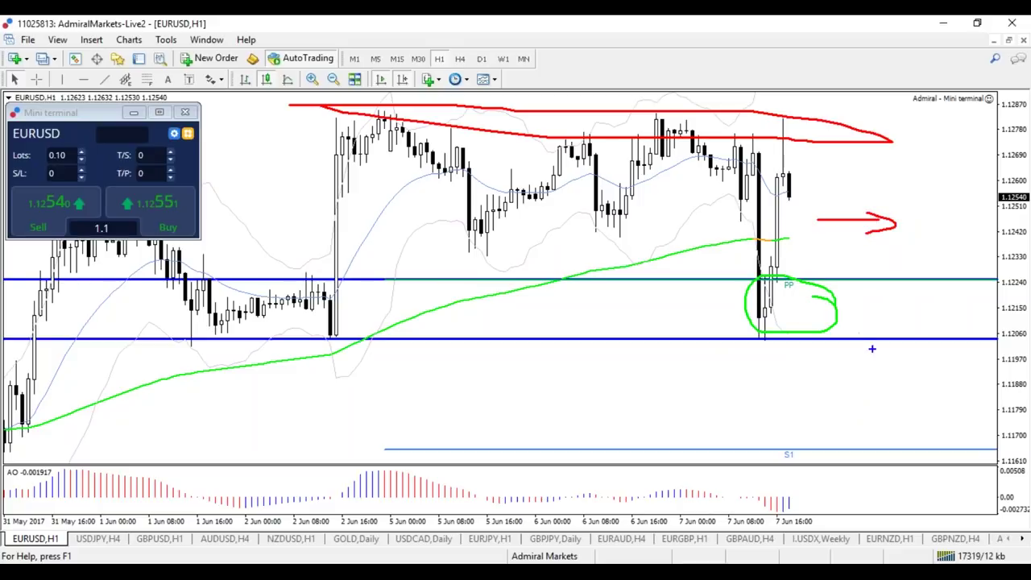
mouse_move(817, 120)
mouse_down()
mouse_move(830, 59)
mouse_move(855, 82)
mouse_up()
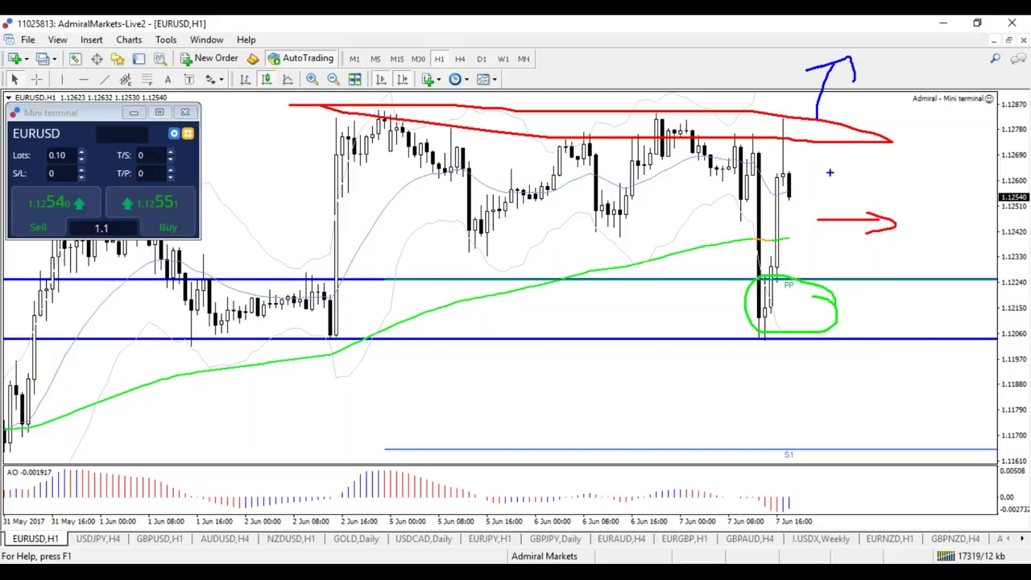
mouse_move(851, 353)
mouse_down()
mouse_move(869, 448)
mouse_move(915, 465)
mouse_move(821, 467)
mouse_up()
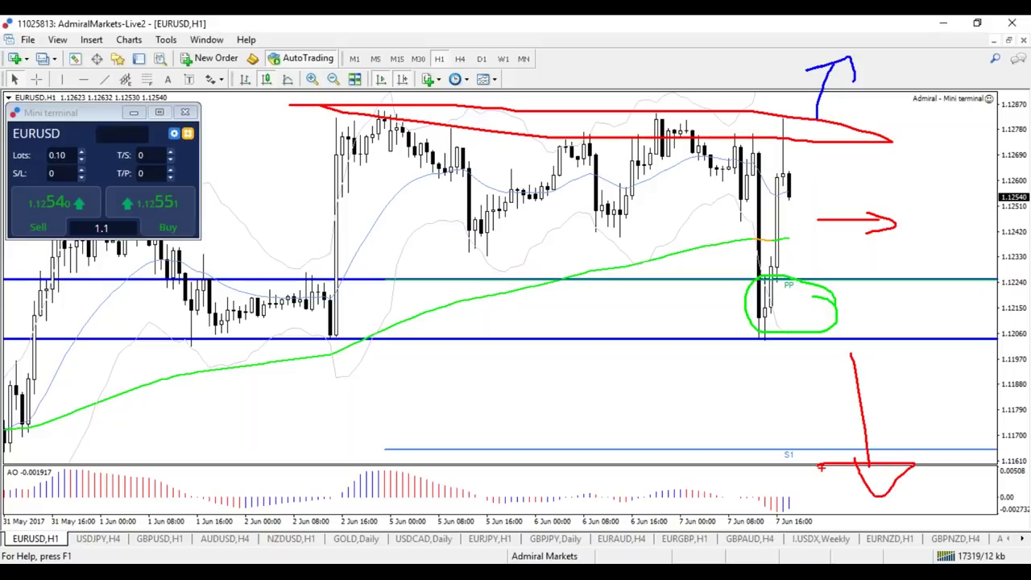
key(e)
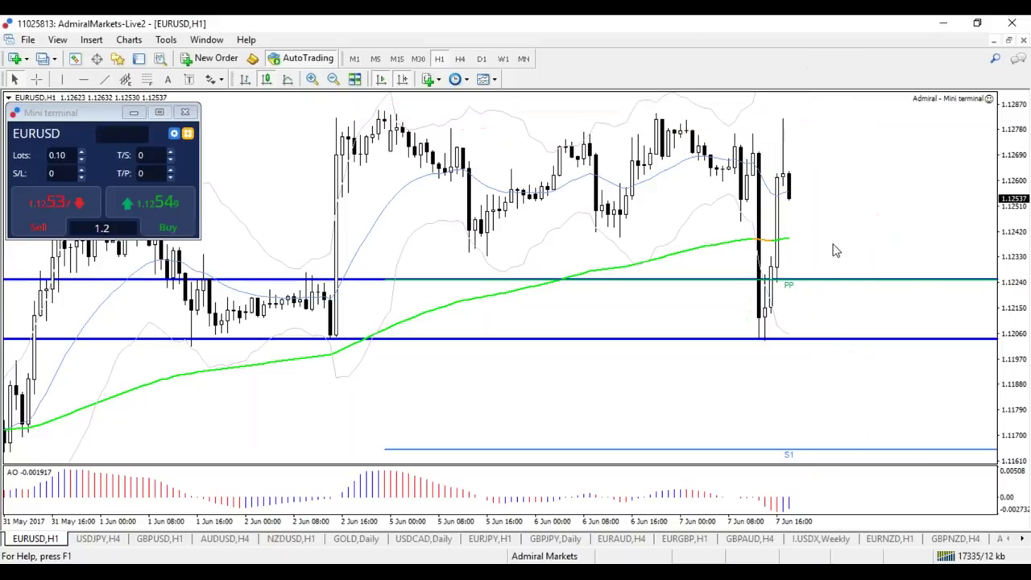
drag(794, 181, 817, 300)
key(b)
mouse_move(766, 304)
mouse_down()
mouse_move(754, 298)
mouse_move(757, 314)
mouse_move(387, 394)
mouse_move(345, 360)
mouse_move(403, 375)
mouse_up()
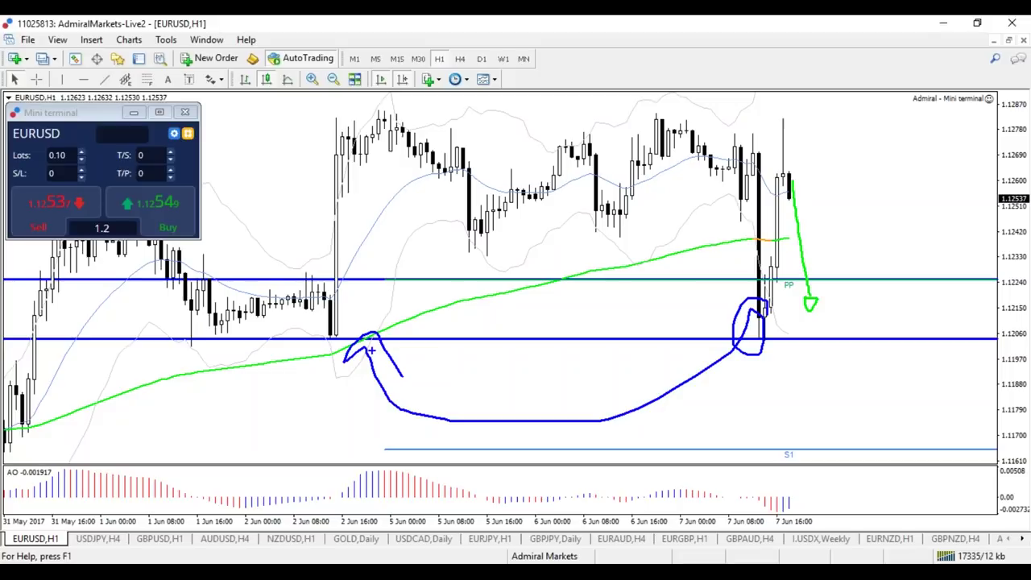
key(Escape)
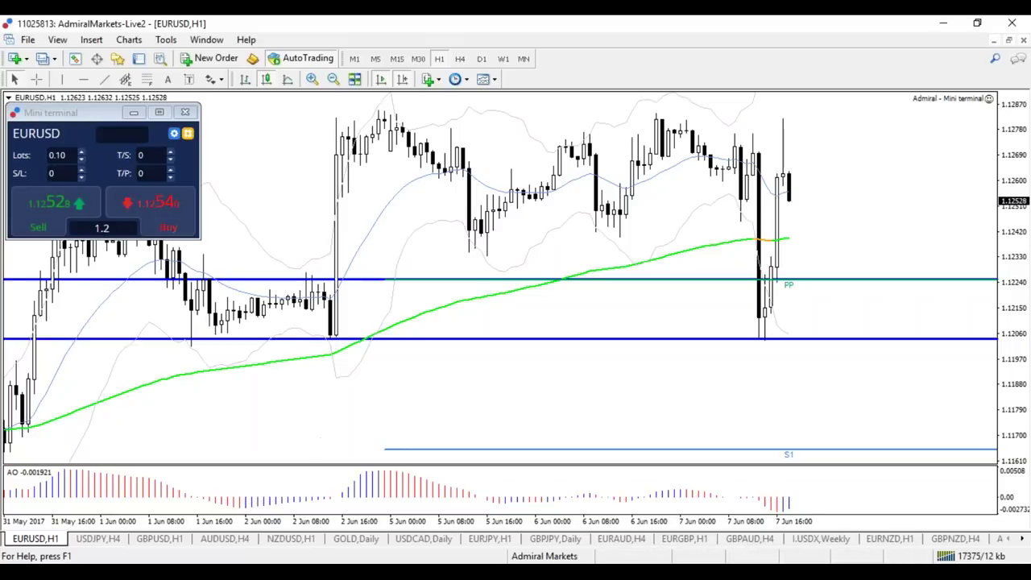
Open the USDJPY H4 chart zoomed in, sketch a PP-to-S1 drop and a 6 Jun circle, then clear them.
click(121, 543)
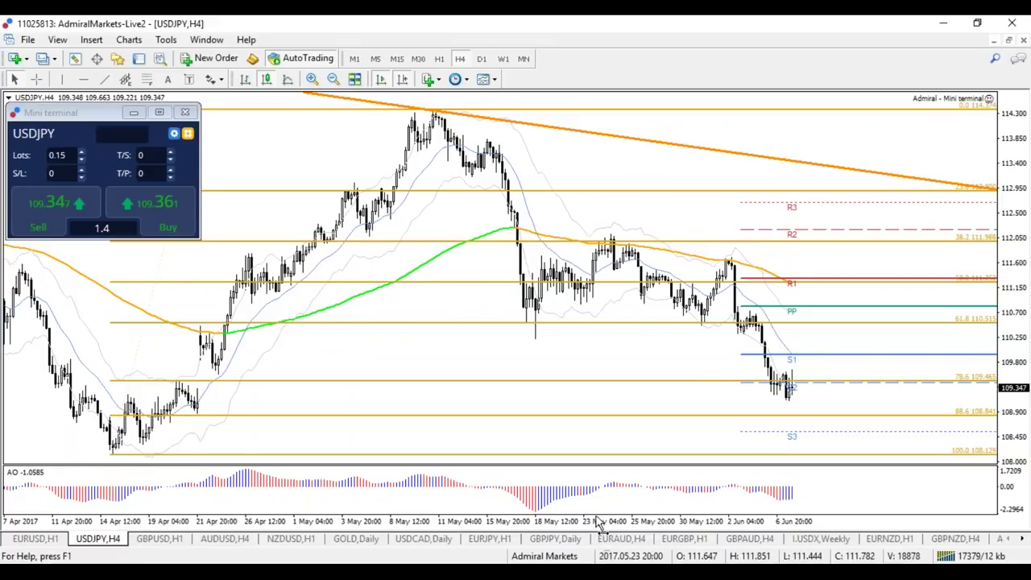
drag(598, 522, 633, 518)
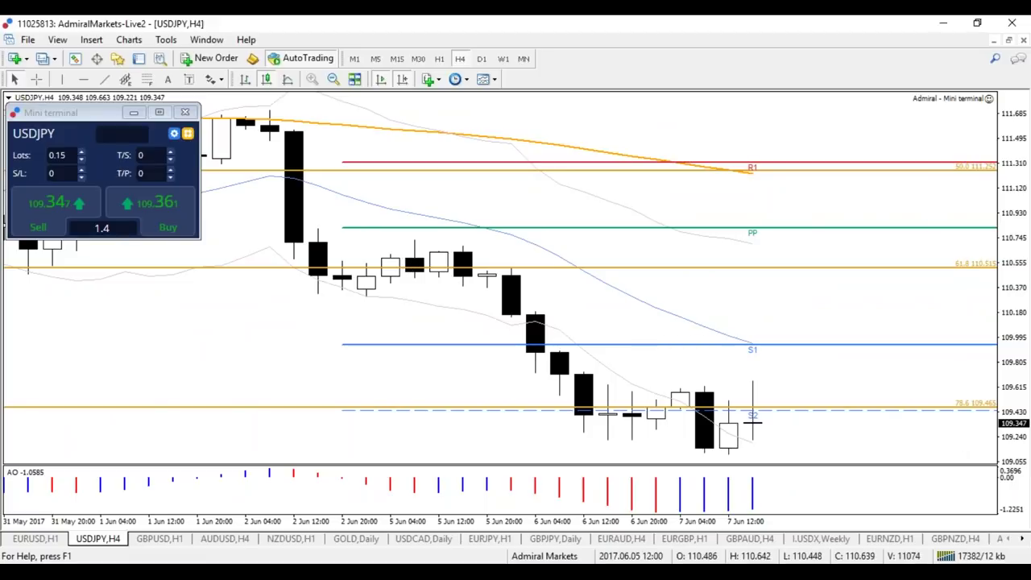
mouse_move(456, 235)
mouse_down()
mouse_move(409, 240)
mouse_move(454, 235)
mouse_move(460, 352)
mouse_up()
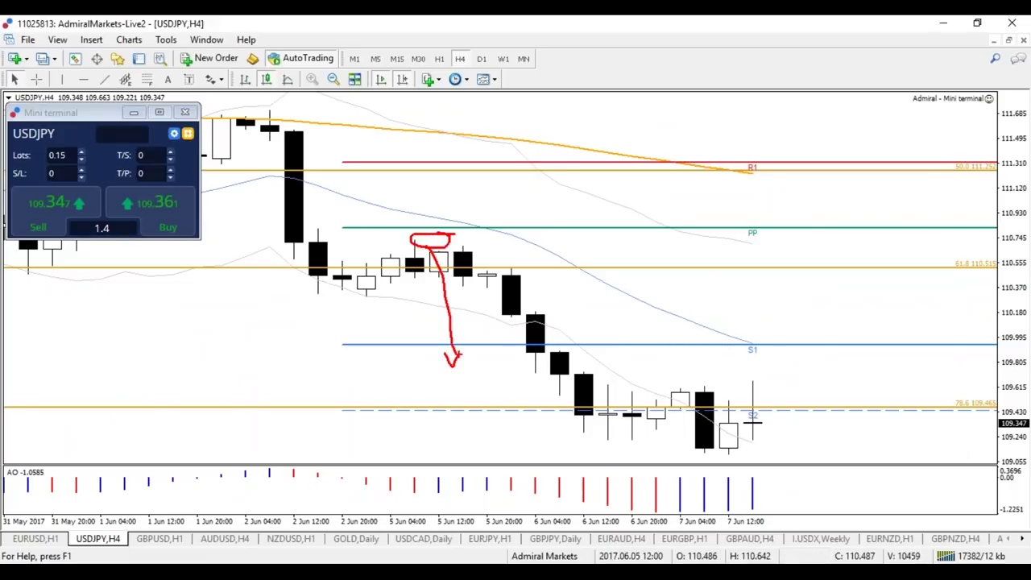
drag(619, 407, 598, 430)
key(Escape)
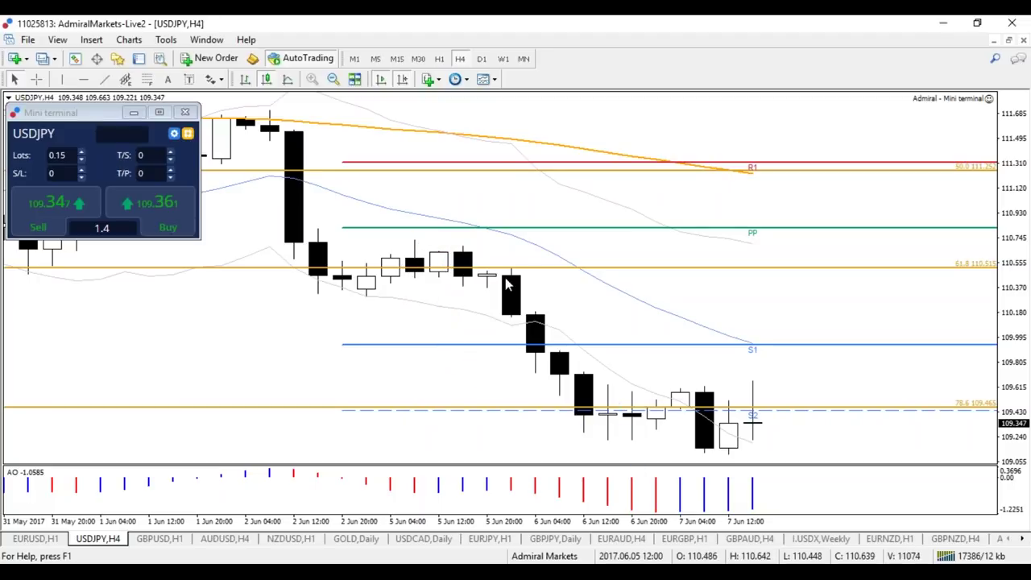
mouse_move(638, 424)
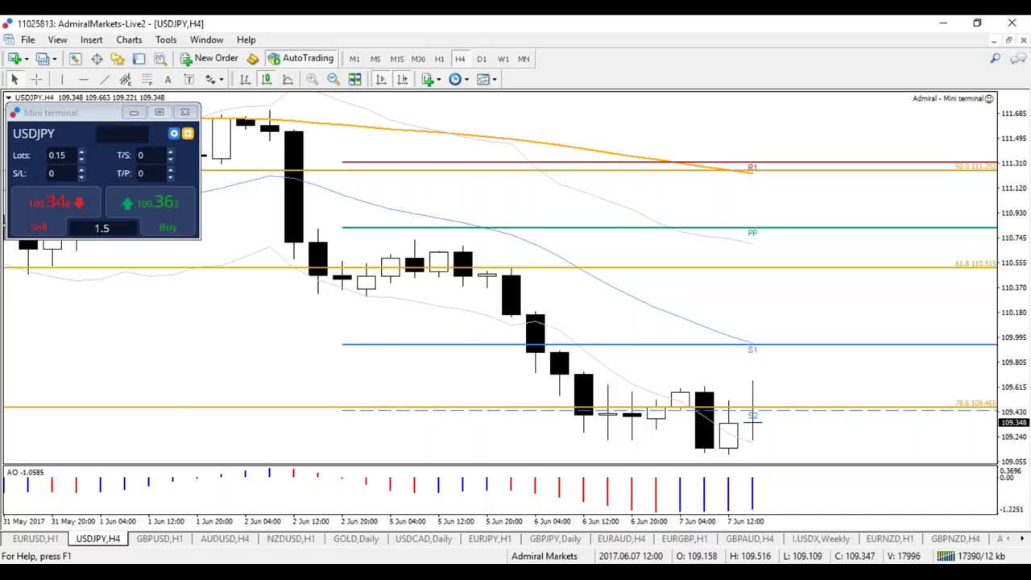
mouse_move(746, 489)
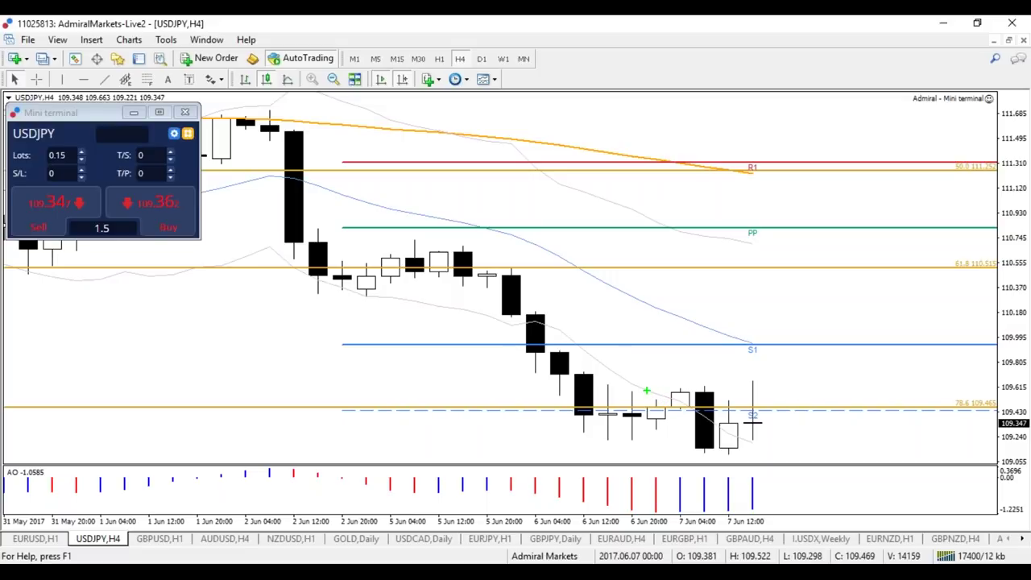
Loop and erase the candles near 6 Jun 20:00, then read the 7 Jun 04:00 bar with the crosshair.
mouse_move(642, 390)
mouse_down()
mouse_move(685, 443)
mouse_move(693, 392)
mouse_move(635, 384)
mouse_up()
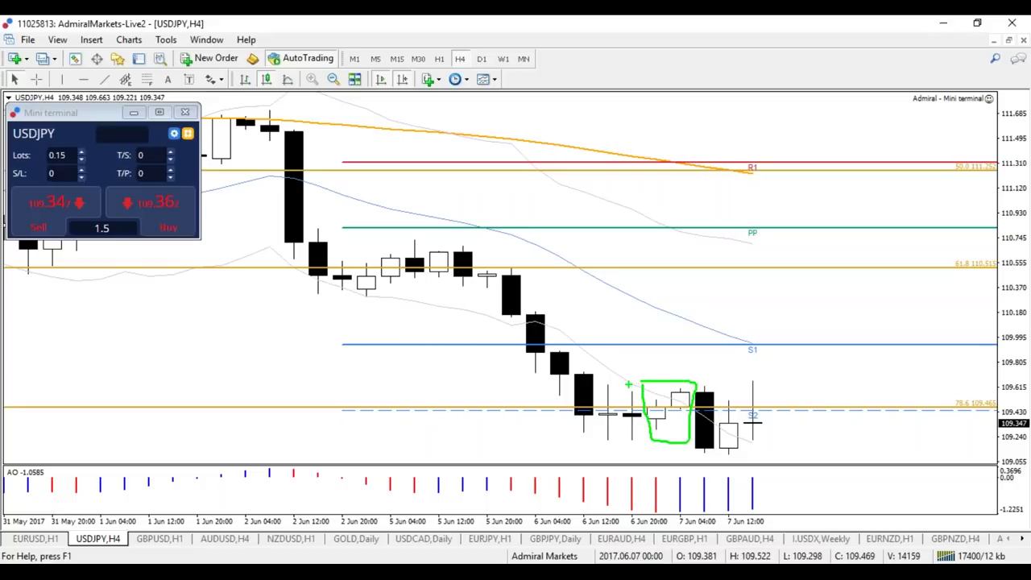
key(Escape)
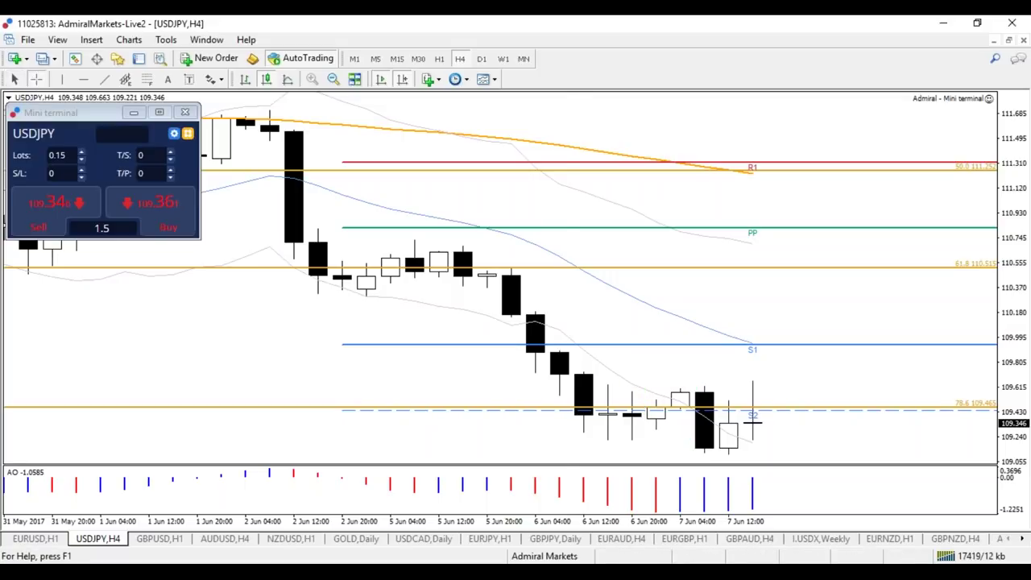
click(36, 79)
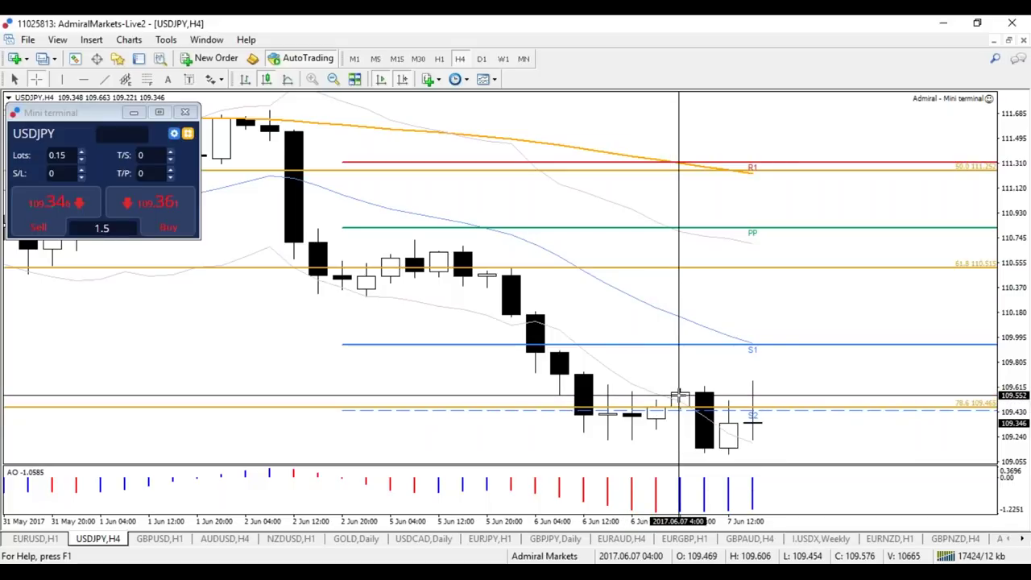
mouse_move(679, 396)
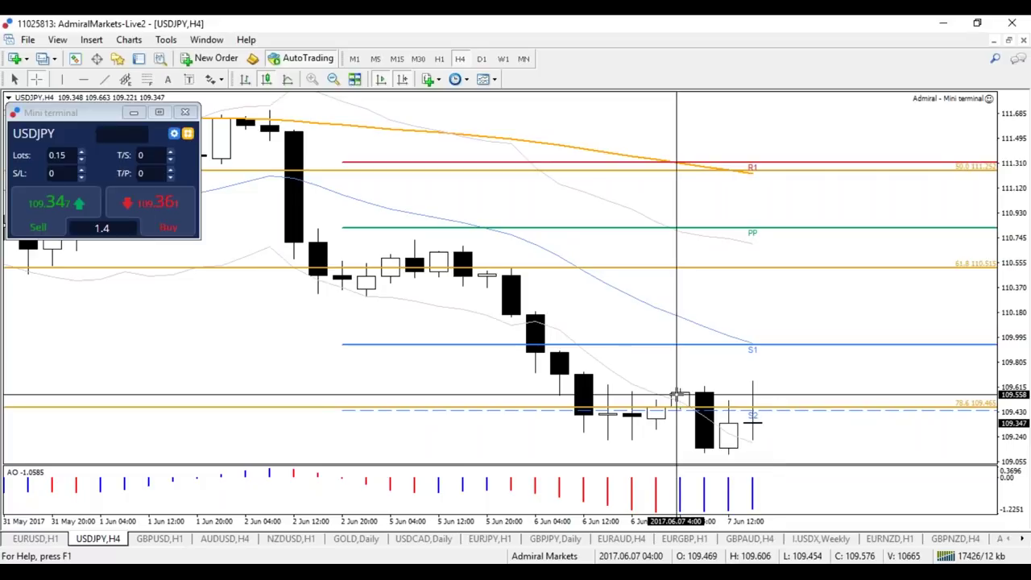
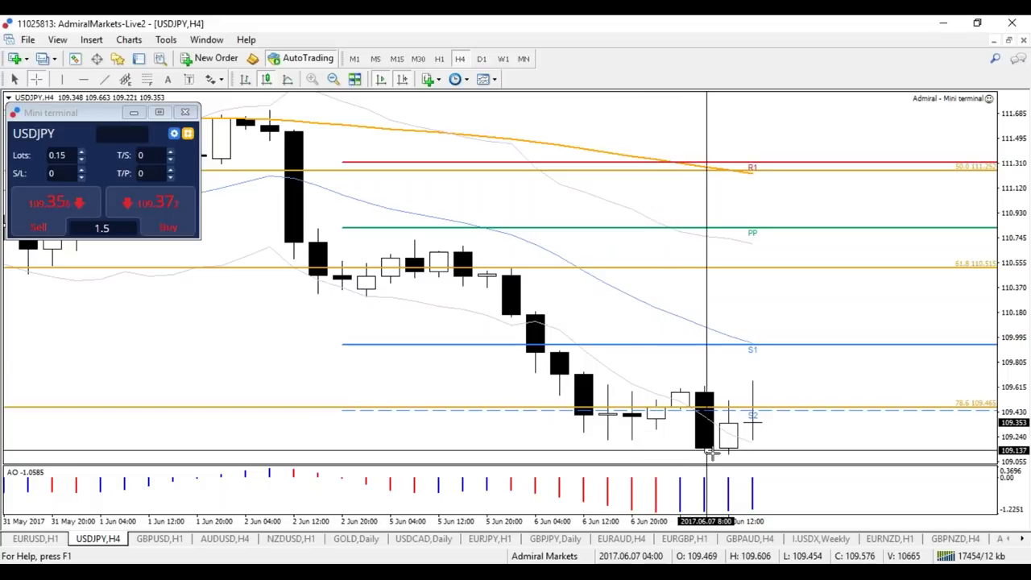
Scroll the H4 chart back to 24 May, widen the price range, sketch freehand marks, then switch to H1.
mouse_move(745, 407)
mouse_down()
mouse_move(752, 439)
mouse_move(717, 420)
mouse_move(737, 456)
mouse_move(761, 423)
mouse_up()
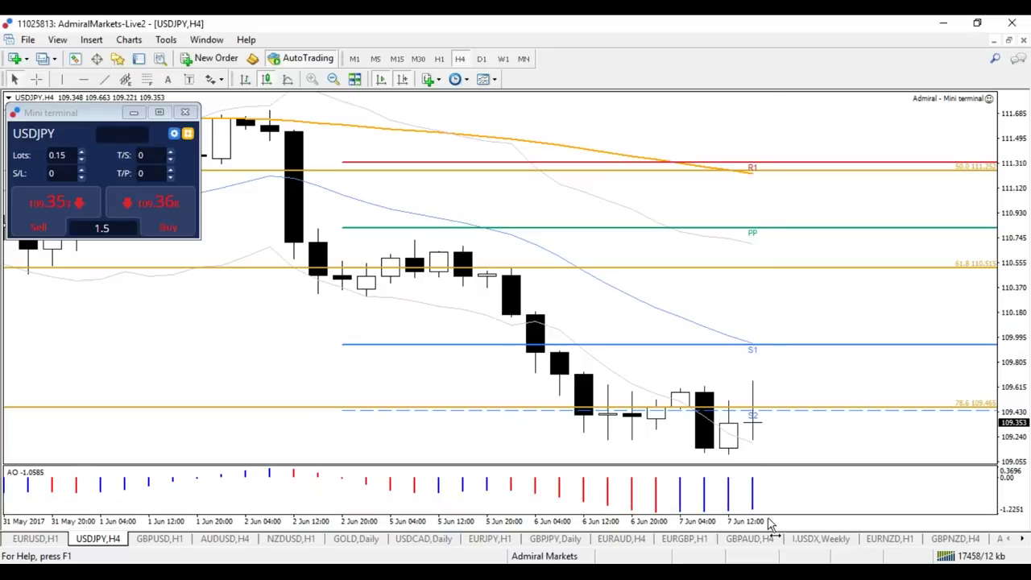
drag(772, 529, 757, 524)
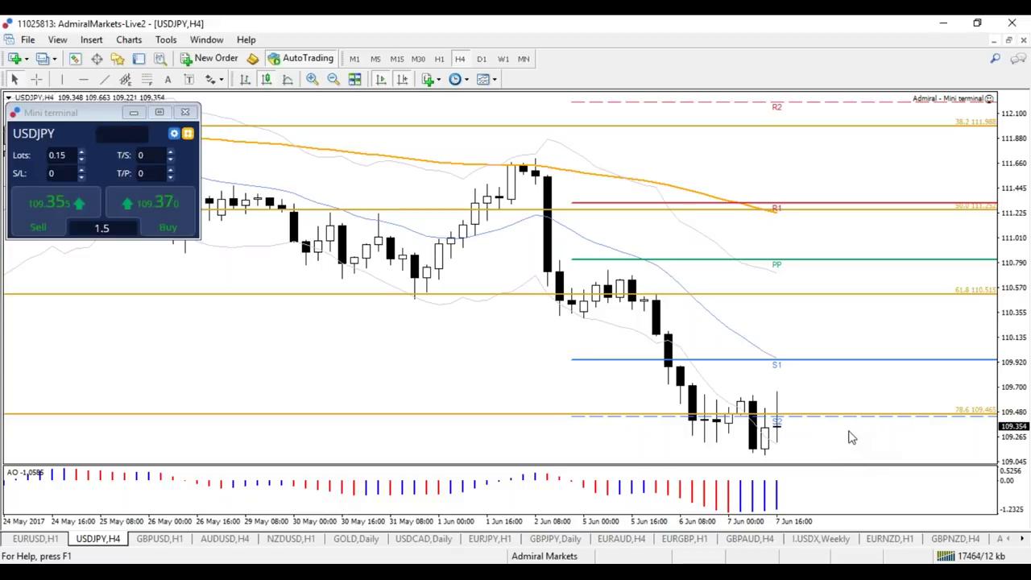
drag(1013, 358, 1019, 381)
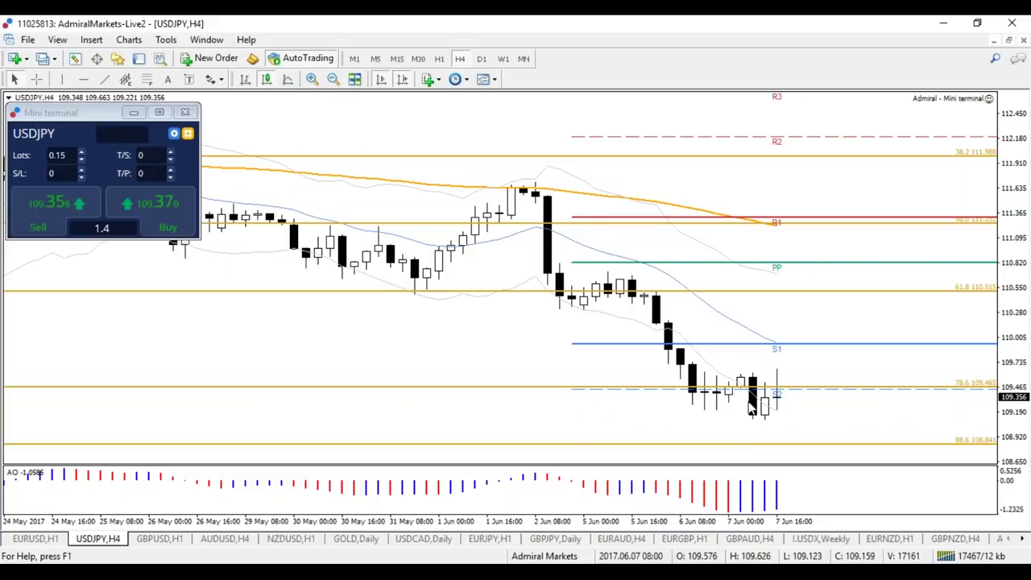
mouse_move(789, 401)
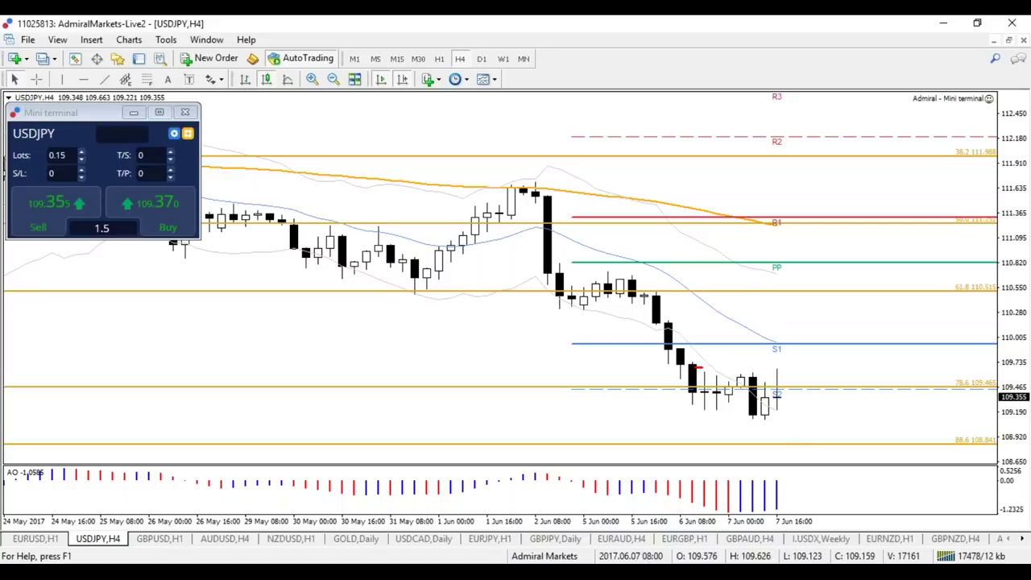
drag(703, 367, 842, 369)
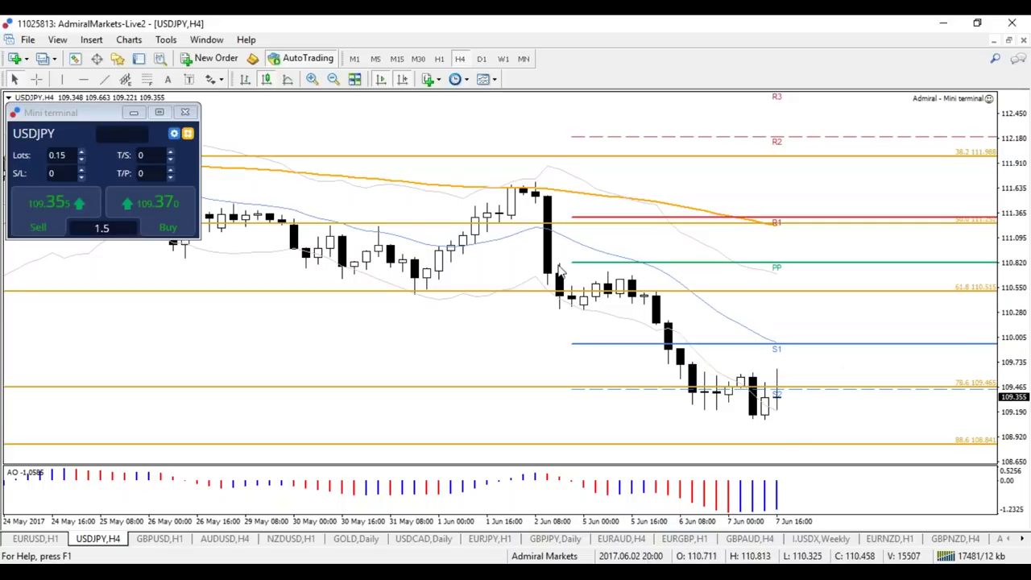
click(439, 58)
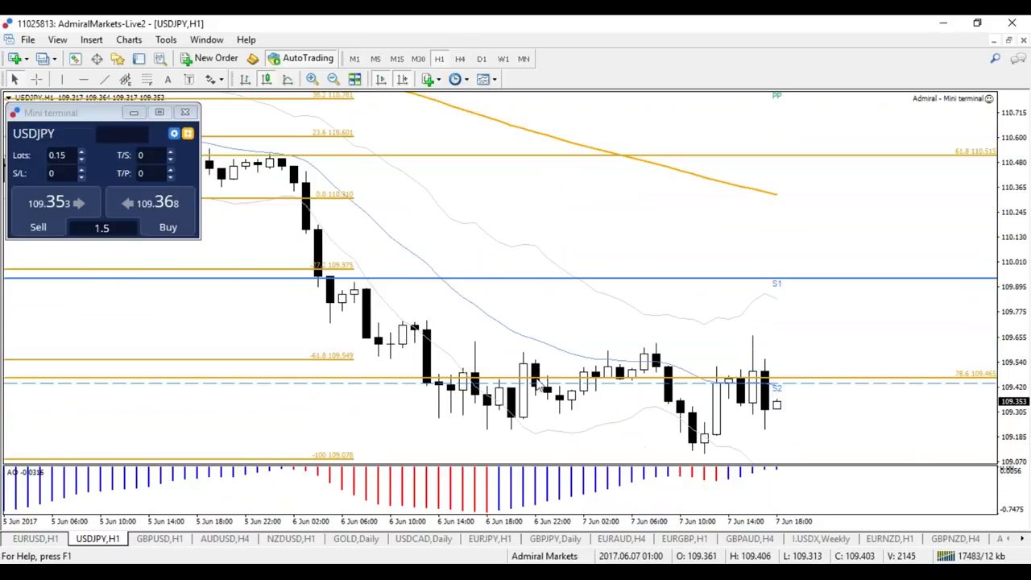
Sketch freehand marks along the recent highs and rising candles, then clear them.
mouse_move(458, 346)
mouse_down()
mouse_move(673, 351)
mouse_move(512, 442)
mouse_move(663, 368)
mouse_up()
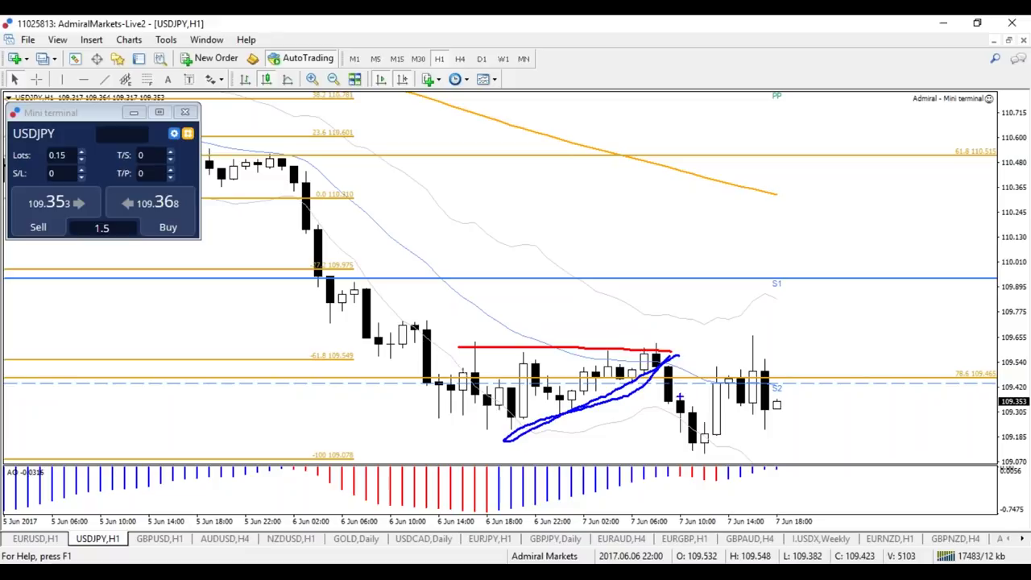
mouse_move(703, 451)
mouse_down()
mouse_move(691, 453)
mouse_move(705, 443)
mouse_up()
key(Escape)
Add an OrangeRed horizontal line along the recent highs and return the chart to H4.
click(83, 79)
click(558, 347)
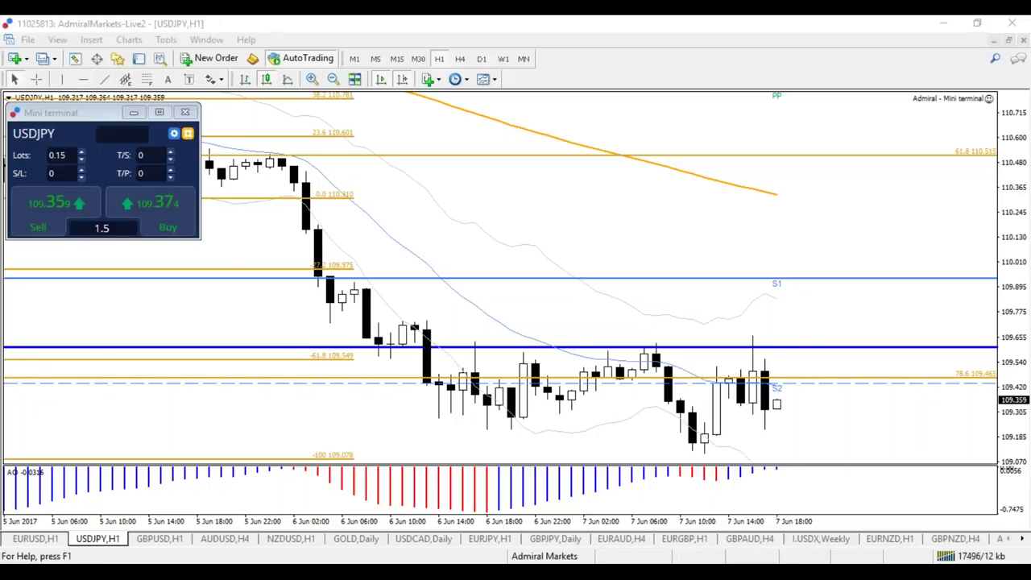
right_click(787, 348)
click(802, 358)
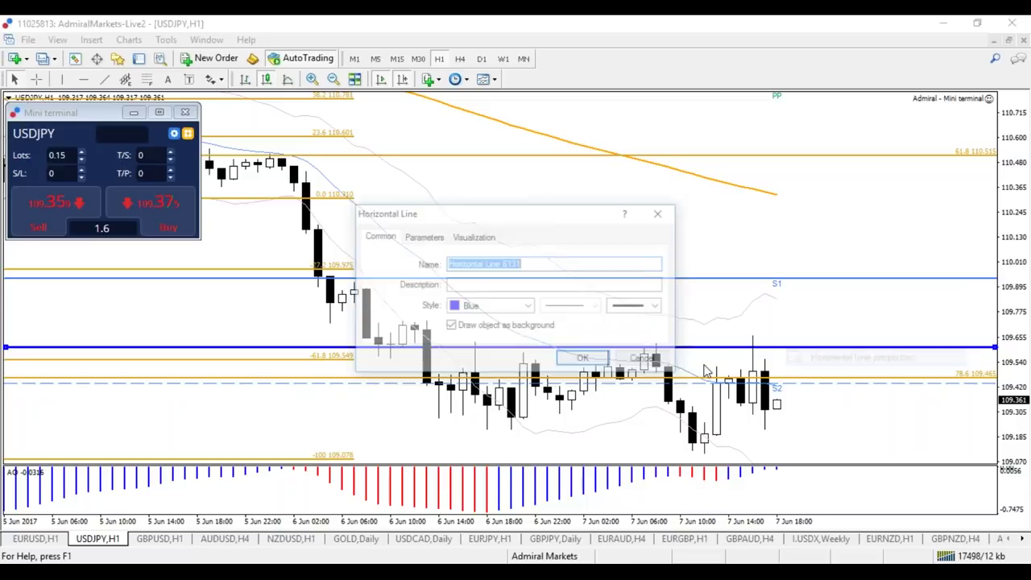
click(527, 306)
click(545, 395)
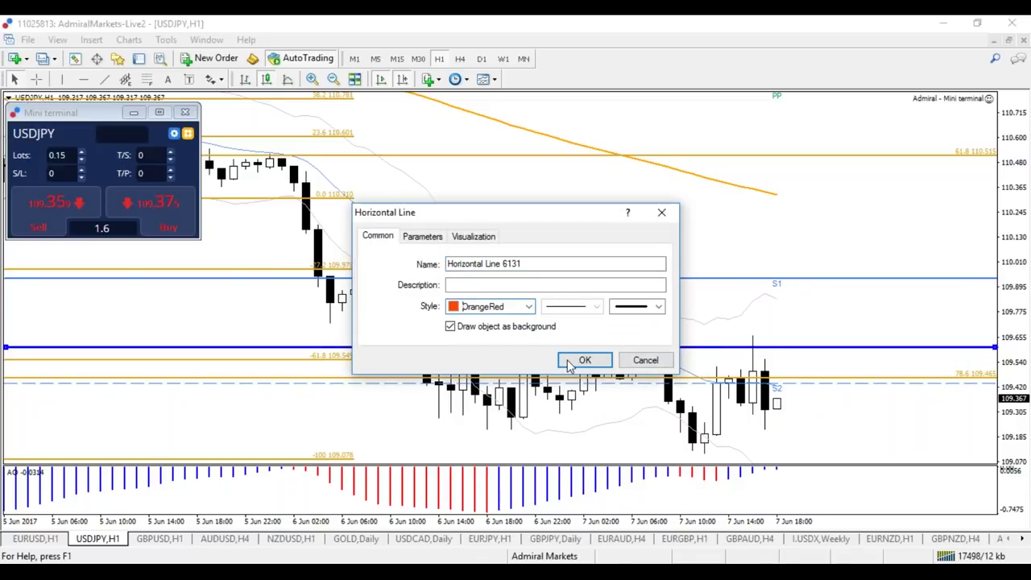
click(569, 362)
click(459, 59)
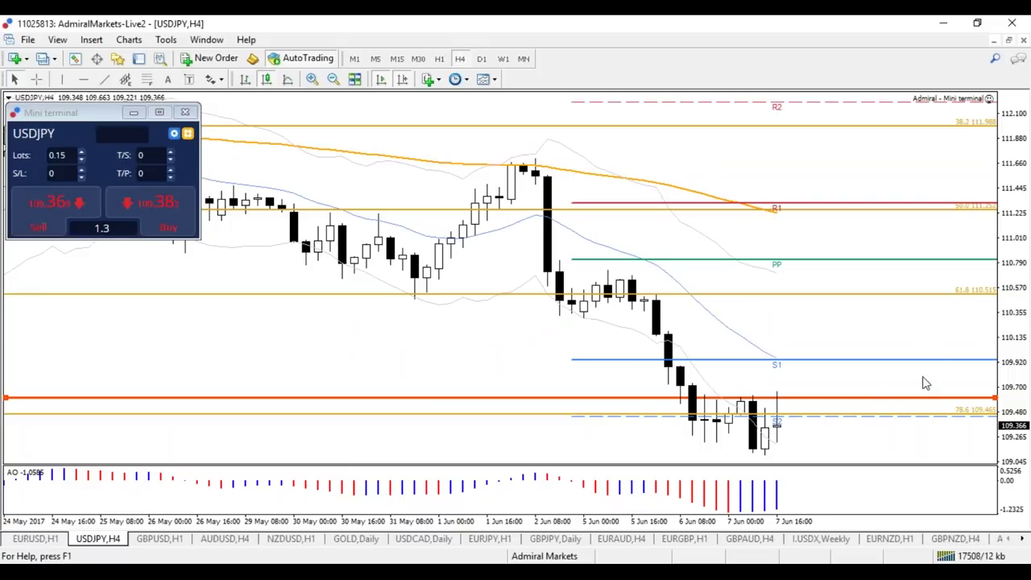
Compress the H4 price scale to show R3 and S3, circle key areas, then clear the marks.
drag(1007, 363, 1007, 387)
drag(859, 427, 839, 421)
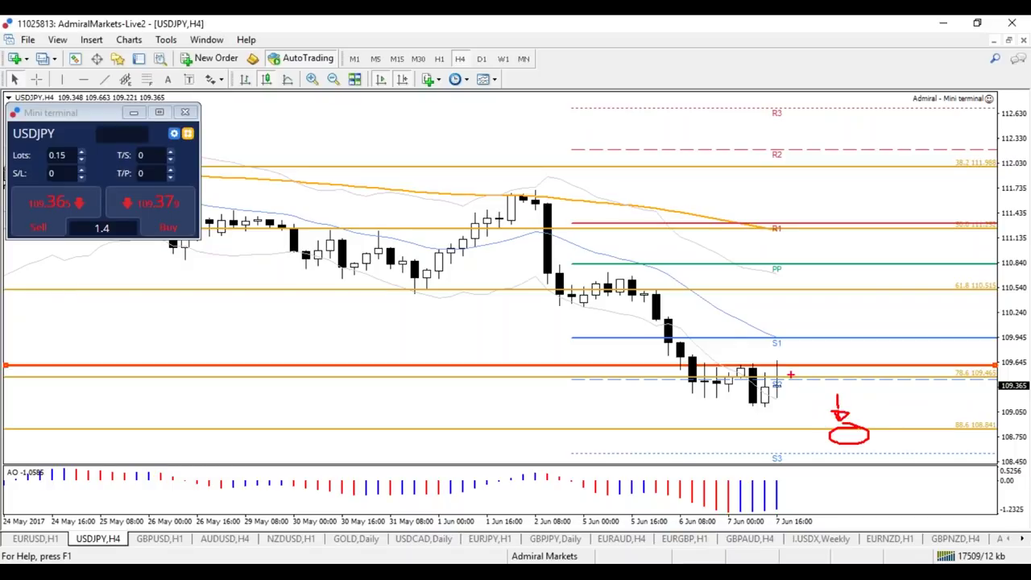
mouse_move(797, 345)
mouse_down()
mouse_move(805, 371)
mouse_move(794, 346)
mouse_up()
key(Escape)
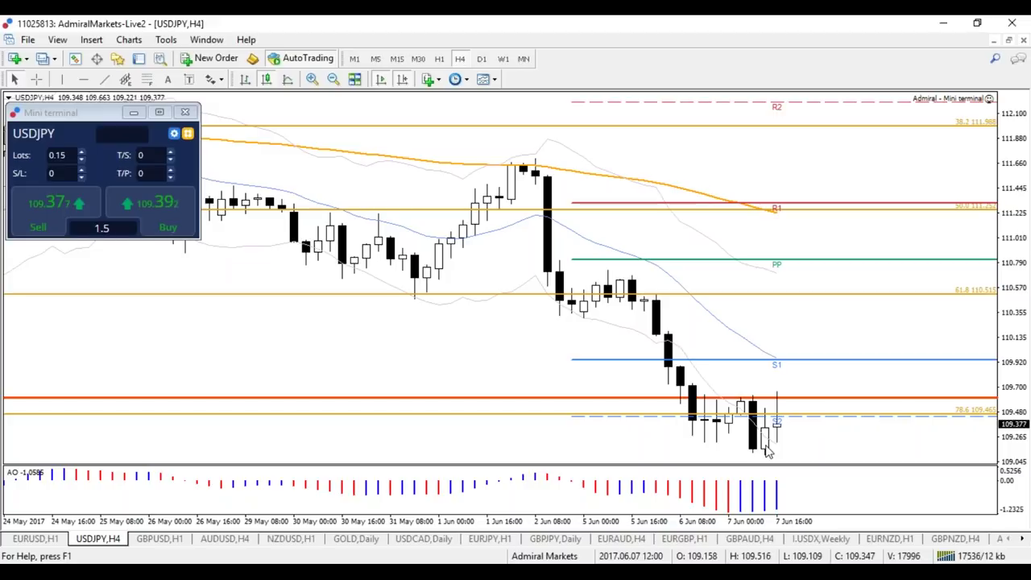
Circle the last candles under the new line, clear it, and switch to Daily.
mouse_move(777, 411)
mouse_down()
mouse_move(713, 387)
mouse_move(779, 417)
mouse_up()
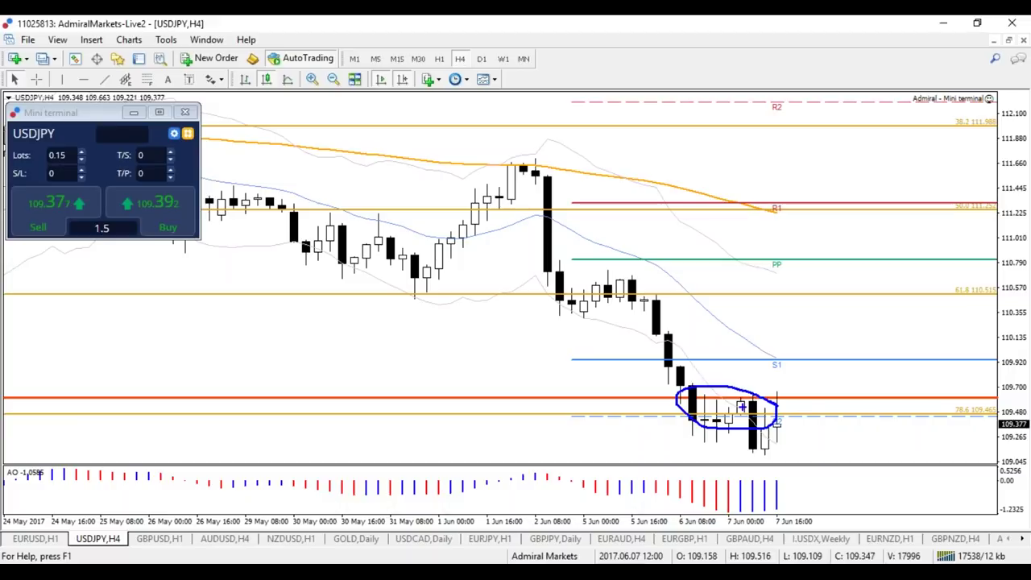
key(Escape)
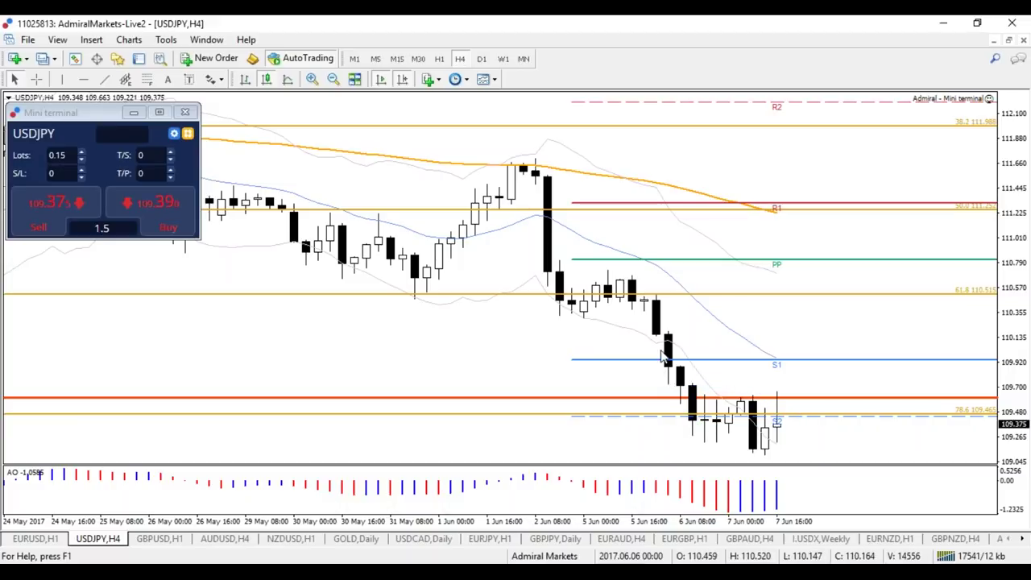
click(482, 59)
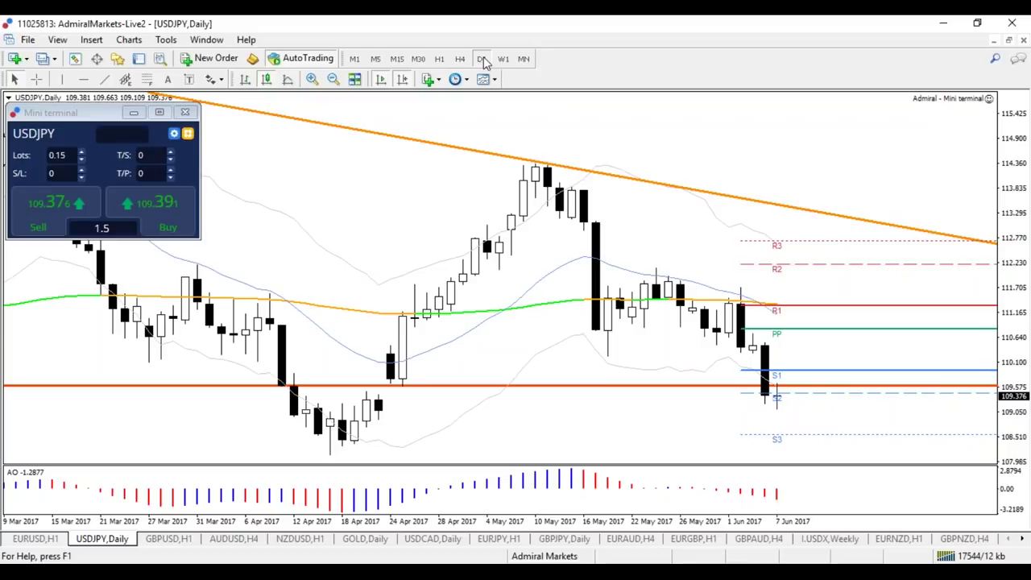
Draw a Fibonacci retracement from the April low to the May high and circle mid-May candles.
click(147, 79)
drag(331, 452, 426, 173)
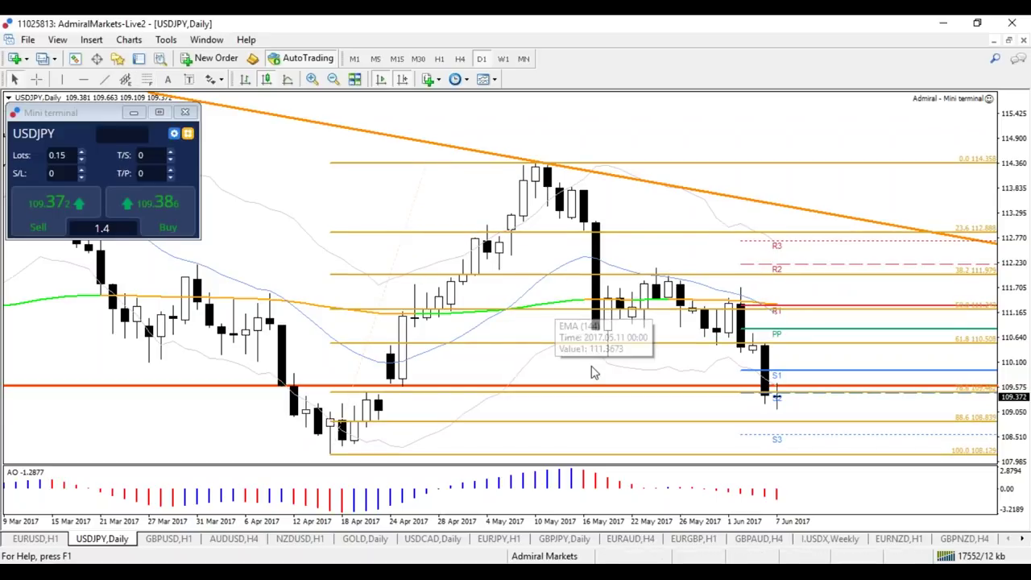
mouse_move(626, 324)
mouse_down()
mouse_move(584, 300)
mouse_move(612, 355)
mouse_move(627, 308)
mouse_up()
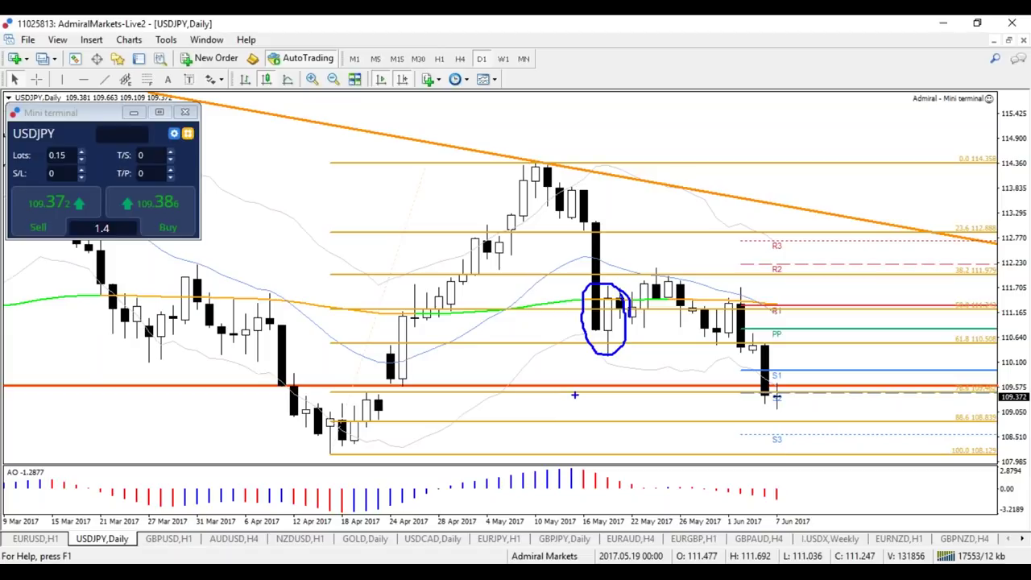
Trace the price path down from the May high, clear it, and zoom in on recent candles.
mouse_move(553, 155)
mouse_down()
mouse_move(601, 318)
mouse_move(695, 273)
mouse_move(723, 392)
mouse_up()
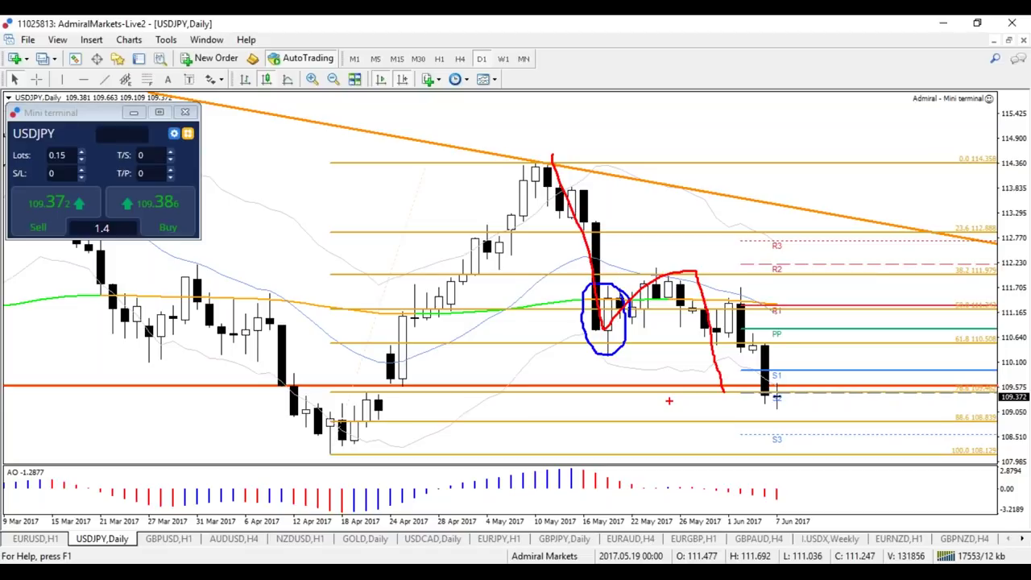
key(Escape)
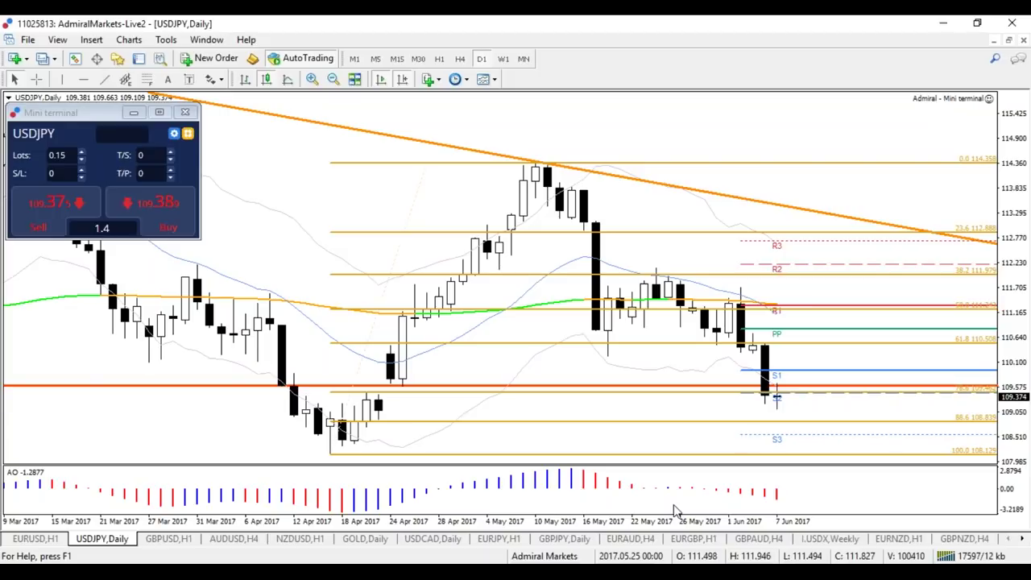
key(plus)
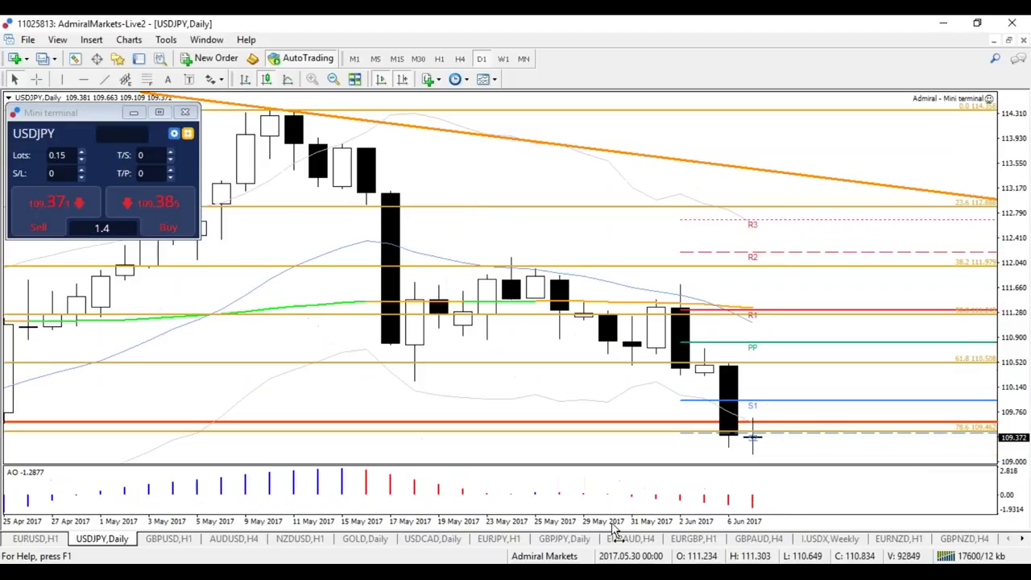
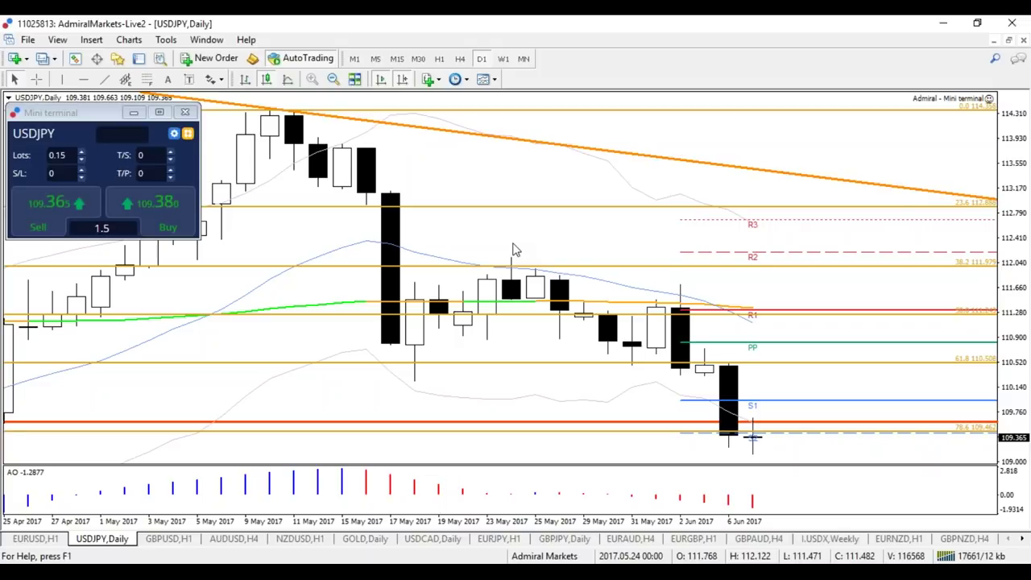
Close the mini terminal, toggle chart shift, and compress the USDJPY daily chart back to March 2017.
drag(105, 112, 131, 290)
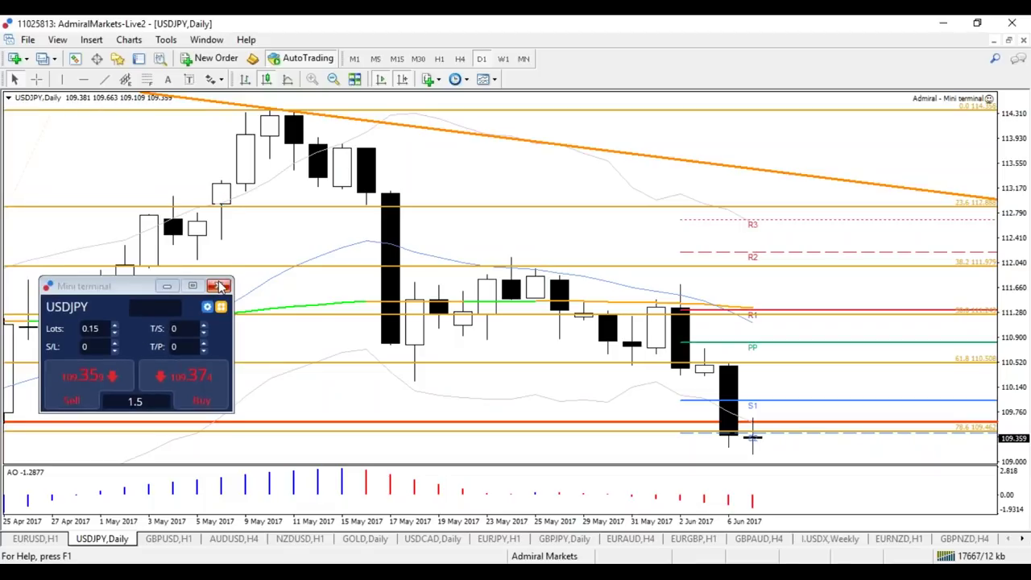
click(219, 286)
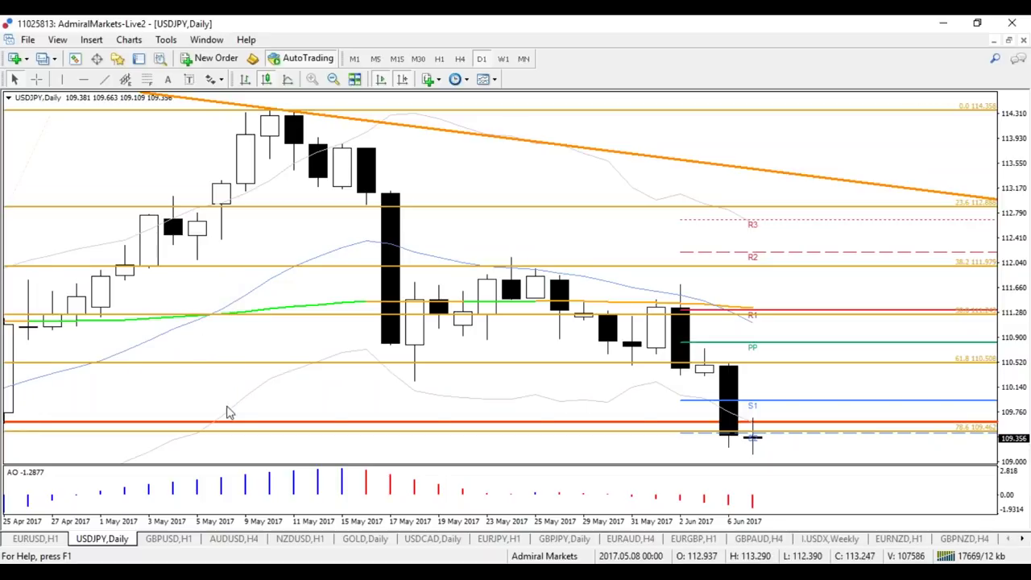
click(402, 79)
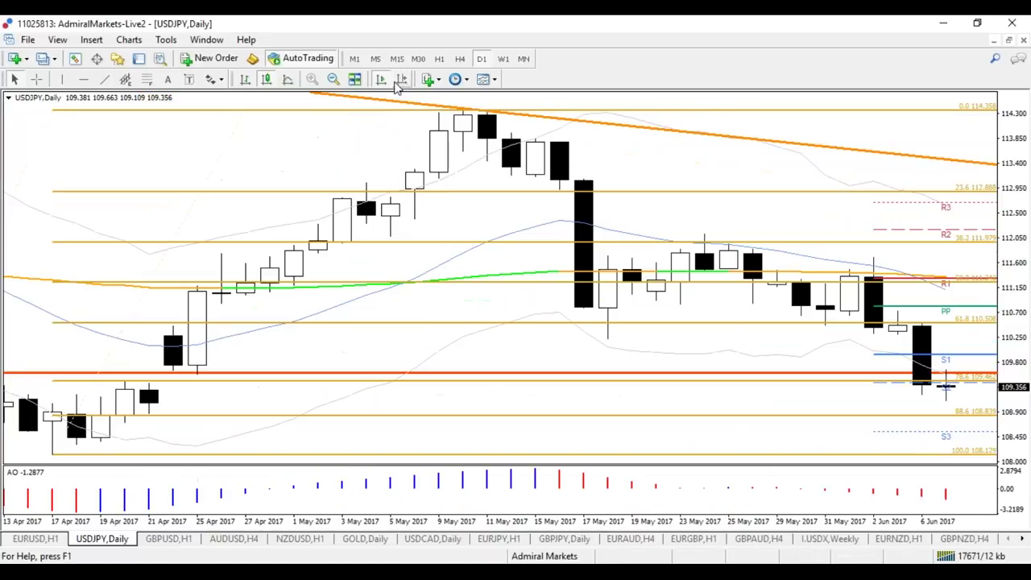
click(402, 79)
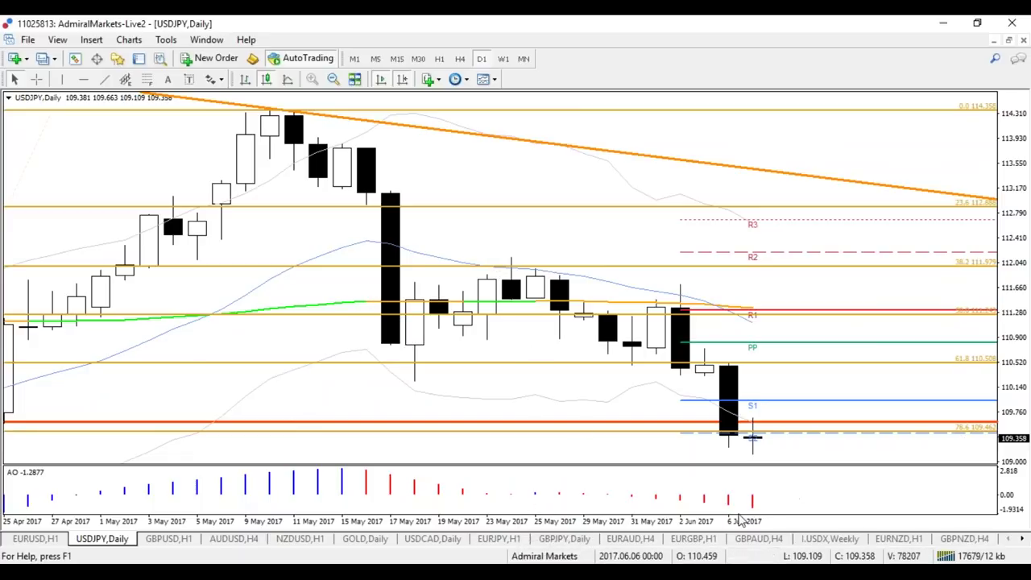
drag(724, 523, 698, 524)
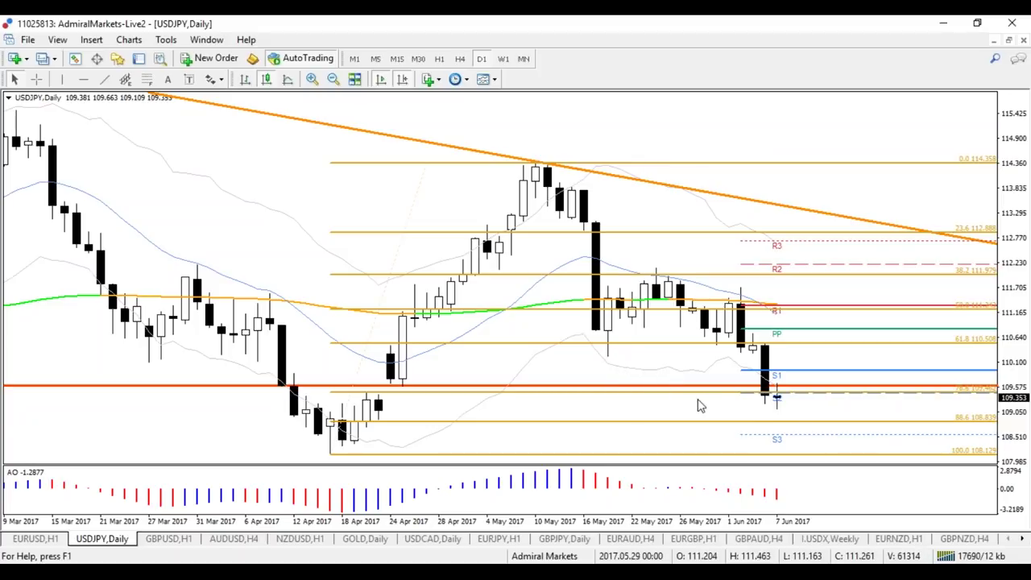
Move the red horizontal line up the chart and delete it.
drag(642, 387, 678, 150)
right_click(678, 151)
click(727, 199)
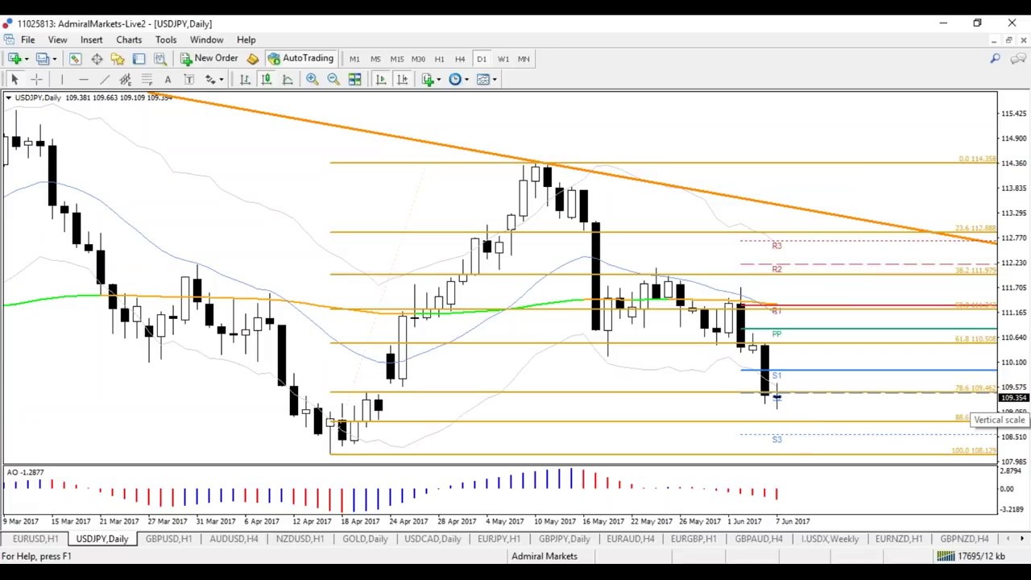
Sketch red and blue freehand marks around the recent candles, then erase them.
mouse_move(996, 385)
mouse_down()
mouse_move(853, 385)
mouse_move(754, 406)
mouse_move(1011, 403)
mouse_move(999, 385)
mouse_up()
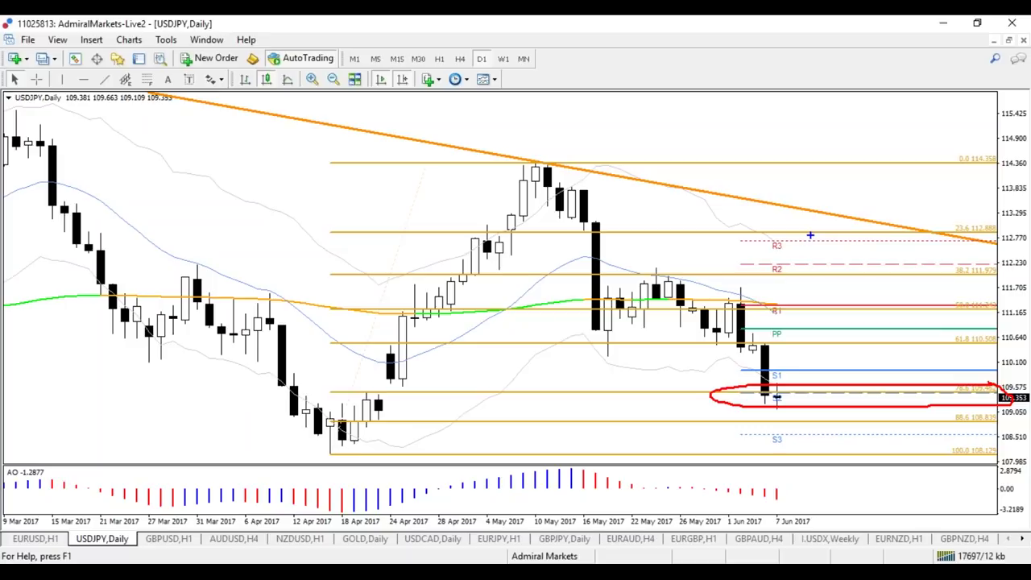
mouse_move(612, 214)
mouse_down()
mouse_move(610, 443)
mouse_move(977, 433)
mouse_move(1025, 278)
mouse_move(1027, 206)
mouse_move(611, 211)
mouse_up()
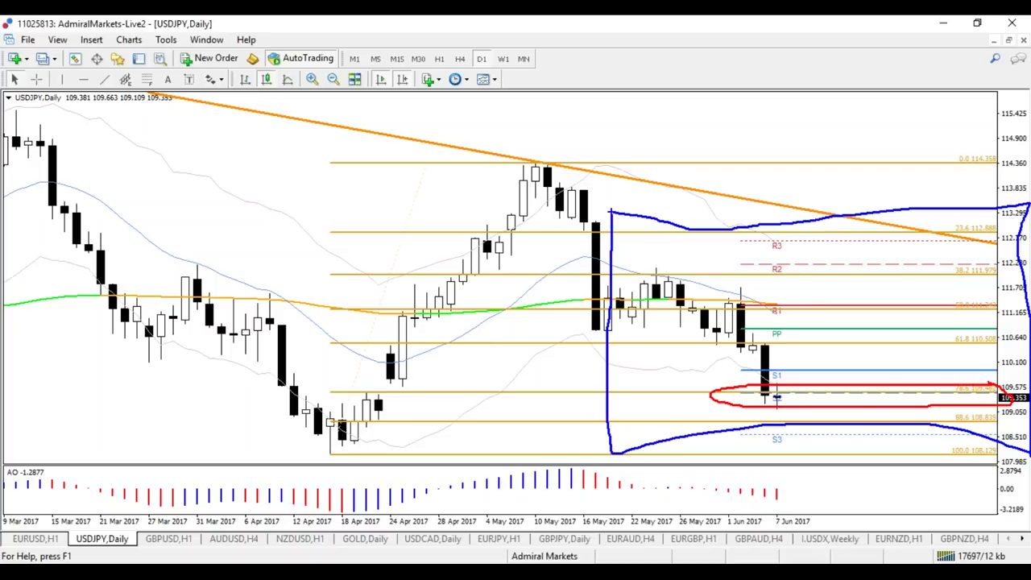
key(e)
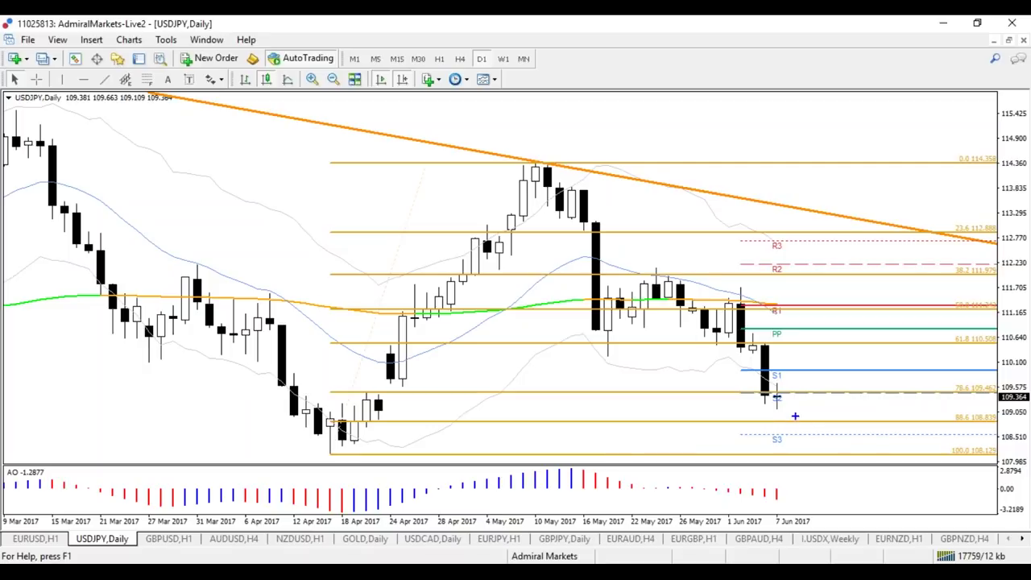
Sketch blue freehand marks by the latest candles, an arrow toward R2, then clear them.
mouse_move(779, 350)
mouse_down()
mouse_move(763, 345)
mouse_move(748, 386)
mouse_move(772, 400)
mouse_move(779, 350)
mouse_move(820, 408)
mouse_up()
mouse_move(799, 355)
mouse_down()
mouse_move(838, 346)
mouse_move(787, 351)
mouse_up()
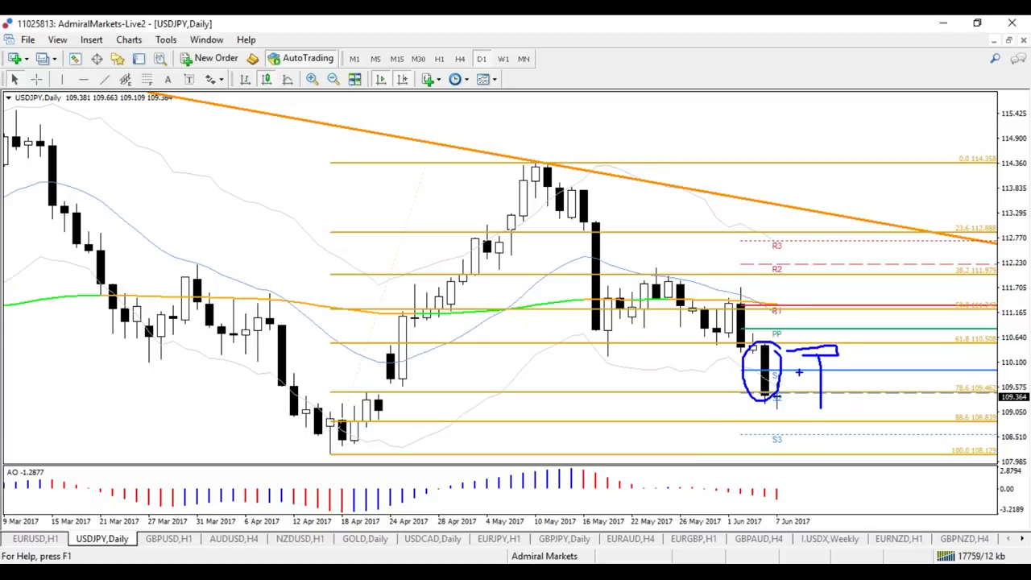
mouse_move(827, 352)
mouse_down()
mouse_move(866, 279)
mouse_move(886, 292)
mouse_up()
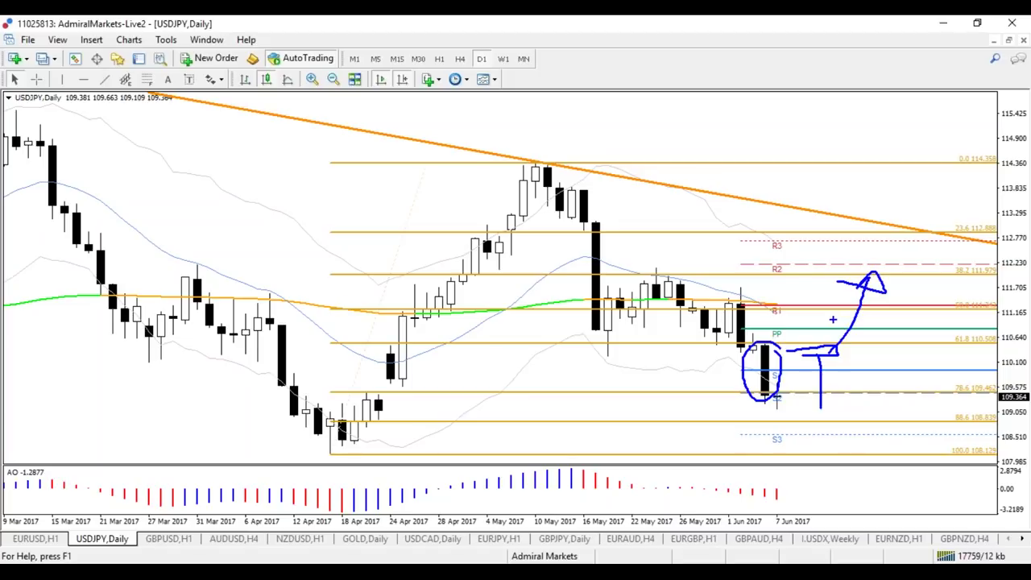
mouse_move(935, 375)
mouse_down()
mouse_move(934, 393)
mouse_move(1004, 375)
mouse_move(935, 373)
mouse_up()
key(Escape)
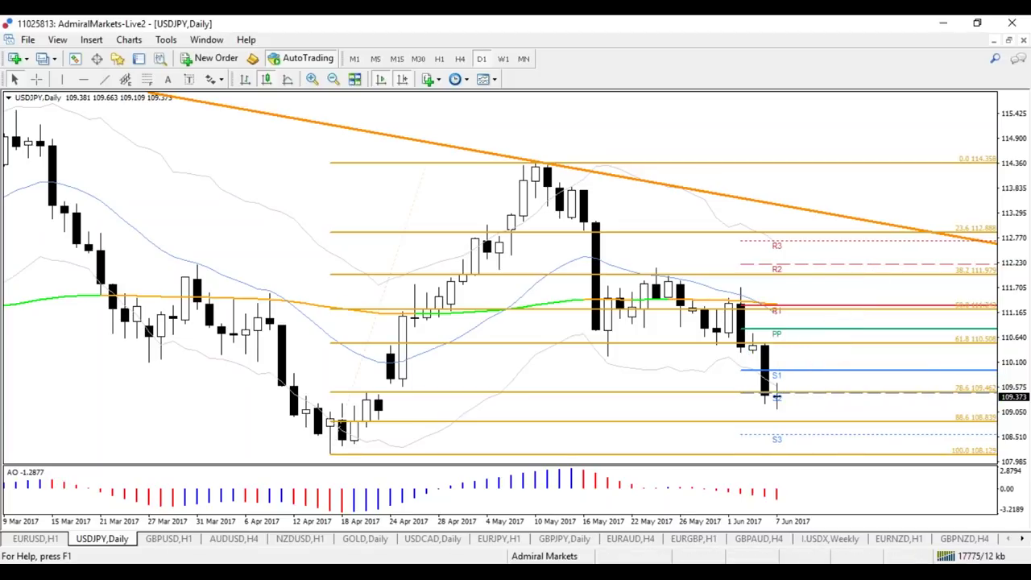
Circle and clear the 24 Apr candles, then zoom the chart in.
mouse_move(399, 388)
mouse_down()
mouse_move(375, 401)
mouse_move(399, 382)
mouse_up()
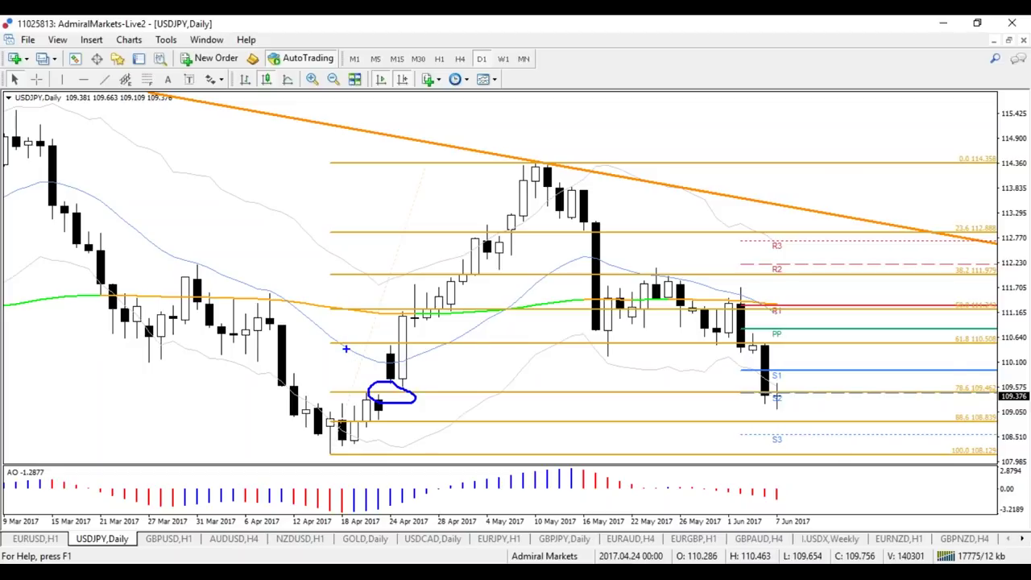
key(Escape)
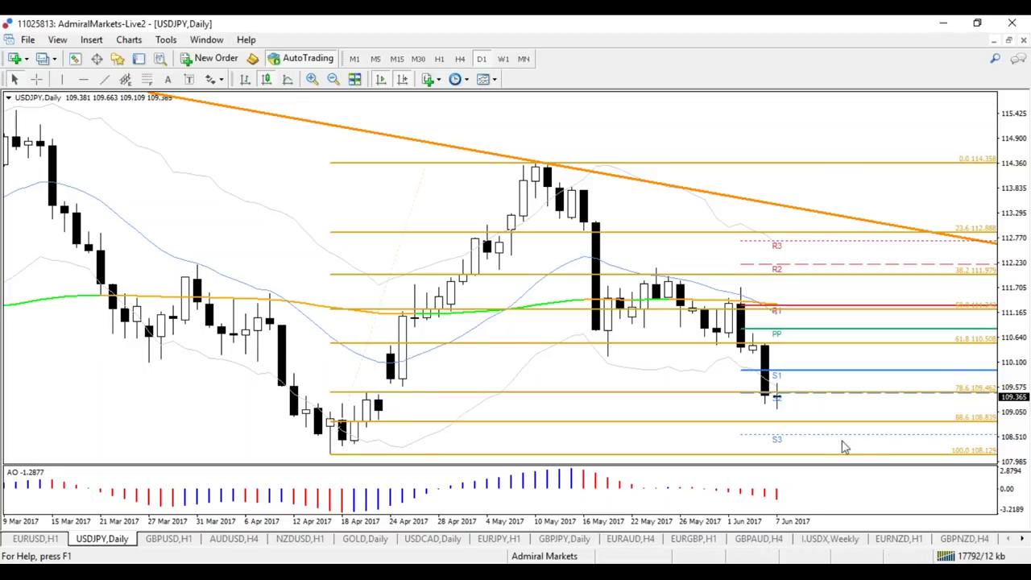
key(plus)
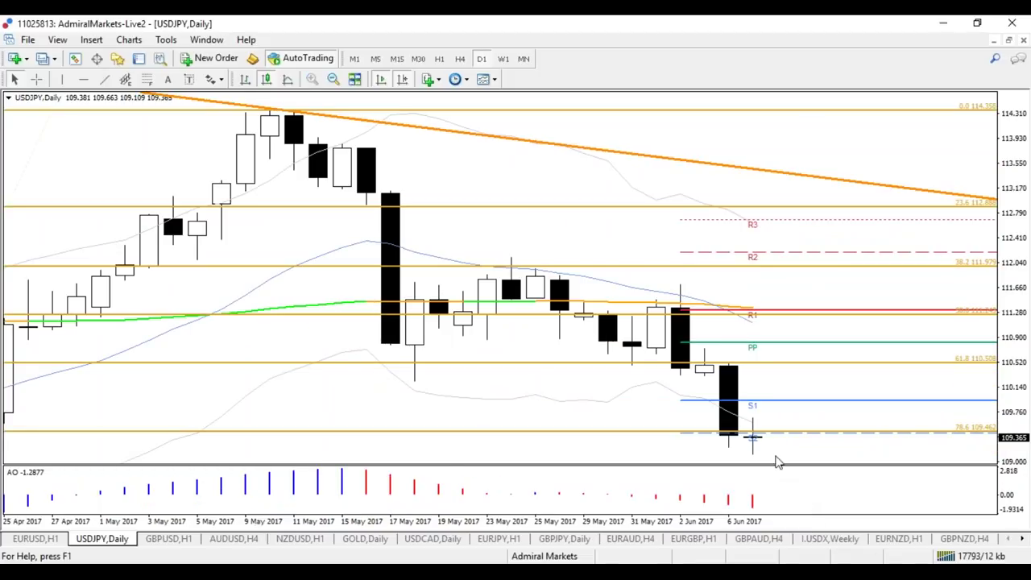
Circle and clear the 6 Jun low, then use the crosshair to read that candle.
mouse_move(739, 435)
mouse_down()
mouse_move(718, 436)
mouse_move(724, 449)
mouse_move(750, 427)
mouse_move(759, 362)
mouse_move(714, 436)
mouse_up()
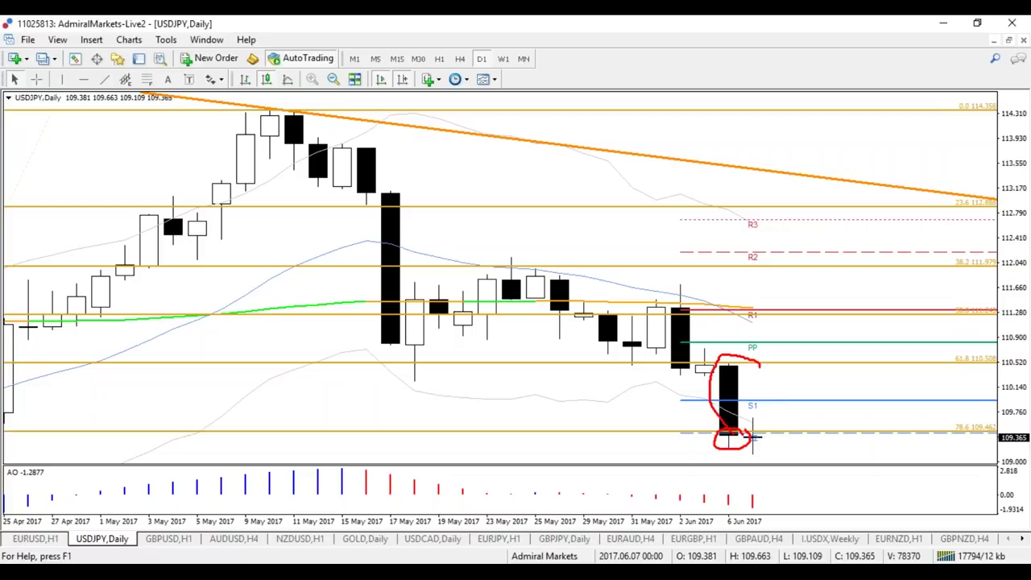
key(Escape)
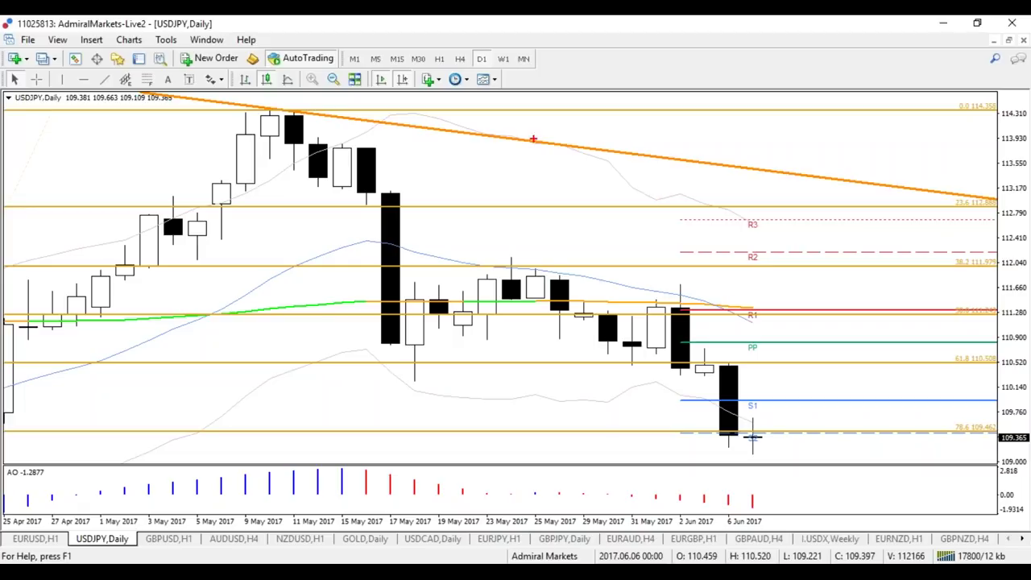
click(36, 79)
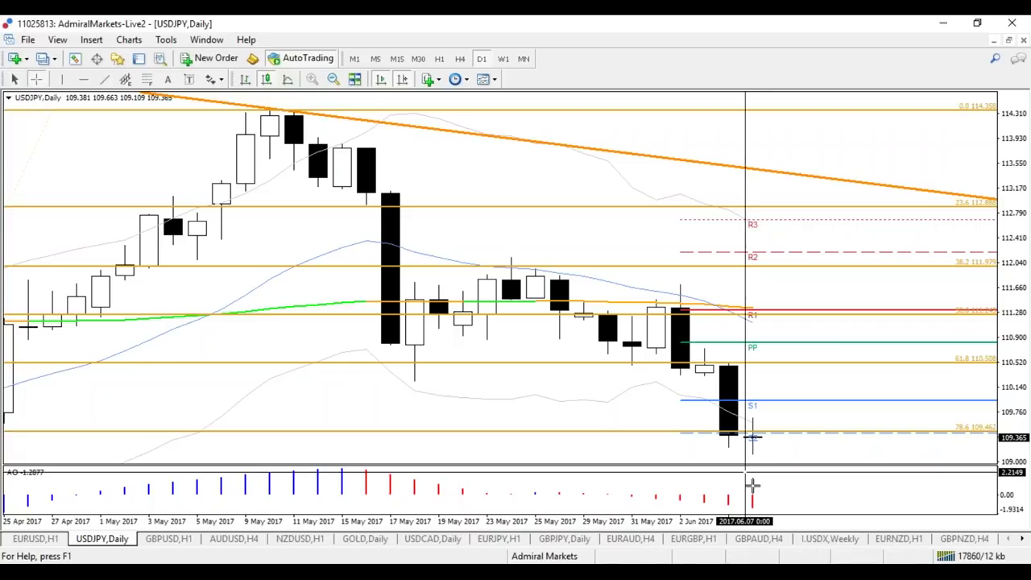
mouse_move(731, 436)
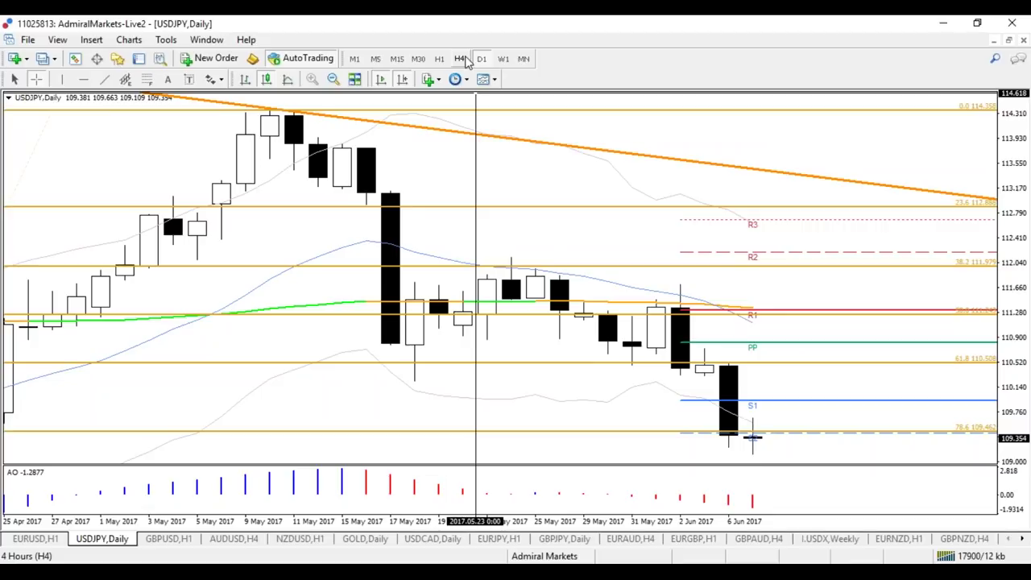
Compare USDJPY on H4, D1 and H1, zooming out and compressing the price scale.
click(462, 58)
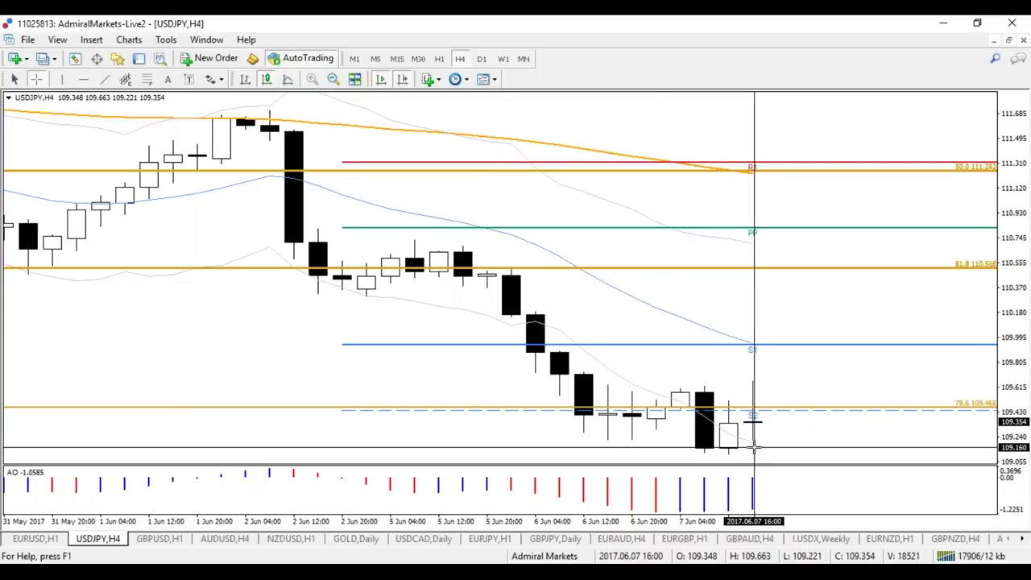
key(minus)
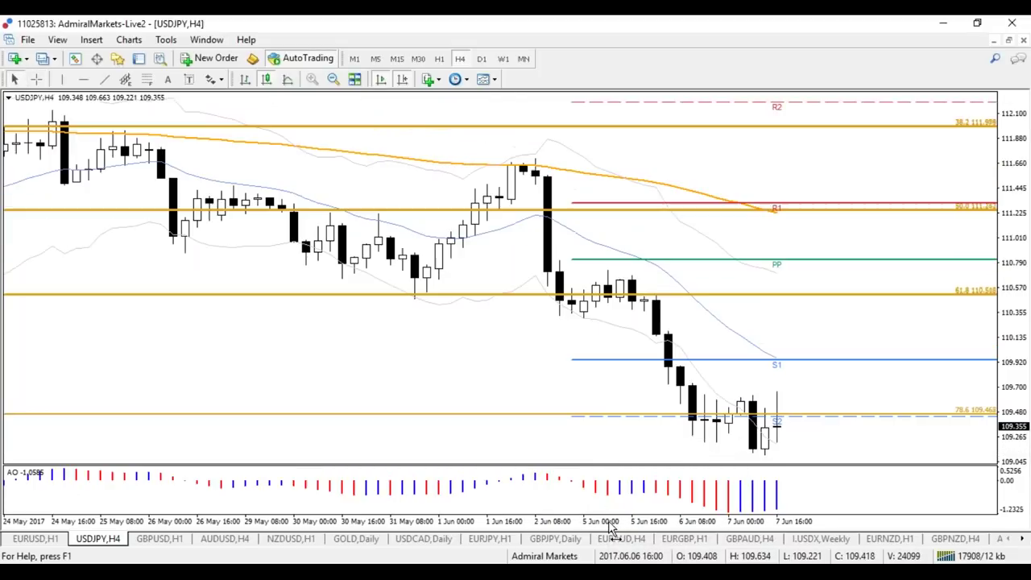
key(minus)
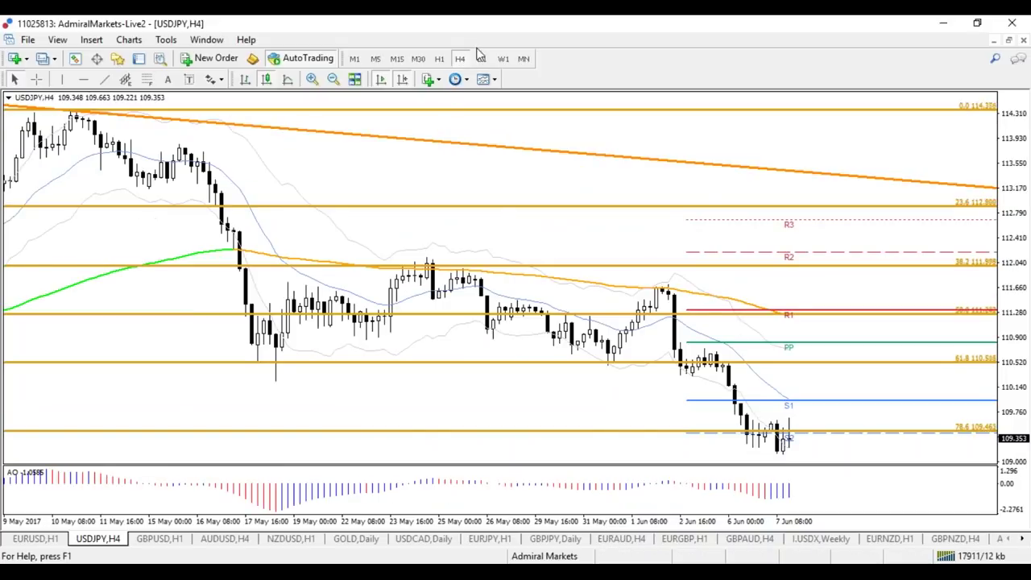
click(481, 58)
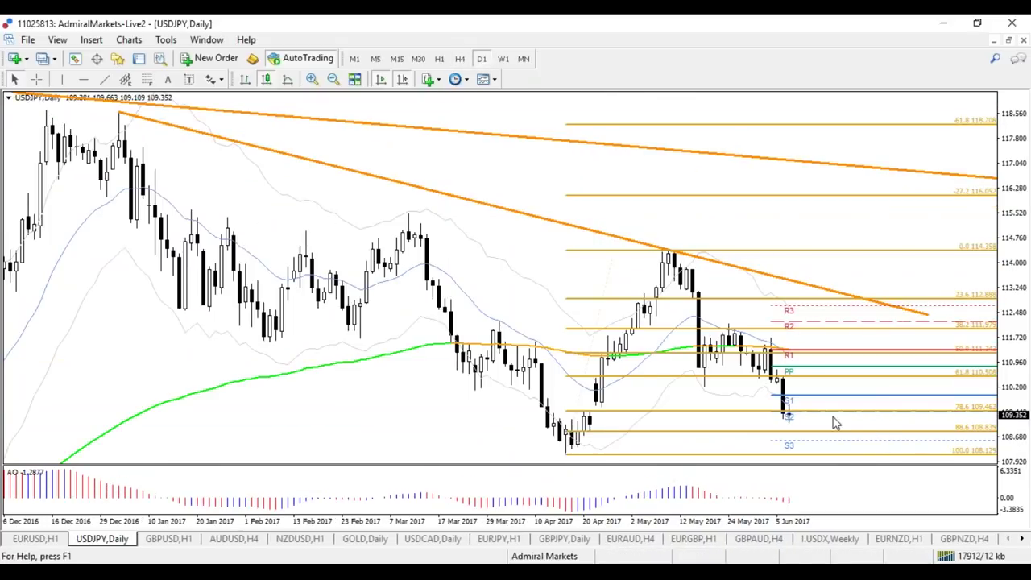
click(460, 64)
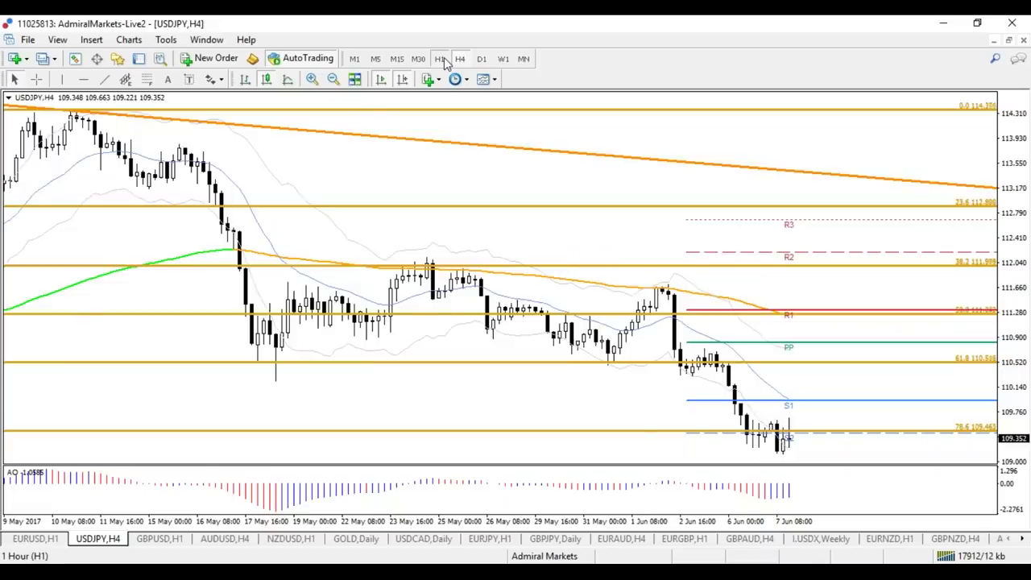
click(442, 60)
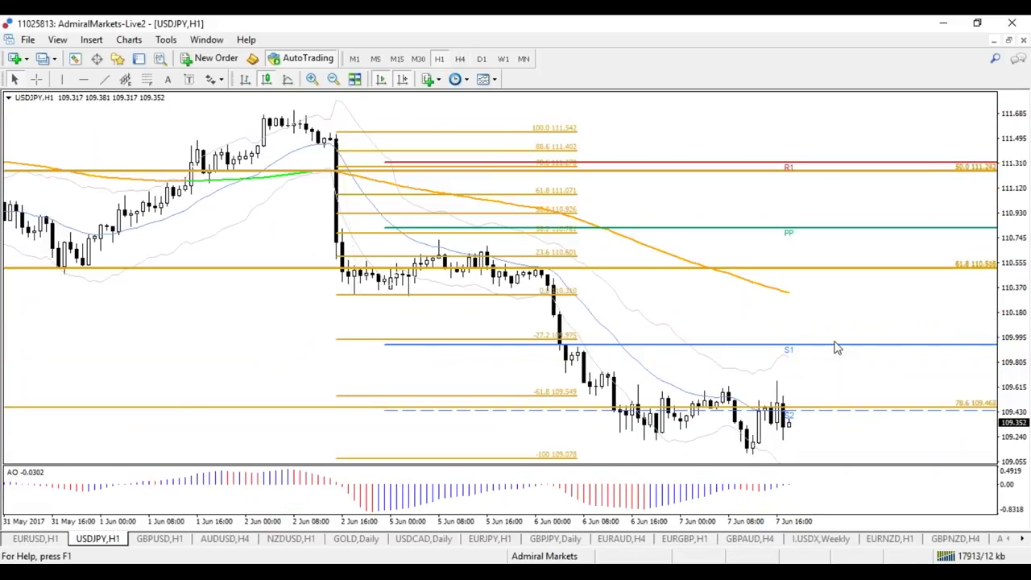
drag(1021, 352, 1020, 368)
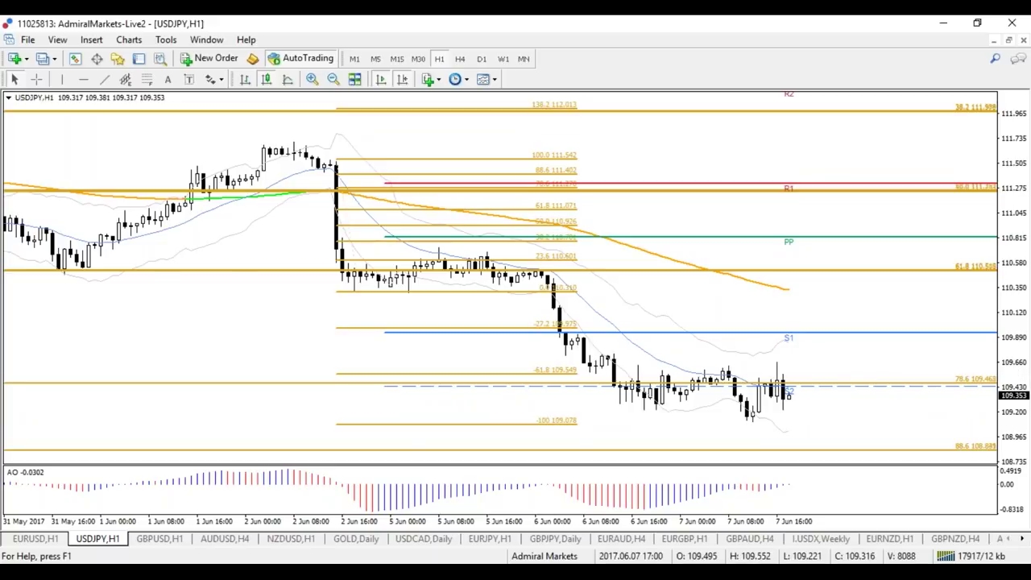
Sketch two red channel lines on the hourly chart and erase them.
drag(651, 409, 831, 366)
drag(772, 345, 579, 407)
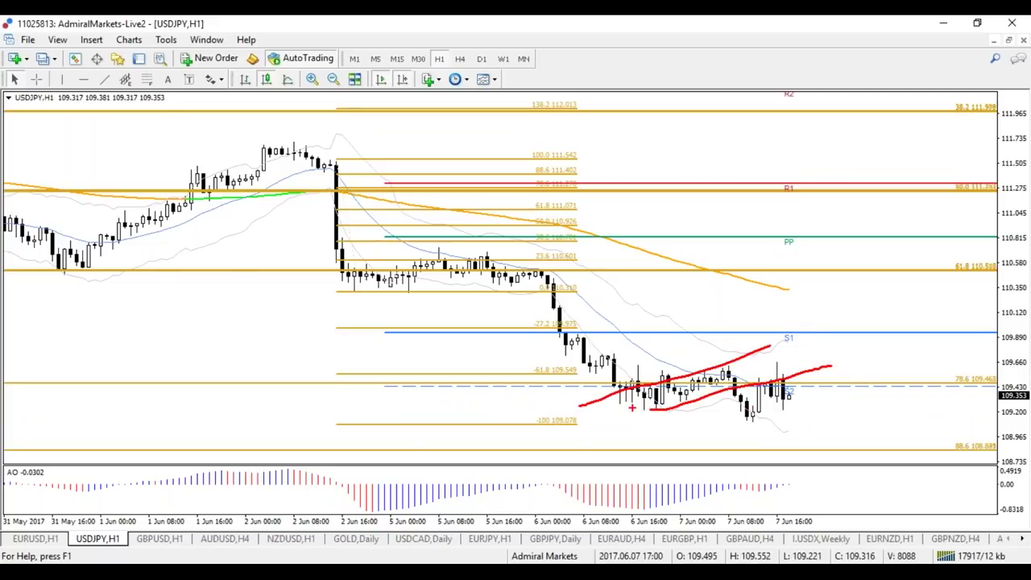
key(e)
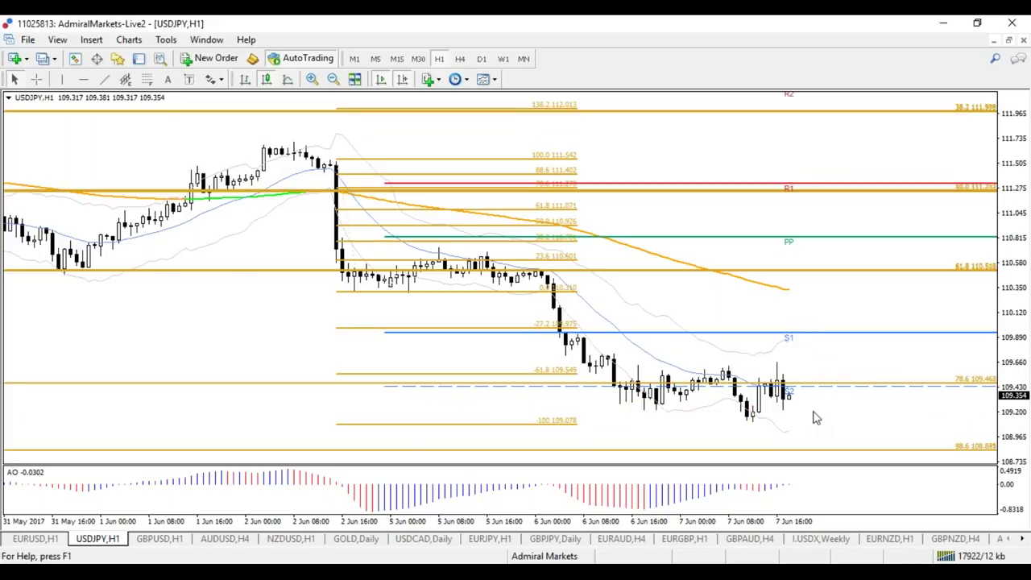
Mark up the latest candles with red and blue paths past S1 and channel lines, then clear them.
drag(733, 394, 737, 373)
drag(789, 393, 820, 343)
drag(718, 393, 851, 328)
drag(824, 374, 688, 442)
drag(895, 349, 671, 466)
drag(870, 416, 855, 419)
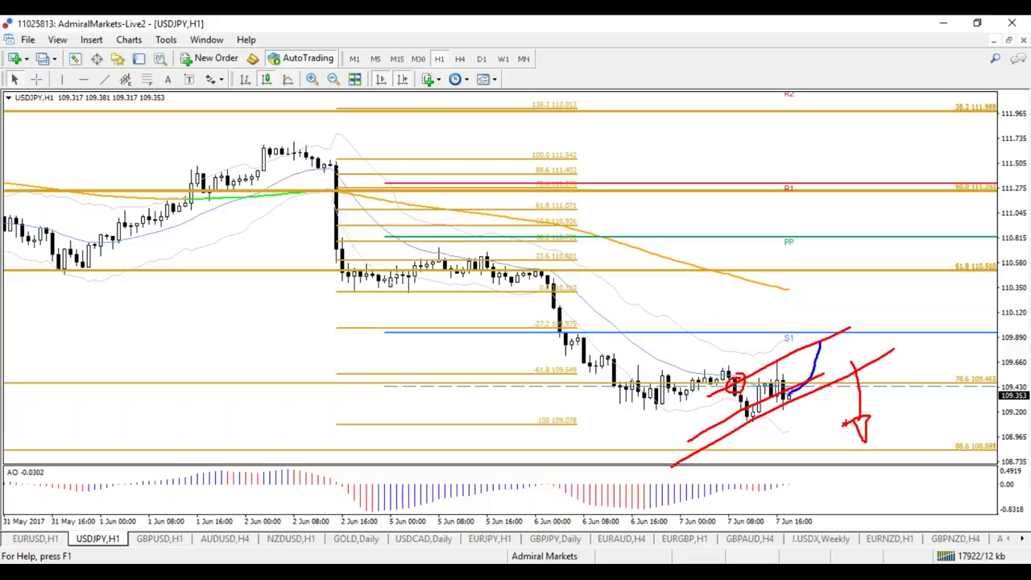
key(Escape)
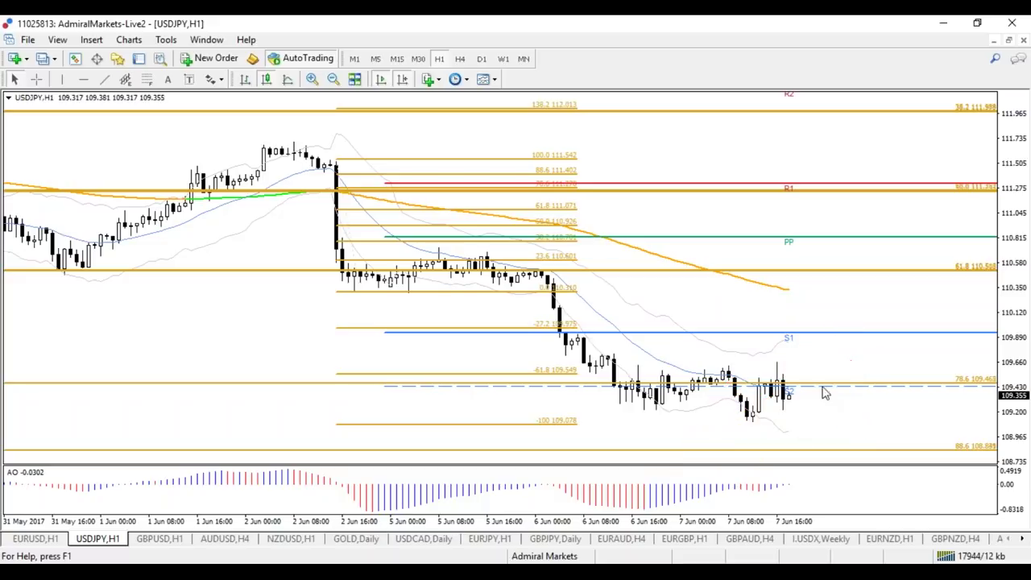
Stretch the price scale, delete the Fibonacci retracement, and switch to the AUDUSD H4 chart.
drag(1017, 322, 1024, 260)
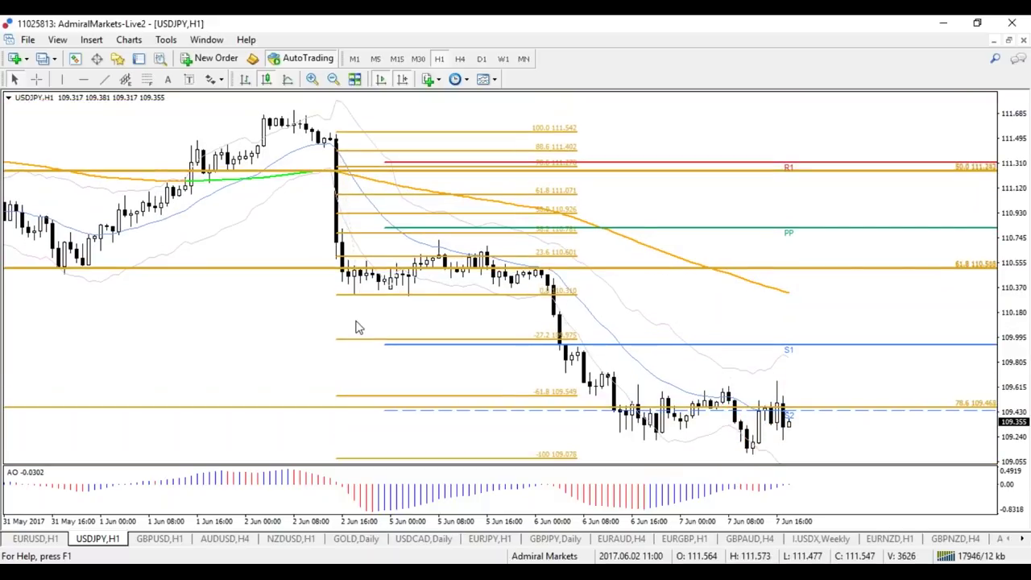
right_click(360, 295)
click(397, 345)
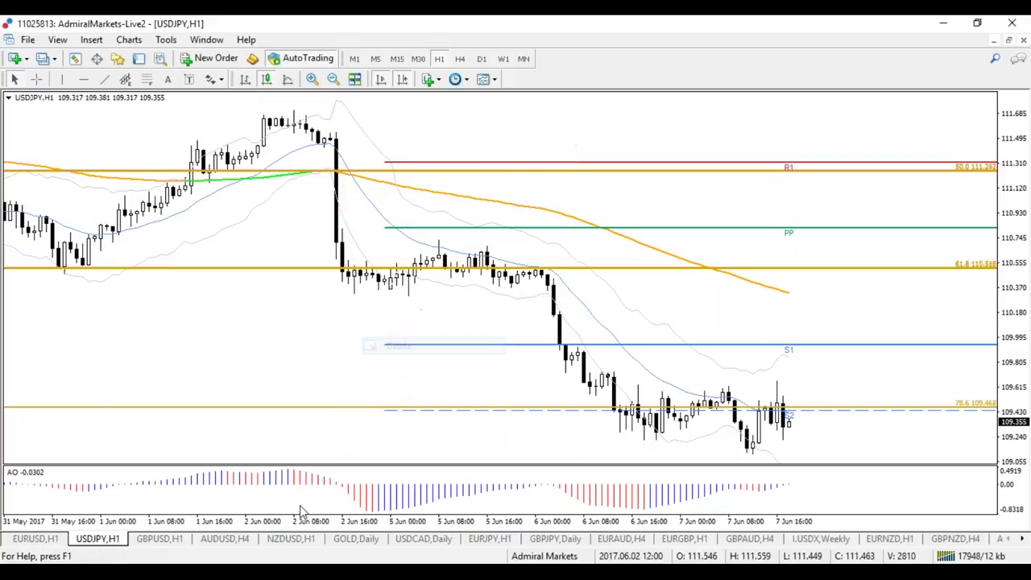
click(238, 545)
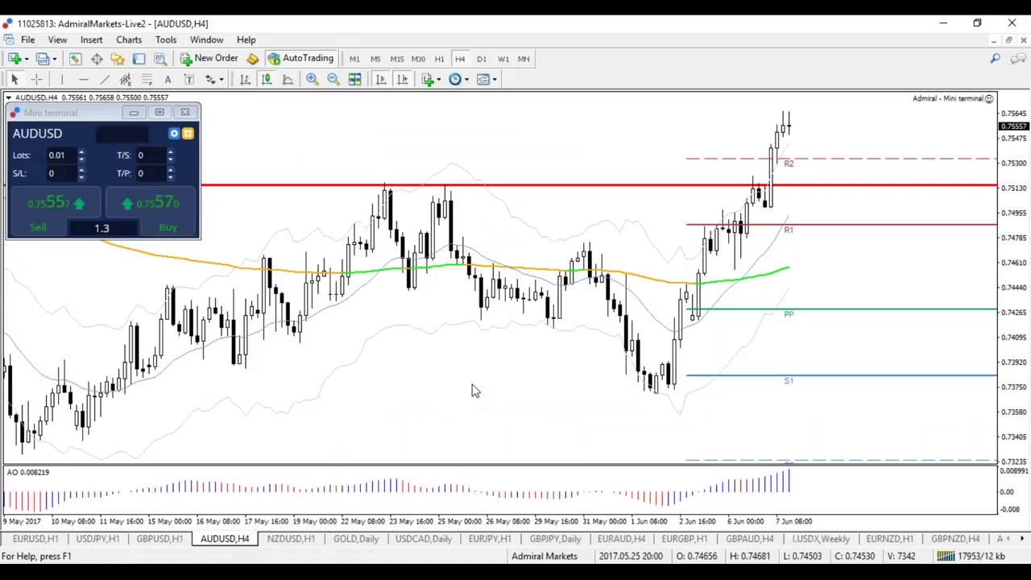
View AUDUSD on D1, H4 and H1 with the crosshair on, zooming out and back in.
click(482, 60)
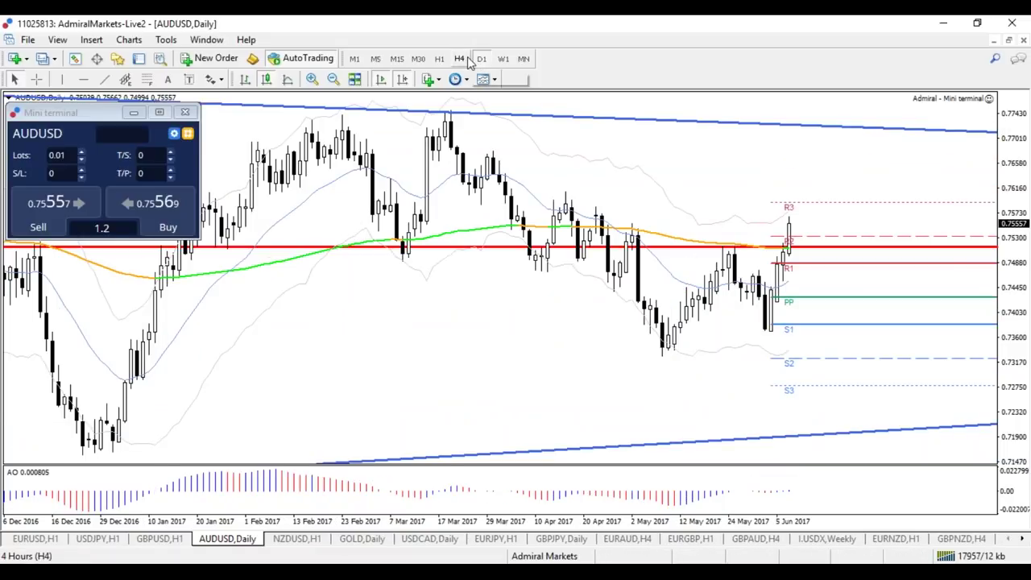
click(460, 58)
click(37, 78)
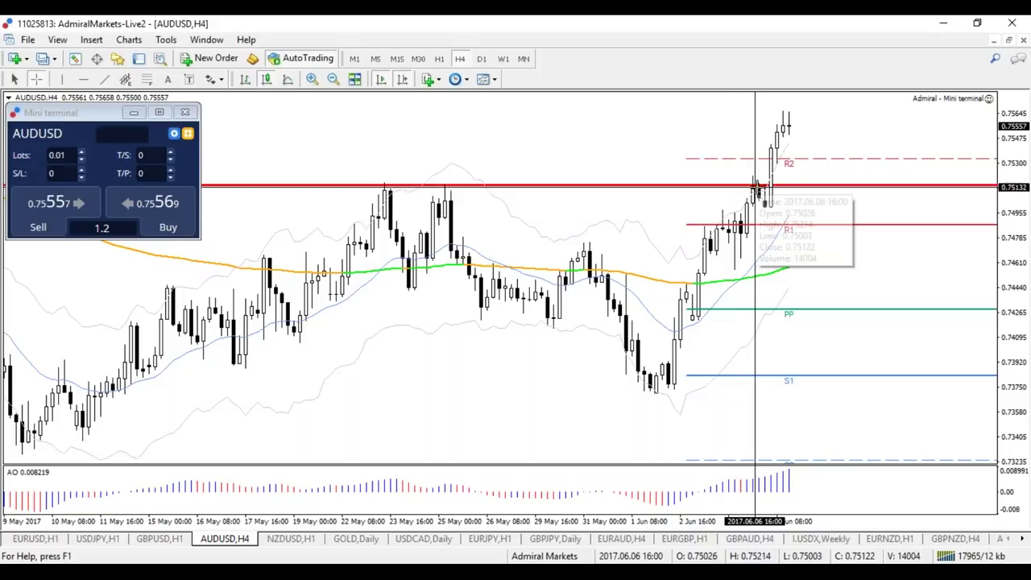
click(481, 59)
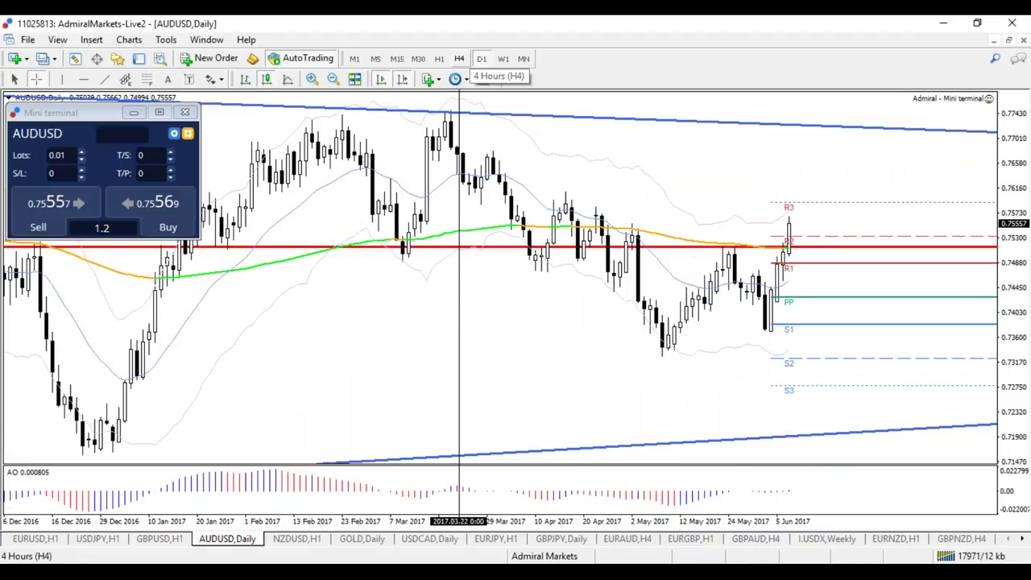
click(439, 59)
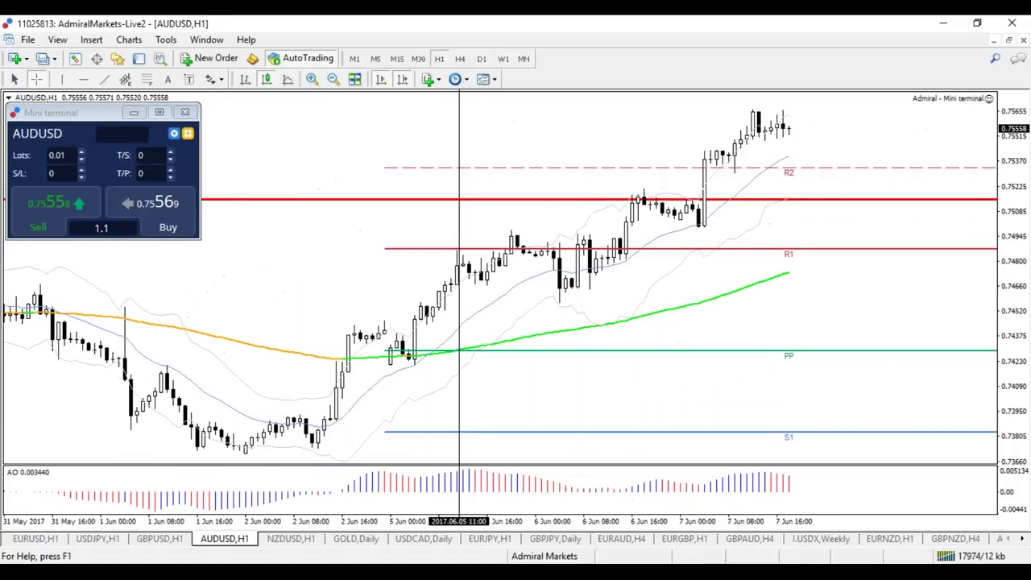
key(minus)
key(minus)
key(minus)
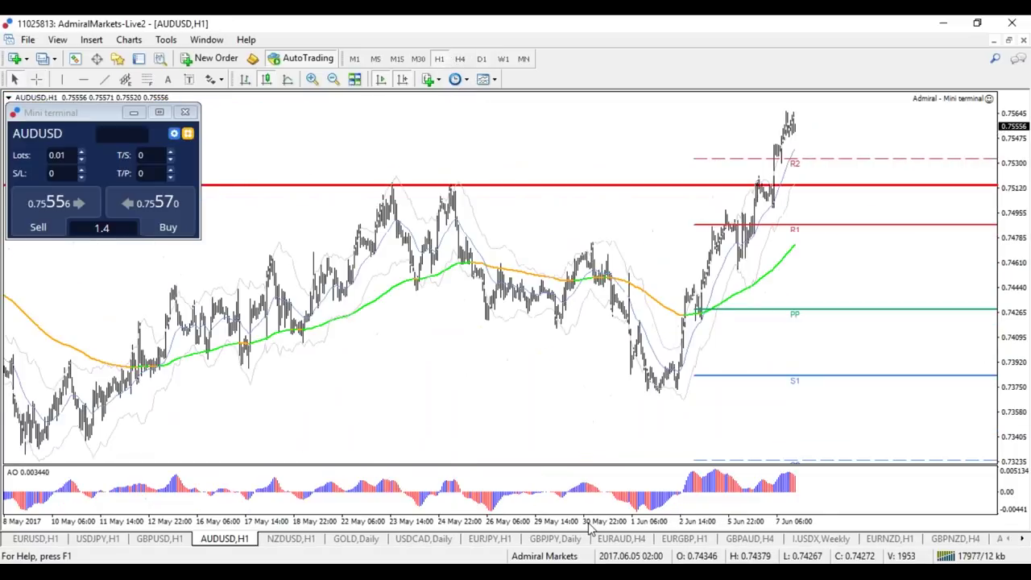
key(plus)
key(plus)
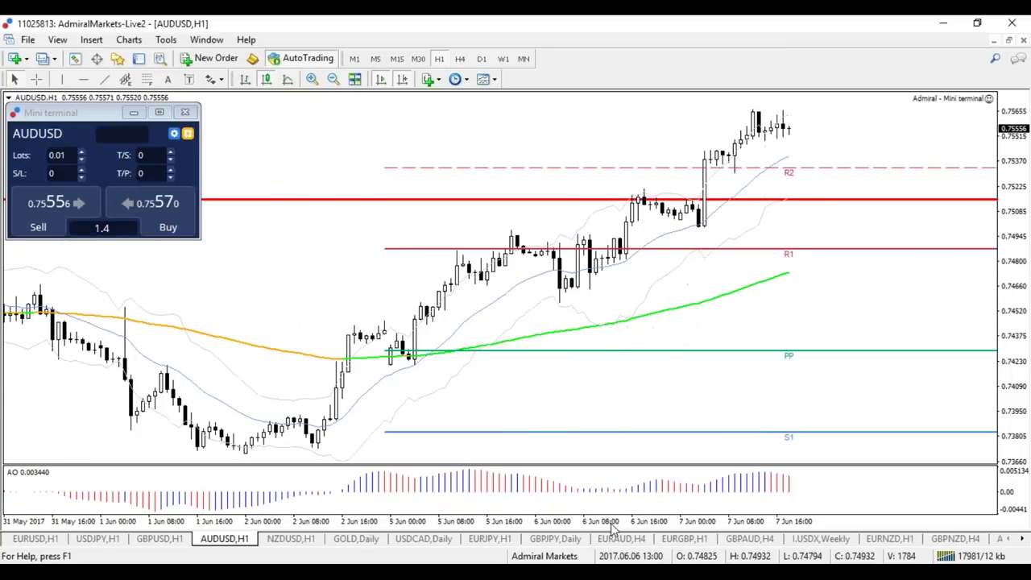
Cycle AUDUSD through H4, D1 and W1, finishing on the daily timeframe.
click(460, 58)
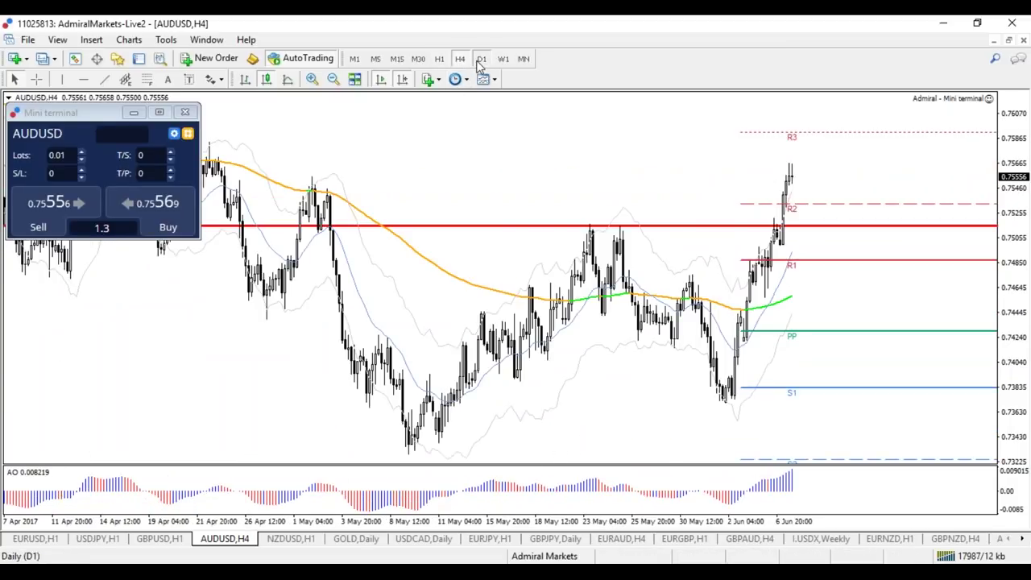
click(482, 59)
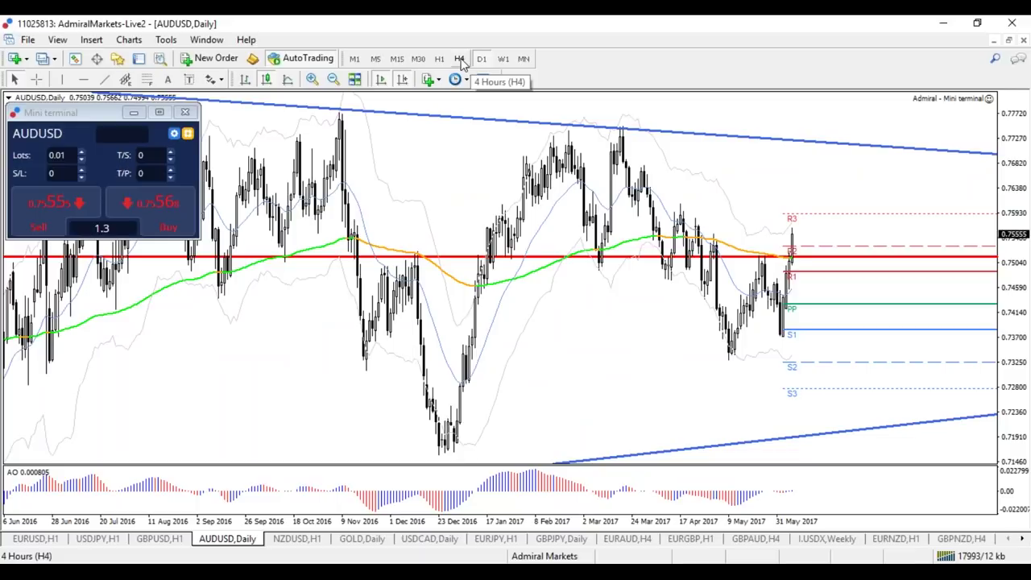
click(506, 59)
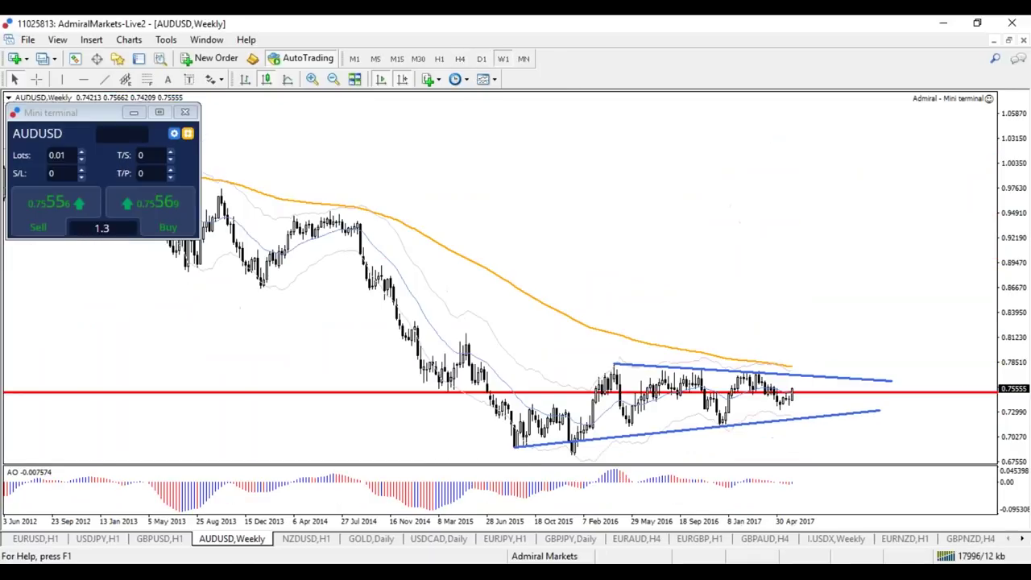
click(482, 59)
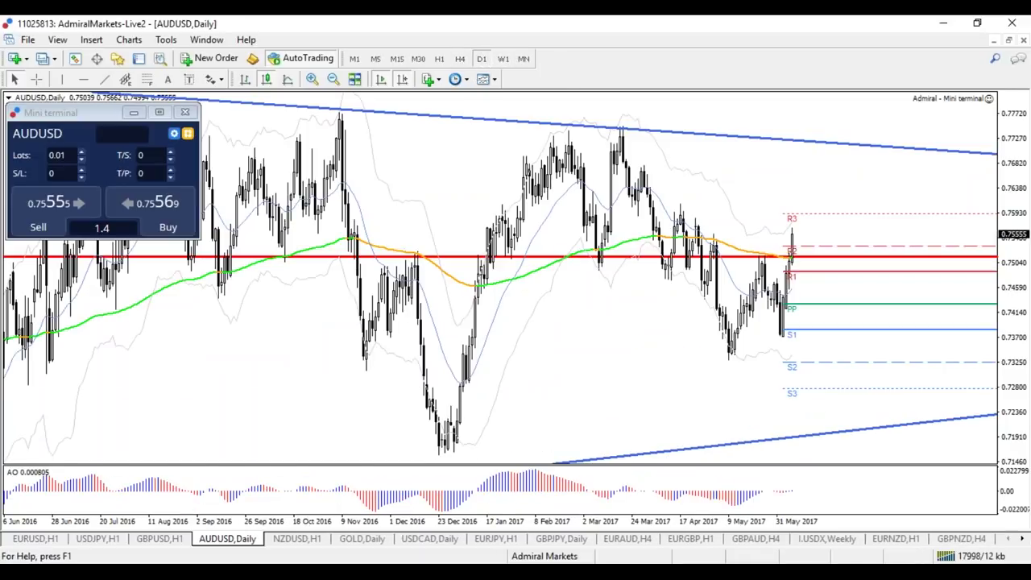
click(460, 59)
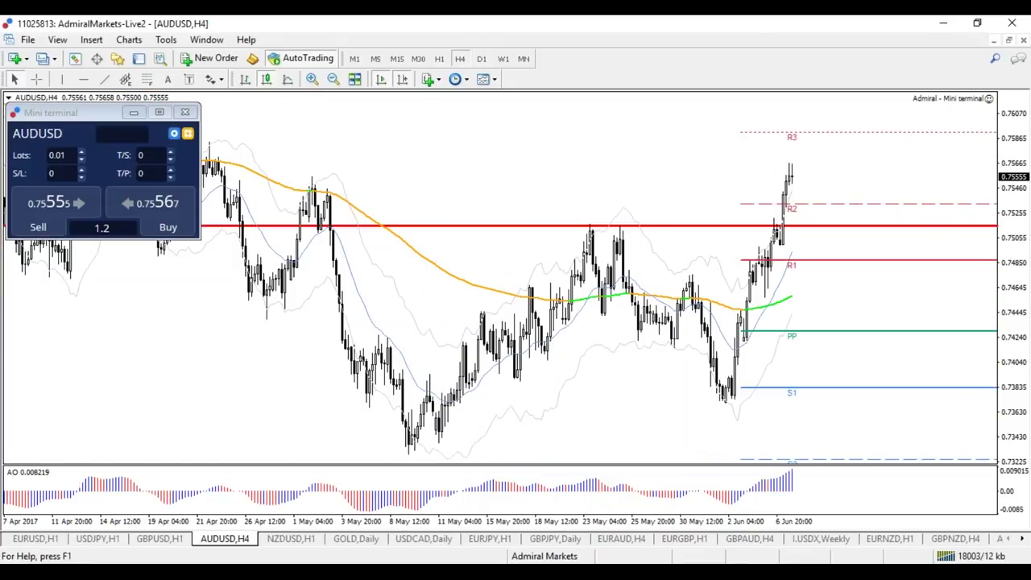
click(481, 59)
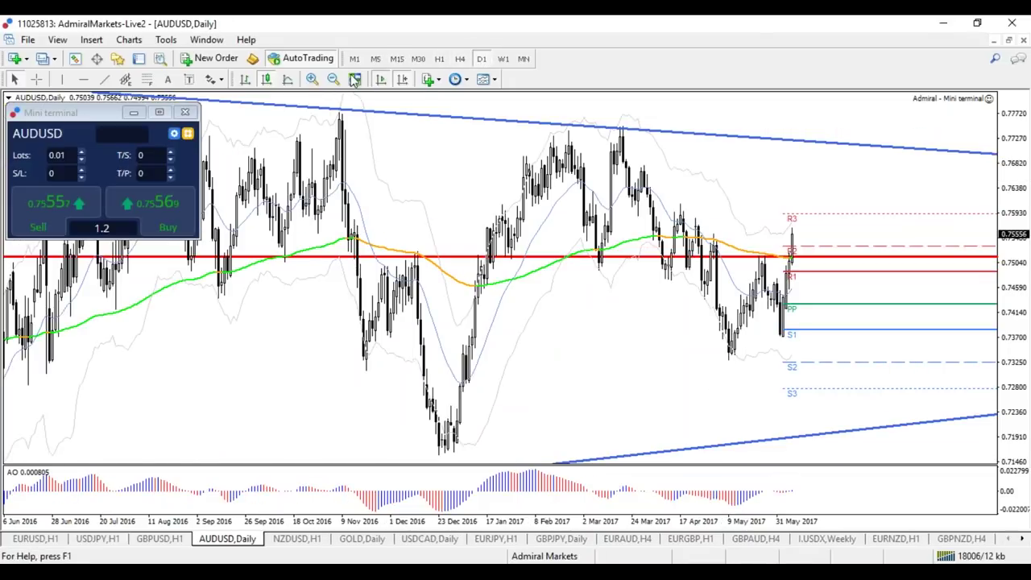
Draw a downward trendline across the recent AUDUSD daily highs and adjust both endpoints.
click(104, 79)
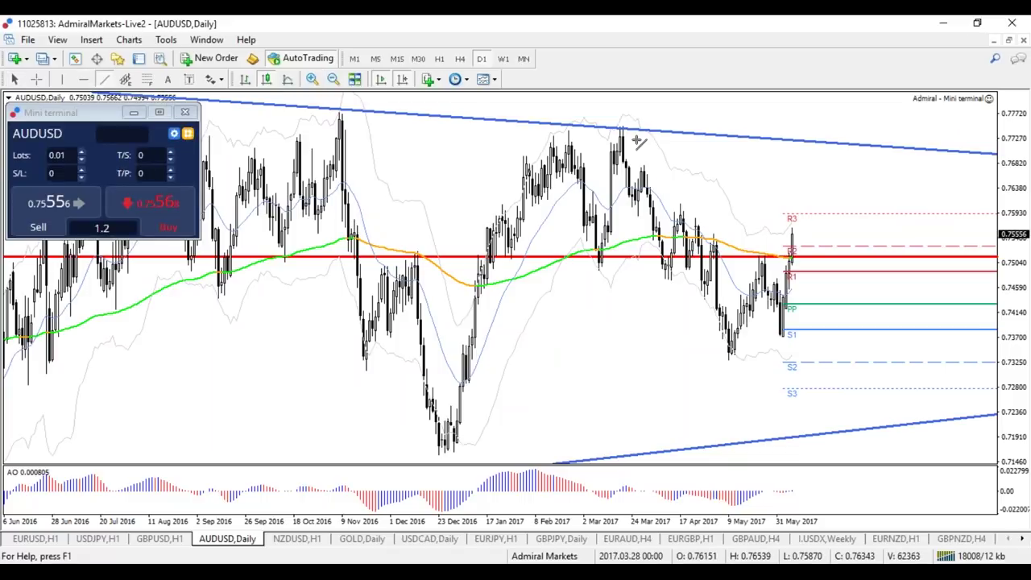
drag(637, 166, 859, 325)
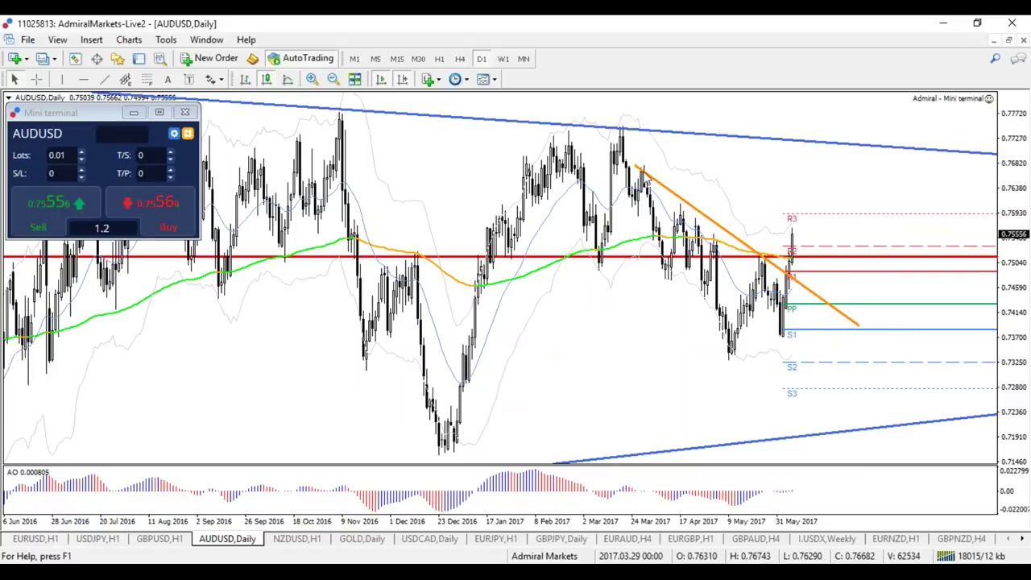
drag(636, 167, 683, 212)
drag(859, 326, 846, 331)
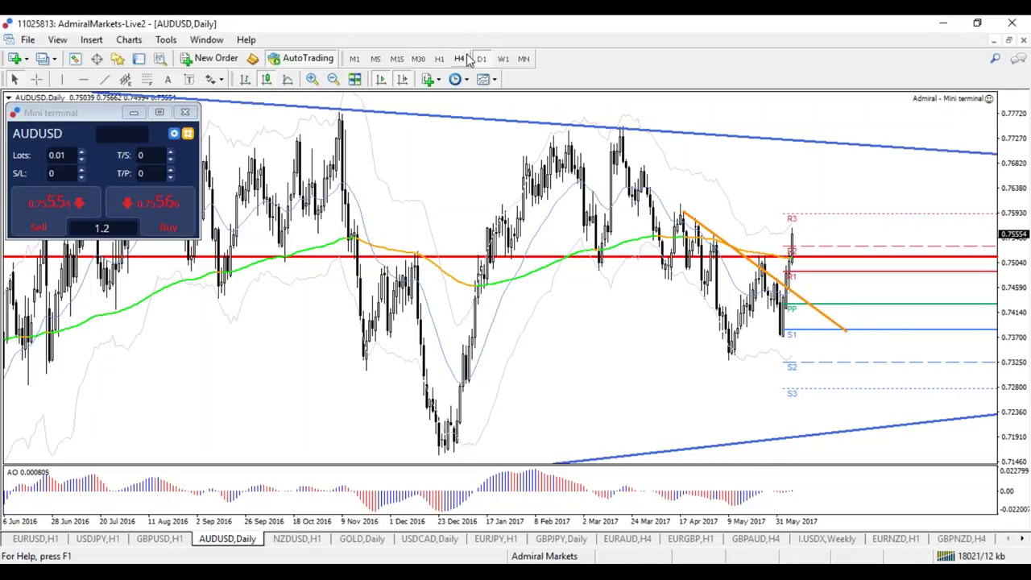
Check AUDUSD on H4, H1 and M15, circling then clearing the 6–7 Jun consolidation.
click(464, 59)
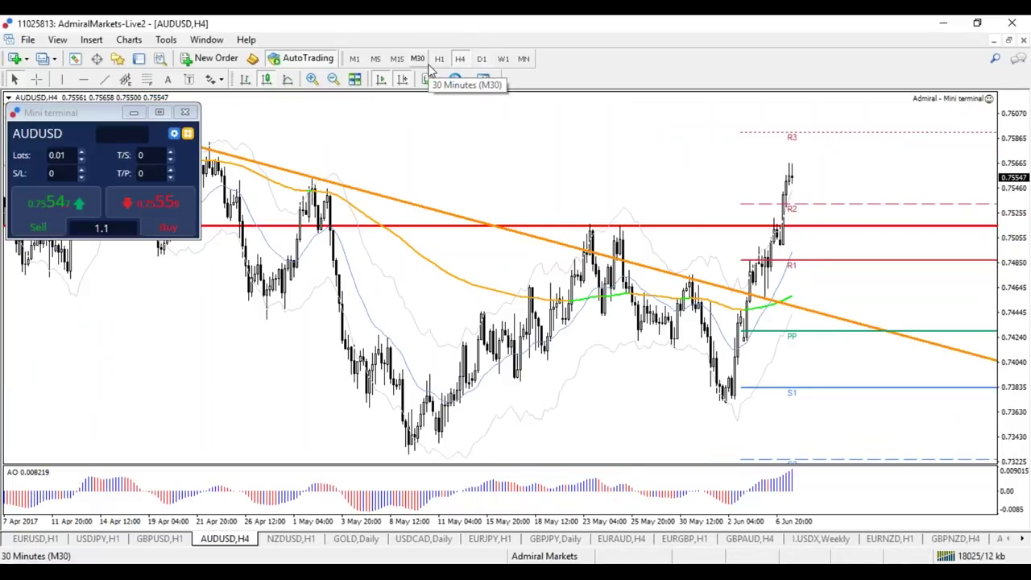
click(439, 59)
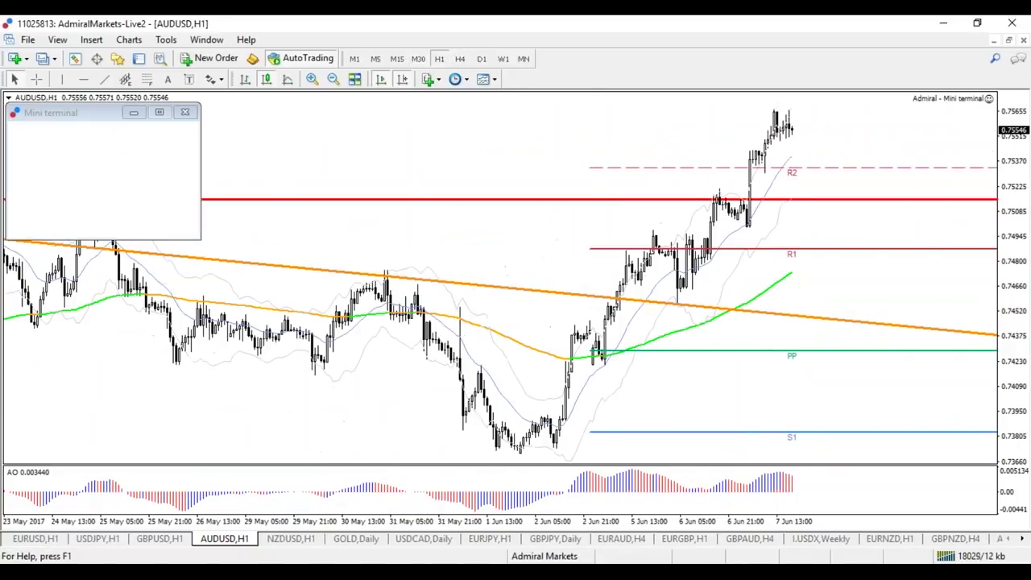
click(396, 59)
mouse_move(642, 262)
mouse_down()
mouse_move(474, 211)
mouse_move(641, 272)
mouse_up()
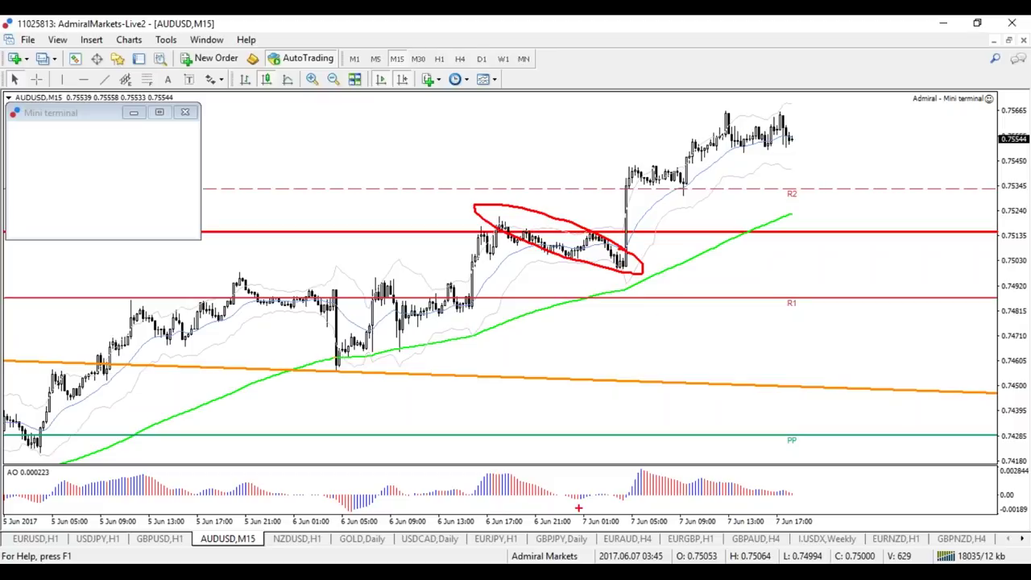
key(Escape)
Step back through H1, H4 and D1 to H4, then bring up the GBPUSD hourly chart.
click(442, 62)
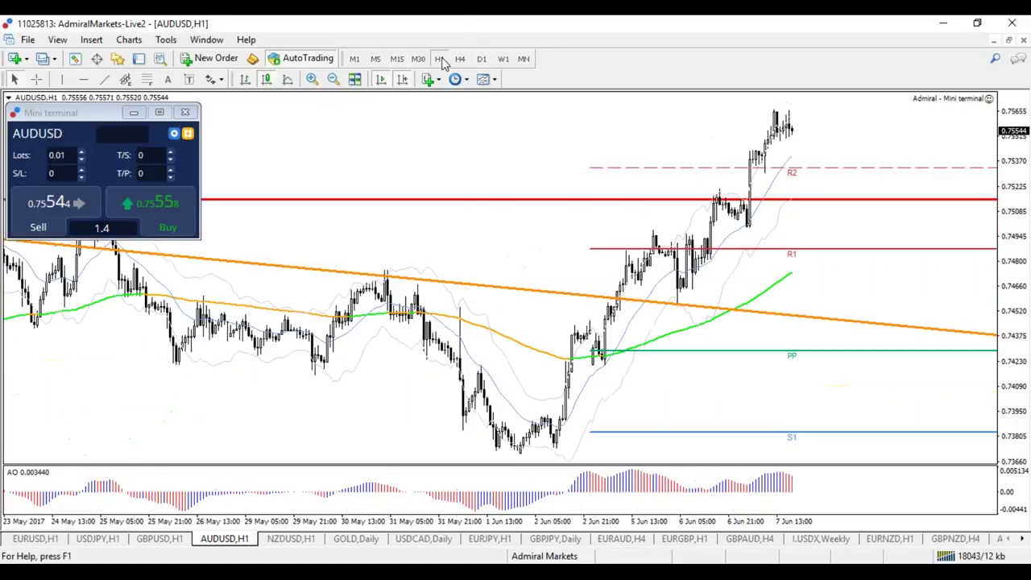
click(460, 60)
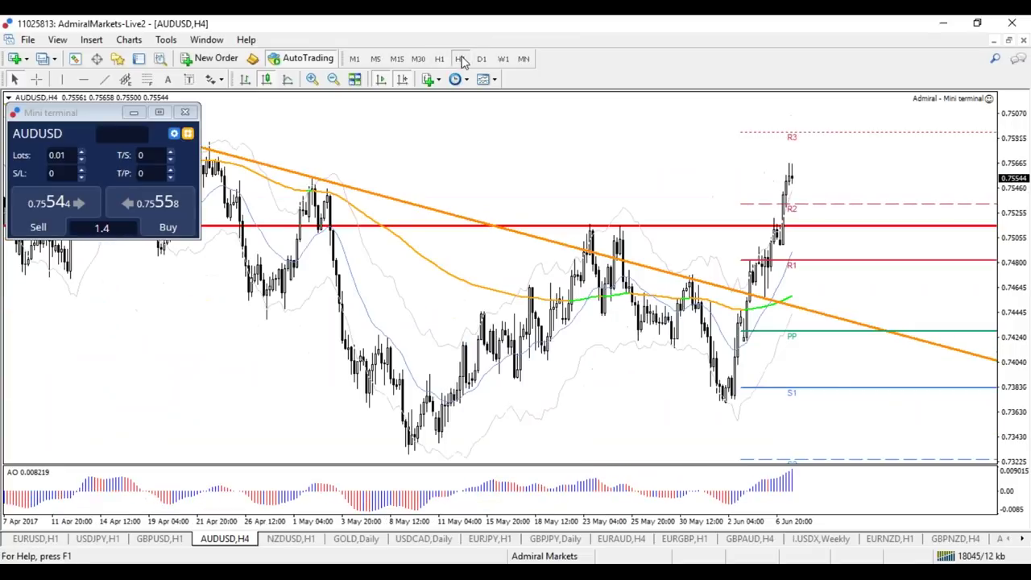
click(481, 59)
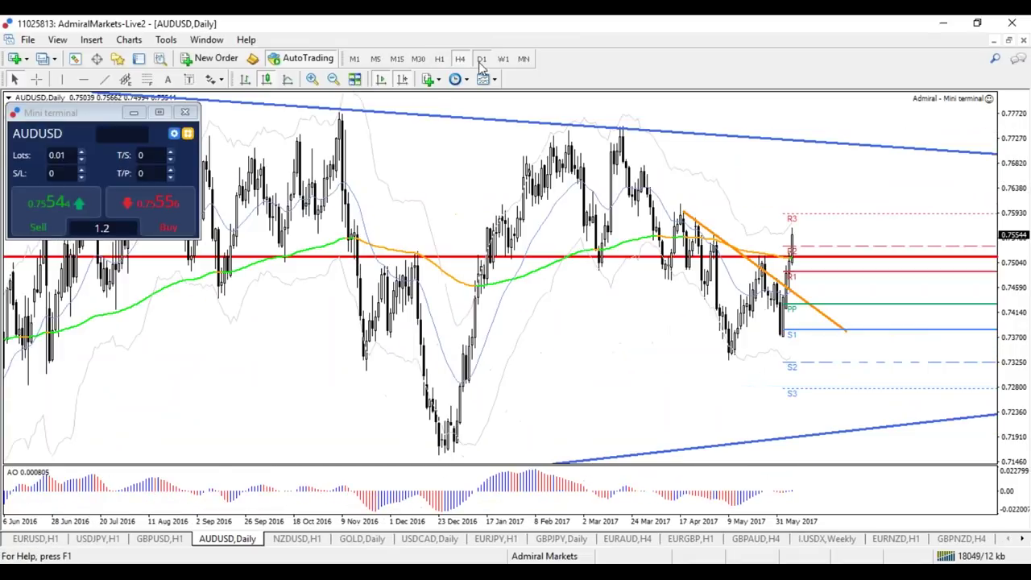
click(459, 59)
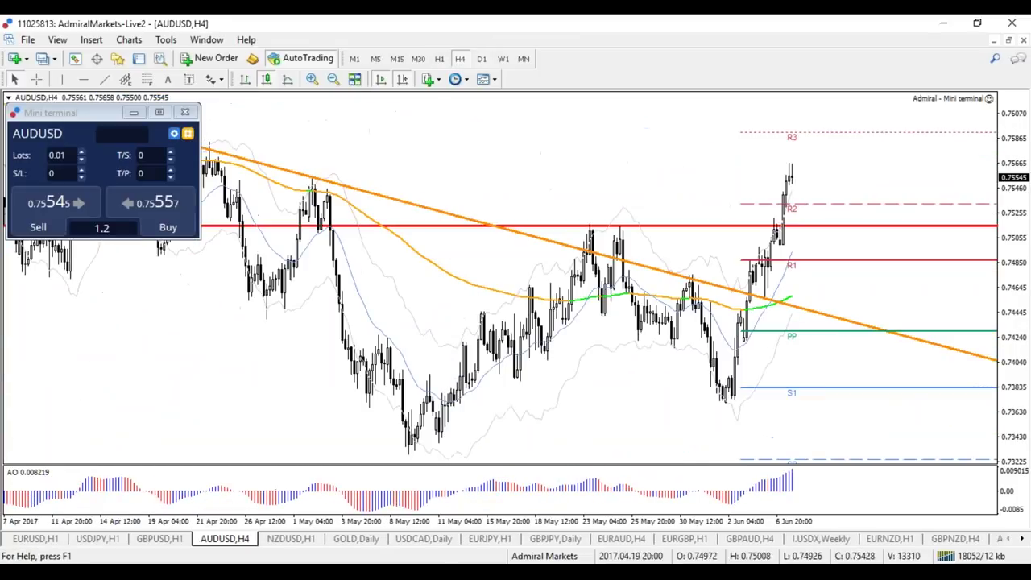
click(159, 539)
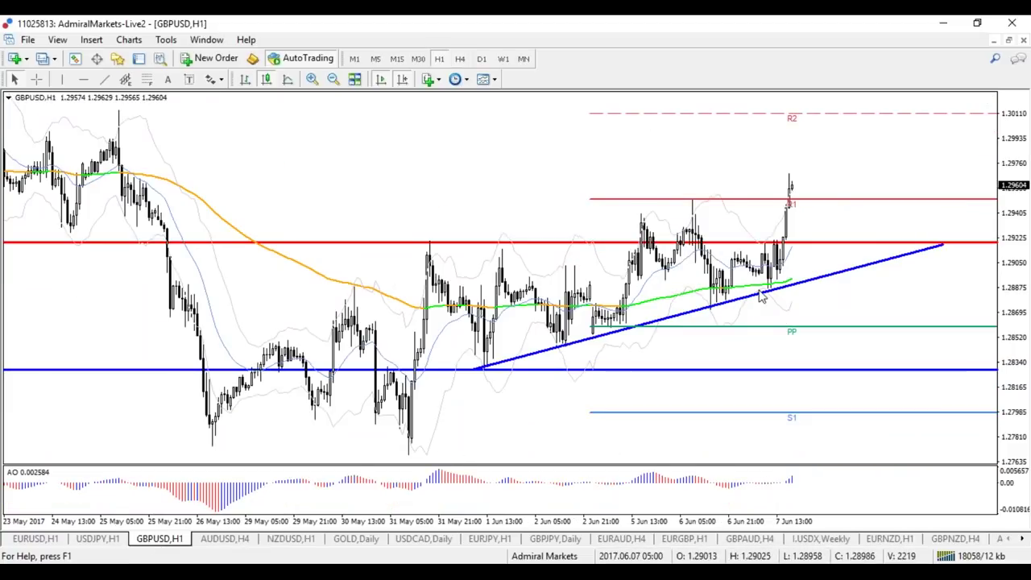
On GBPUSD hourly, draw a rising orange trendline along the highs, then open NZDUSD hourly.
click(461, 60)
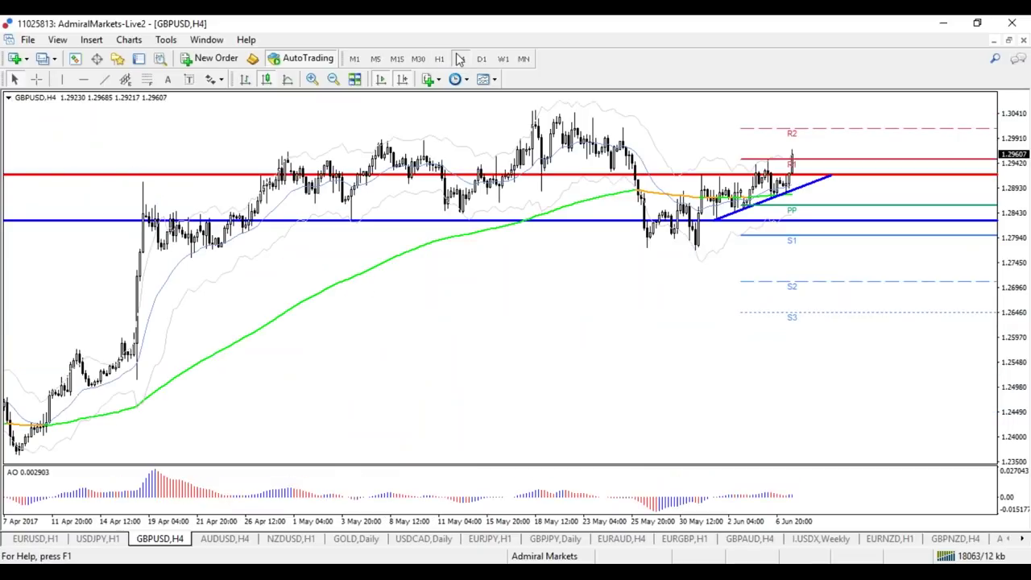
click(439, 59)
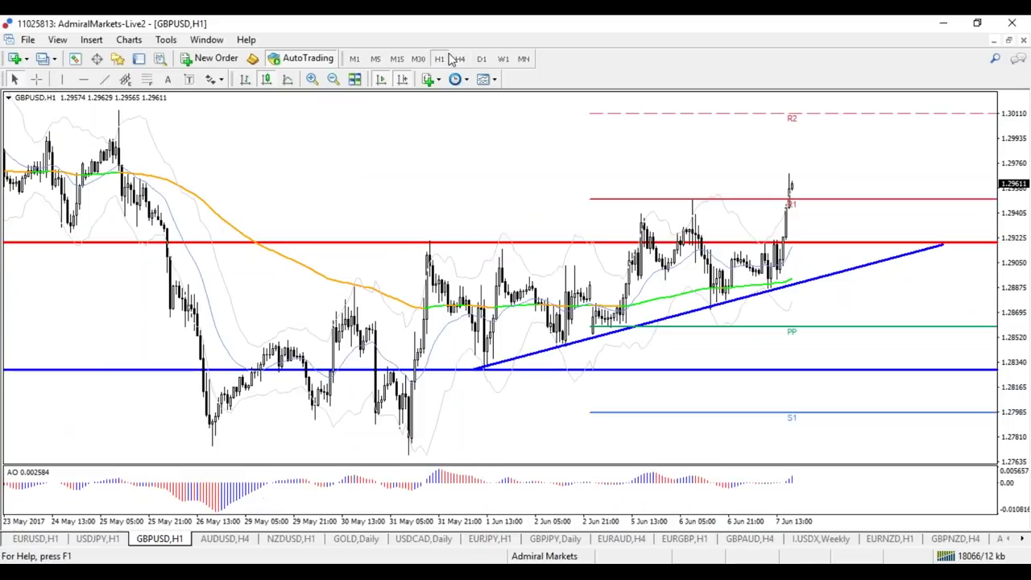
click(104, 79)
mouse_move(348, 292)
mouse_down()
mouse_move(973, 119)
mouse_move(967, 131)
mouse_up()
drag(777, 171, 800, 172)
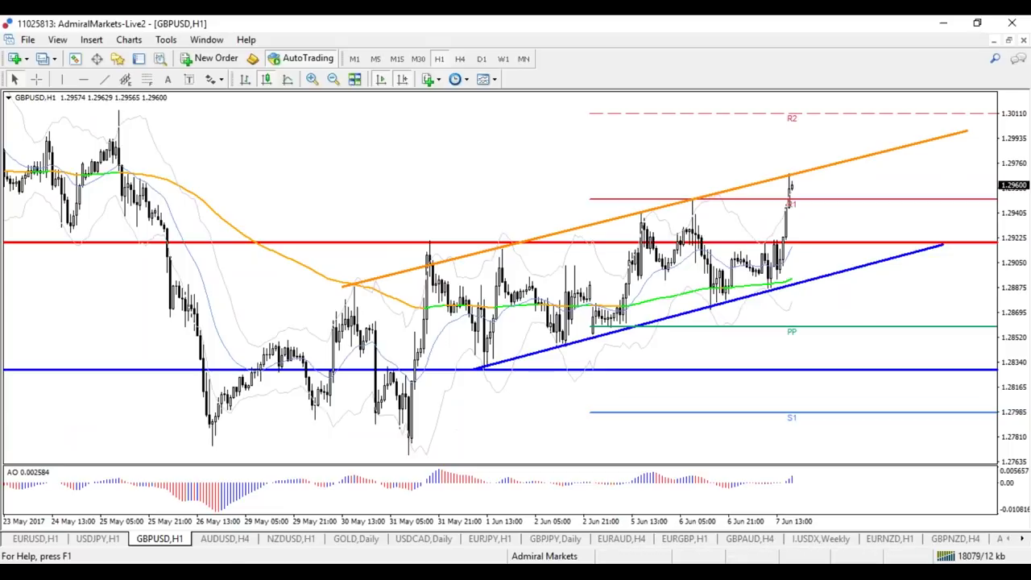
click(288, 538)
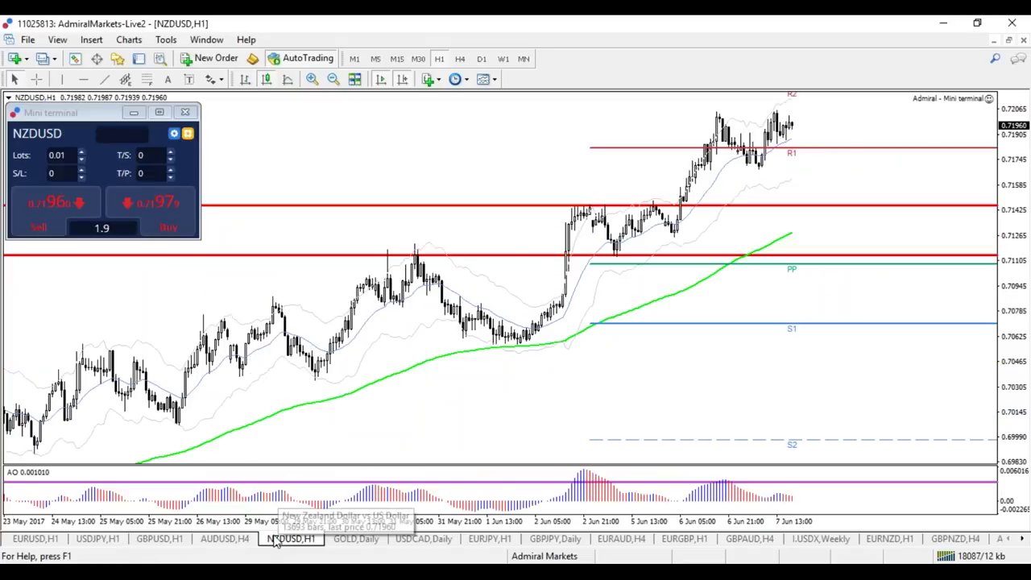
Zoom into the GOLD daily chart, circle the latest candles near resistance, then open EURJPY hourly.
click(357, 538)
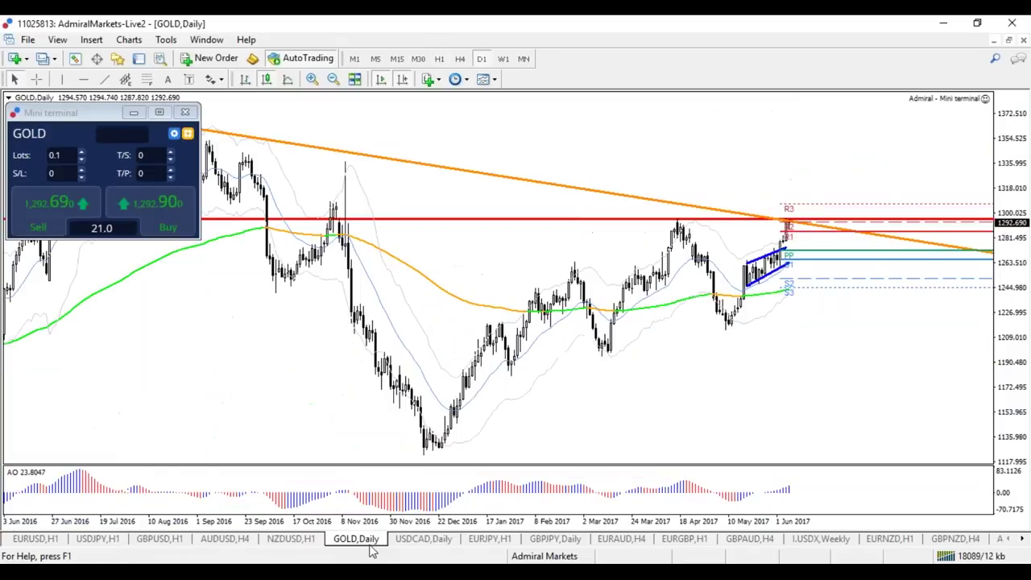
drag(487, 522, 539, 527)
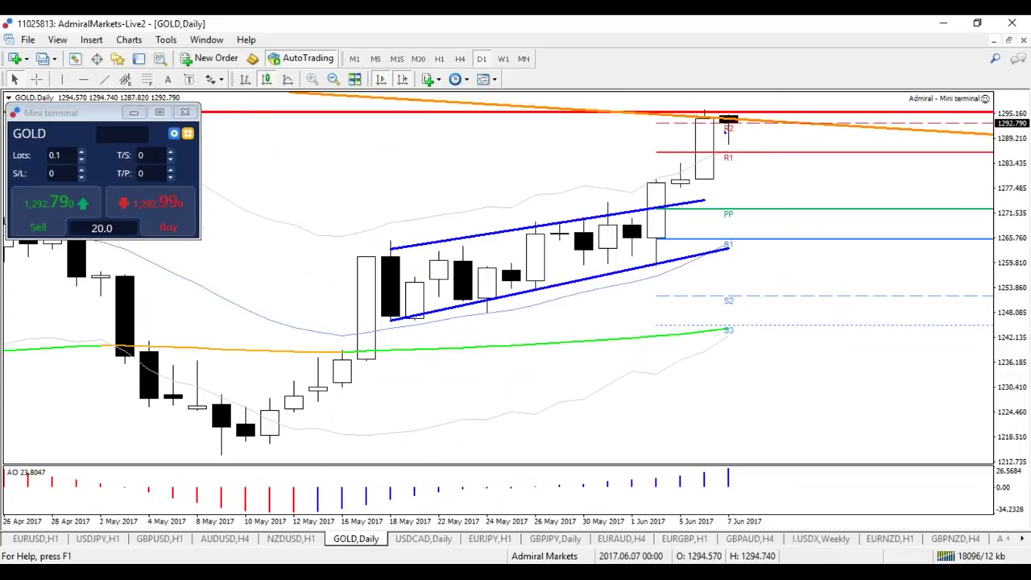
drag(672, 146, 730, 121)
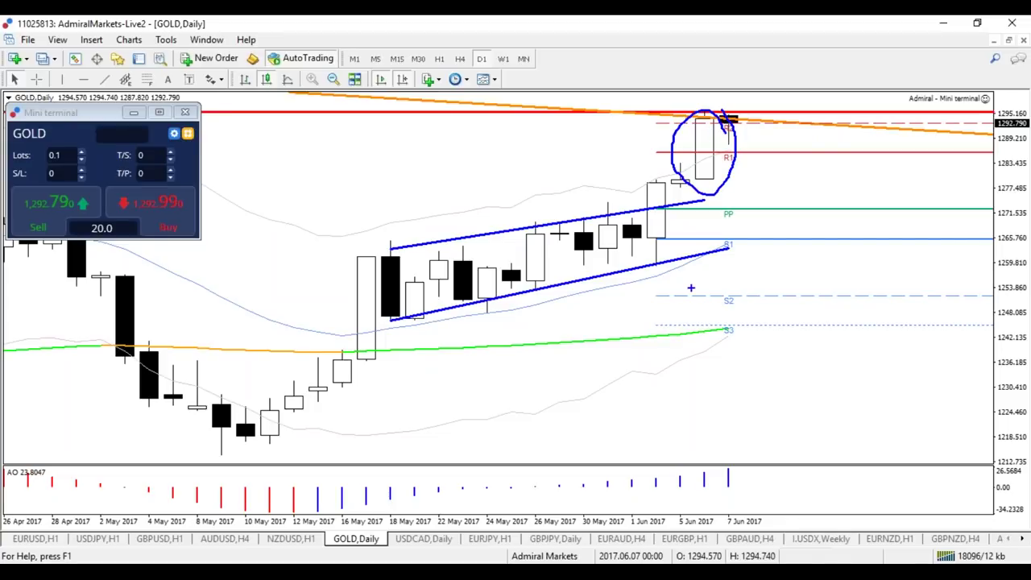
drag(719, 528, 703, 527)
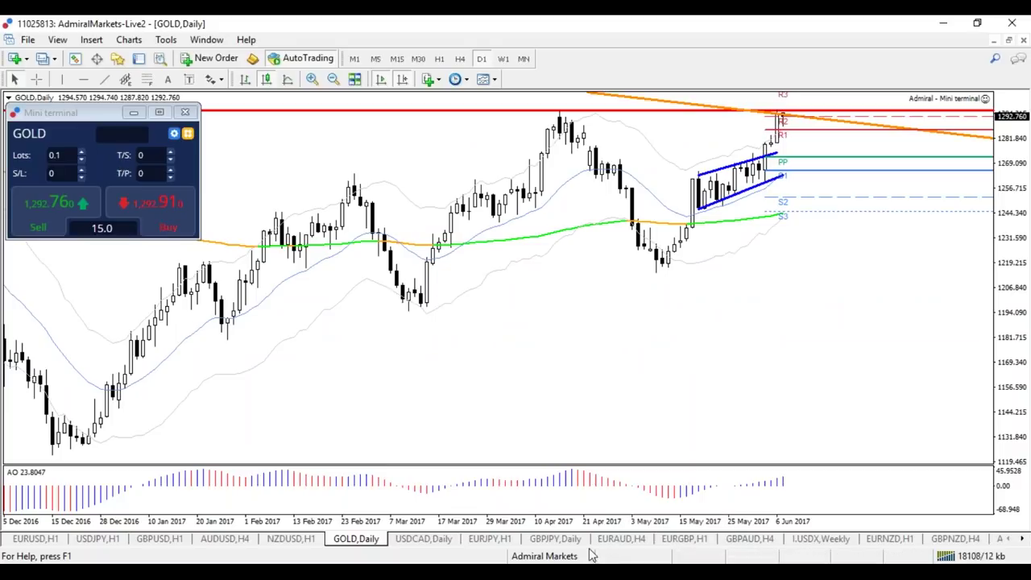
click(491, 544)
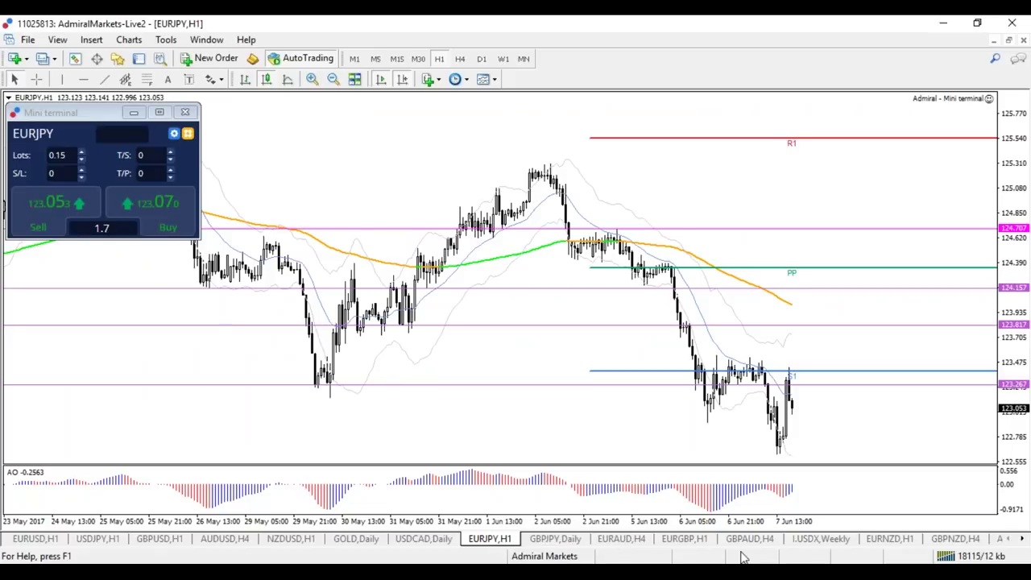
Open AUDNZD, circle the 6 Jun lows on H4, then measure the move from them on H1.
click(1021, 539)
click(1021, 539)
click(896, 540)
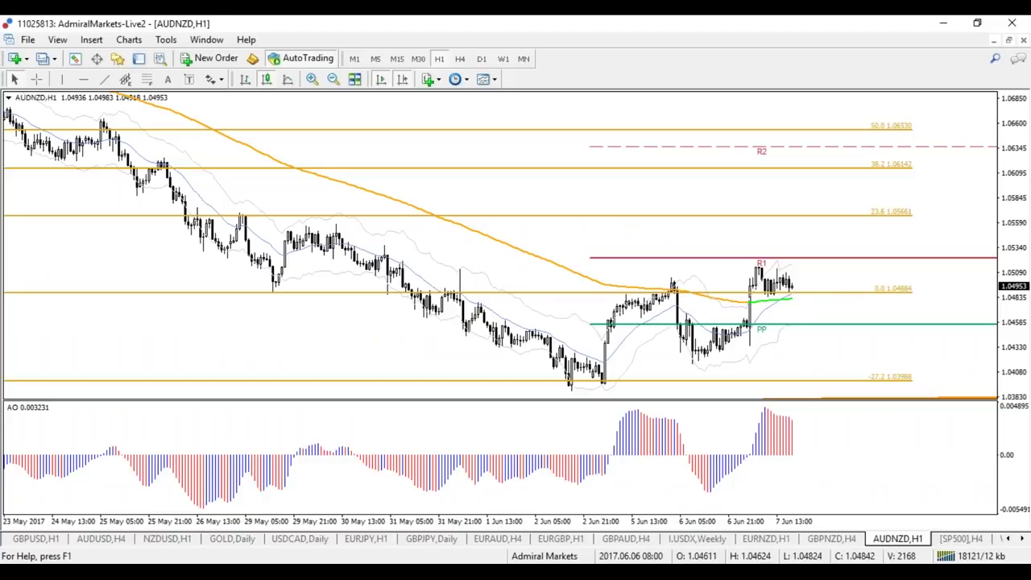
click(460, 58)
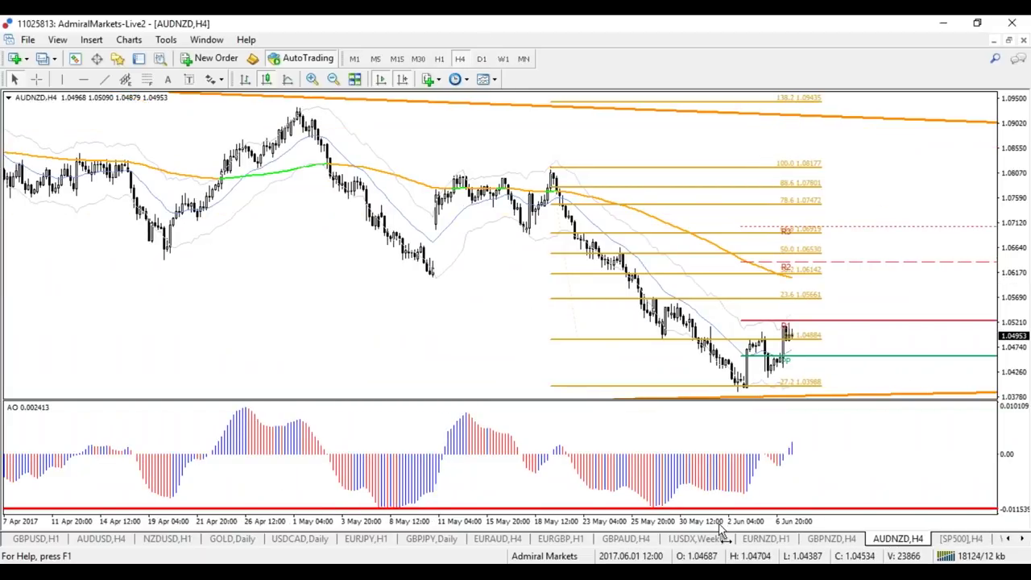
key(plus)
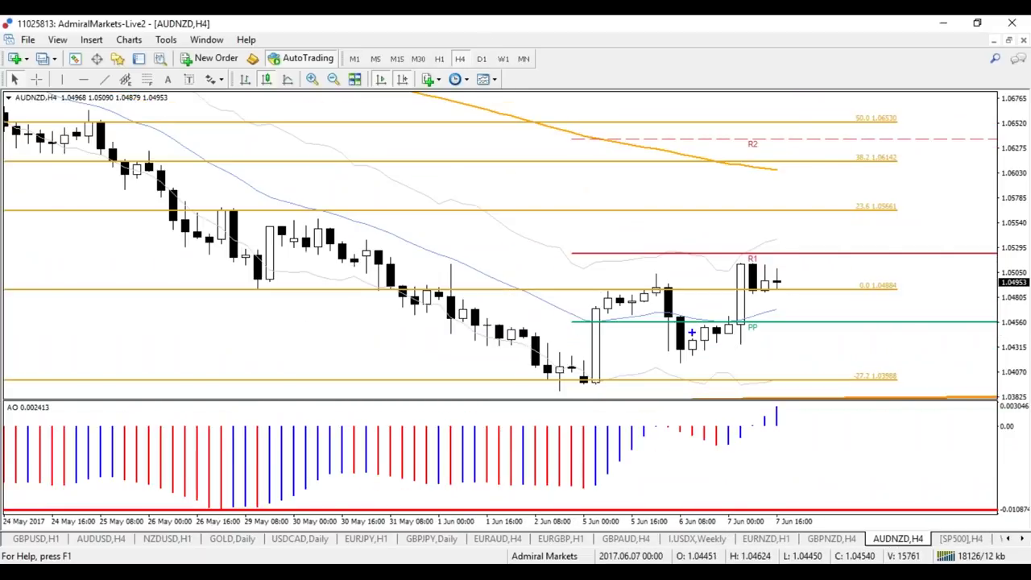
drag(712, 348, 714, 374)
click(439, 59)
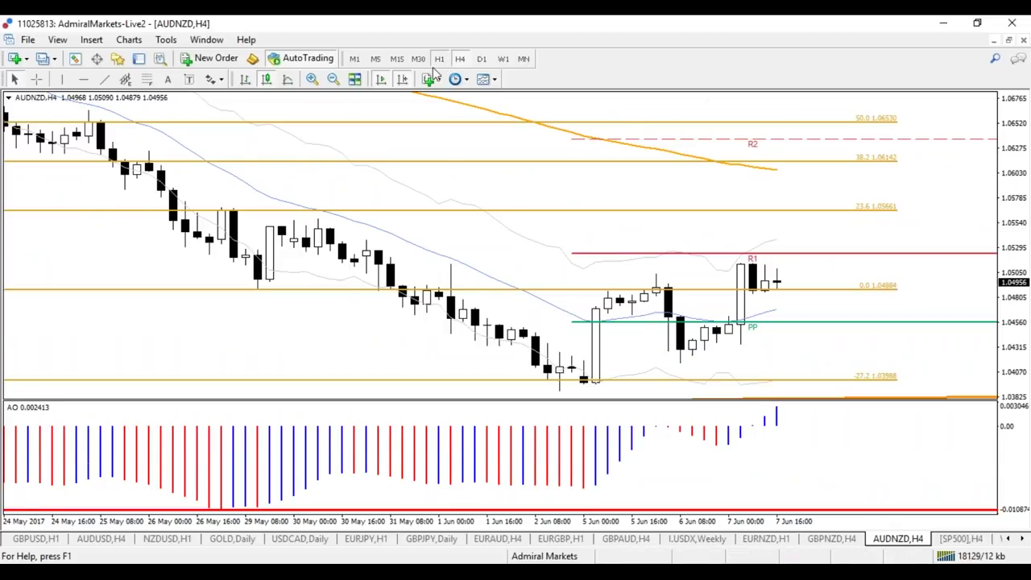
click(36, 79)
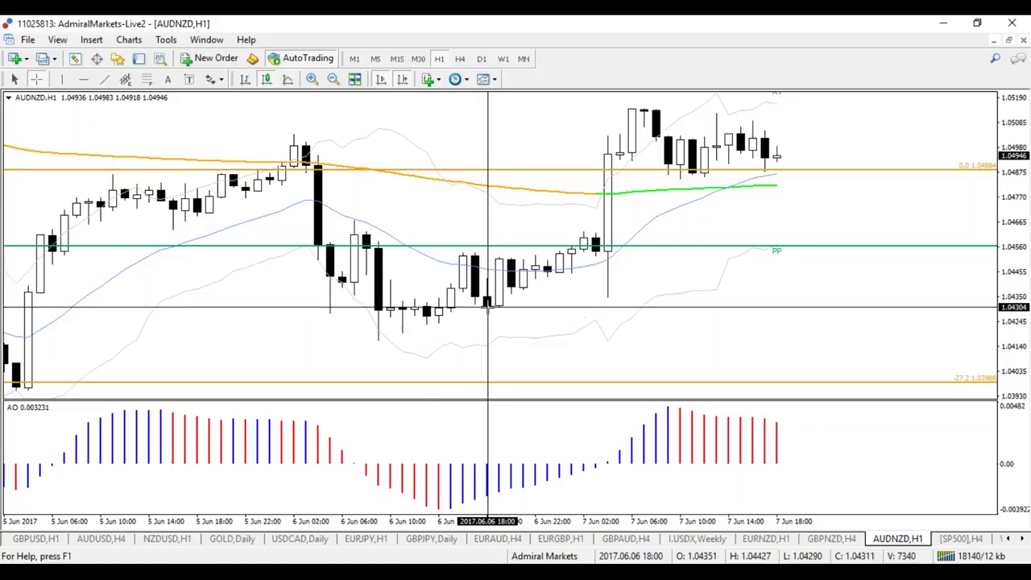
drag(394, 309, 506, 295)
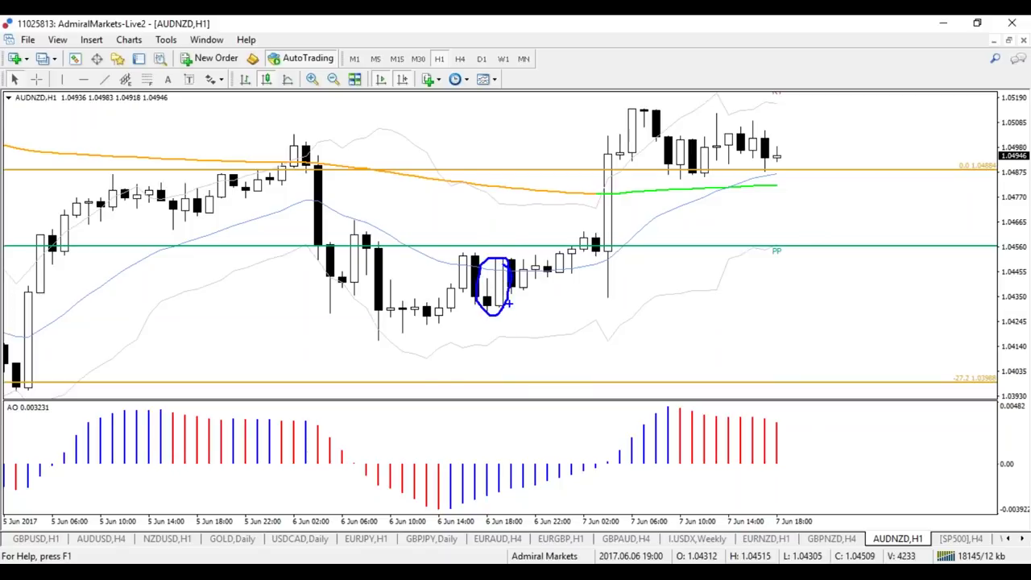
drag(610, 524, 606, 520)
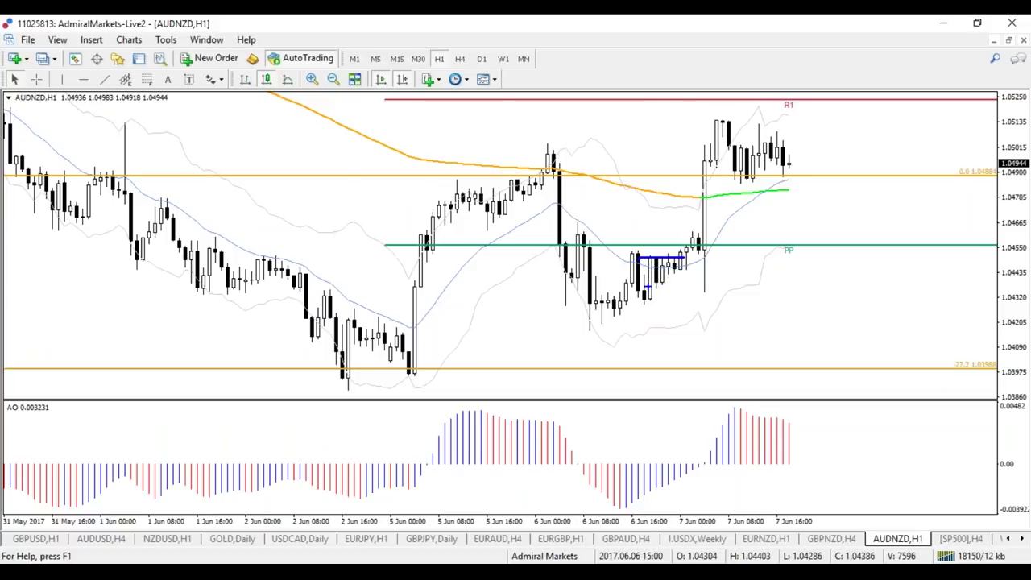
On AUDNZD H4, zoom to 31 May–7 Jun and mark the 6 Jun lows and 2–5 Jun rally, then clear.
click(460, 59)
drag(790, 521, 803, 525)
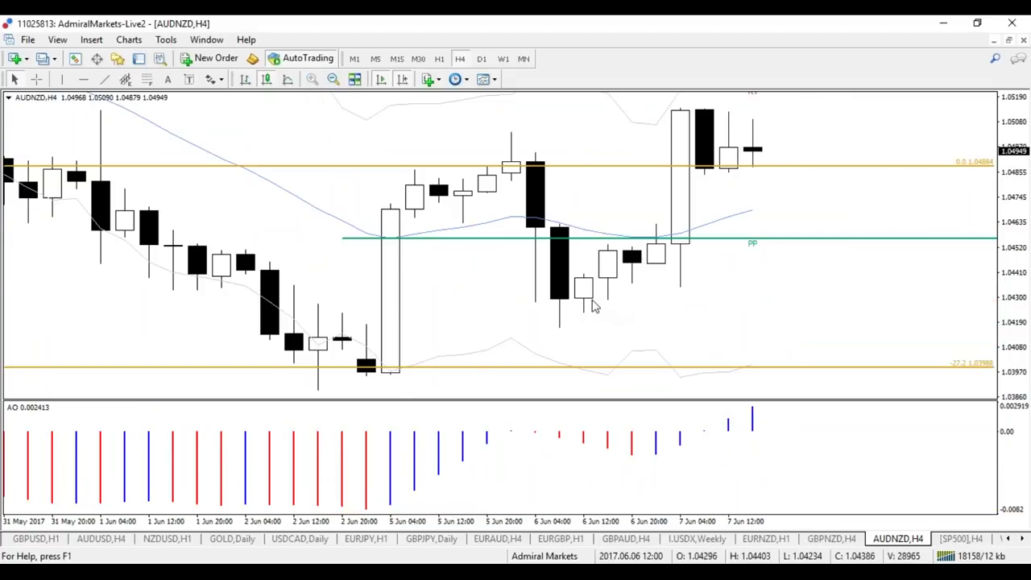
click(36, 79)
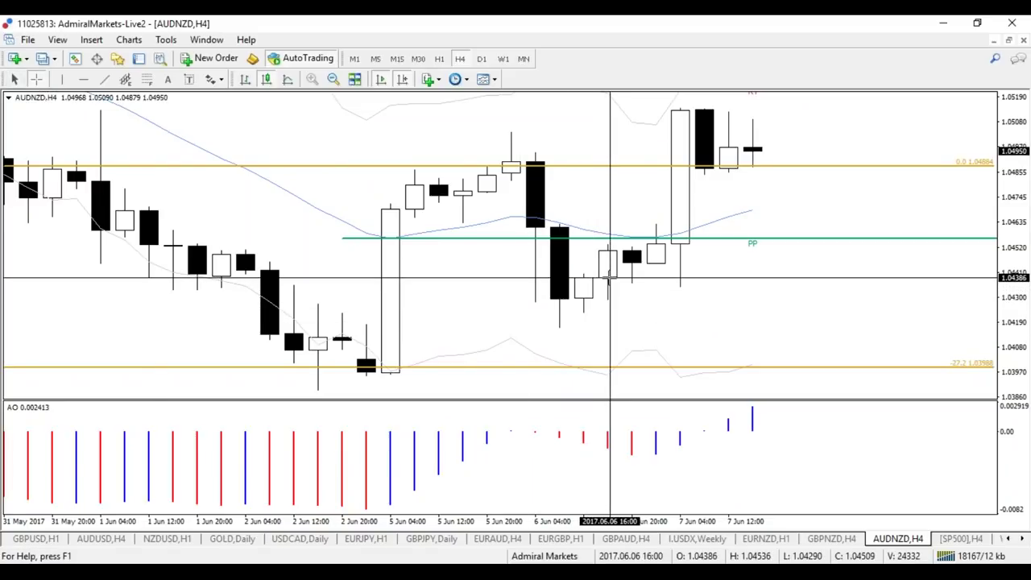
mouse_move(609, 250)
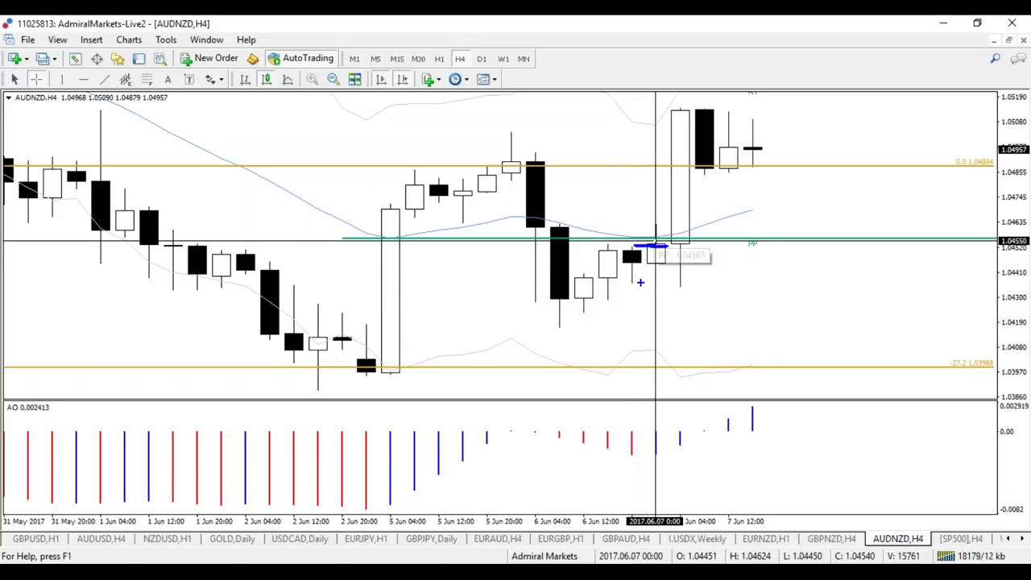
mouse_move(610, 254)
mouse_down()
mouse_move(602, 319)
mouse_move(606, 251)
mouse_up()
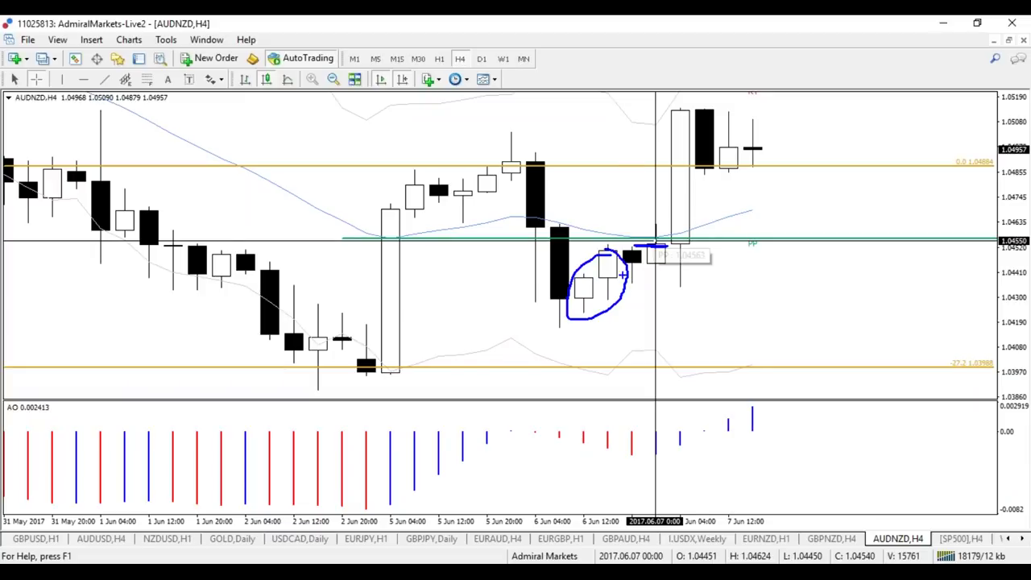
drag(521, 315, 618, 323)
mouse_move(515, 137)
mouse_down()
mouse_move(322, 427)
mouse_move(484, 78)
mouse_up()
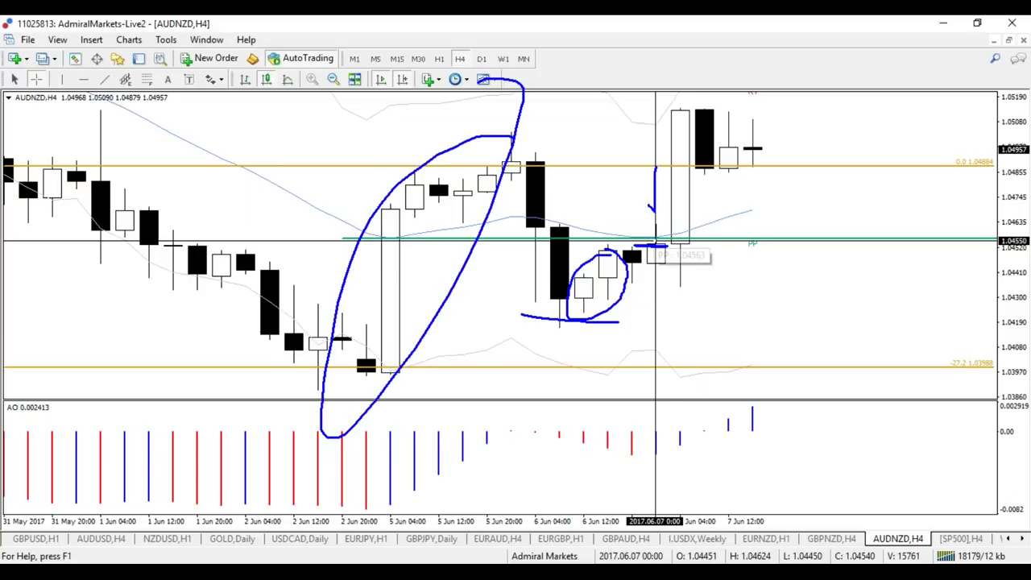
key(Escape)
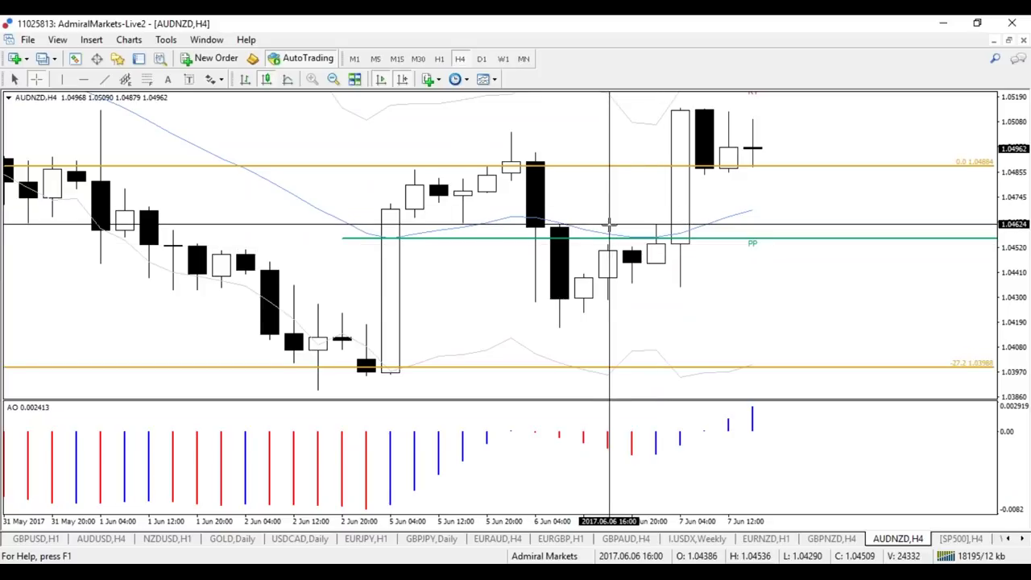
Mark the PP pivot, then zoom out on hourly and read the PP retest with the crosshair.
drag(770, 242, 772, 257)
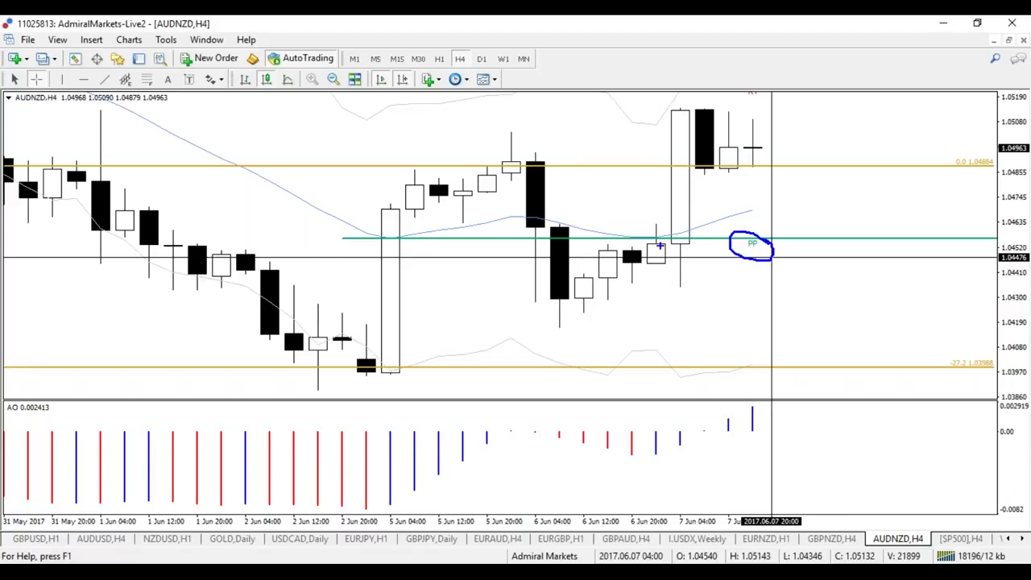
click(439, 59)
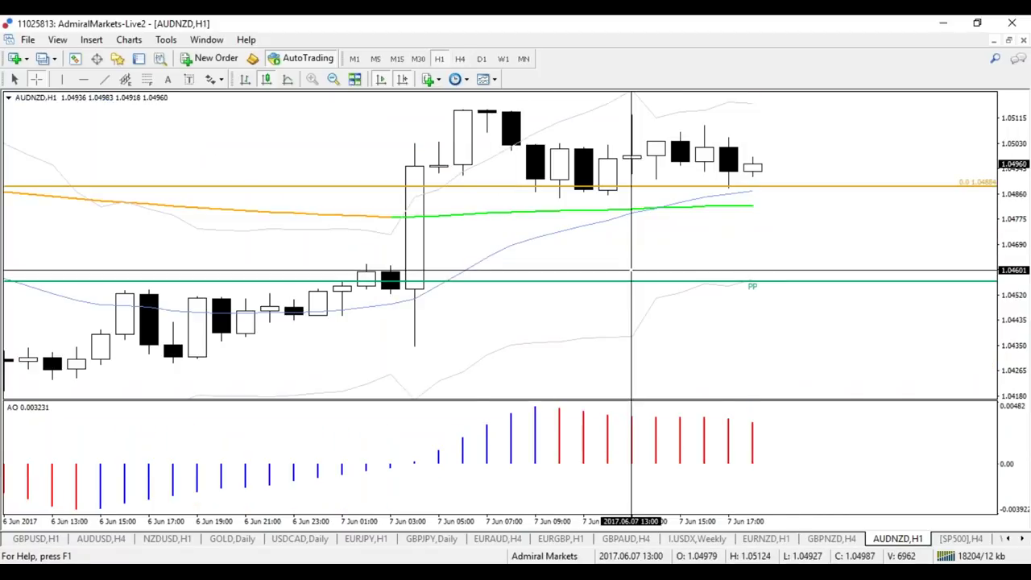
key(minus)
key(minus)
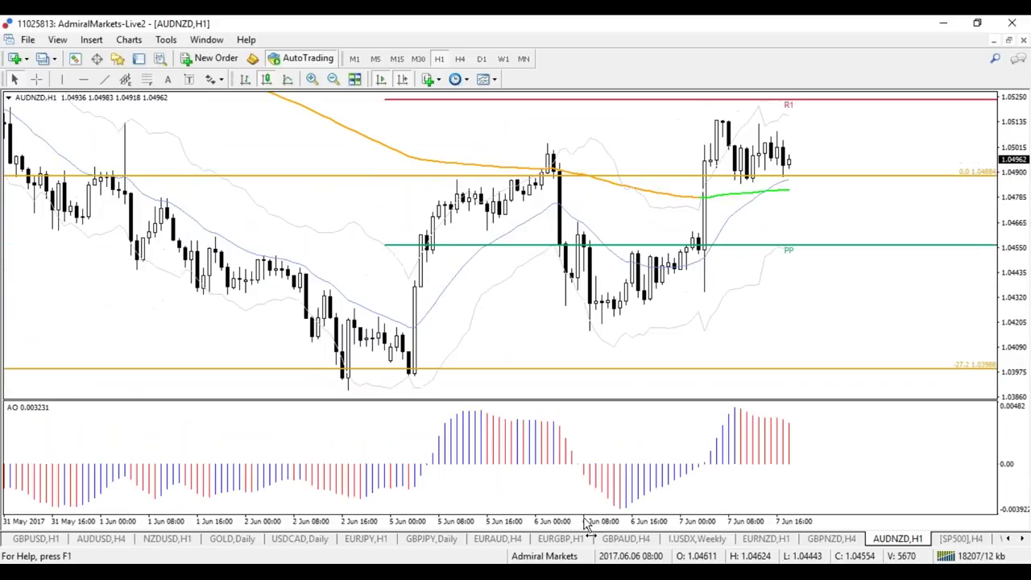
mouse_move(627, 231)
mouse_down()
mouse_move(760, 240)
mouse_move(766, 229)
mouse_up()
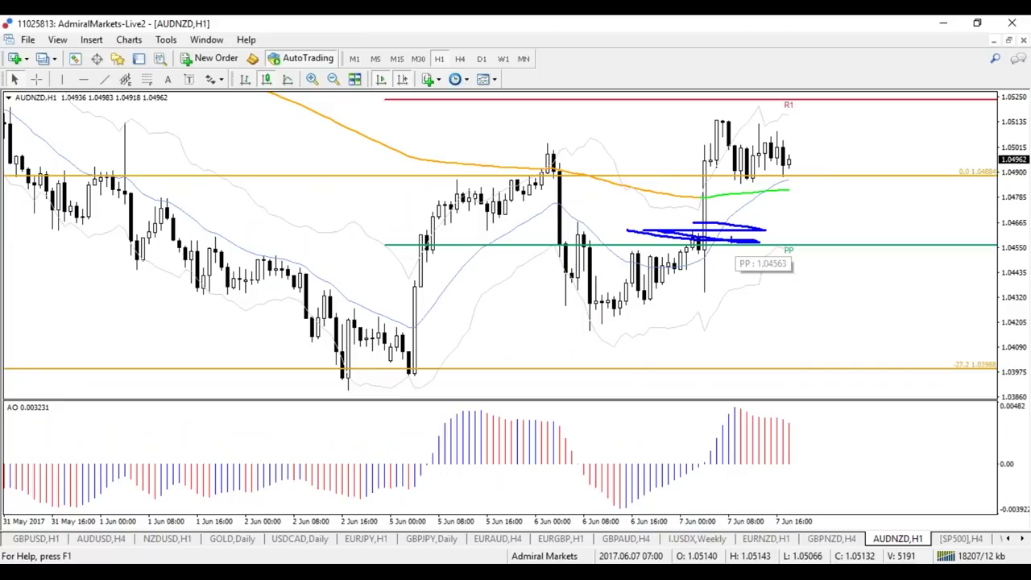
key(Escape)
click(36, 79)
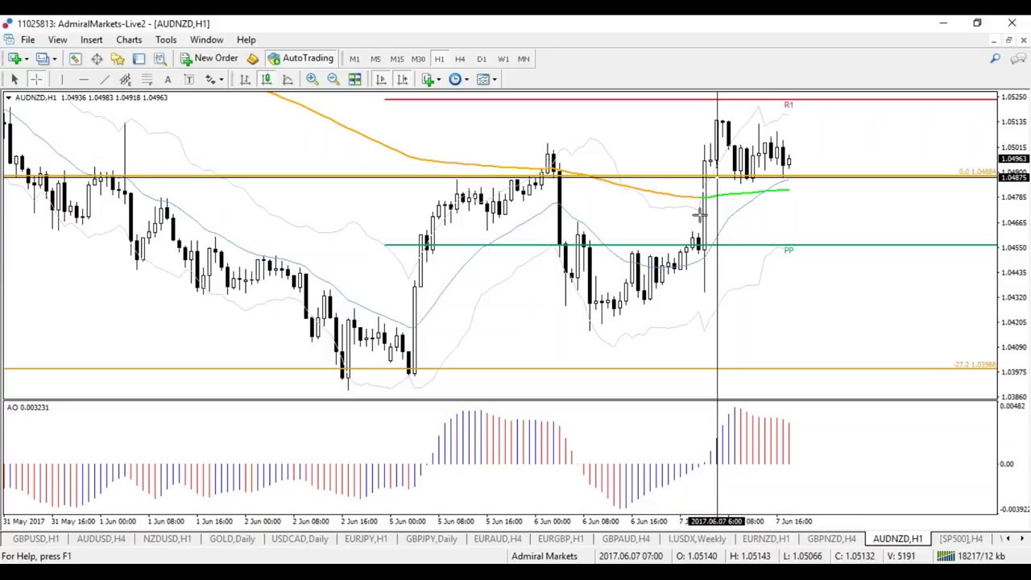
Switch AUDNZD to the 4-hour timeframe, zoom in, and circle then erase the early June candles.
click(461, 60)
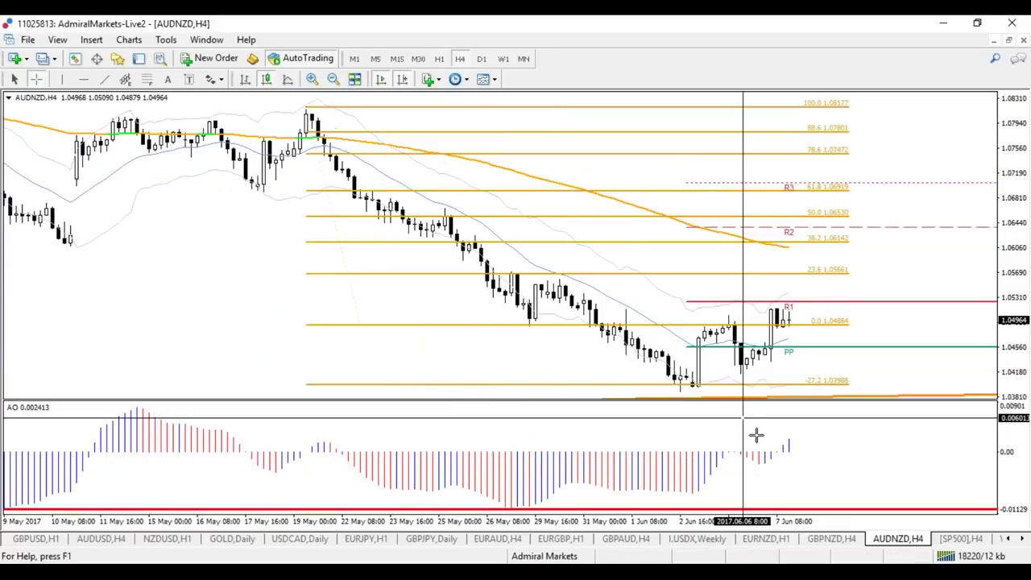
key(plus)
key(plus)
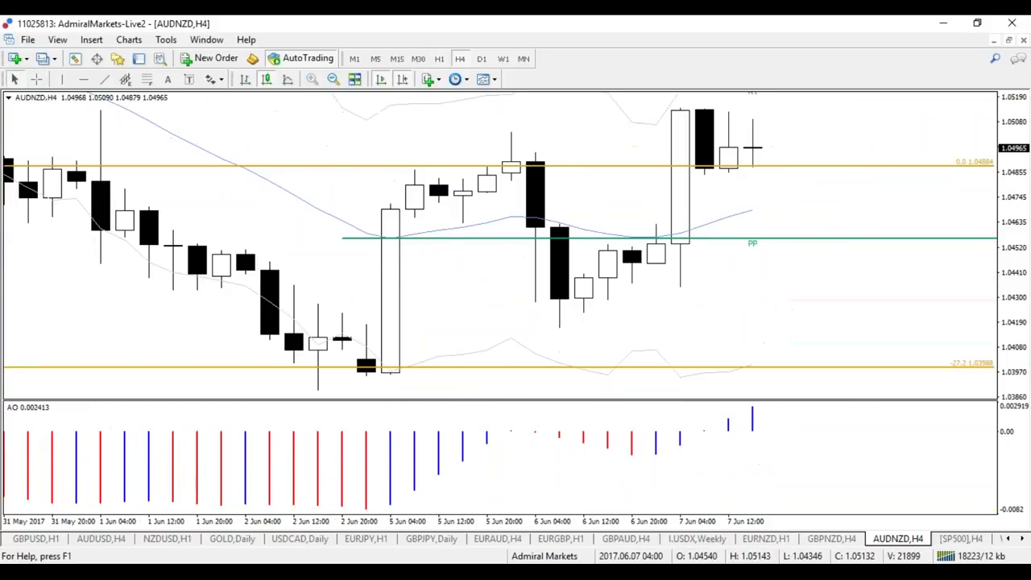
mouse_move(689, 286)
mouse_down()
mouse_move(289, 203)
mouse_move(695, 348)
mouse_move(662, 235)
mouse_up()
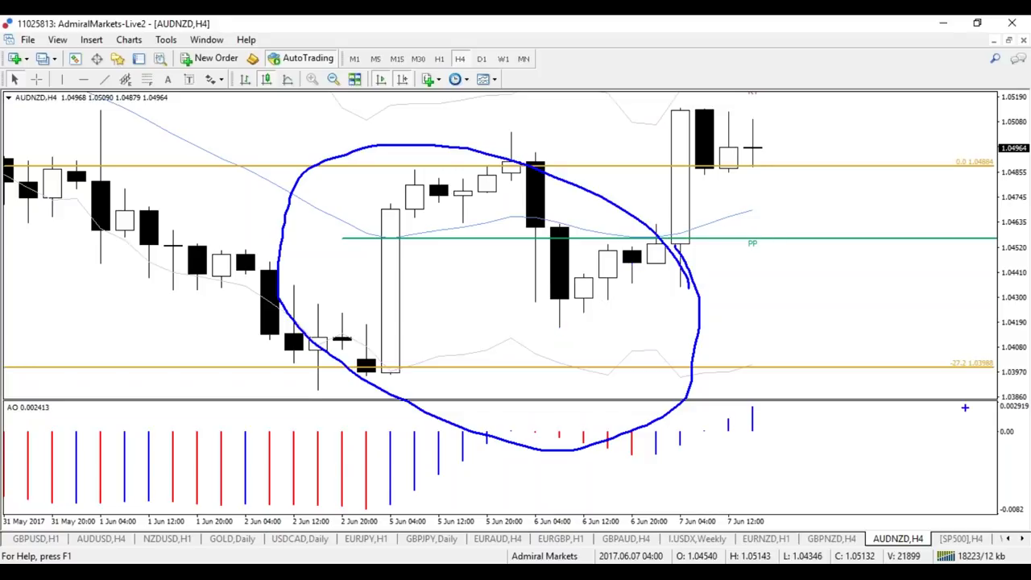
mouse_move(559, 520)
mouse_down()
mouse_move(545, 524)
mouse_move(566, 525)
mouse_move(554, 525)
mouse_up()
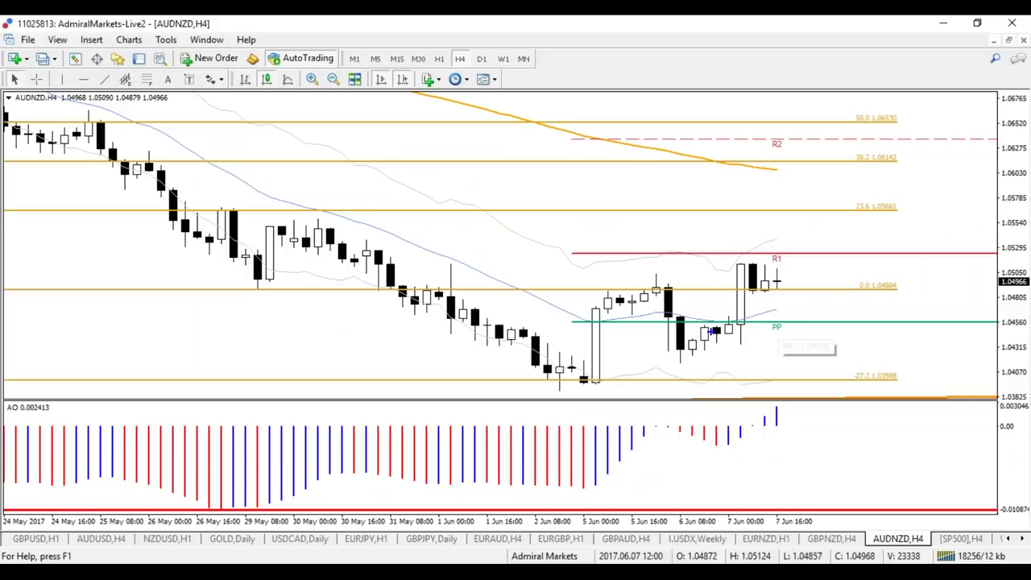
Zoom the AUDNZD H4 chart out, then sketch and remove a zig-zag over the recent candles.
key(minus)
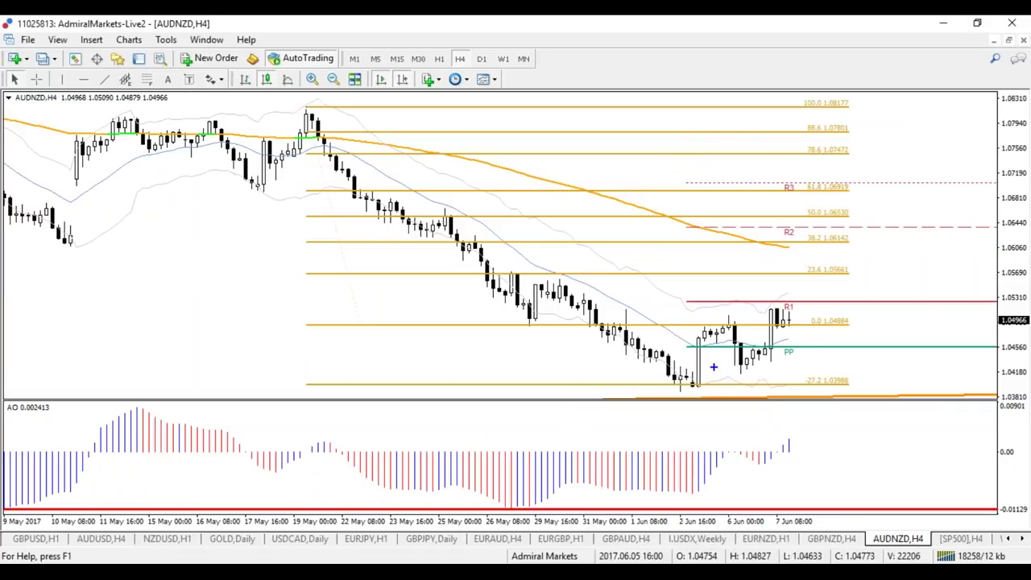
mouse_move(681, 387)
mouse_down()
mouse_move(751, 369)
mouse_move(790, 298)
mouse_move(742, 324)
mouse_up()
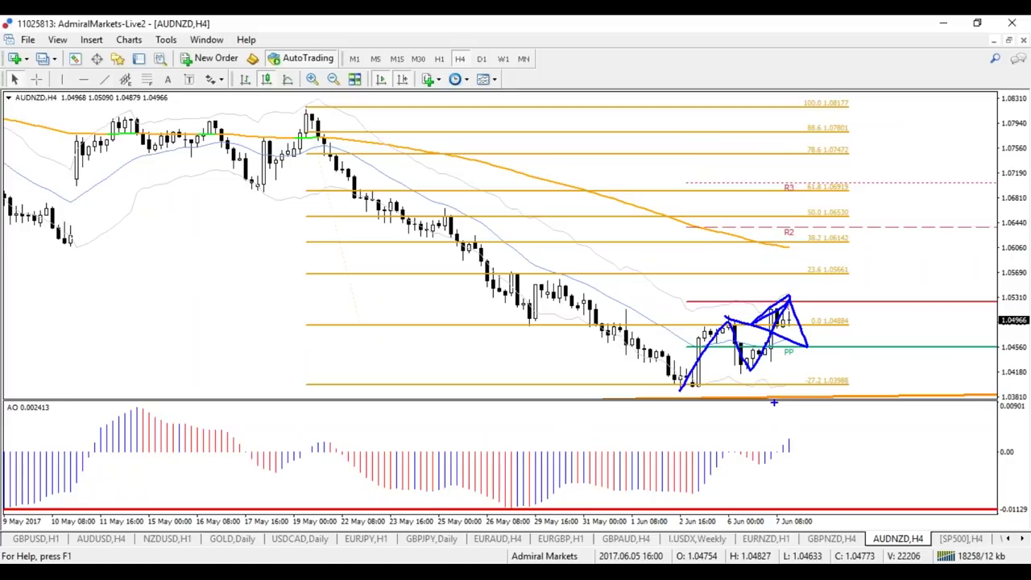
key(Escape)
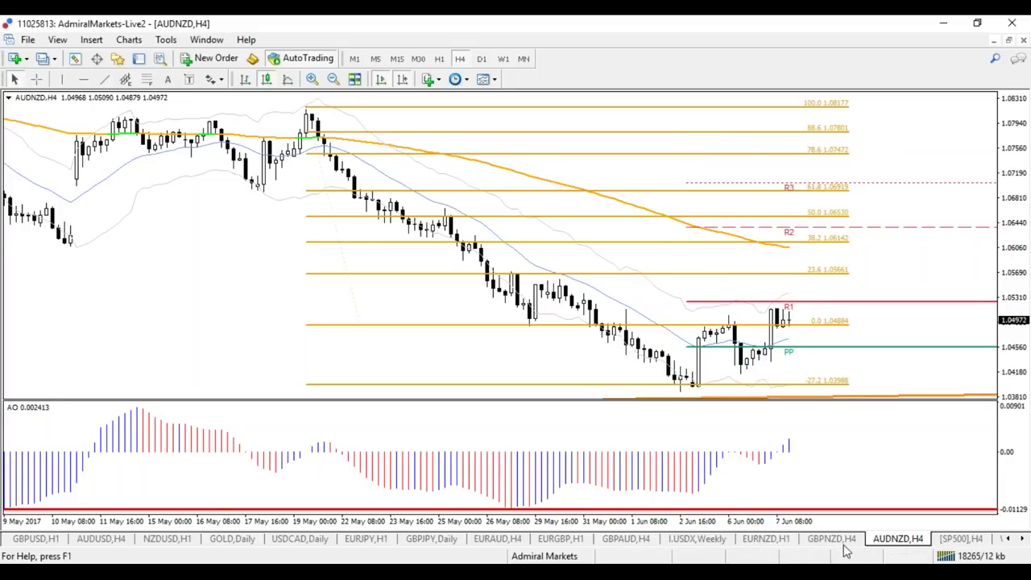
click(553, 545)
Open EURAUD H4, widen the candles, and circle then clear the decline after the 2 Jun high.
click(487, 547)
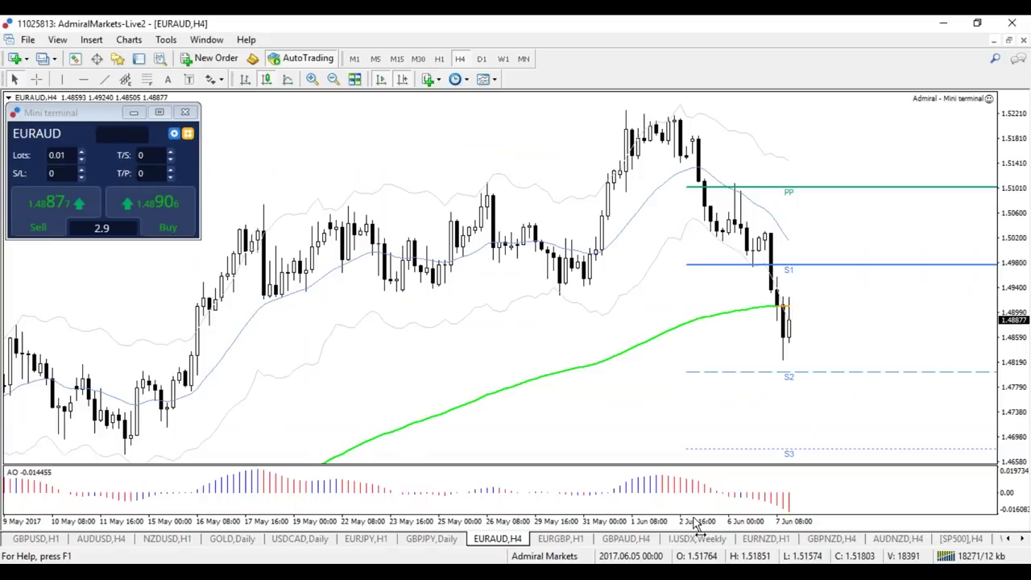
drag(691, 525, 709, 525)
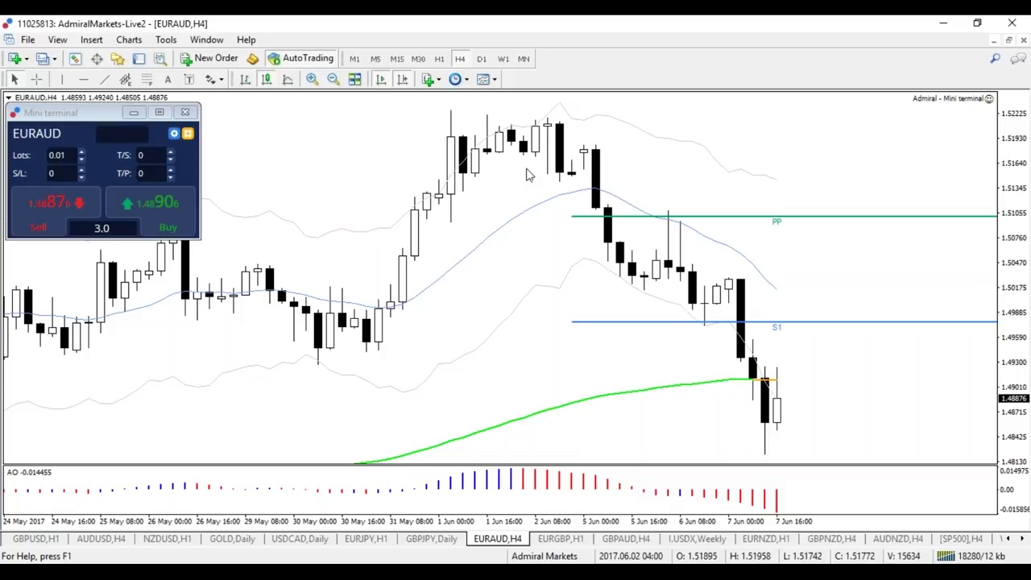
mouse_move(558, 126)
mouse_down()
mouse_move(644, 276)
mouse_move(592, 151)
mouse_up()
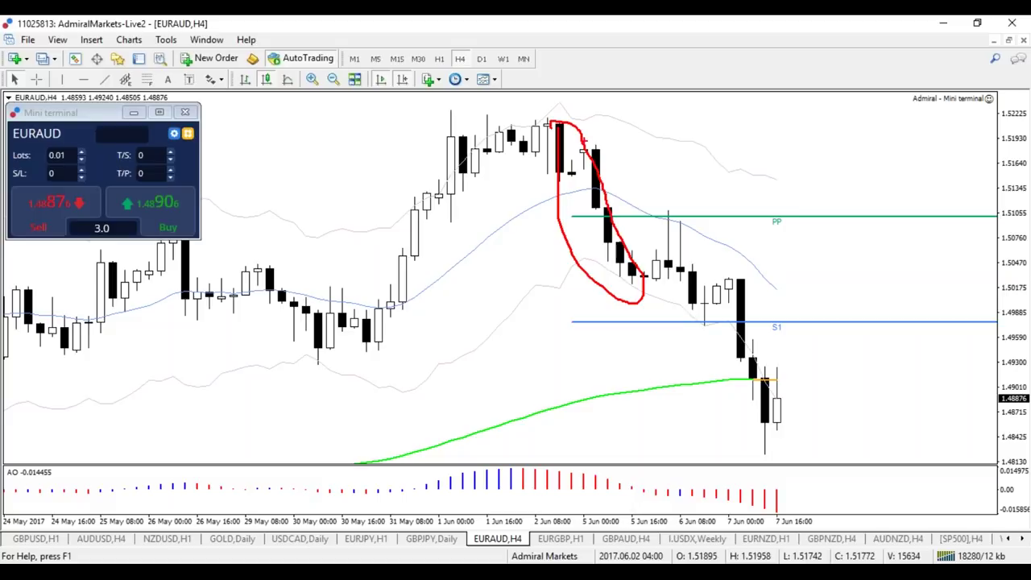
key(Escape)
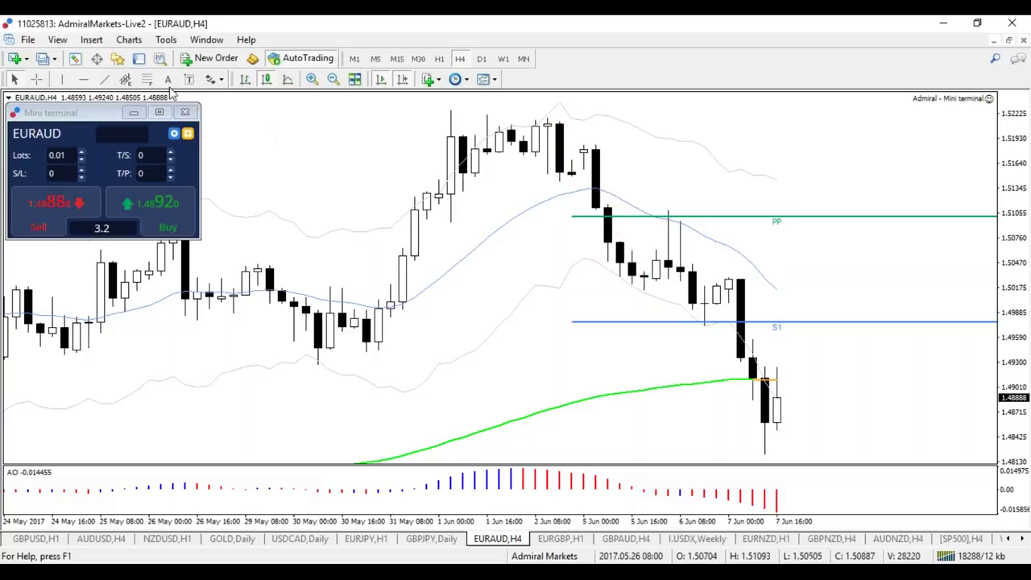
Draw a Fibonacci retracement down from the 2 Jun swing high on EURAUD H4.
drag(548, 116, 615, 295)
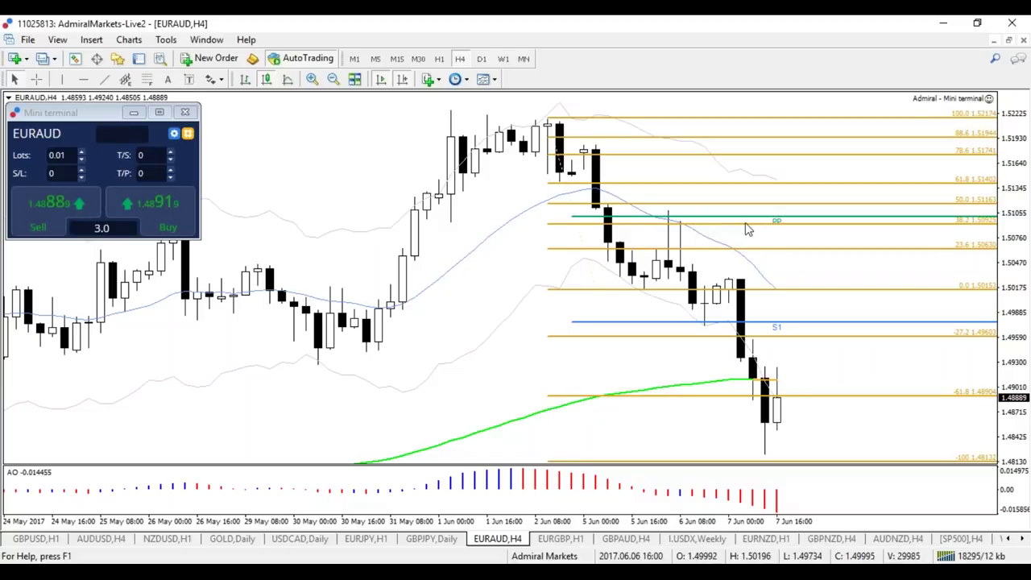
mouse_move(675, 222)
mouse_down()
mouse_move(698, 251)
mouse_move(683, 216)
mouse_up()
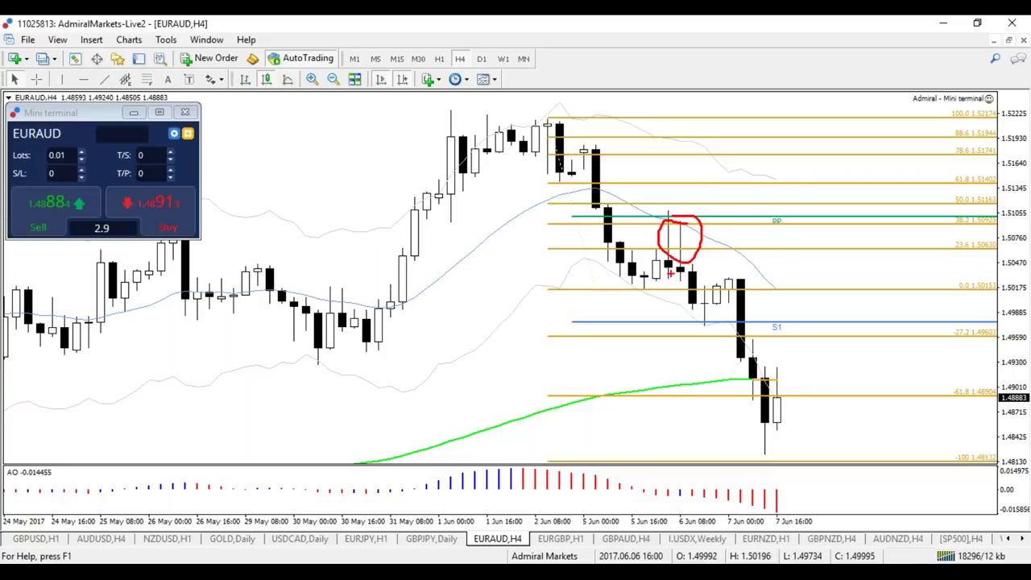
key(ctrl+f)
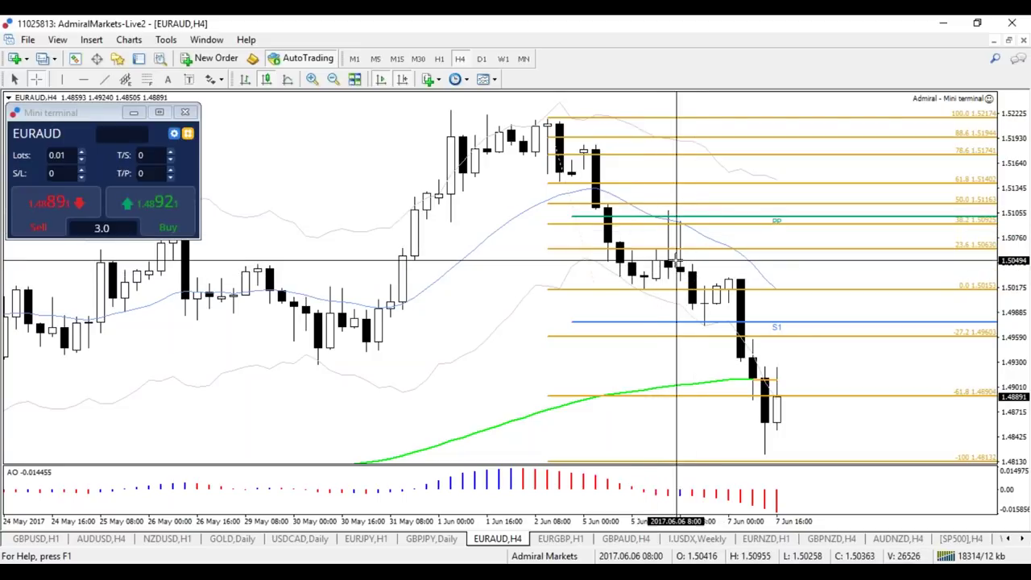
mouse_move(654, 263)
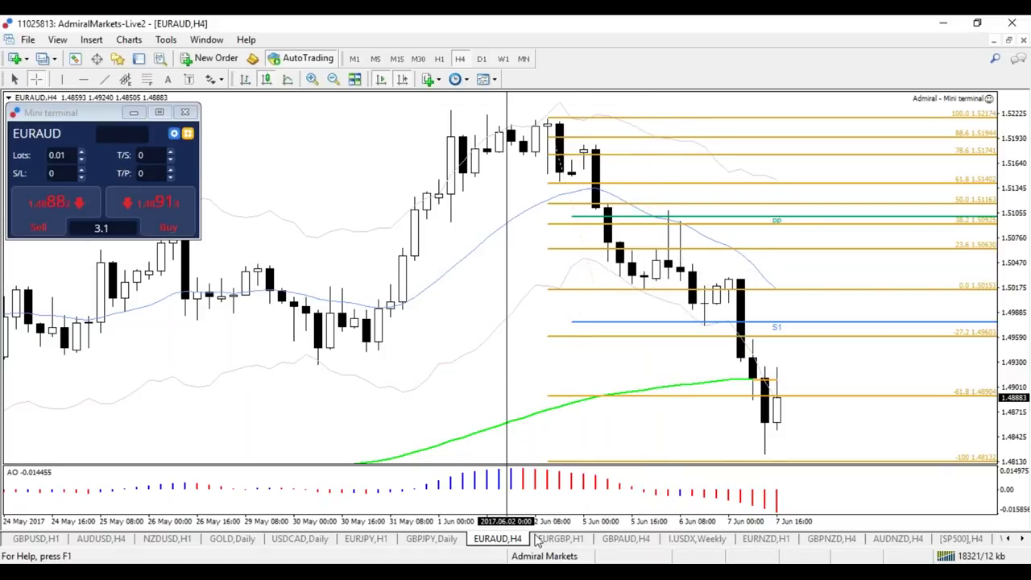
click(617, 544)
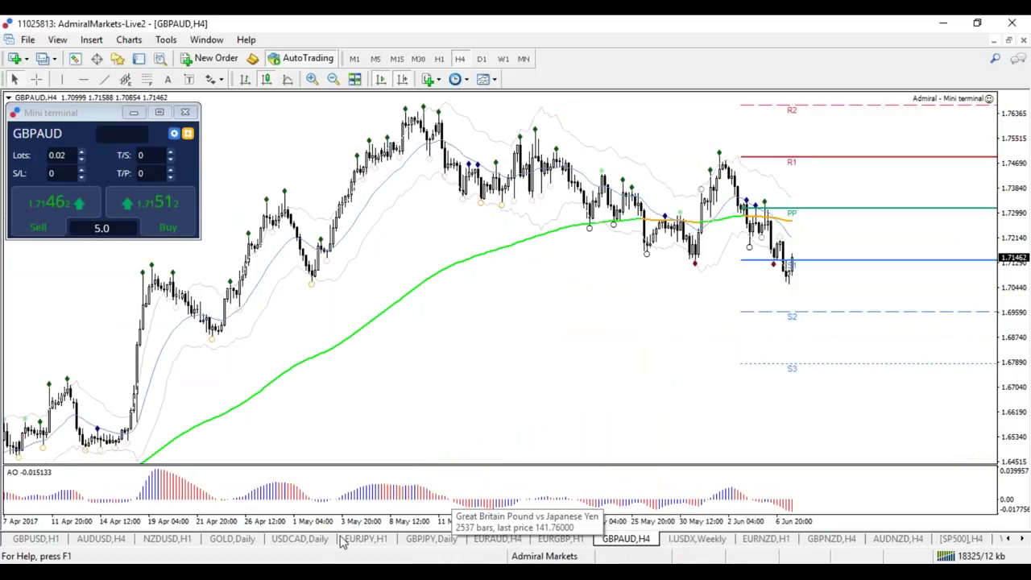
Glance at USDCAD Daily and GOLD Daily, then return to EURAUD H4 with the crosshair readout.
click(306, 541)
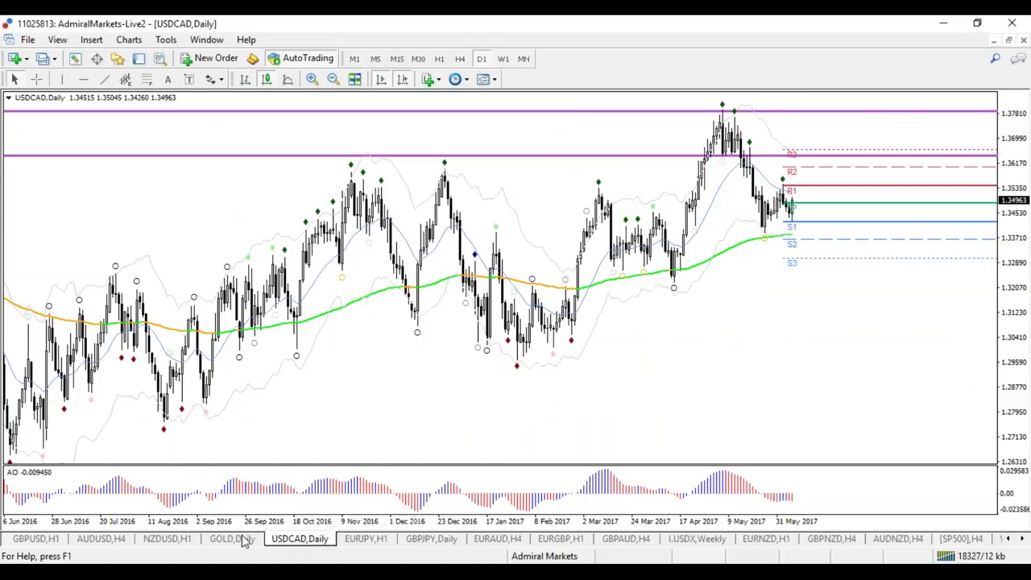
click(244, 542)
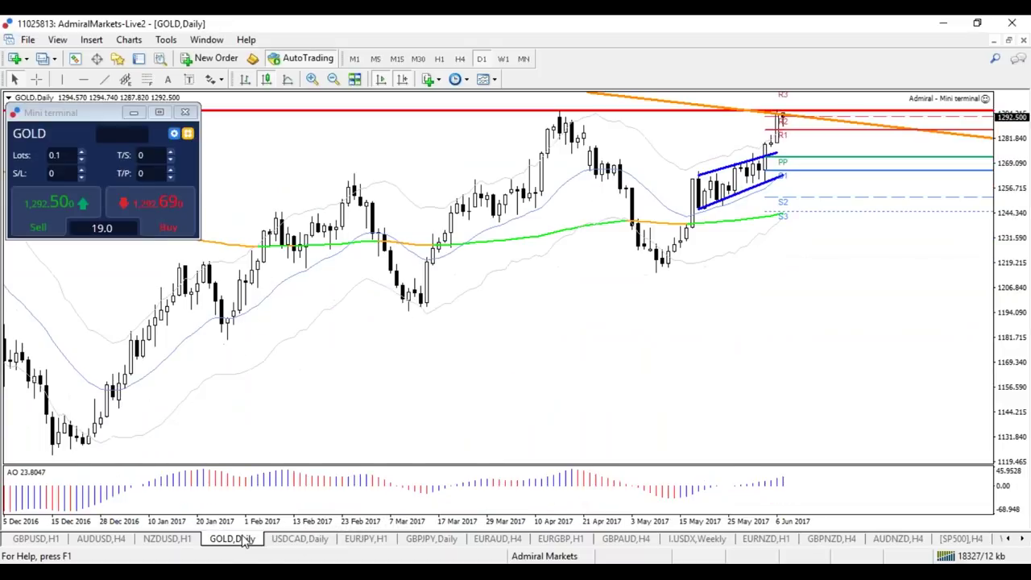
click(479, 541)
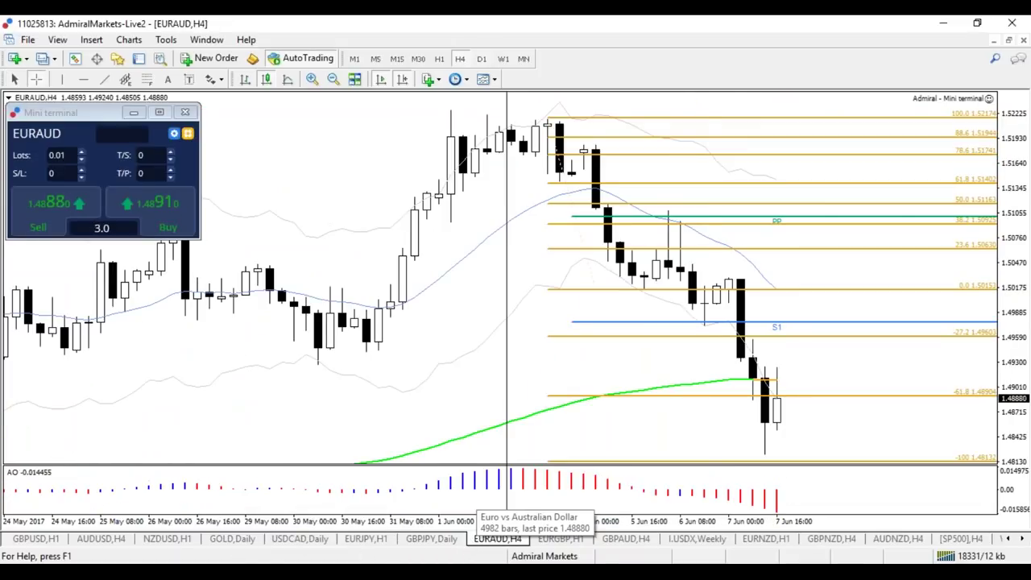
middle_click(697, 228)
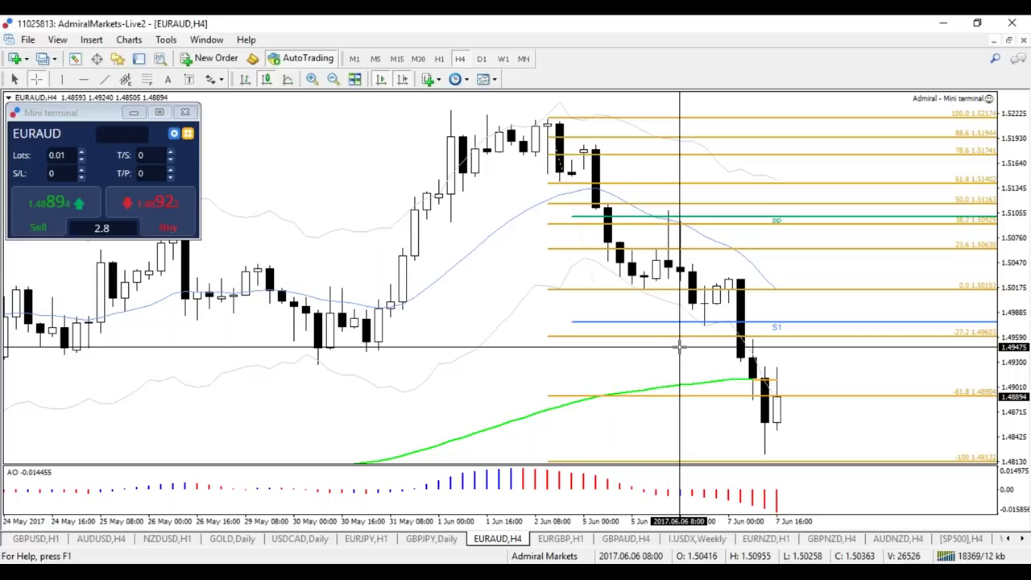
Compress the EURAUD H4 time axis back to 9 May and settle the zoom with plus/minus.
drag(693, 524, 622, 530)
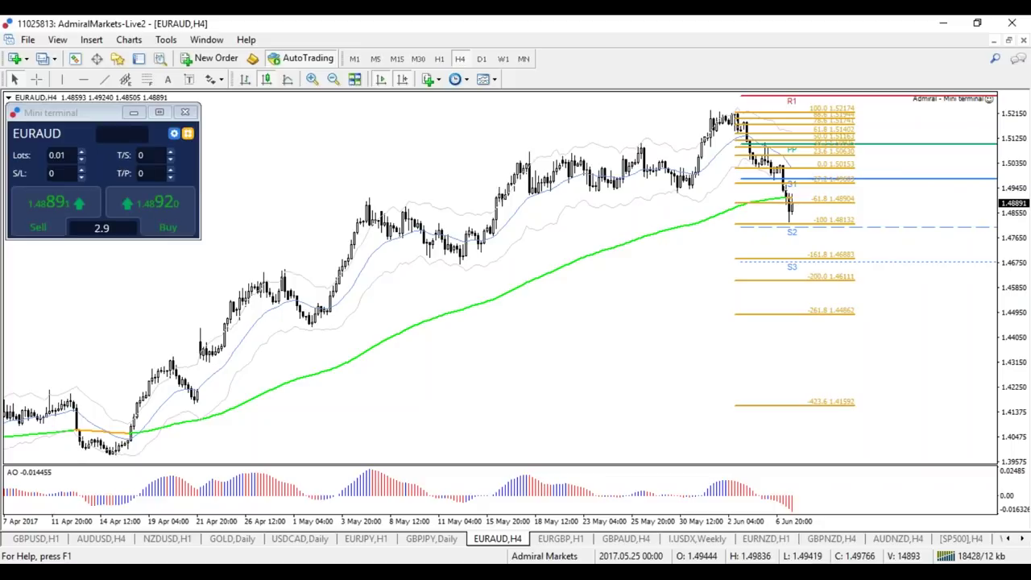
key(plus)
key(plus)
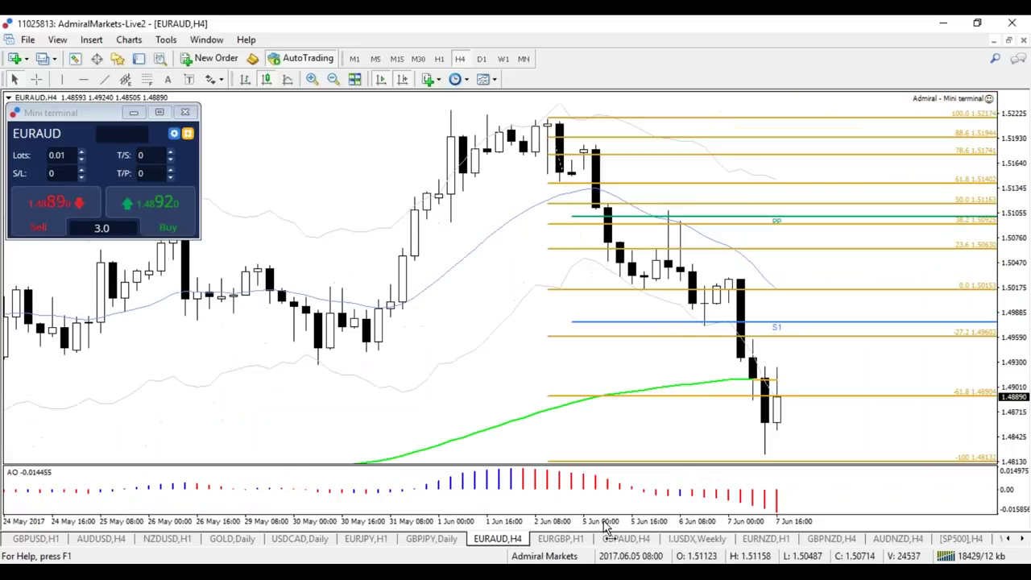
key(minus)
key(minus)
key(plus)
key(plus)
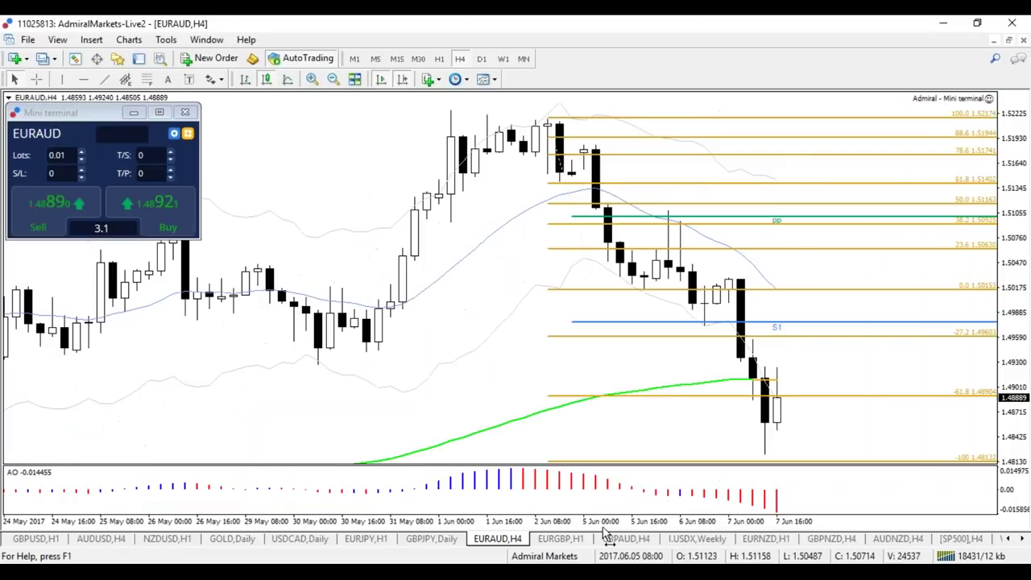
key(minus)
key(minus)
key(minus)
key(plus)
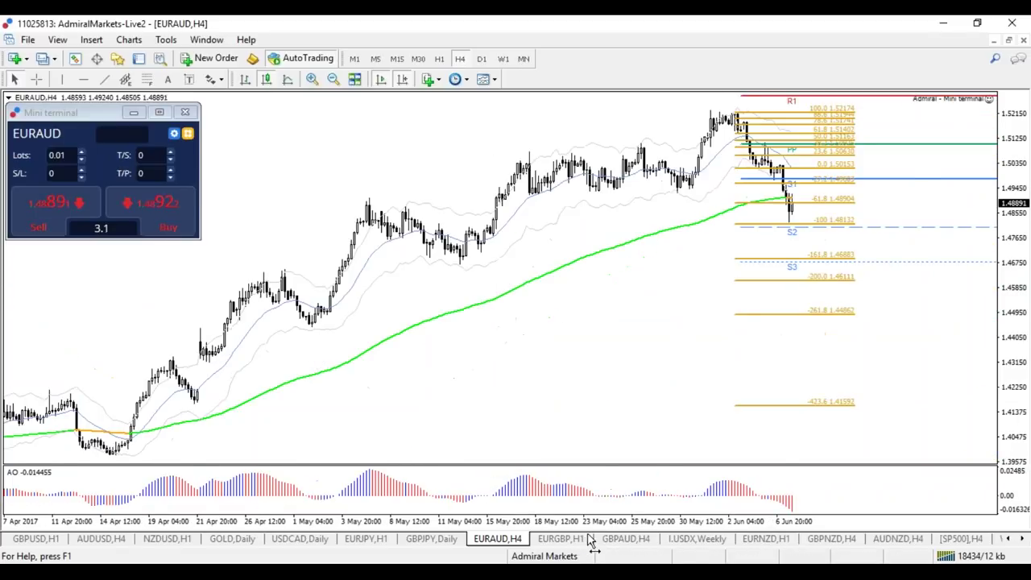
key(plus)
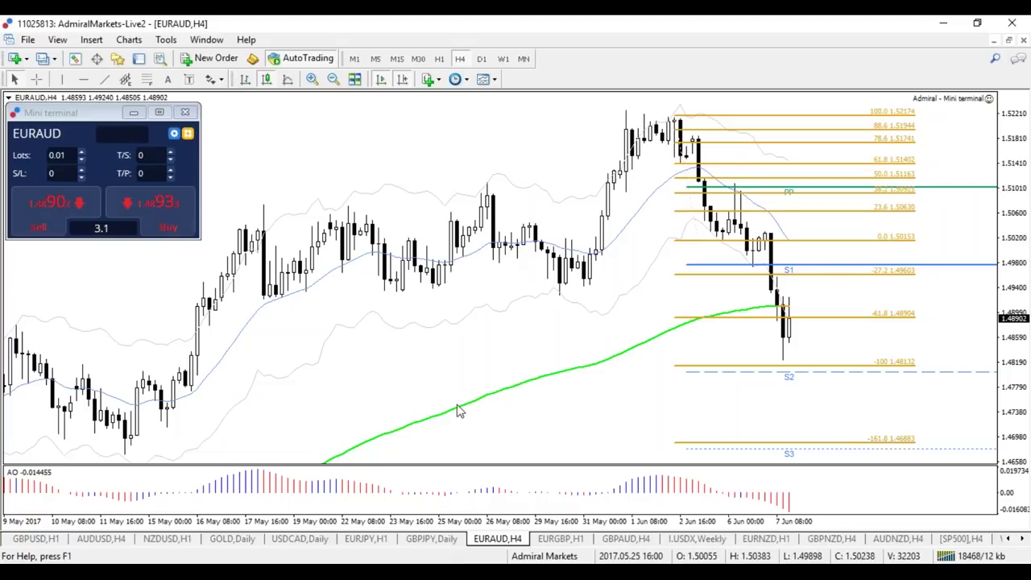
Place a horizontal line at about 1.494 on EURAUD H4 and change its colour to Blue.
click(37, 79)
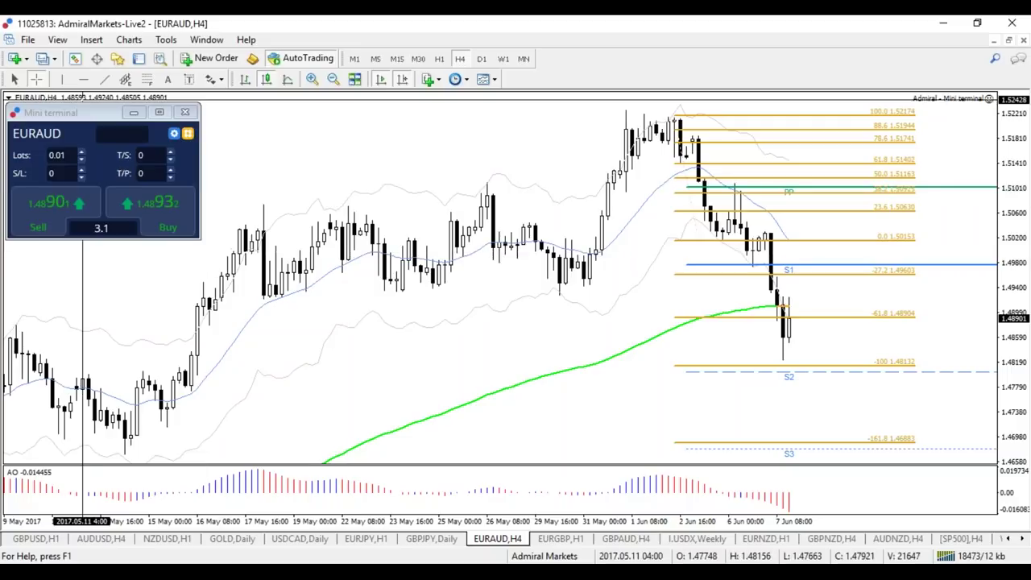
click(367, 290)
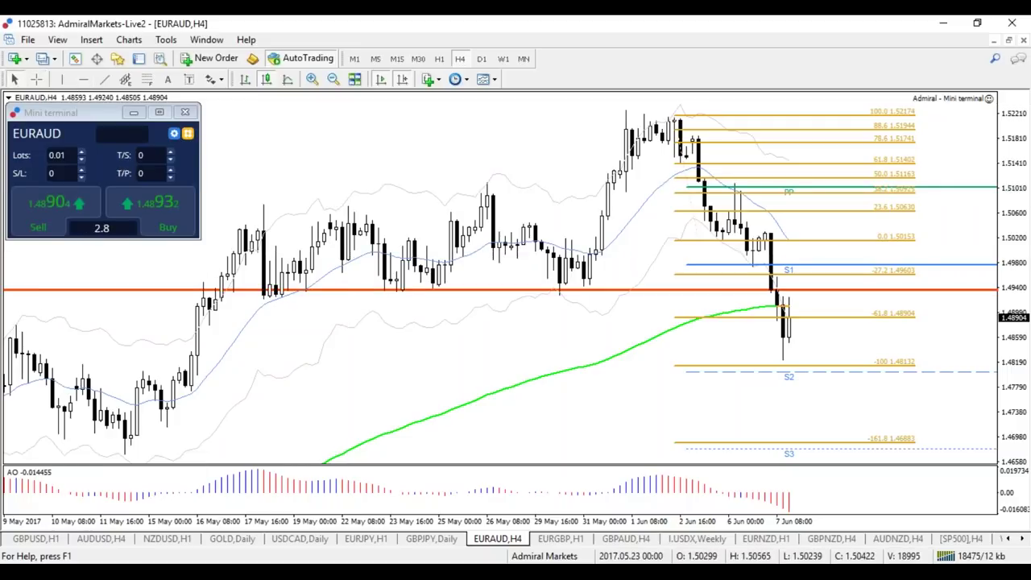
double_click(471, 291)
right_click(471, 295)
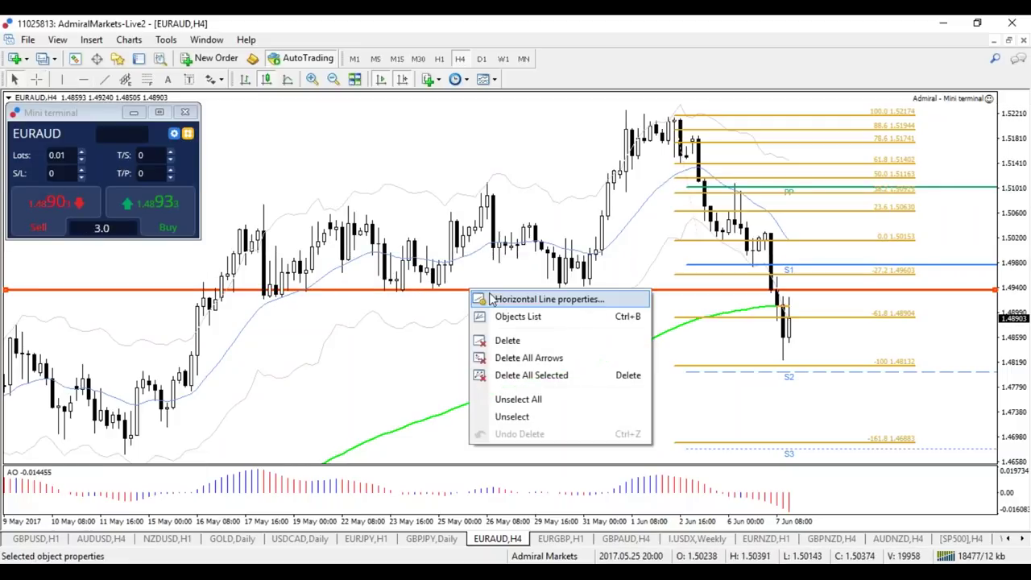
click(495, 299)
click(528, 306)
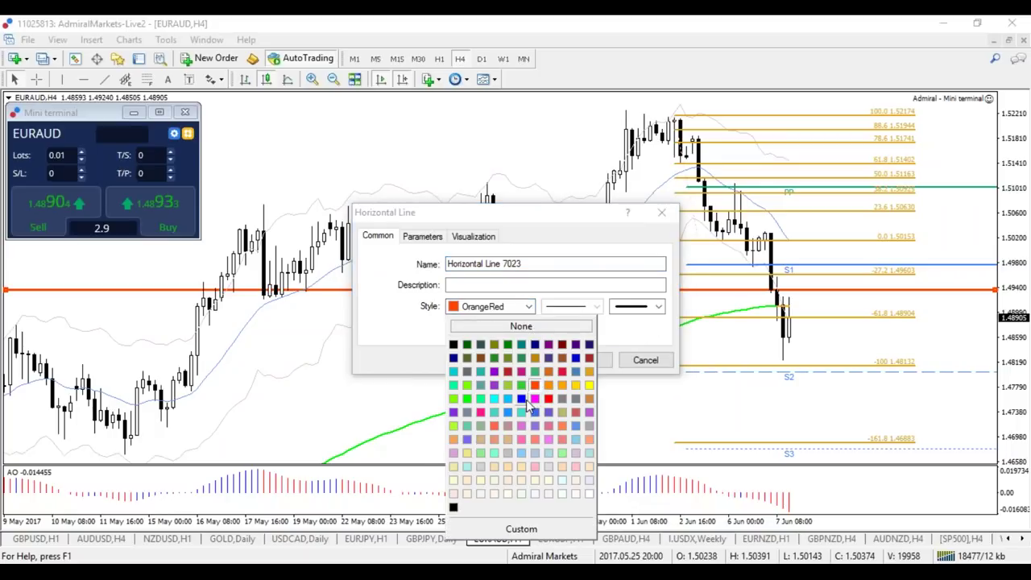
click(521, 398)
click(585, 360)
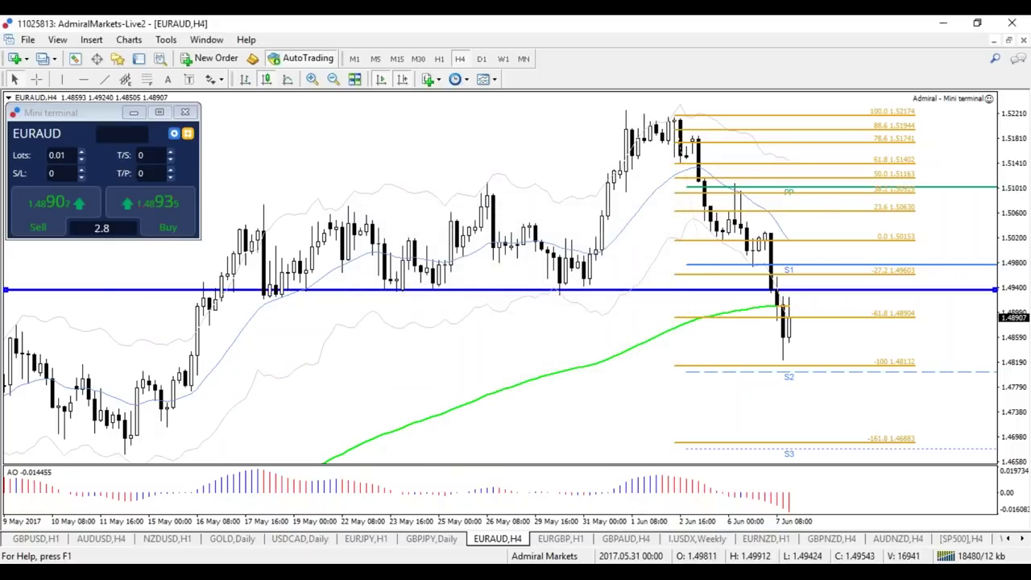
drag(586, 533, 602, 533)
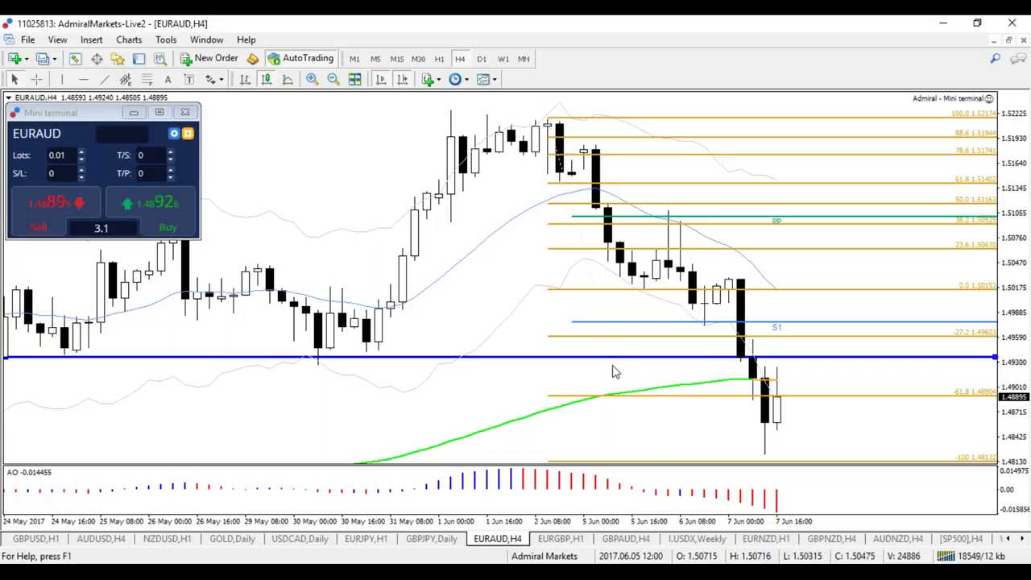
Delete the Fibonacci retracement and the dark blue horizontal line at about 1.494.
right_click(595, 293)
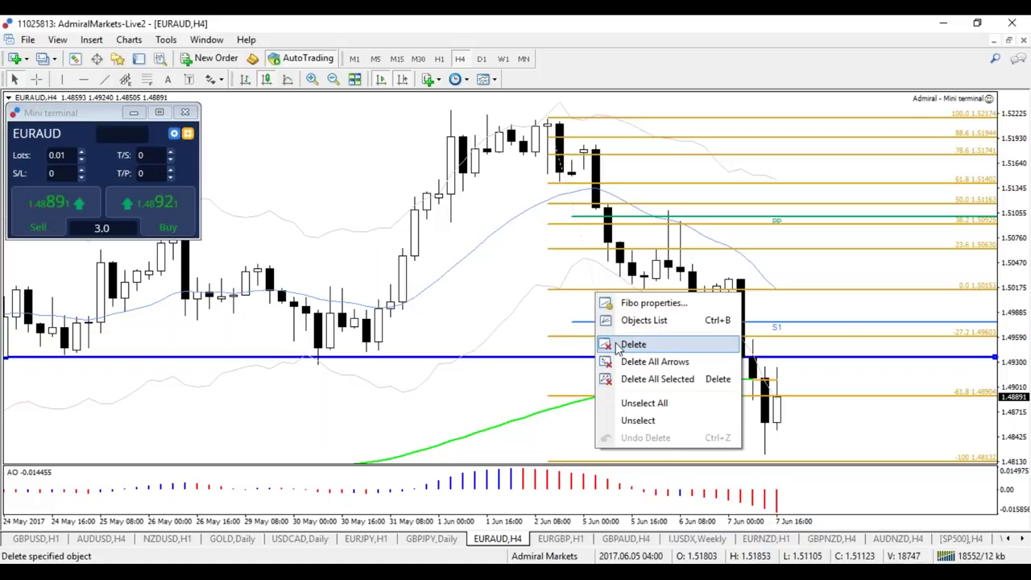
click(617, 341)
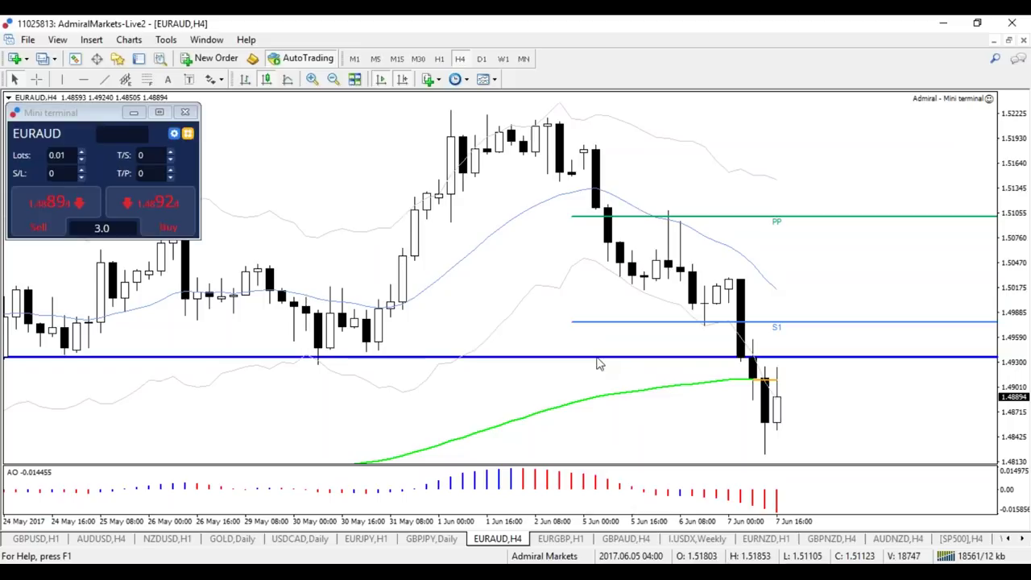
right_click(594, 363)
click(621, 408)
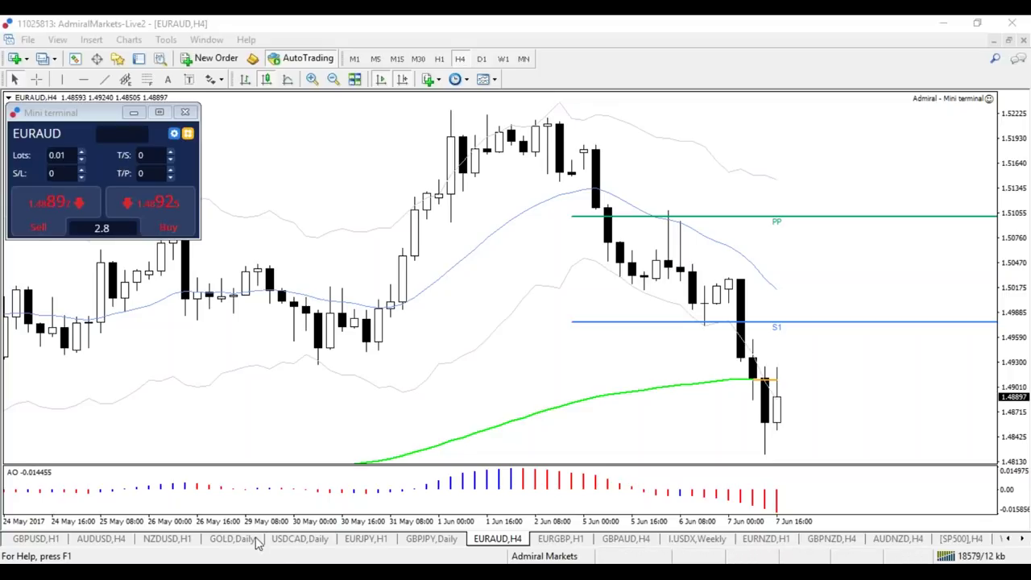
Open the GBPUSD chart, switch it to the daily timeframe and zoom in.
click(1006, 541)
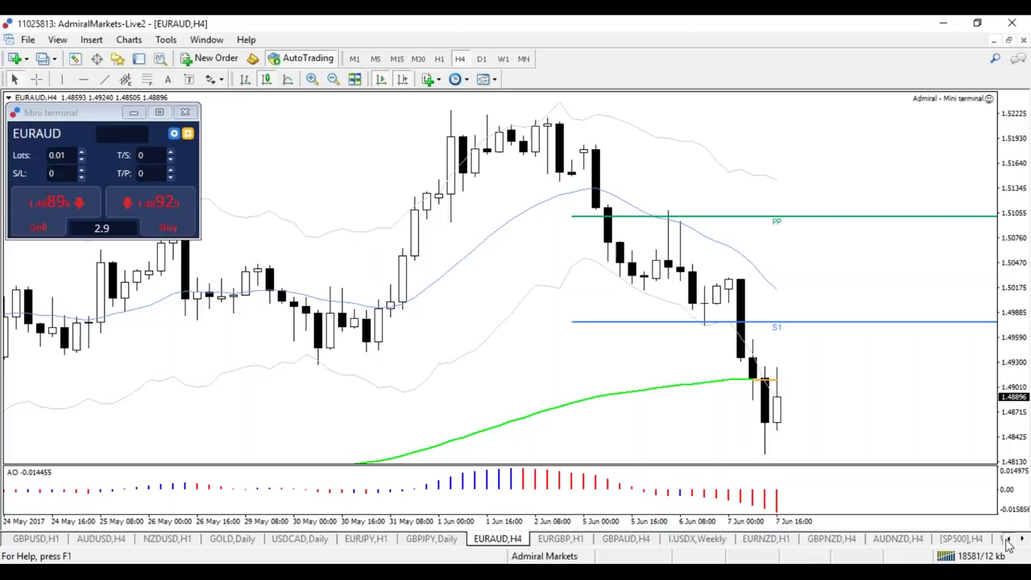
click(1008, 545)
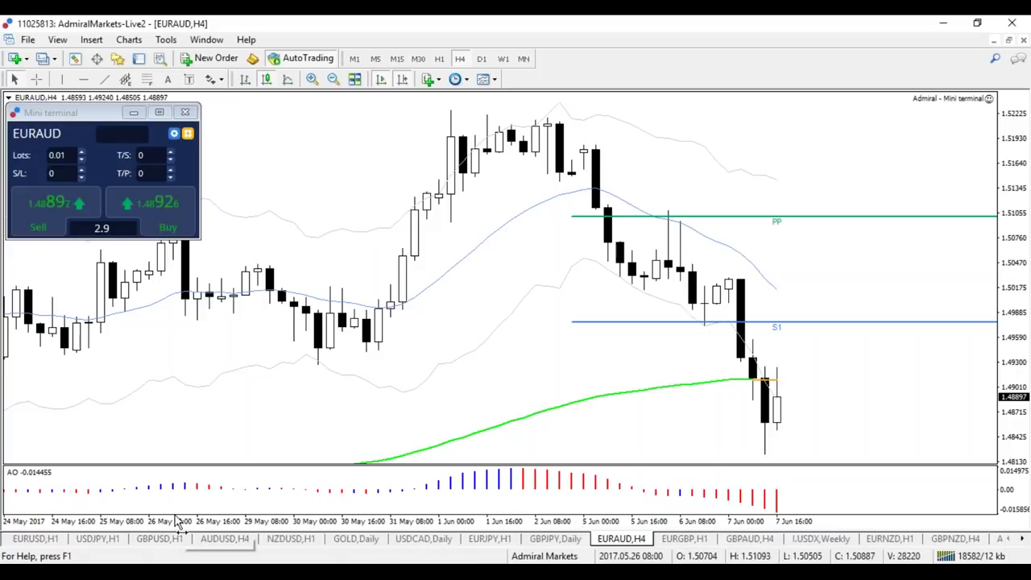
click(172, 542)
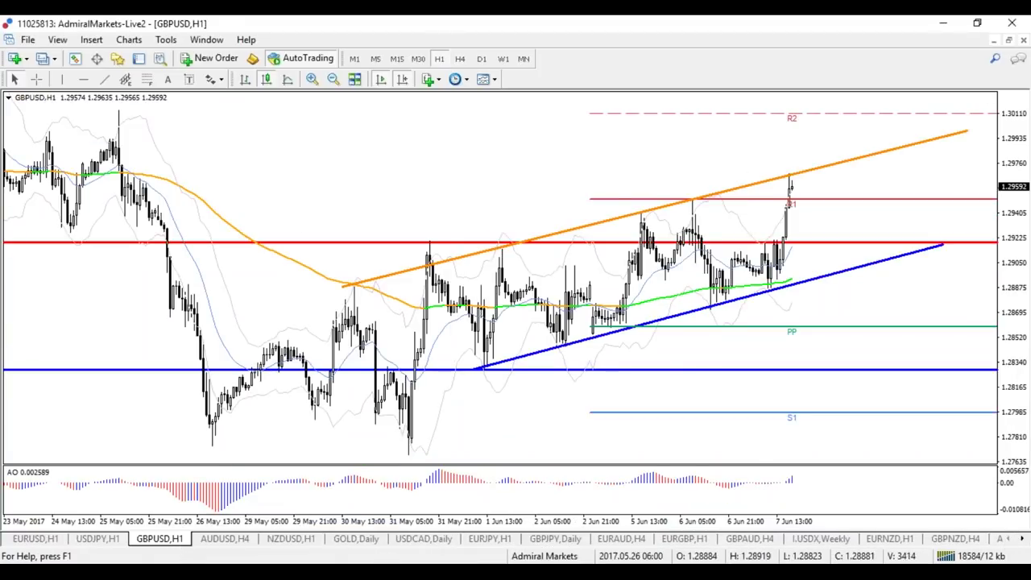
click(481, 58)
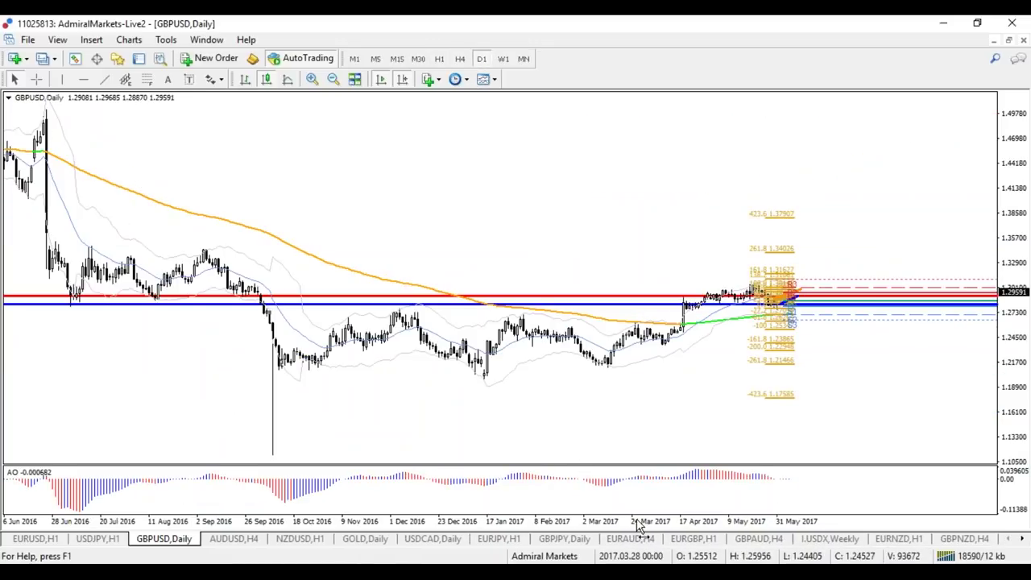
key(plus)
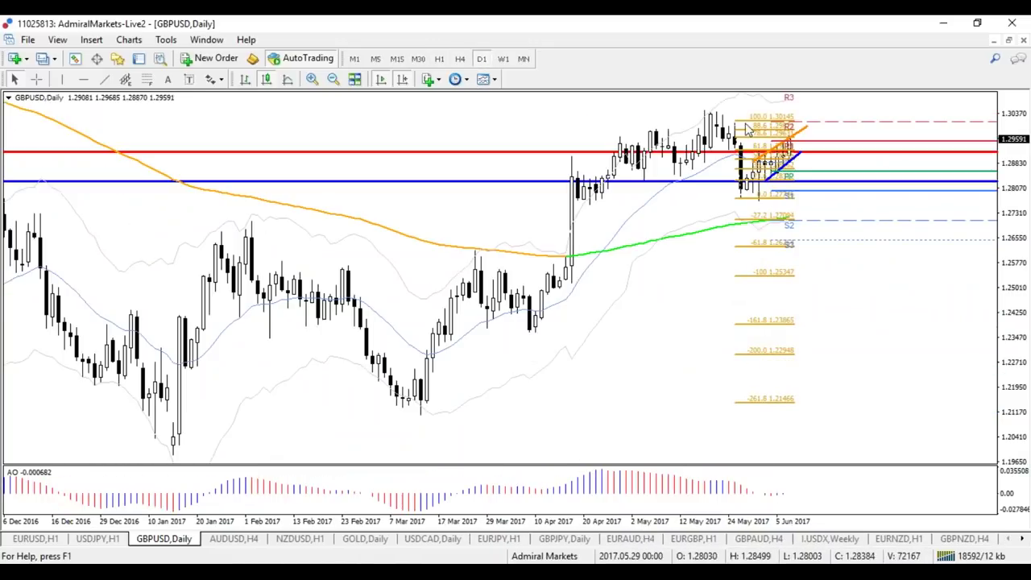
Delete the GBPUSD Fibonacci retracement and apply the 1AM2 template.
right_click(742, 124)
click(758, 170)
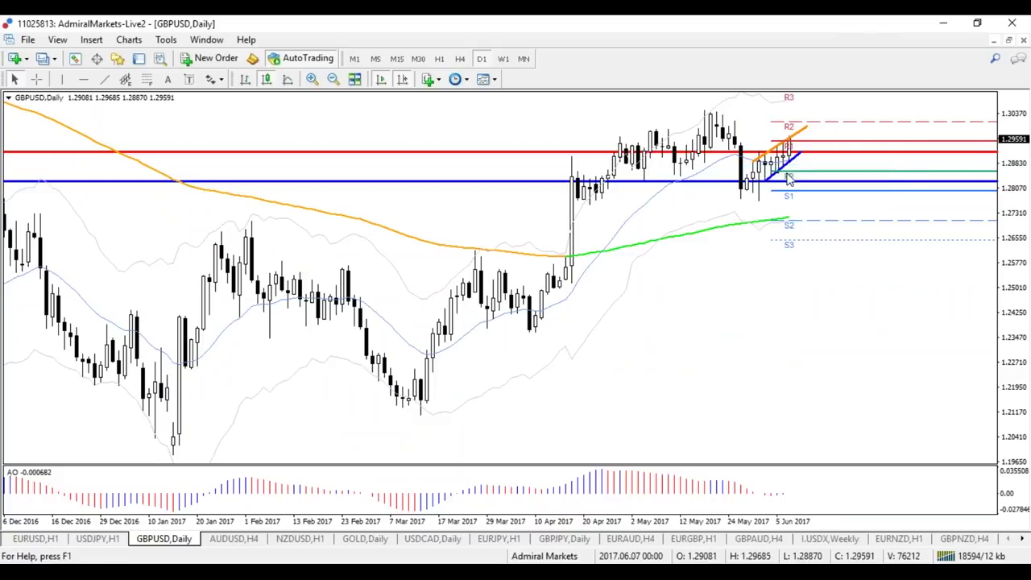
right_click(532, 134)
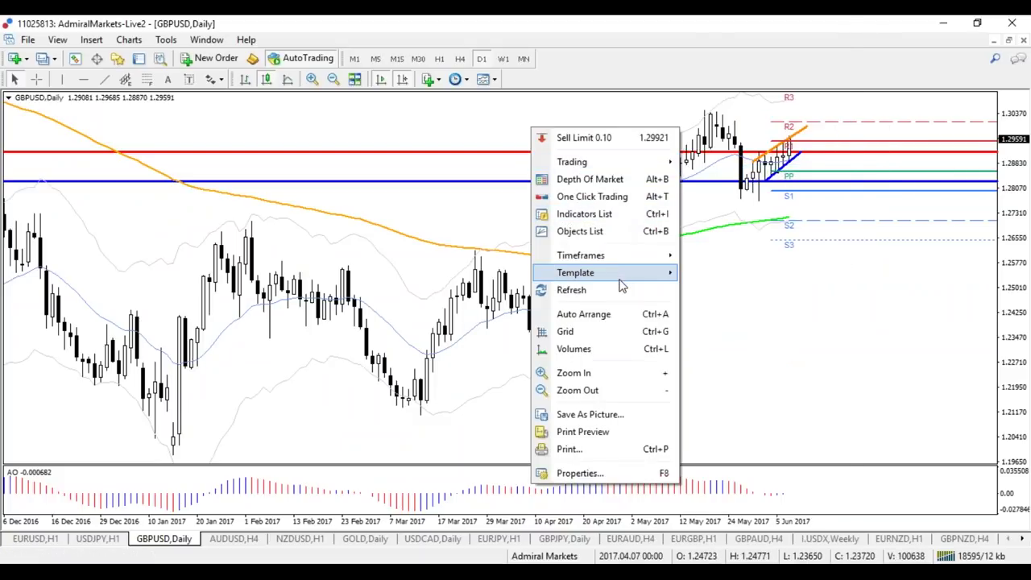
mouse_move(619, 273)
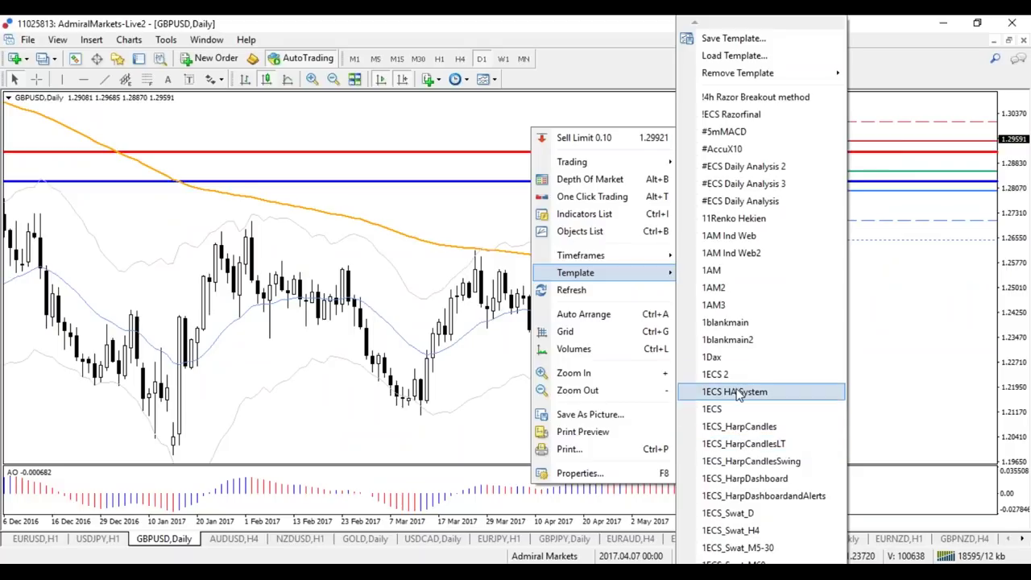
click(714, 288)
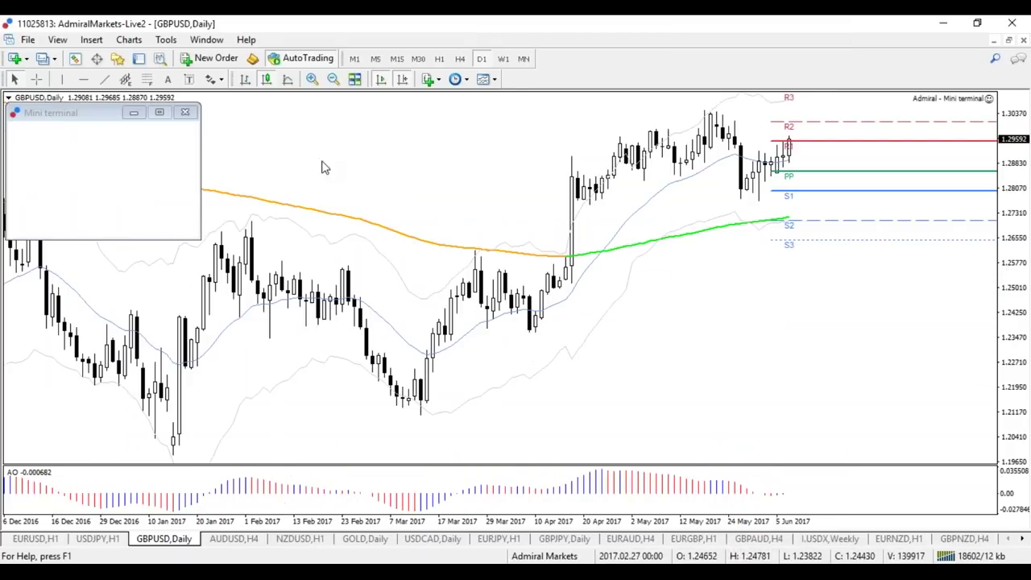
Close the mini terminal and draw a horizontal line at about 1.304 above the May highs.
click(190, 120)
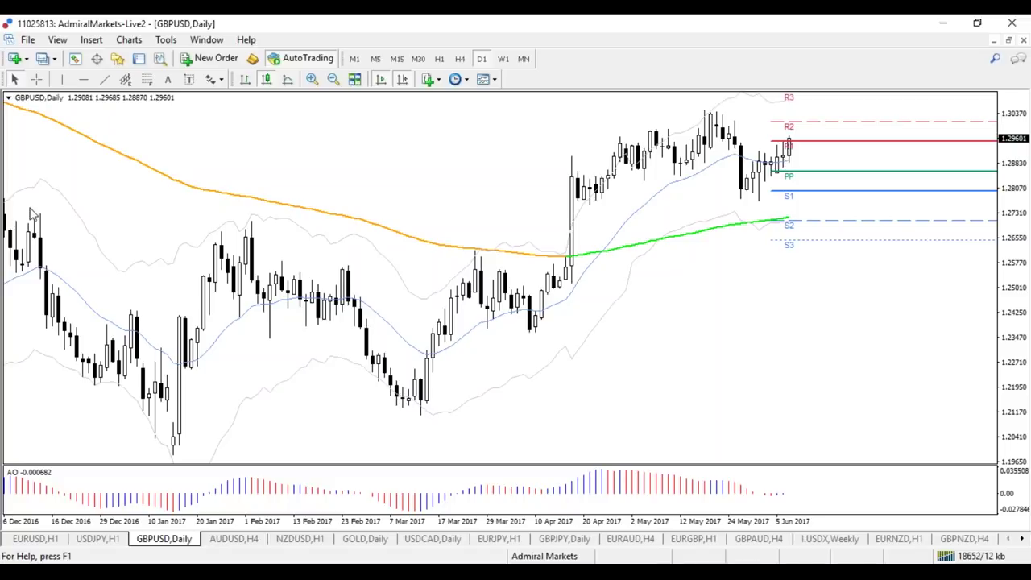
click(83, 79)
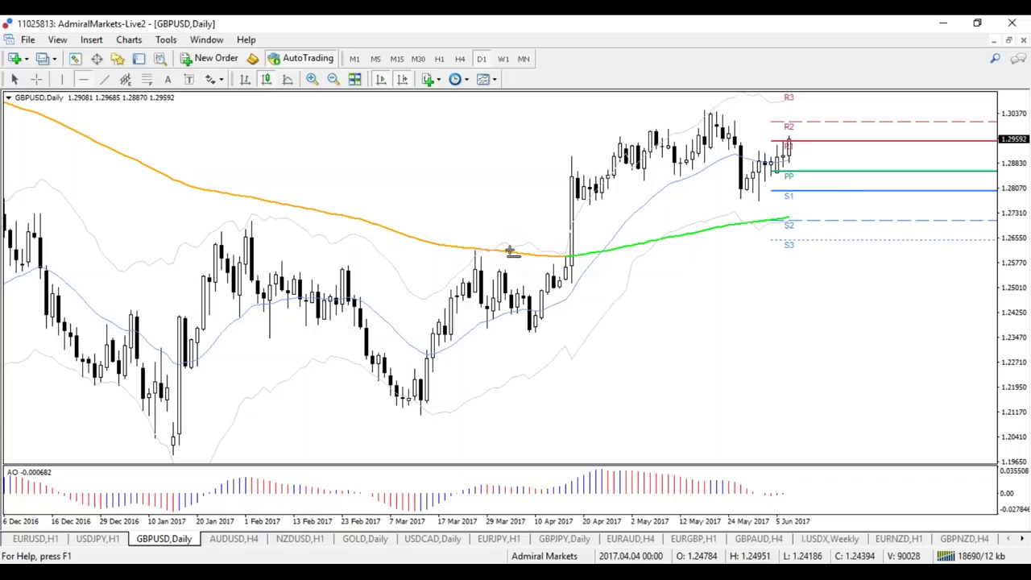
mouse_move(510, 252)
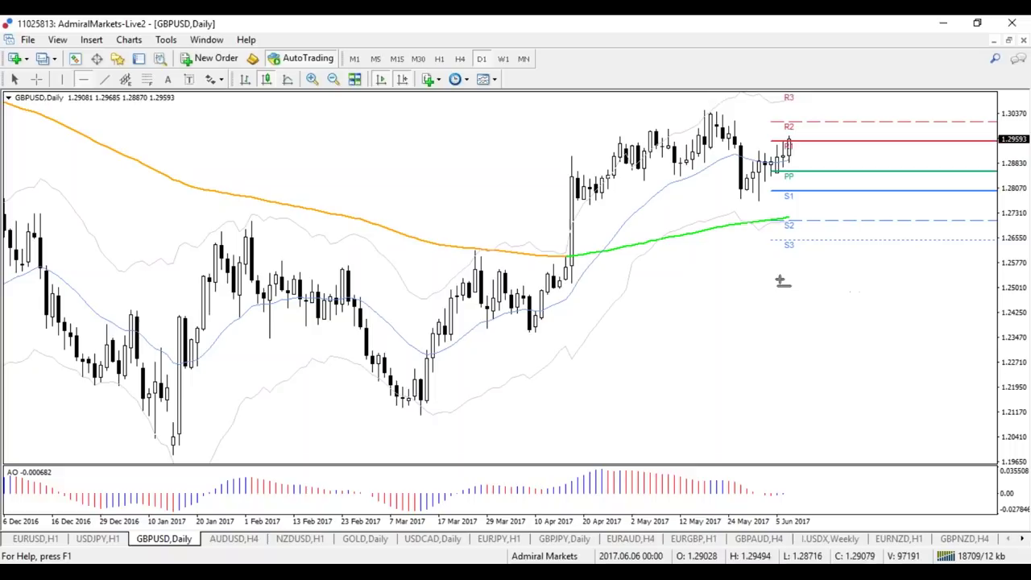
click(735, 113)
Recolour the top horizontal line OrangeRed and nudge it to its exact level.
right_click(743, 115)
click(818, 123)
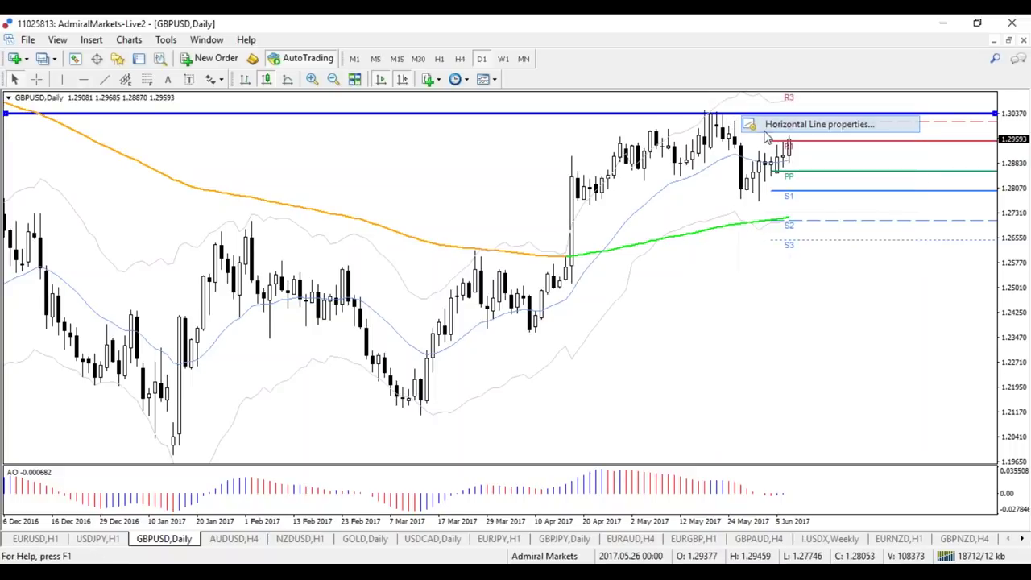
click(529, 307)
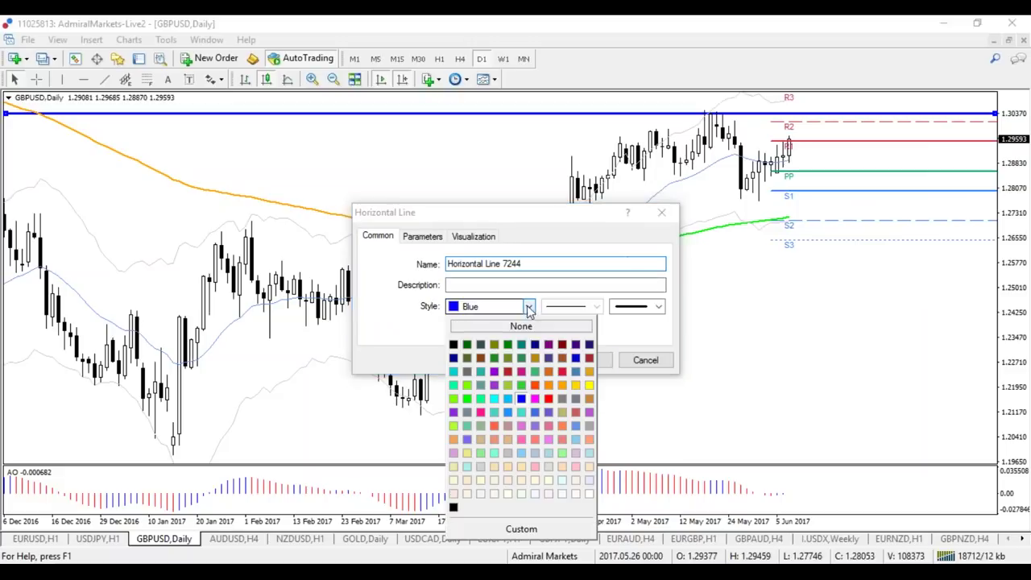
click(538, 385)
click(585, 361)
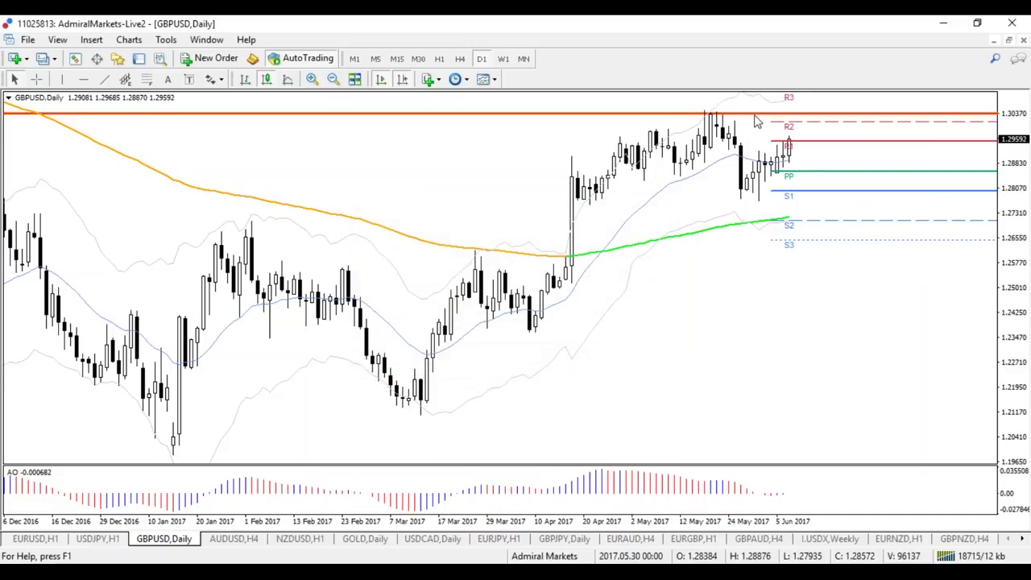
drag(766, 121, 763, 117)
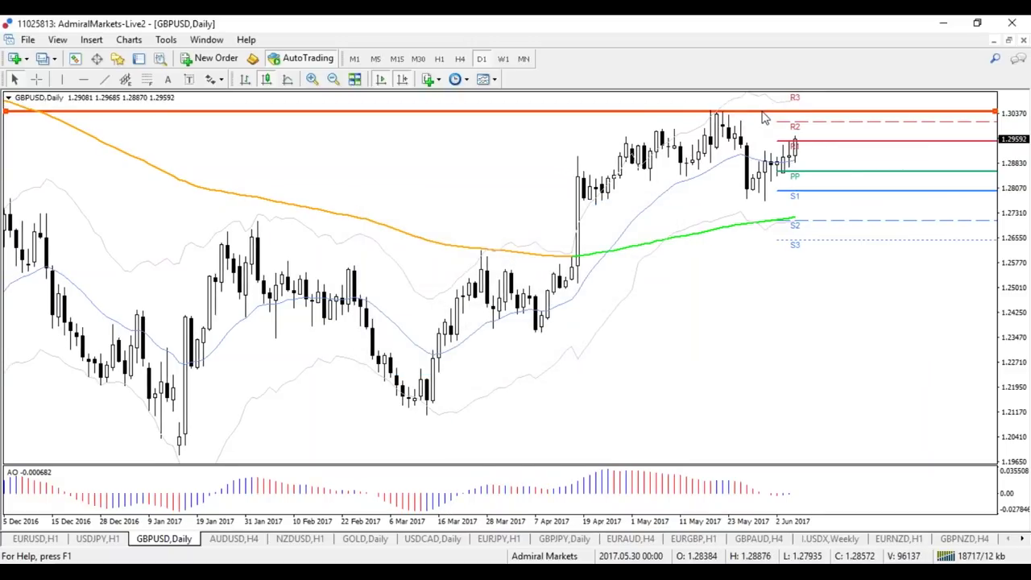
Add a second horizontal line at about 1.277 on the late-May lows and make it Blue.
click(83, 79)
click(731, 197)
double_click(732, 202)
right_click(730, 200)
click(757, 207)
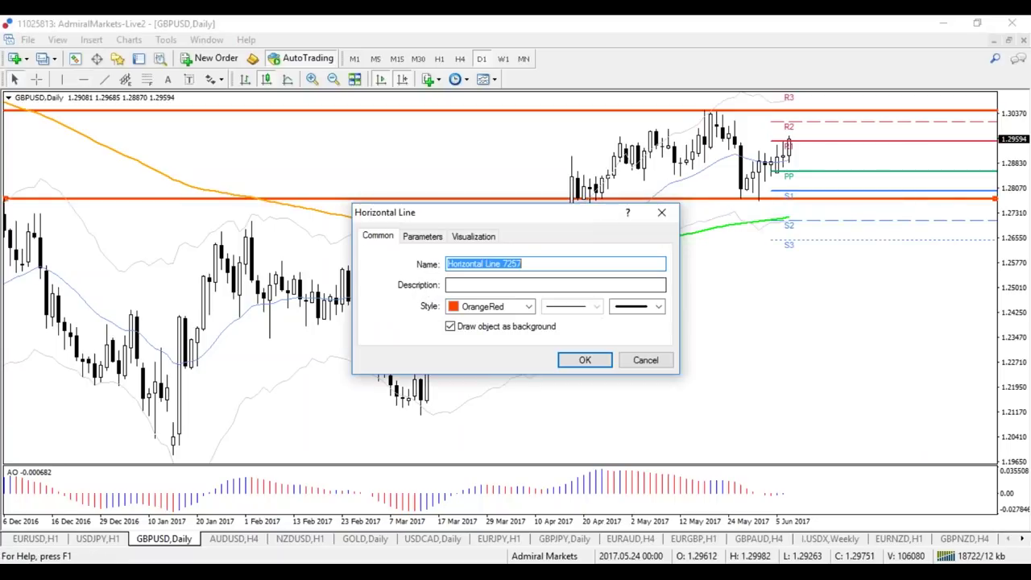
click(529, 307)
click(545, 393)
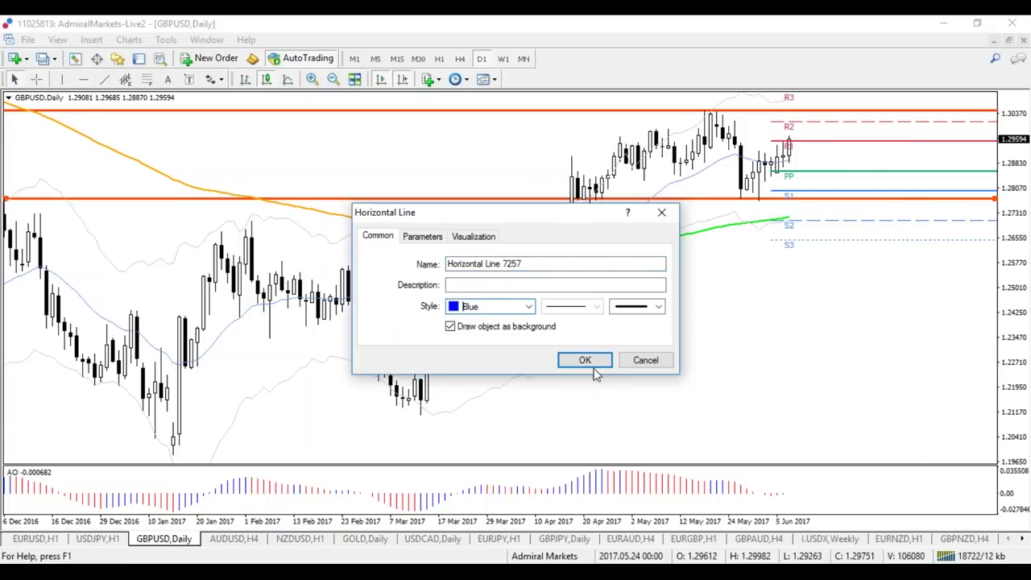
click(591, 362)
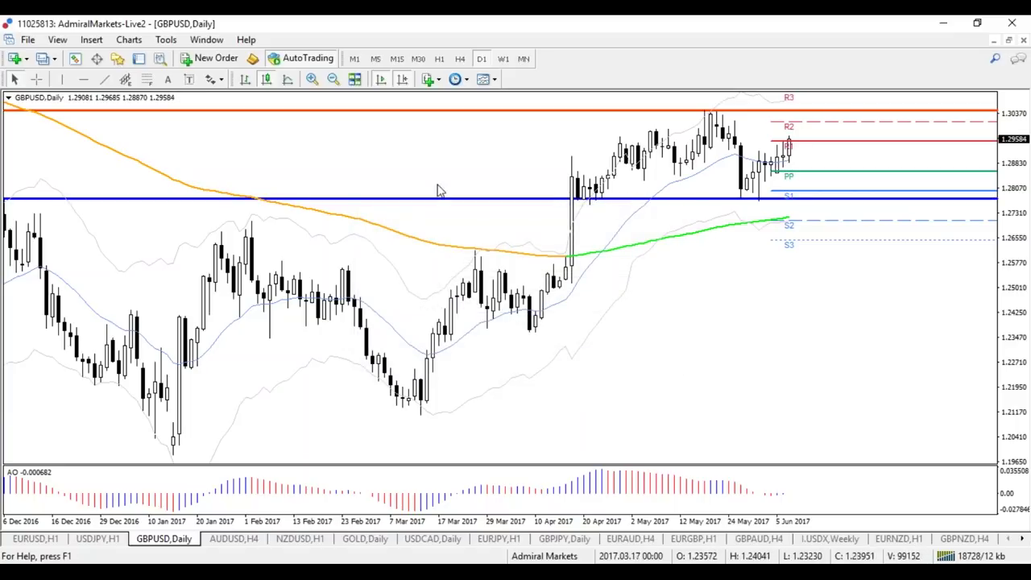
click(117, 59)
Drag 1ECS_Murrey_Math_v02.00 onto GBPUSD daily, setting TextShift 20 and MediumOrchid colour.
drag(185, 451, 183, 182)
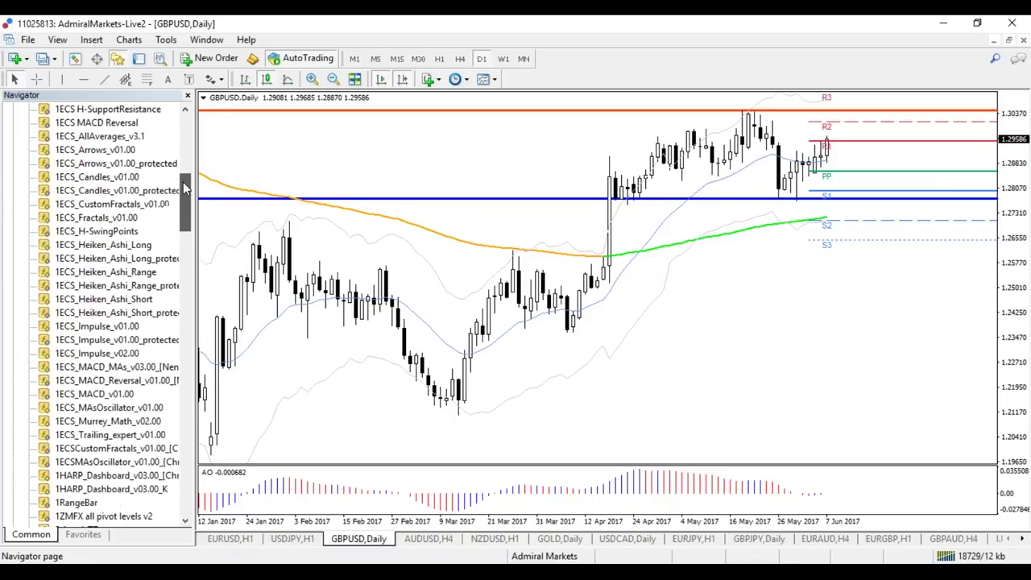
click(140, 420)
drag(395, 423, 396, 421)
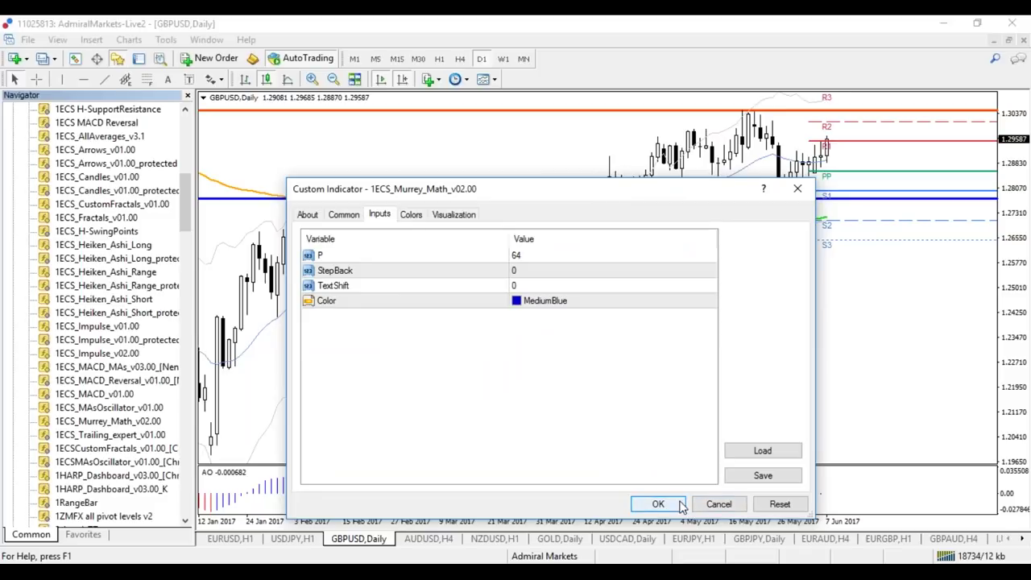
click(525, 287)
click(524, 287)
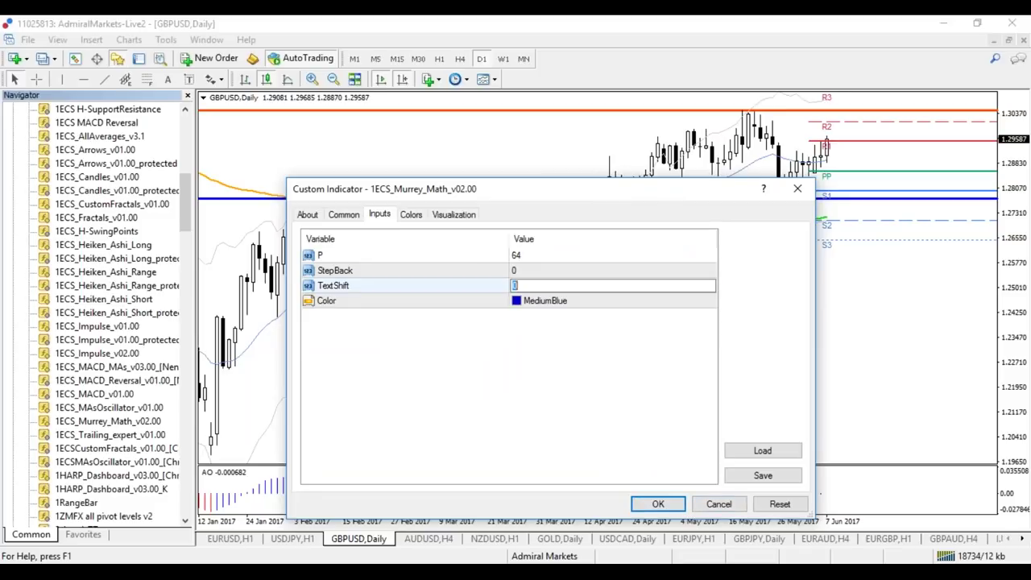
text(20)
click(586, 303)
click(586, 303)
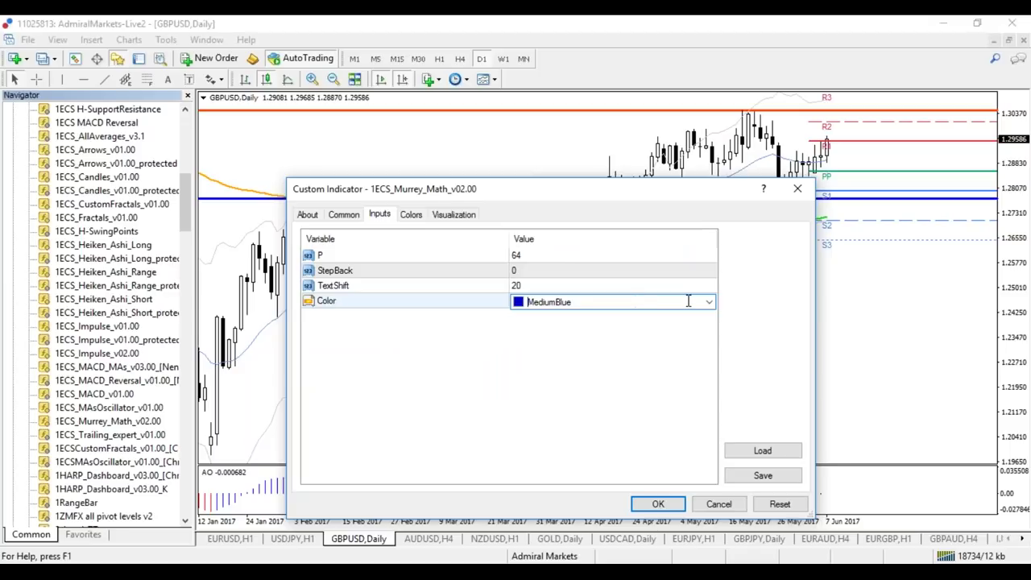
click(709, 302)
click(656, 408)
click(659, 502)
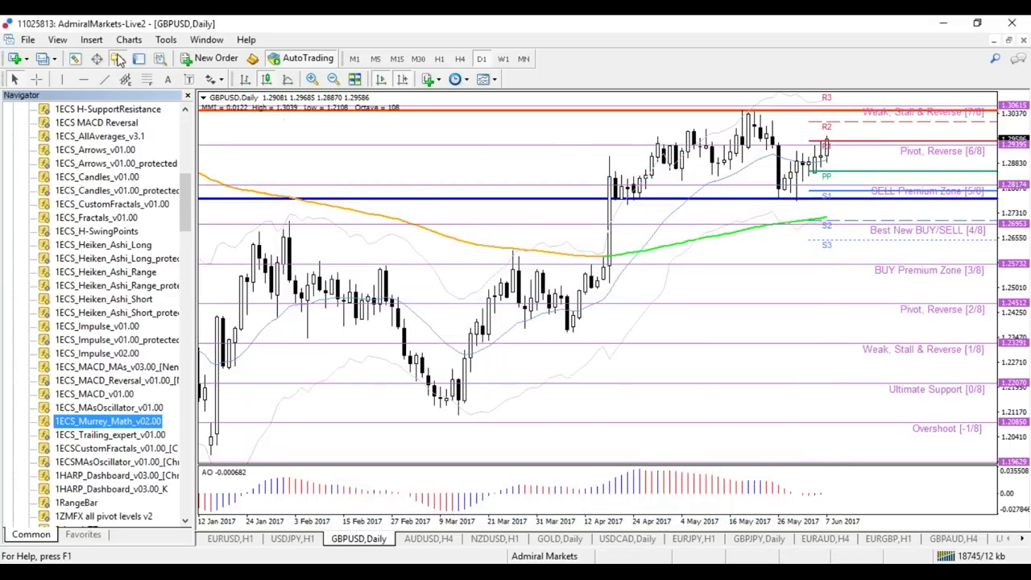
click(118, 61)
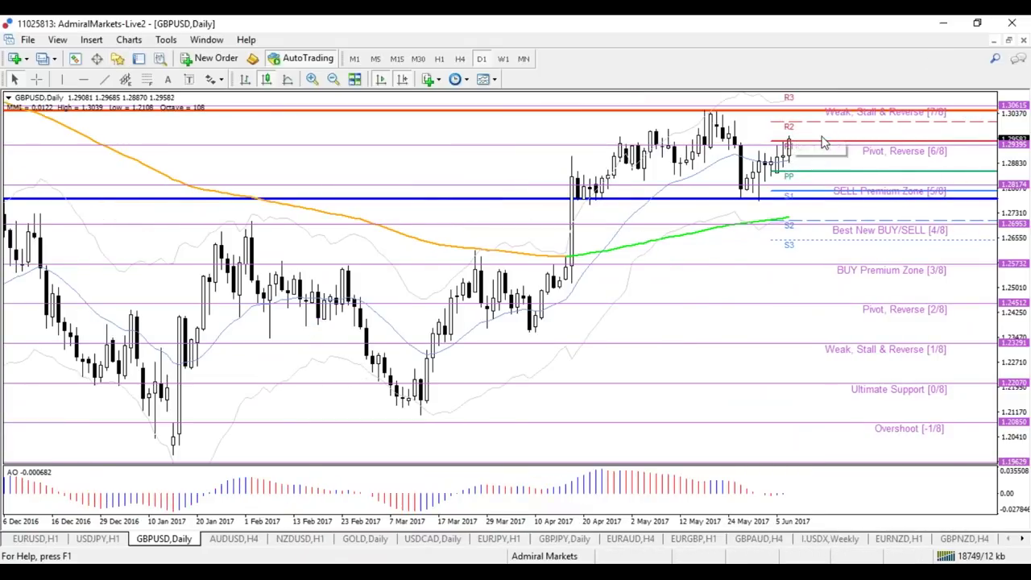
Compress the price scale and draw a Fibonacci retracement from the April low to the May high.
mouse_move(1021, 171)
mouse_down()
mouse_move(1027, 193)
mouse_move(1025, 152)
mouse_up()
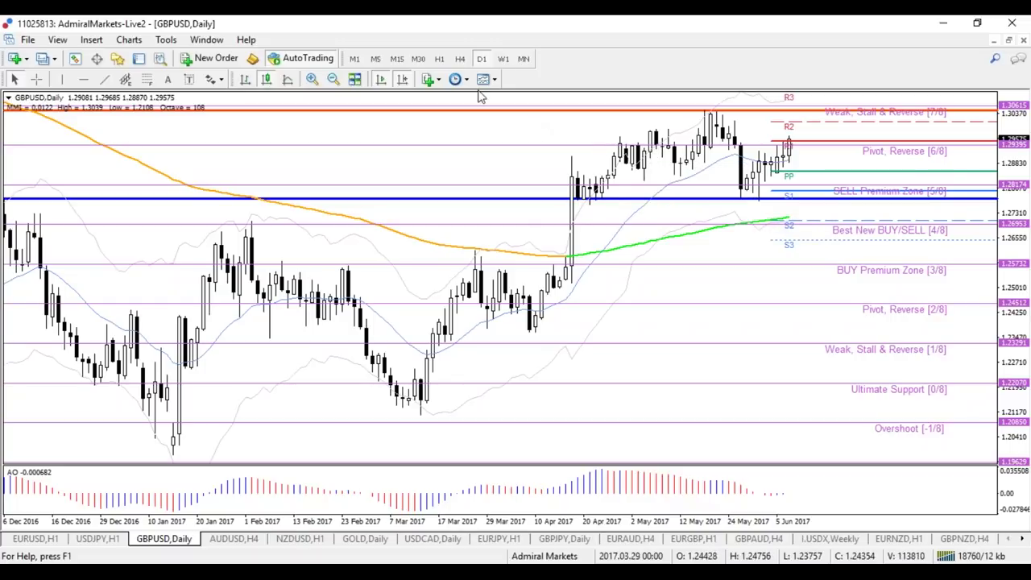
click(146, 80)
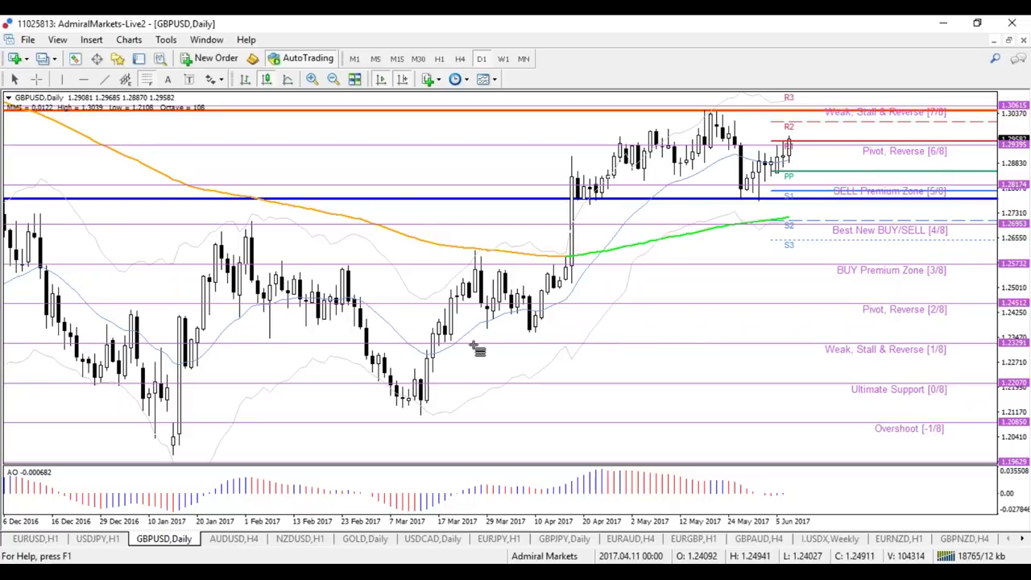
mouse_move(529, 332)
mouse_down()
mouse_move(583, 126)
mouse_move(568, 113)
mouse_move(548, 115)
mouse_up()
Stretch the price scale so the Murrey levels spread apart, then view GBPUSD on H4.
drag(1013, 253, 1014, 277)
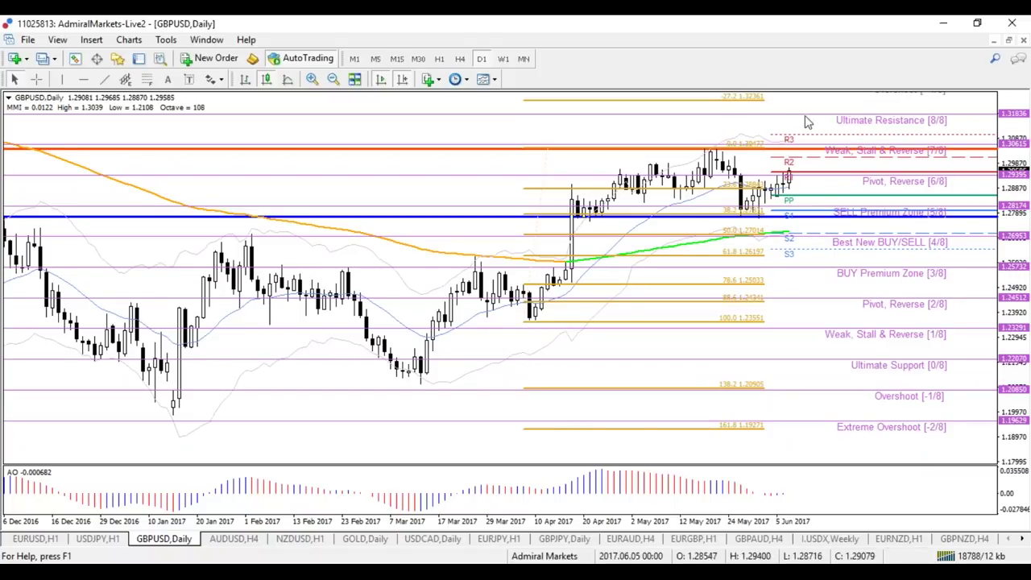
drag(1014, 248, 1017, 313)
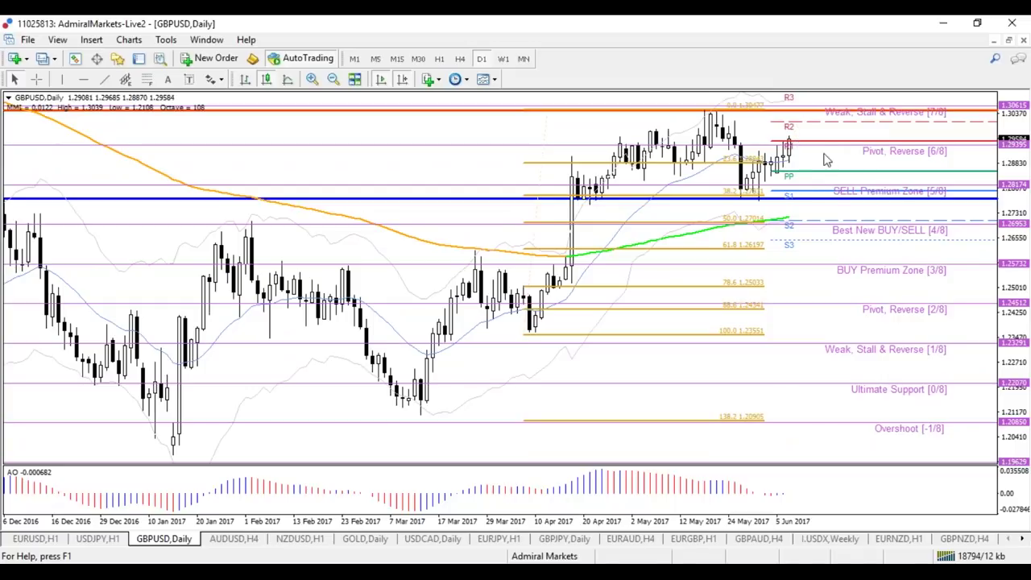
click(462, 63)
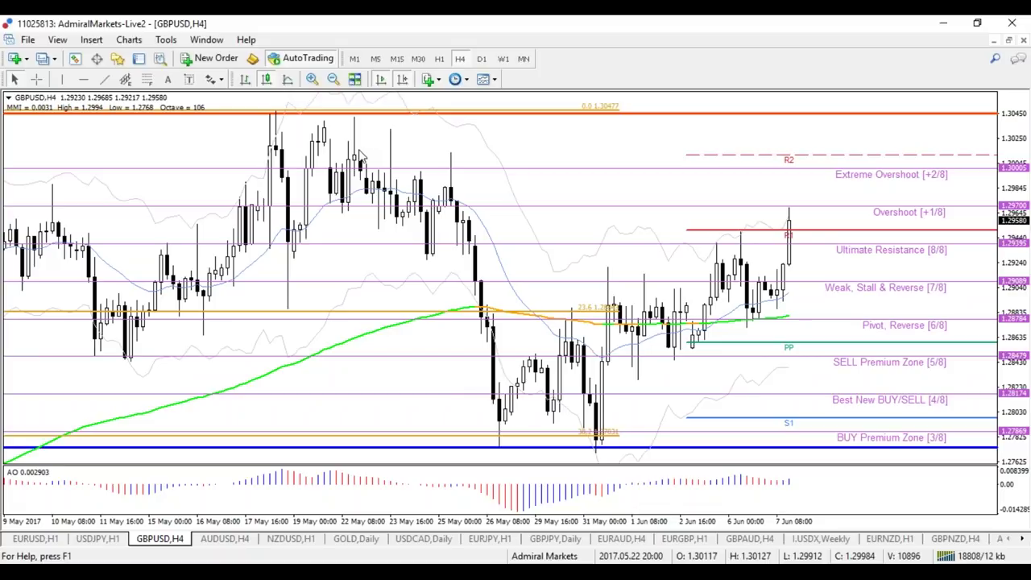
Draw a rising orange channel of two parallel trendlines starting from the 26 May low.
click(104, 79)
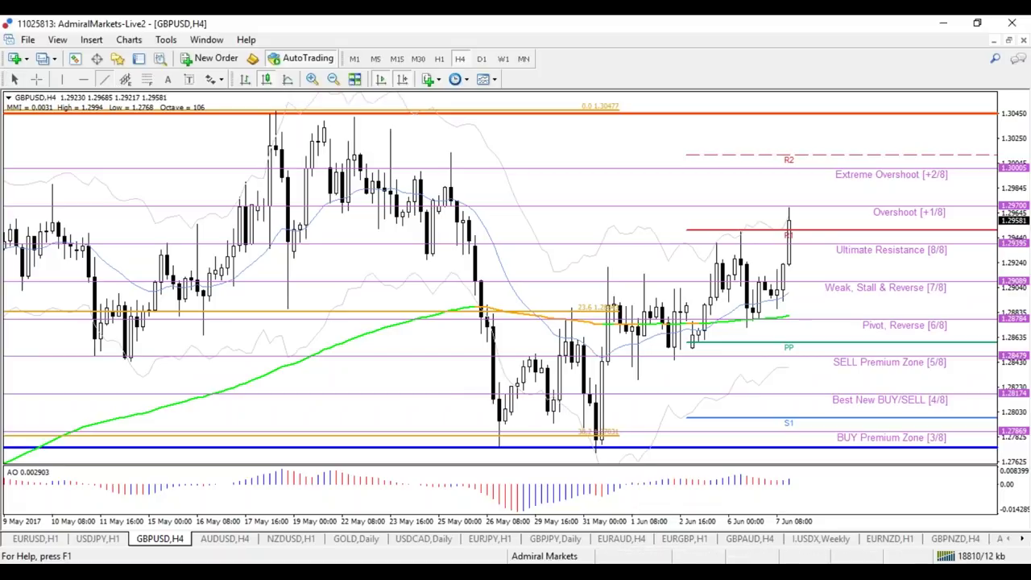
drag(499, 445, 681, 364)
drag(846, 278, 897, 252)
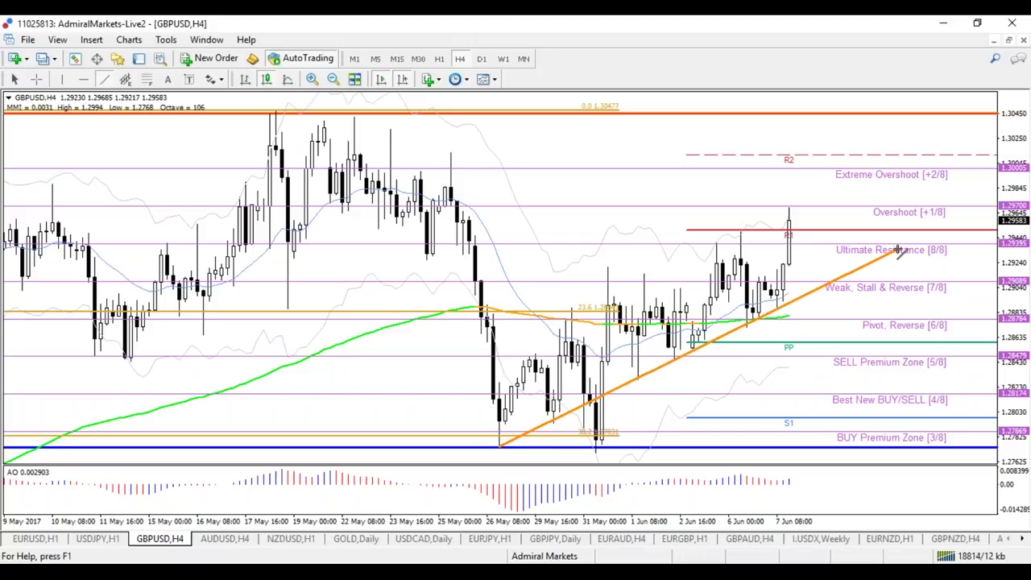
click(104, 79)
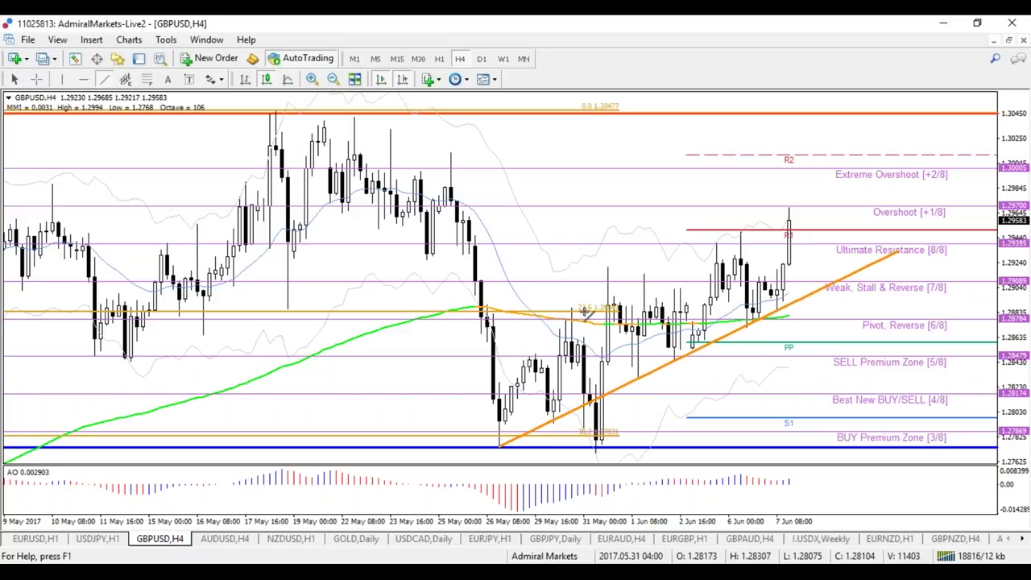
drag(518, 342, 874, 163)
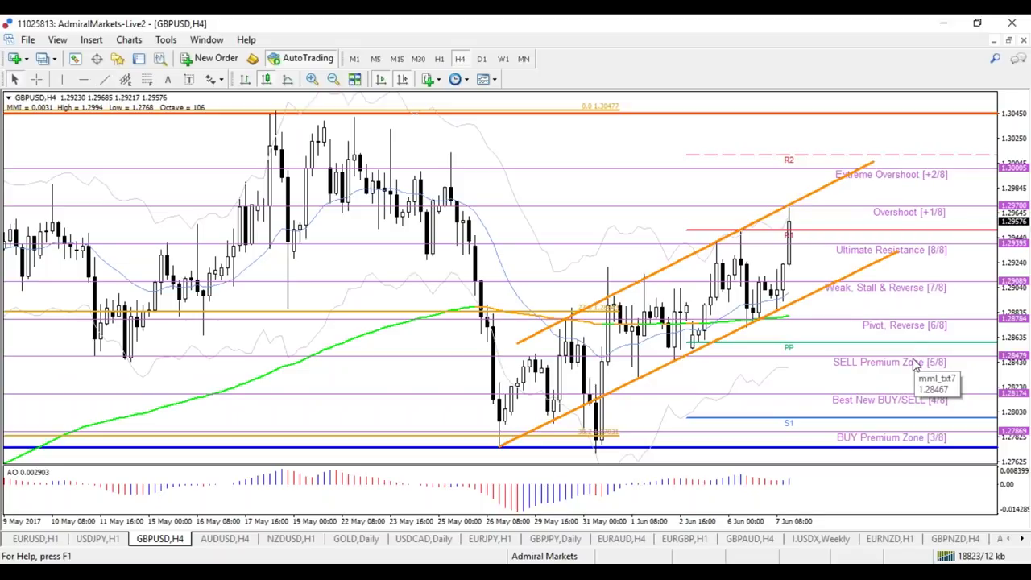
Draw a falling trendline from the 22 May high on the 4-hour chart.
click(481, 59)
click(460, 59)
click(104, 79)
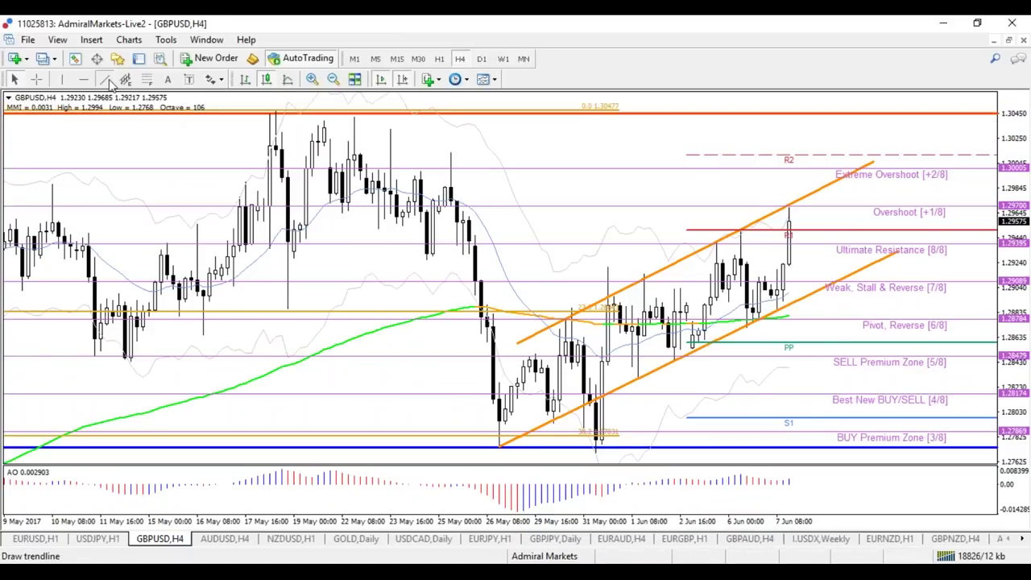
drag(339, 112, 842, 288)
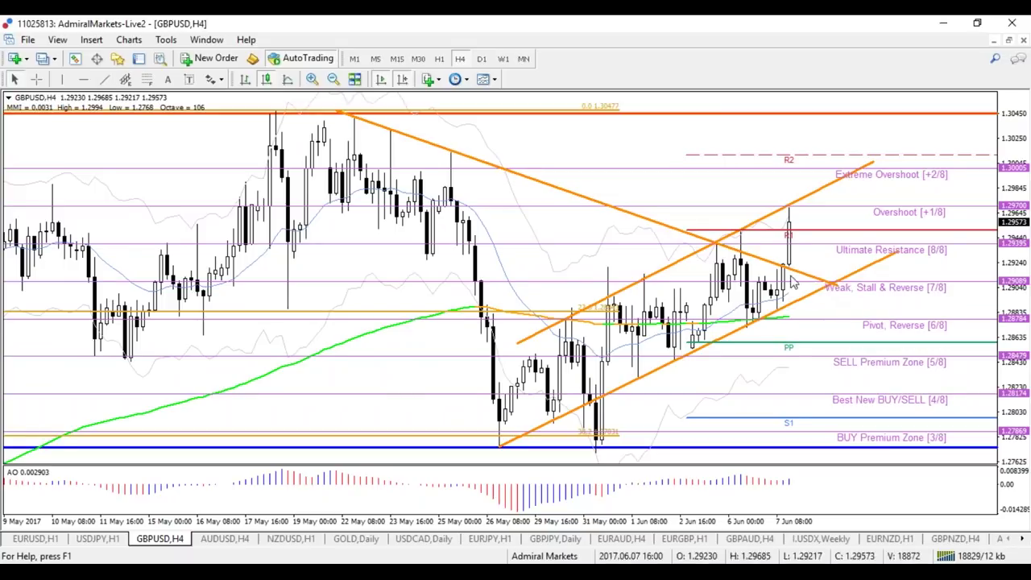
Make the falling trendline thinner with a dash-dot style, then switch to the H1 chart.
scroll(819, 290, up, 1)
right_click(803, 277)
click(838, 279)
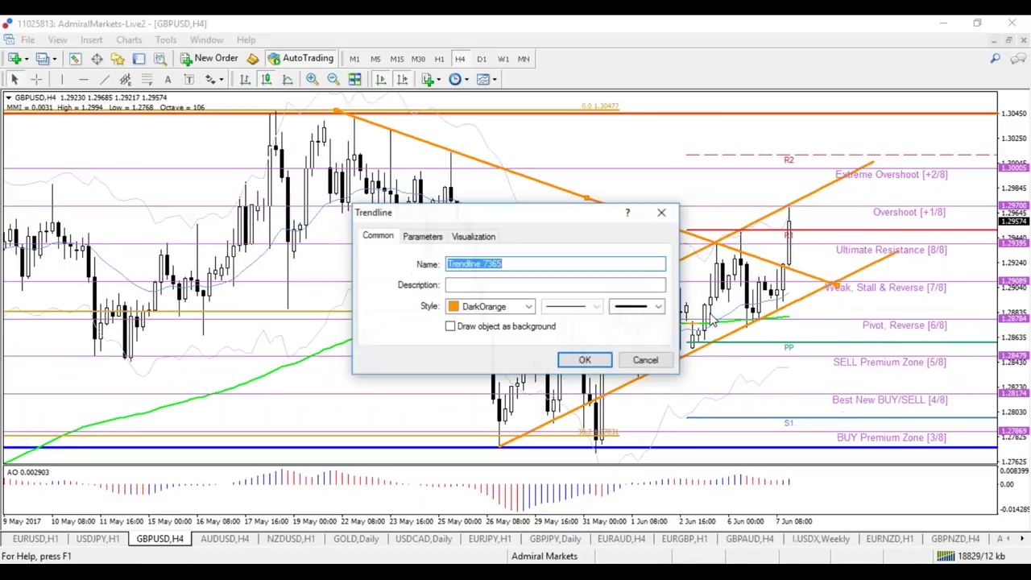
click(648, 307)
click(635, 320)
click(652, 309)
click(596, 307)
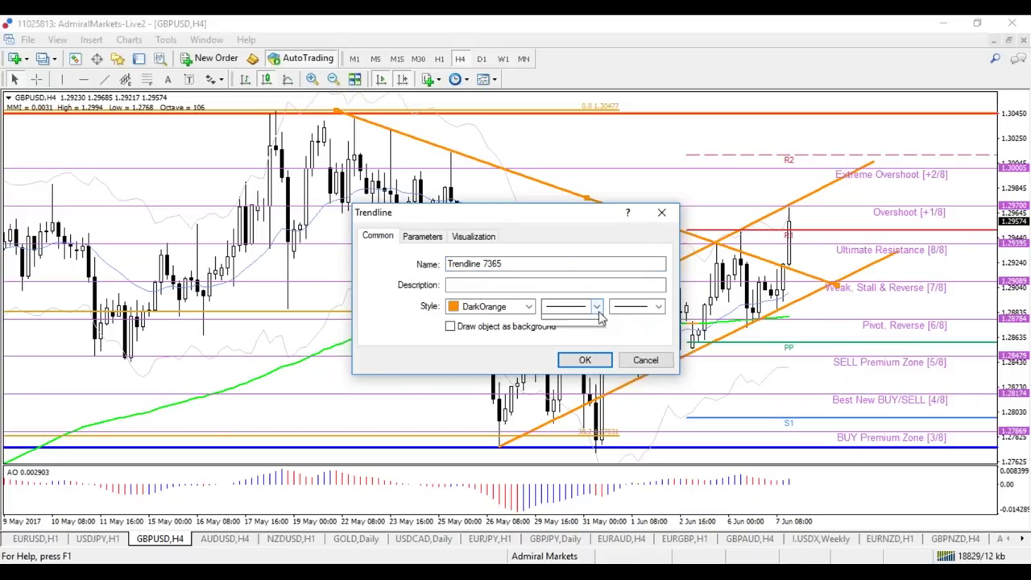
click(597, 307)
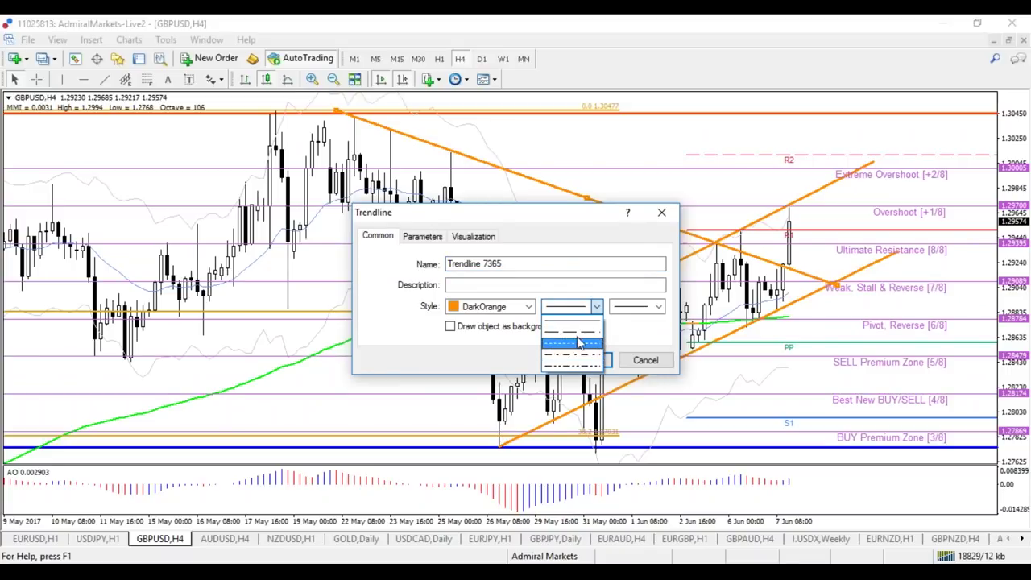
click(586, 354)
click(585, 360)
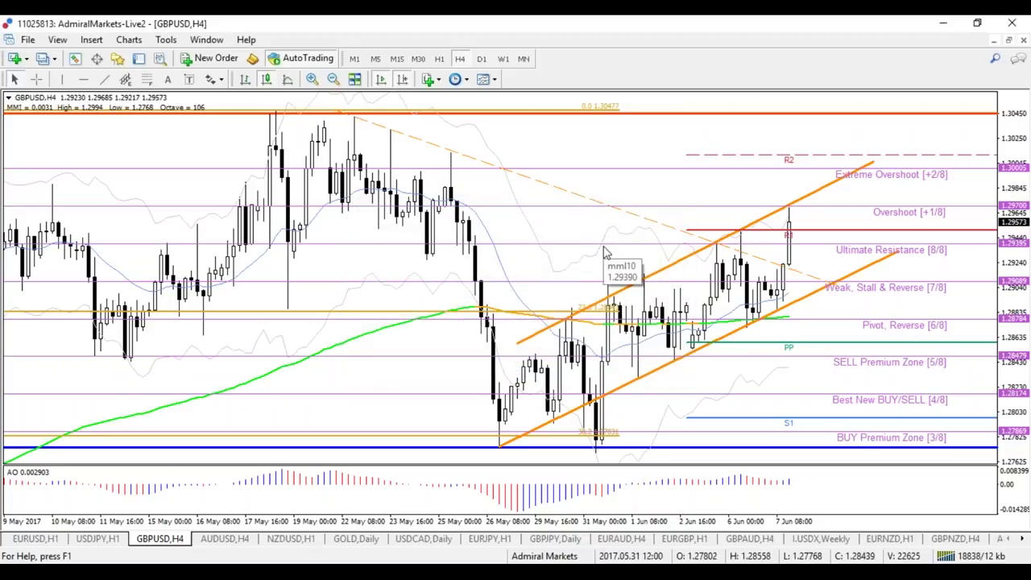
click(440, 60)
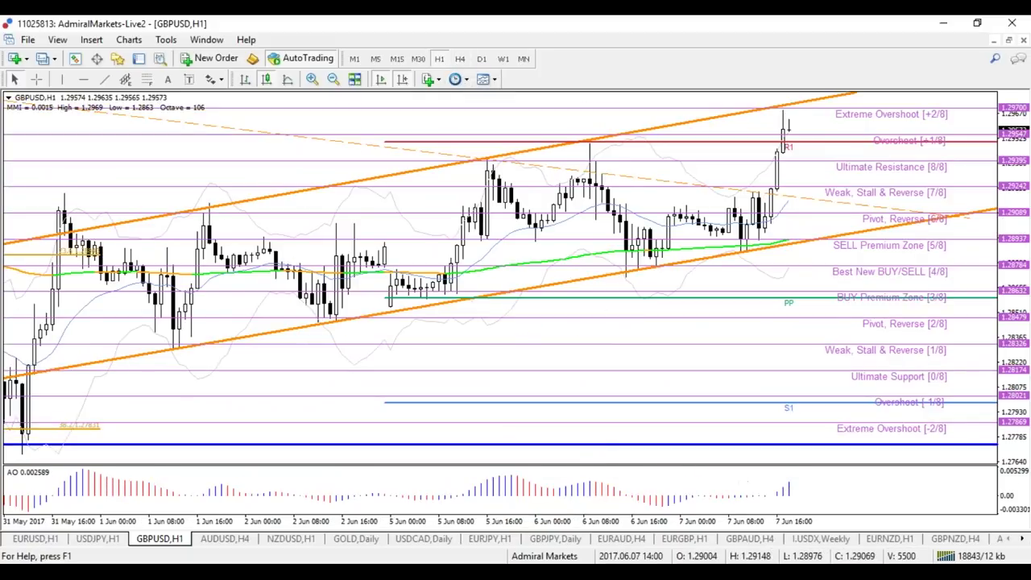
Zoom the GBPUSD hourly chart out and compress the price scale to show more levels.
key(minus)
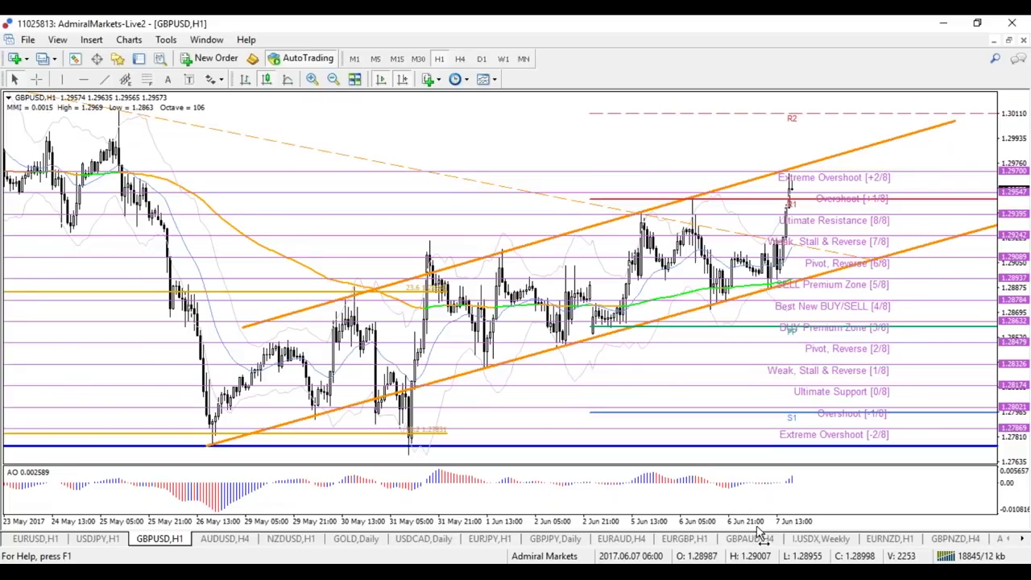
key(plus)
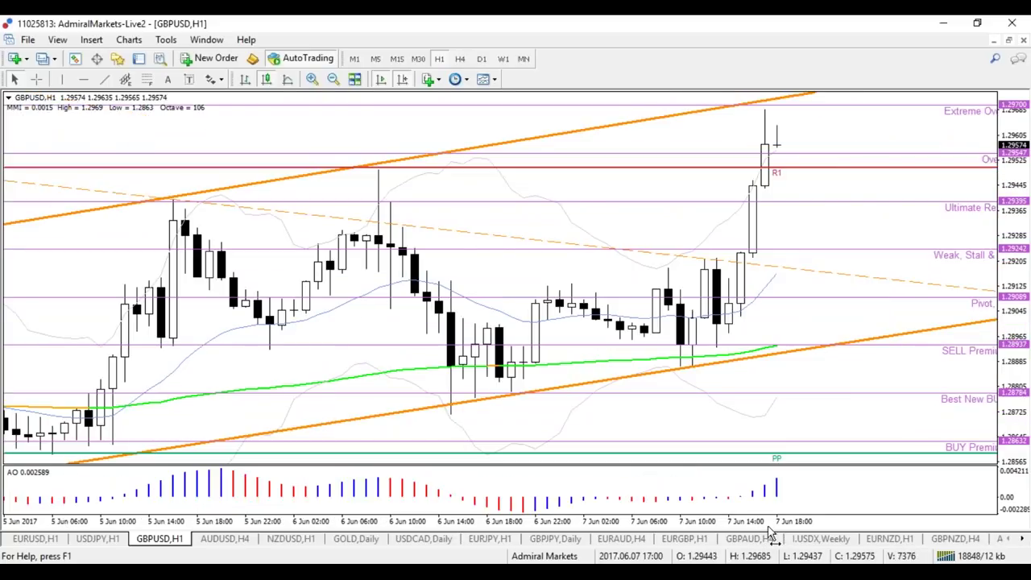
key(minus)
drag(1004, 219, 1001, 178)
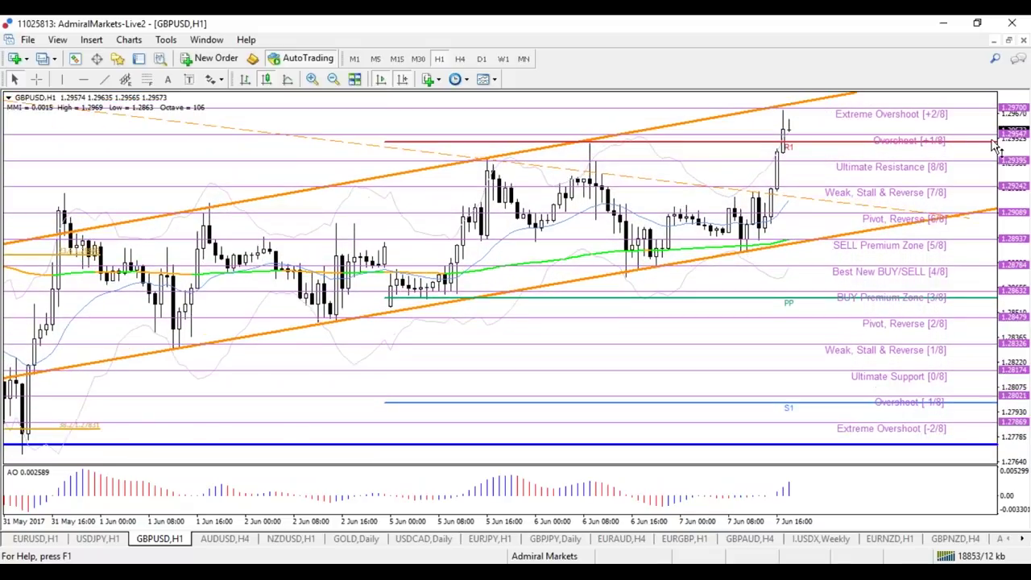
Review the chart's Indicators List, close it, and return to the H4 timeframe.
right_click(899, 116)
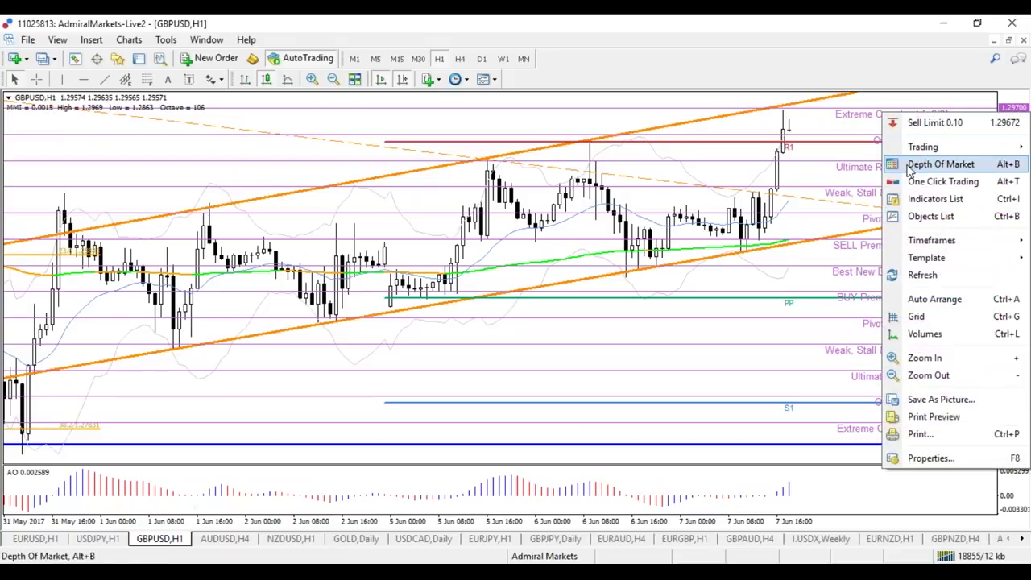
click(934, 199)
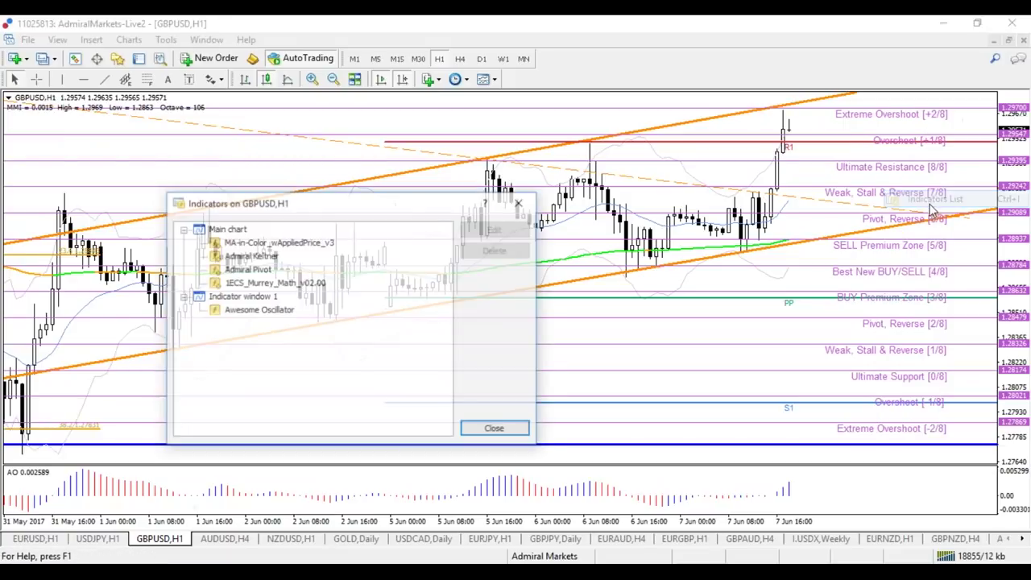
click(521, 202)
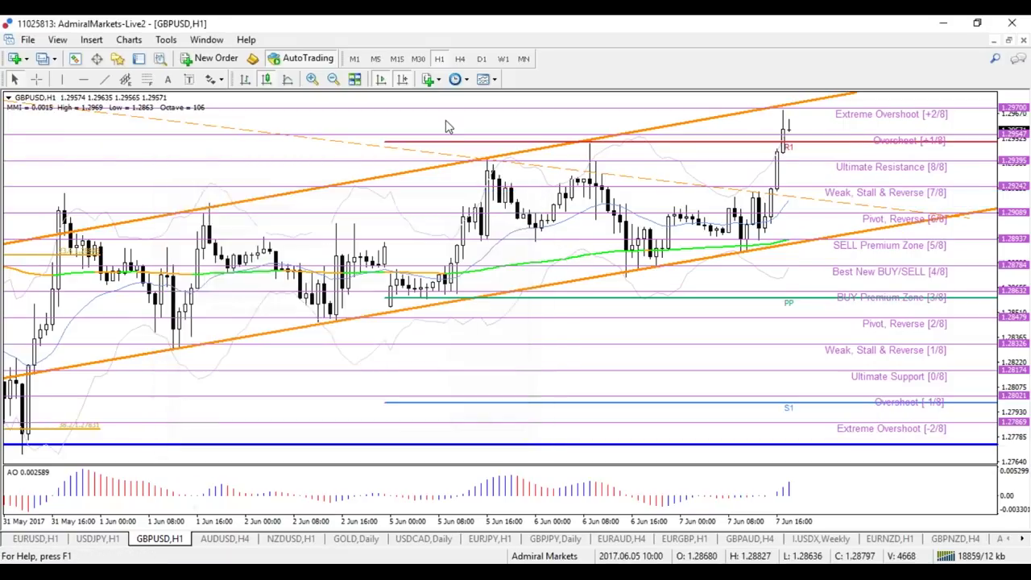
click(459, 59)
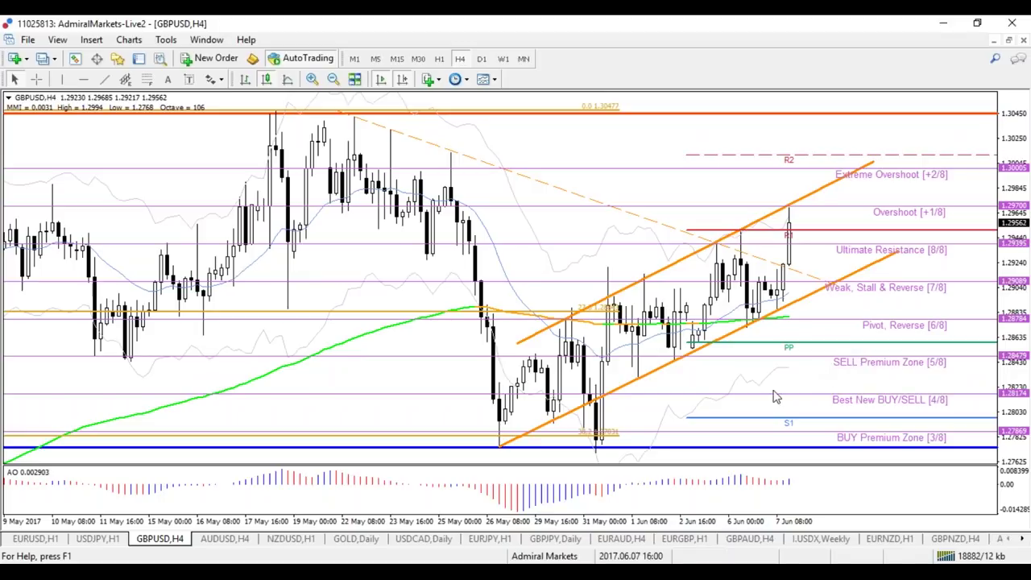
click(439, 64)
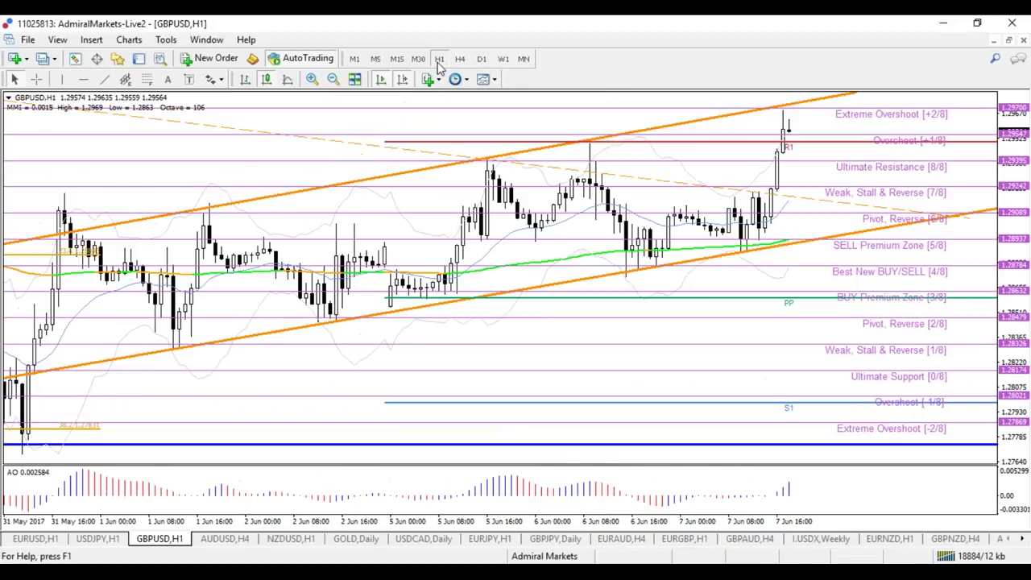
drag(1021, 361, 1025, 376)
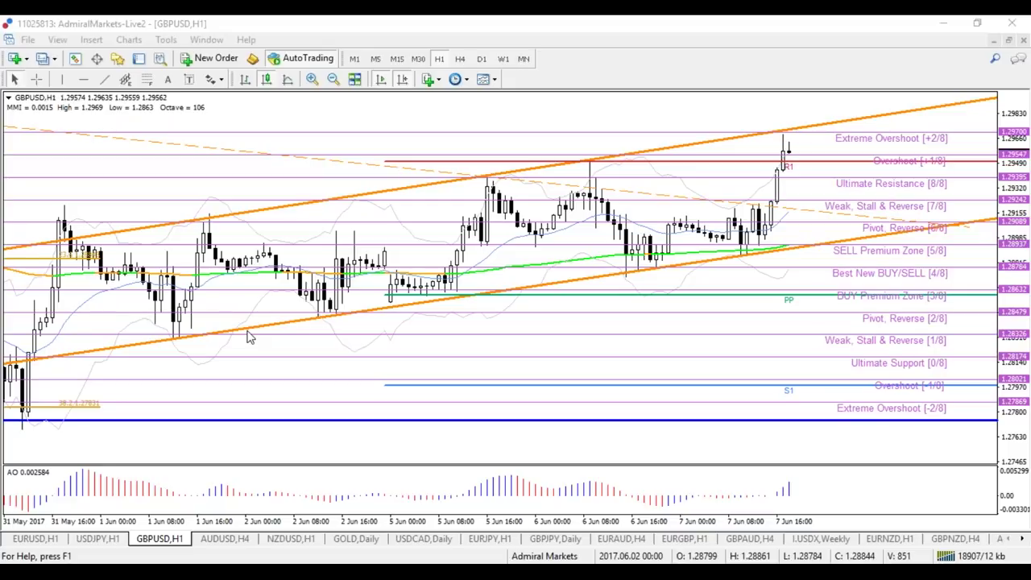
click(458, 59)
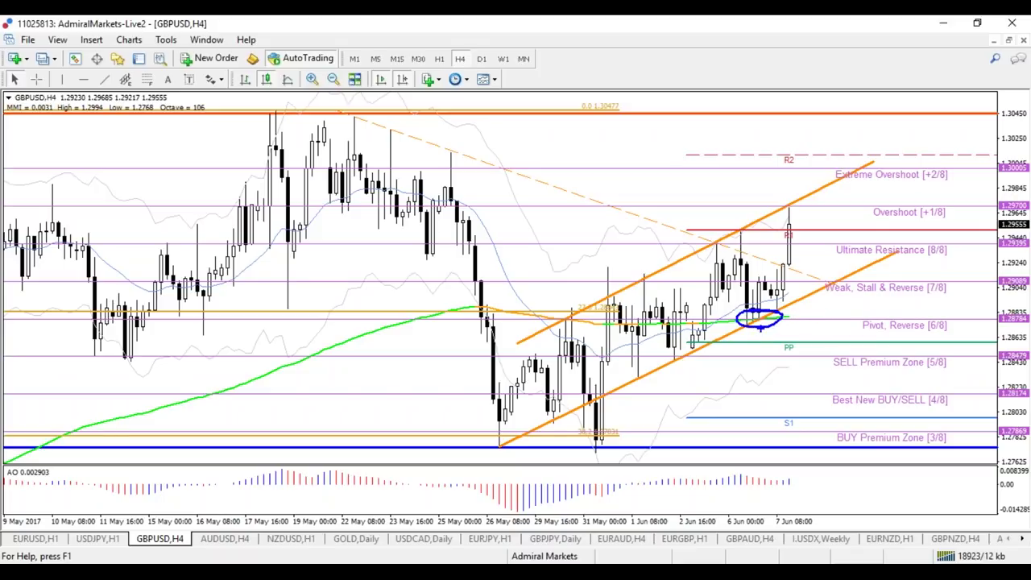
Underline PP, sketch red SELL-to-BUY arrows and mark the channel lows, then clear the sketch.
drag(703, 341, 874, 339)
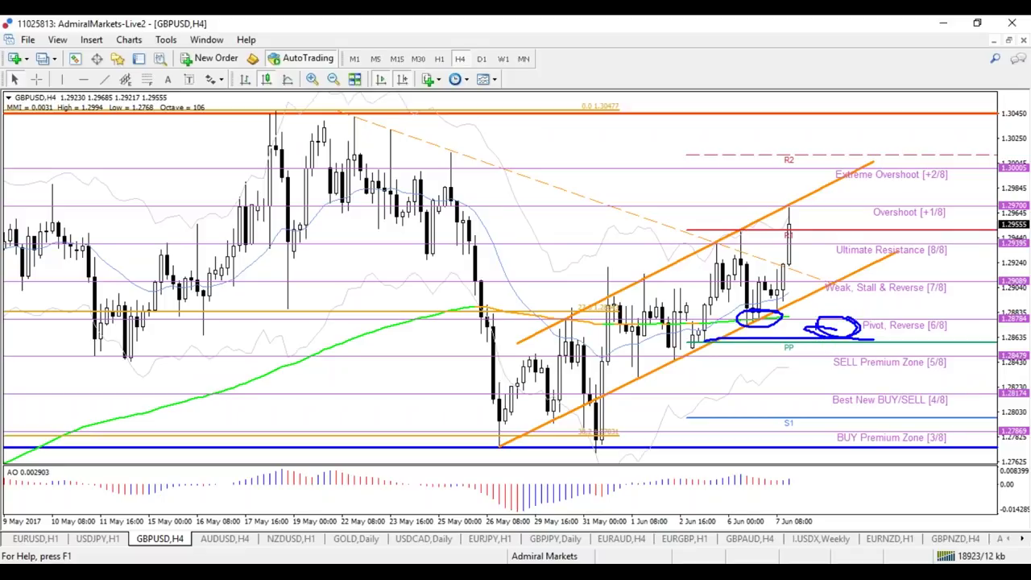
mouse_move(843, 353)
mouse_down()
mouse_move(870, 441)
mouse_move(886, 440)
mouse_move(826, 442)
mouse_up()
mouse_move(896, 449)
mouse_down()
mouse_move(925, 516)
mouse_move(954, 510)
mouse_move(857, 506)
mouse_up()
mouse_move(791, 442)
mouse_down()
mouse_move(826, 484)
mouse_move(791, 483)
mouse_up()
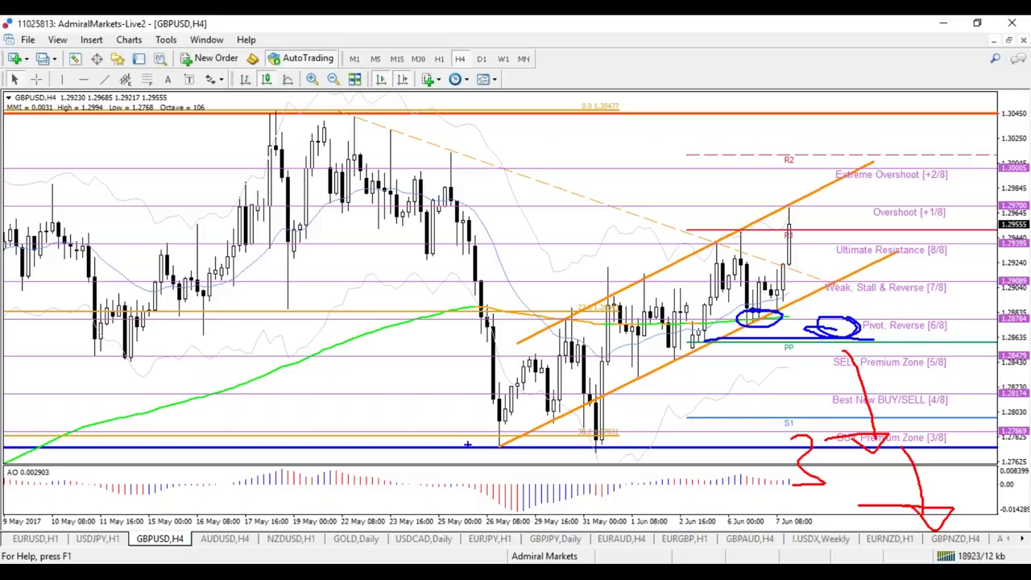
drag(464, 442, 482, 453)
drag(577, 442, 579, 470)
mouse_move(793, 443)
mouse_down()
mouse_move(822, 440)
mouse_move(830, 482)
mouse_up()
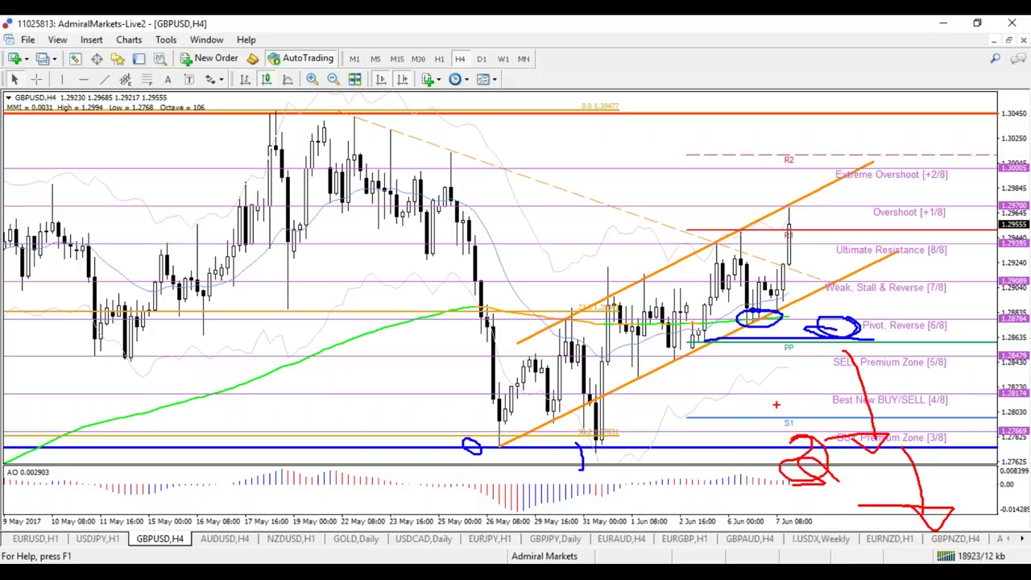
key(Escape)
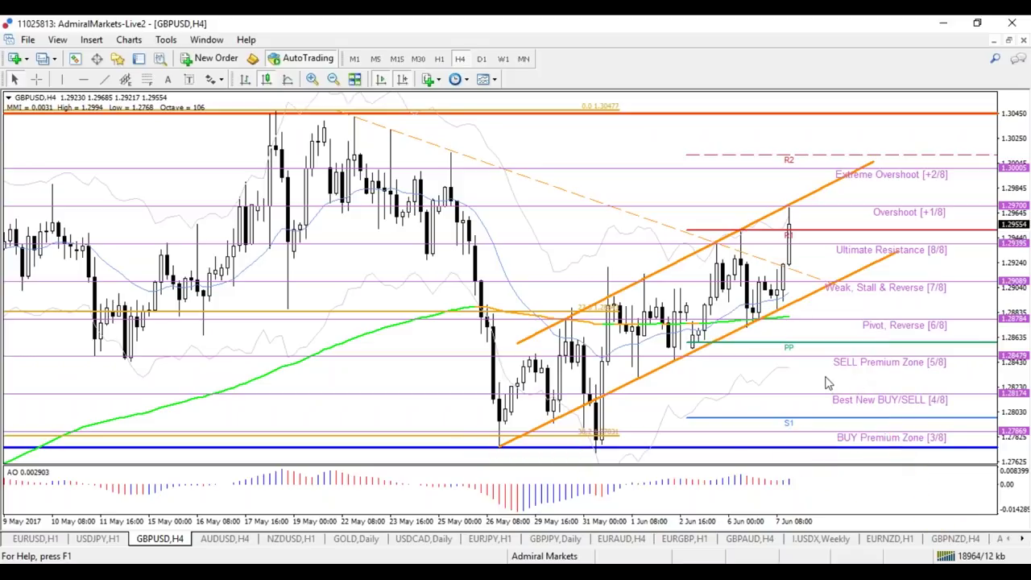
Circle the SELL Premium/S1 levels, the AO bars and R2 in red, erasing each afterwards.
mouse_move(864, 351)
mouse_down()
mouse_move(806, 441)
mouse_move(880, 363)
mouse_up()
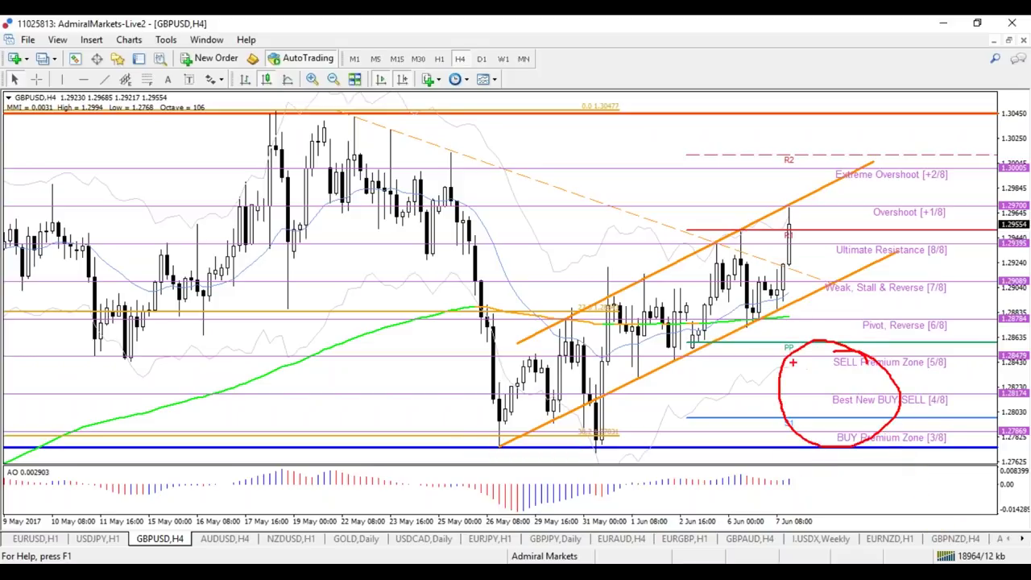
mouse_move(904, 484)
mouse_down()
mouse_move(830, 548)
mouse_move(864, 477)
mouse_up()
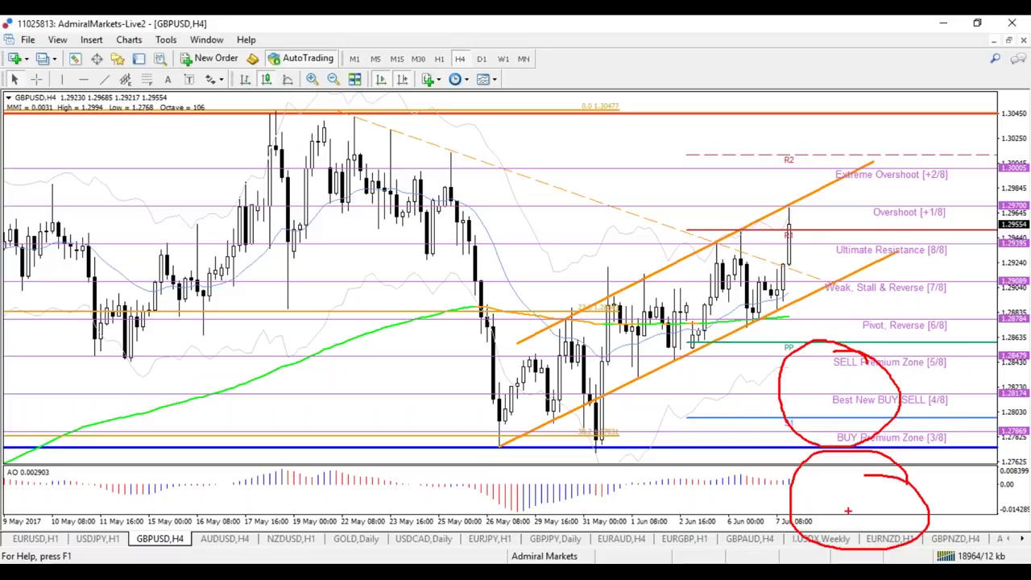
key(e)
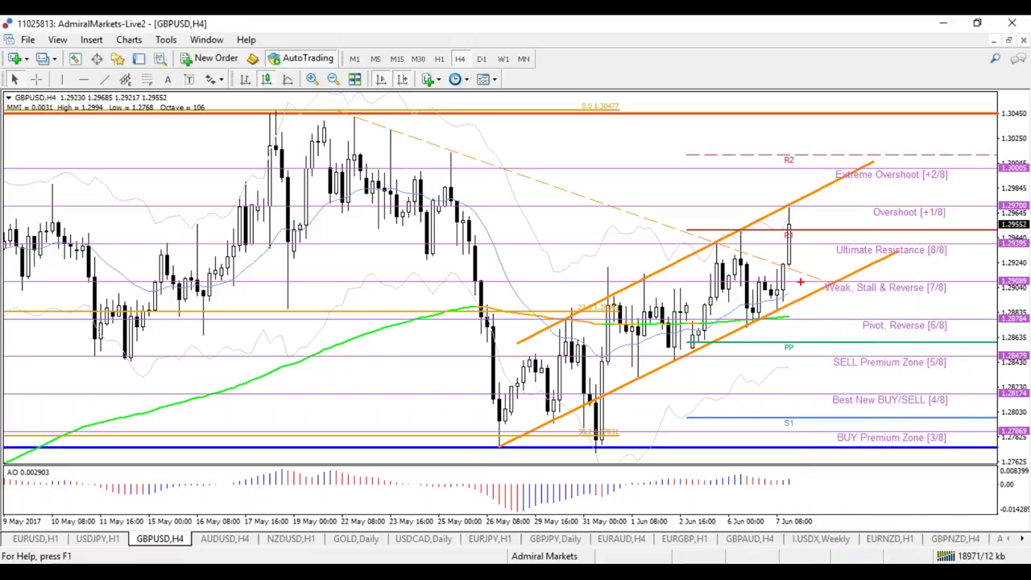
mouse_move(820, 127)
mouse_down()
mouse_move(794, 193)
mouse_move(814, 129)
mouse_up()
key(Escape)
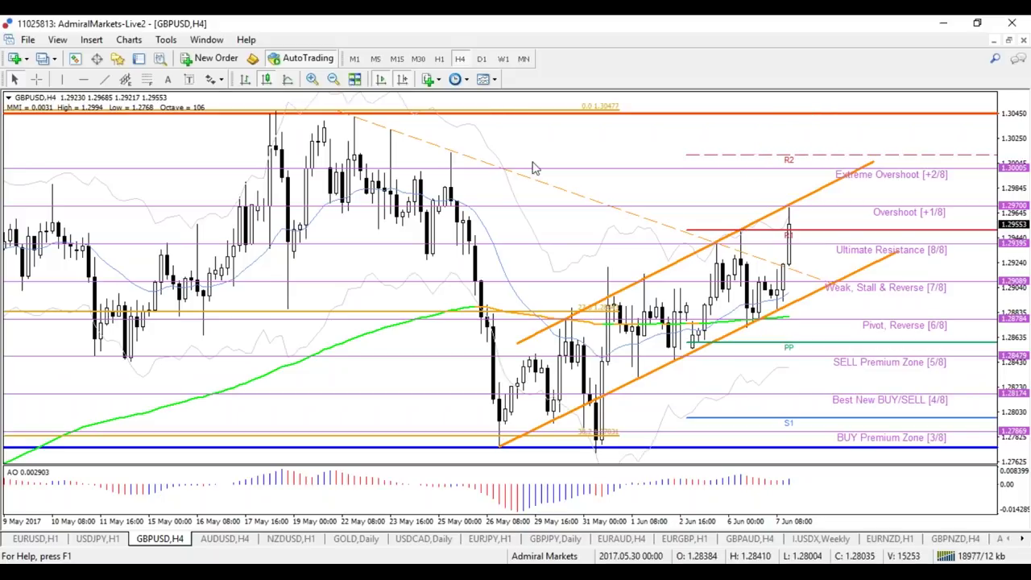
click(481, 58)
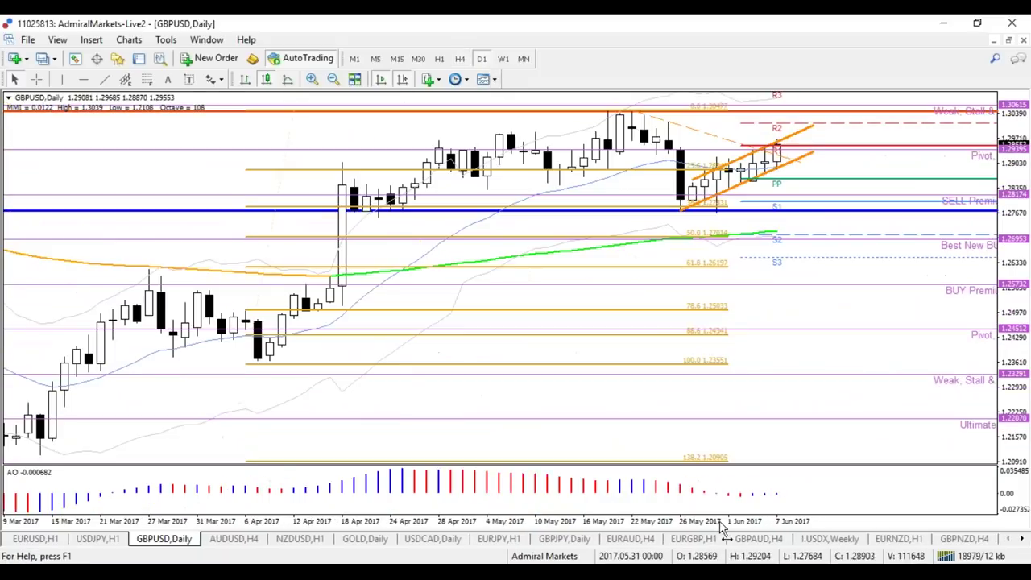
key(plus)
mouse_move(485, 120)
mouse_down()
mouse_move(359, 102)
mouse_move(484, 103)
mouse_up()
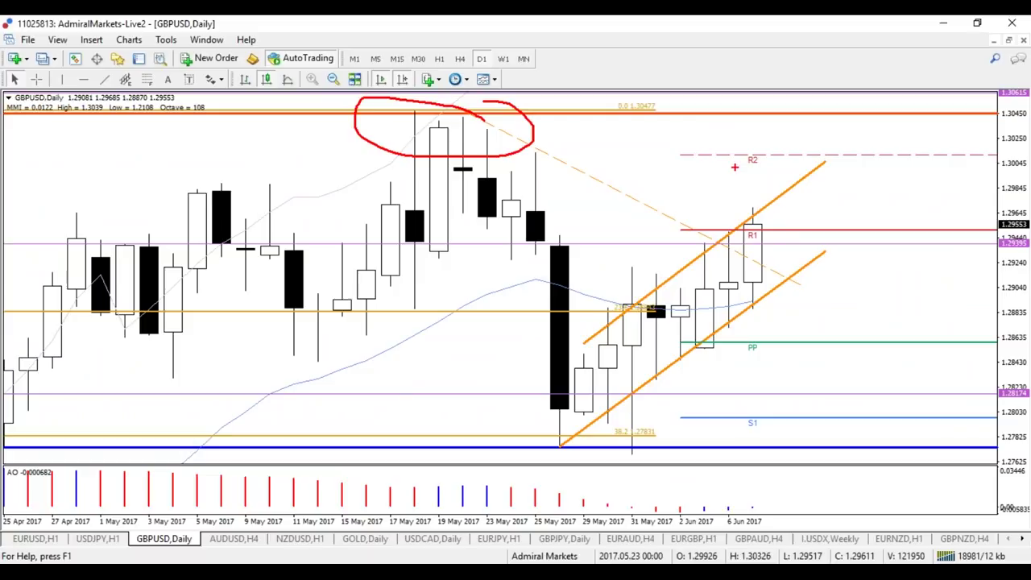
key(Escape)
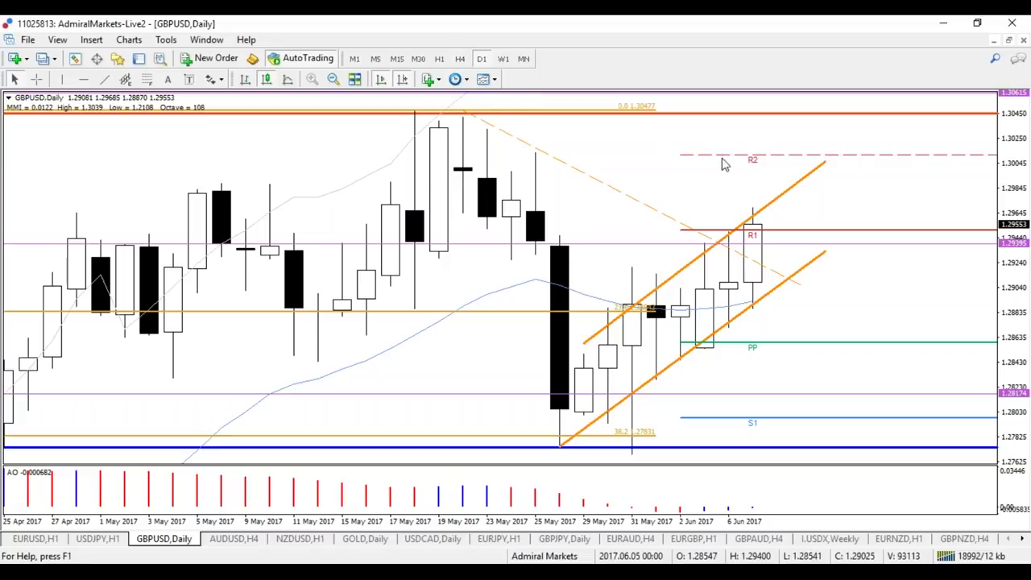
drag(791, 133, 791, 135)
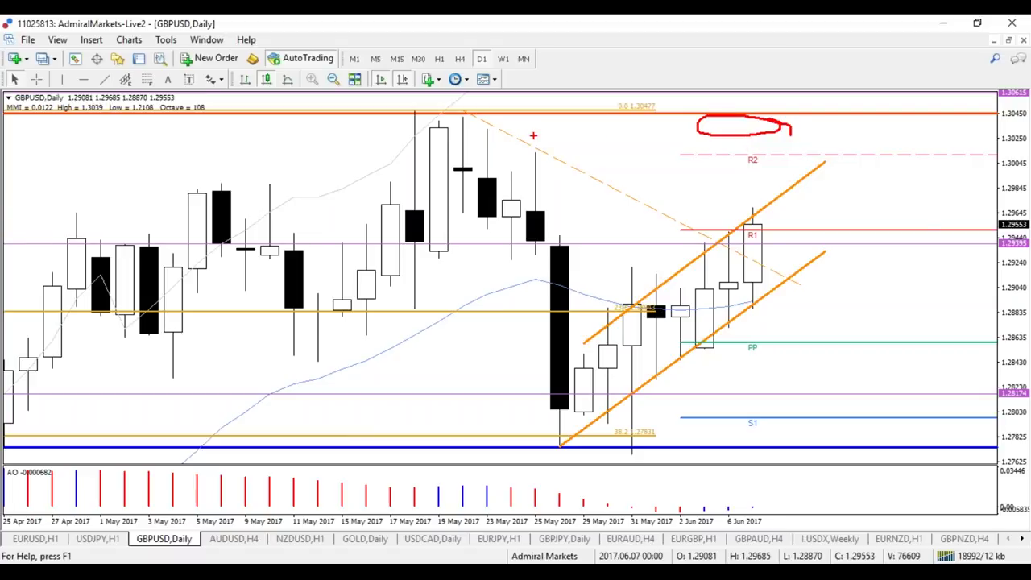
key(e)
mouse_move(781, 140)
mouse_down()
mouse_move(779, 127)
mouse_move(762, 211)
mouse_move(739, 115)
mouse_up()
key(e)
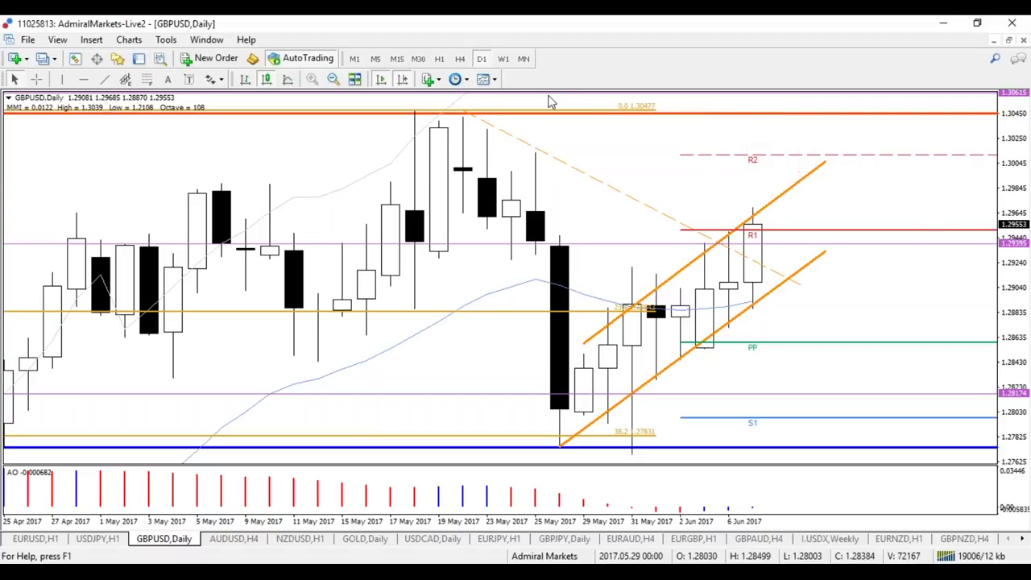
click(460, 58)
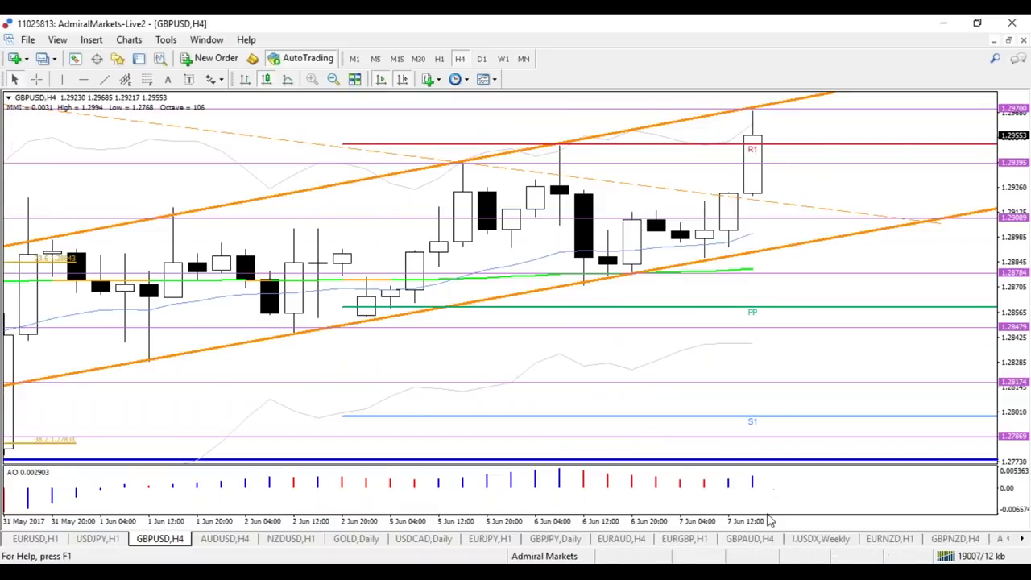
Zoom out, switch GBPUSD to H1 and rescale prices to reveal the R2/S2 and R3/S3 pivots.
drag(771, 520, 749, 527)
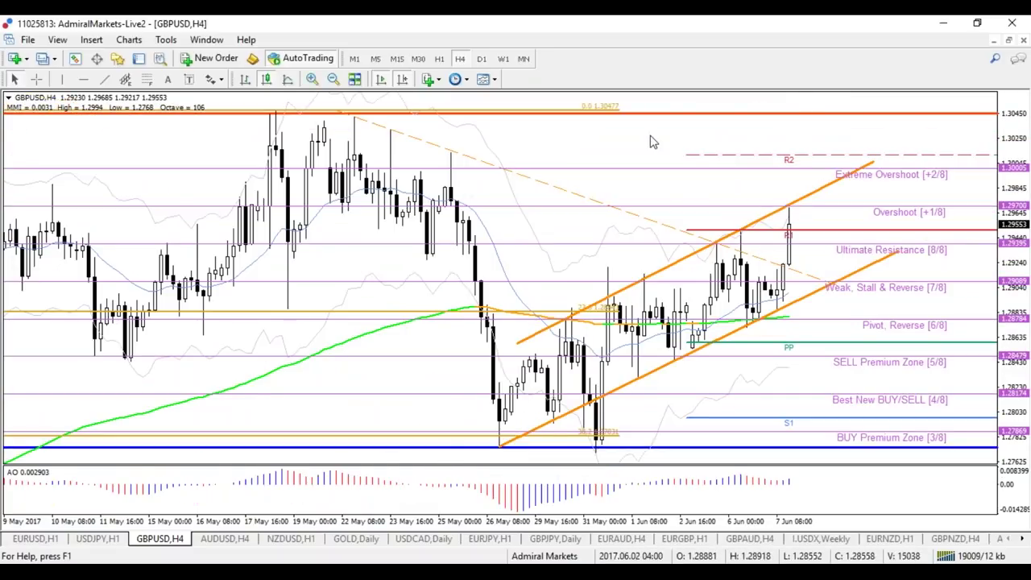
click(440, 59)
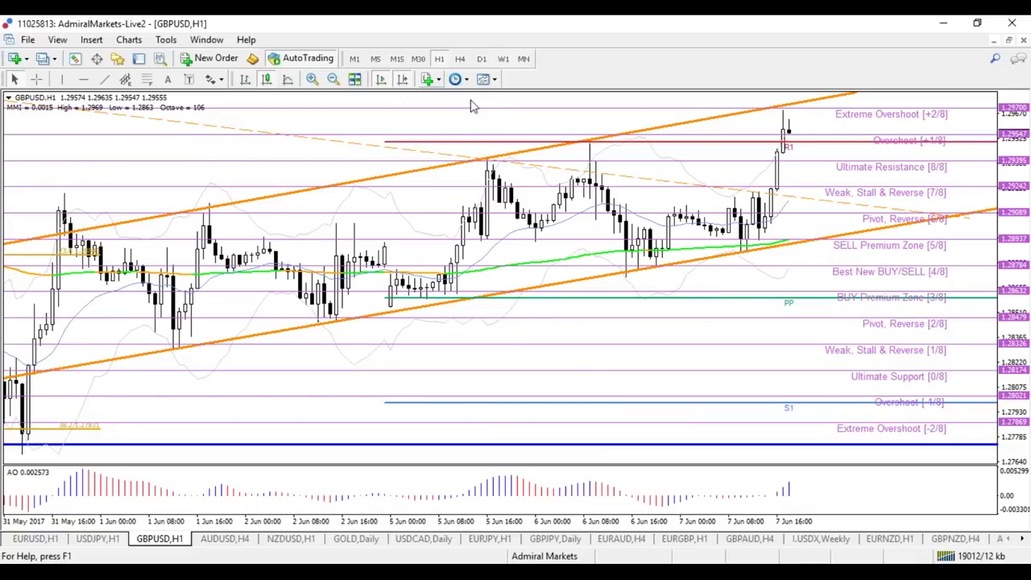
drag(1020, 235, 1016, 298)
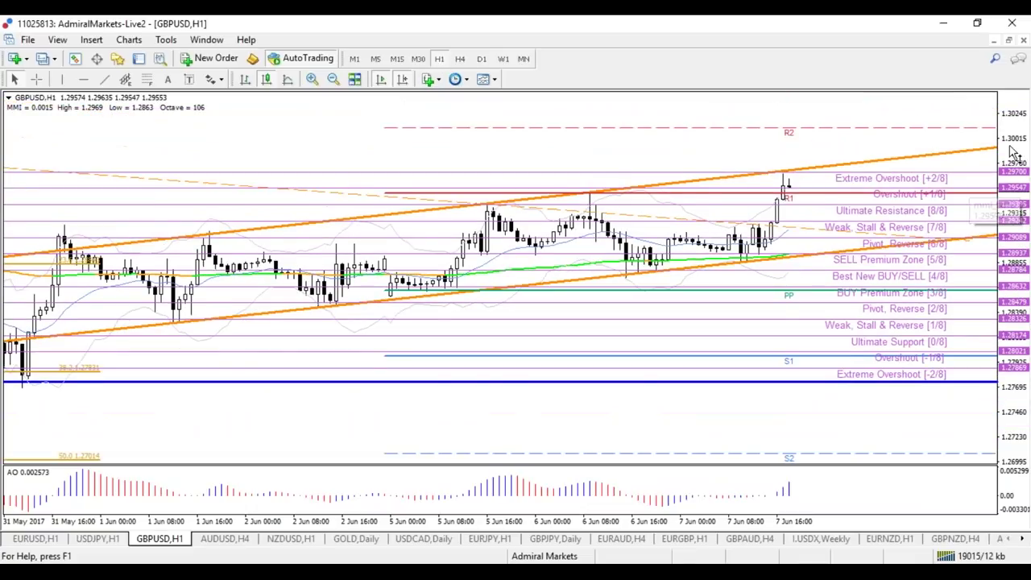
drag(1016, 156, 1020, 214)
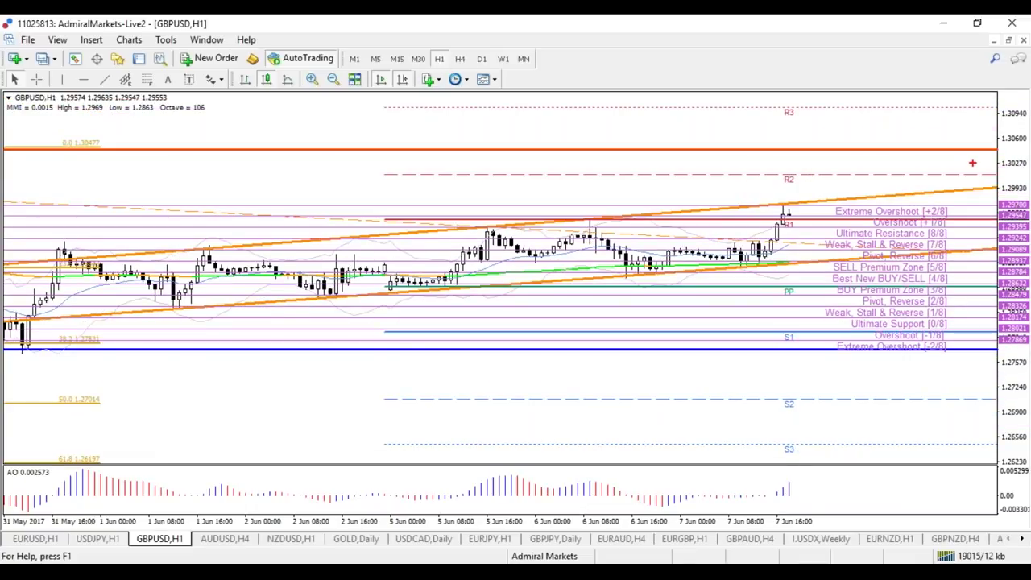
drag(1011, 193, 1007, 133)
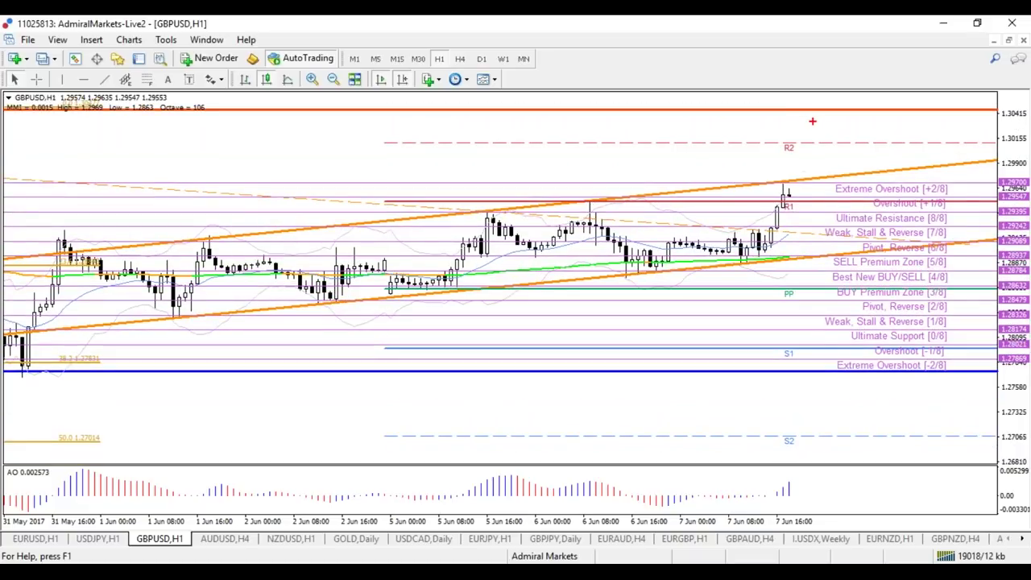
Sketch blue marks around R2 and the Pivot, Reverse [6/8] level on H1, then erase them.
mouse_move(813, 120)
mouse_down()
mouse_move(810, 183)
mouse_move(764, 104)
mouse_up()
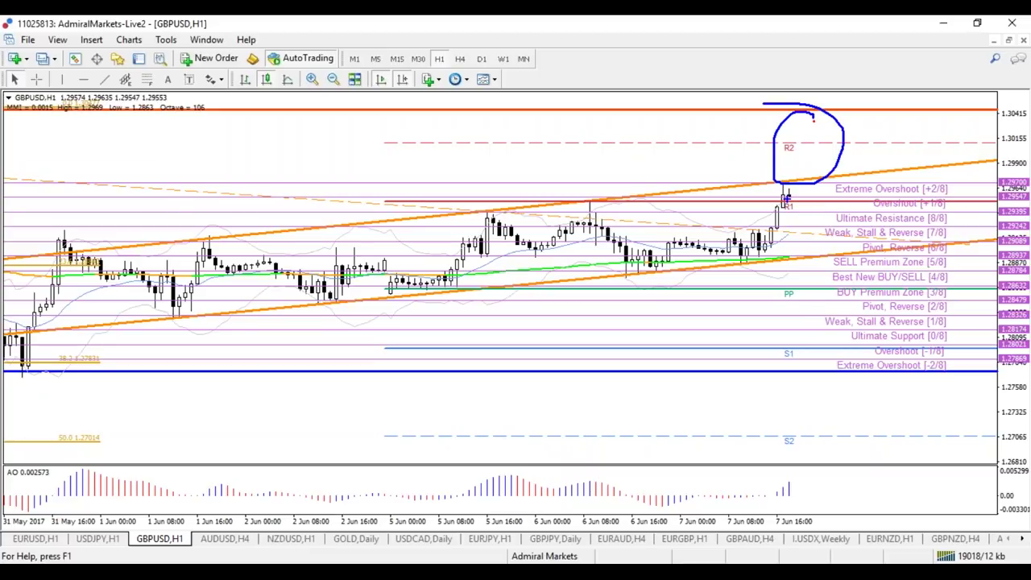
mouse_move(786, 184)
mouse_down()
mouse_move(786, 161)
mouse_move(794, 191)
mouse_move(826, 182)
mouse_move(867, 119)
mouse_move(876, 134)
mouse_move(841, 134)
mouse_up()
mouse_move(933, 172)
mouse_down()
mouse_move(1027, 45)
mouse_move(1023, 96)
mouse_move(1014, 24)
mouse_up()
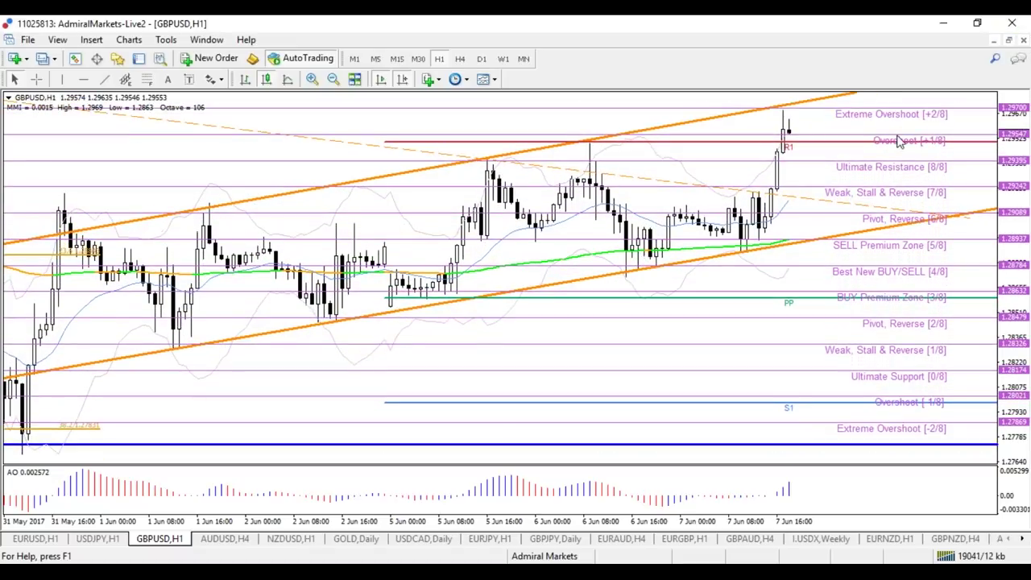
mouse_move(786, 129)
mouse_down()
mouse_move(881, 219)
mouse_move(830, 211)
mouse_move(864, 197)
mouse_move(862, 214)
mouse_move(927, 126)
mouse_move(944, 142)
mouse_up()
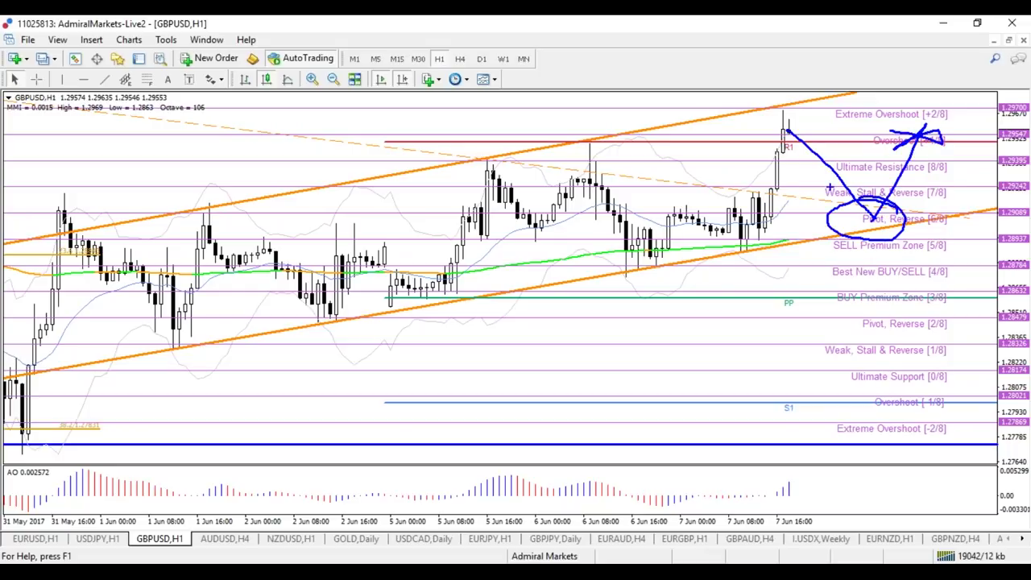
key(e)
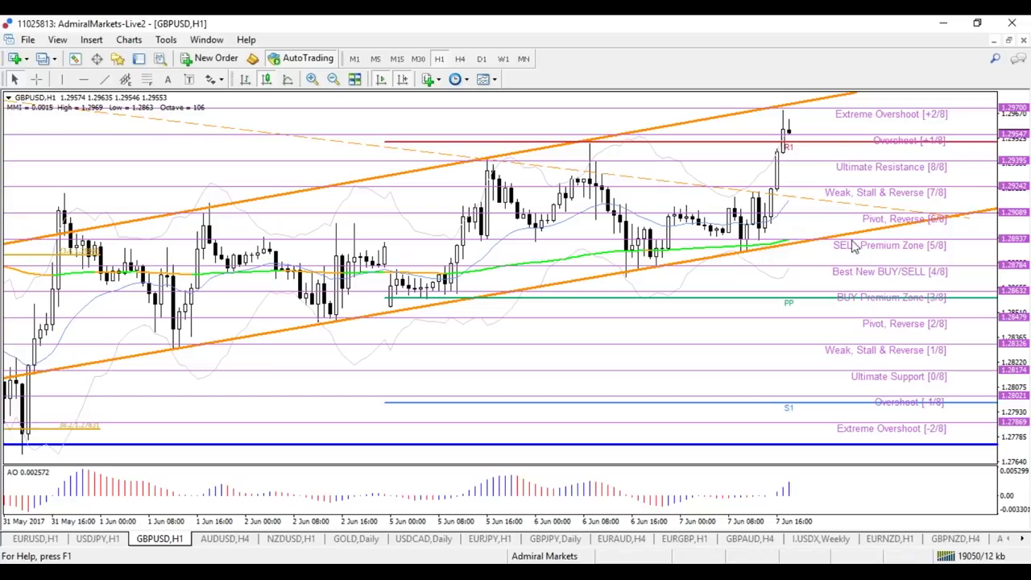
mouse_move(862, 221)
mouse_down()
mouse_move(864, 235)
mouse_move(843, 208)
mouse_up()
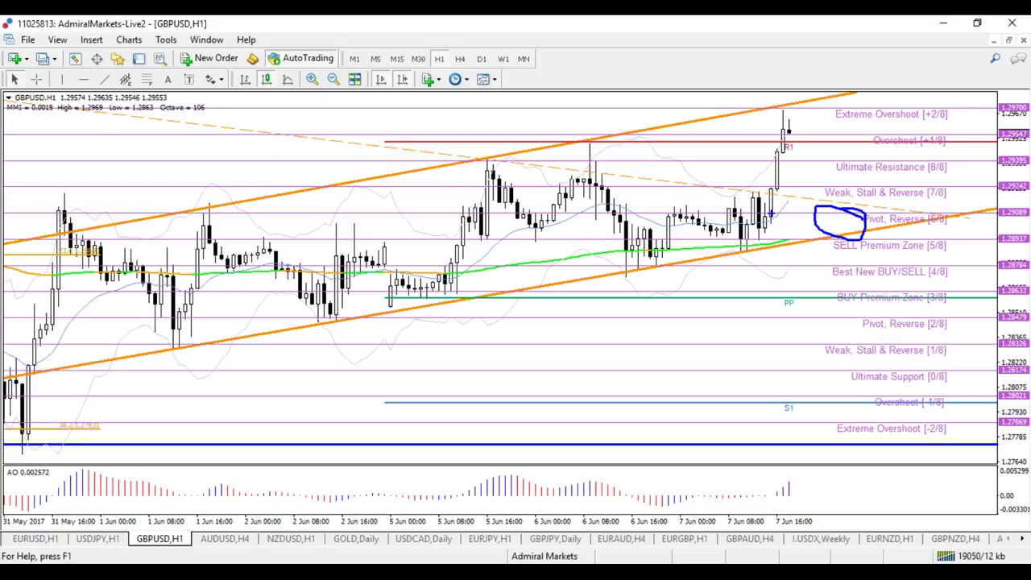
key(Escape)
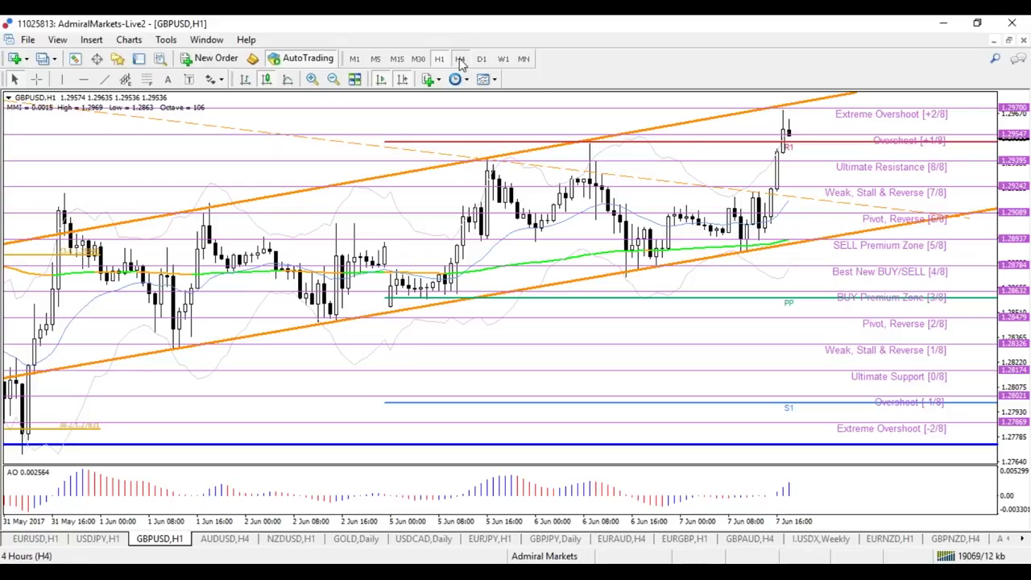
On H4, circle the Weak, Stall & Reverse [7/8] level and the 1.3048 top line in blue.
click(461, 59)
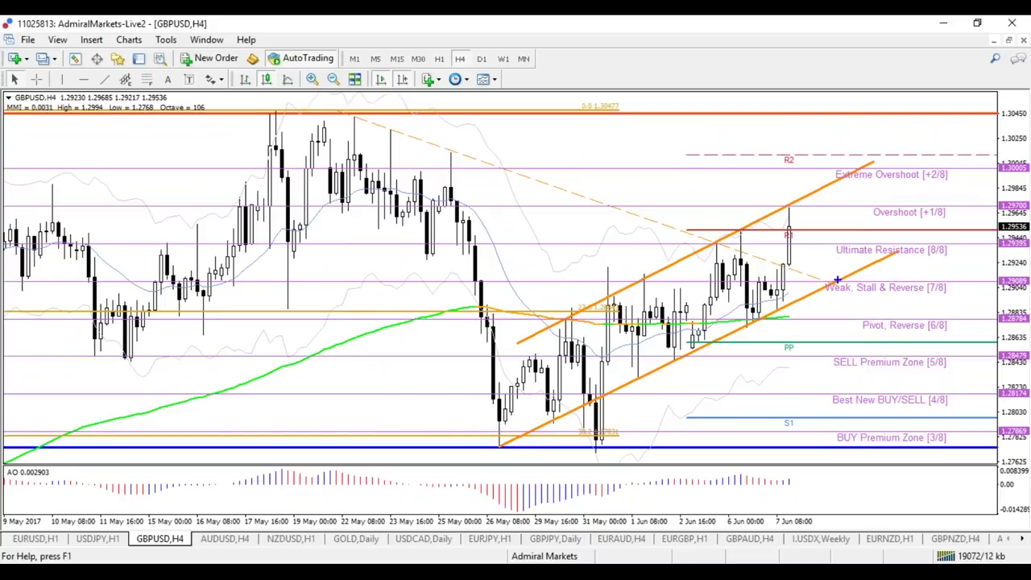
drag(842, 285, 828, 299)
mouse_move(817, 130)
mouse_down()
mouse_move(762, 121)
mouse_move(801, 115)
mouse_move(807, 131)
mouse_up()
Write blue 4s beside both ellipses and draw green boxes with ticks near the latest candle.
mouse_move(843, 98)
mouse_down()
mouse_move(841, 112)
mouse_move(880, 111)
mouse_move(873, 143)
mouse_up()
drag(891, 268, 914, 325)
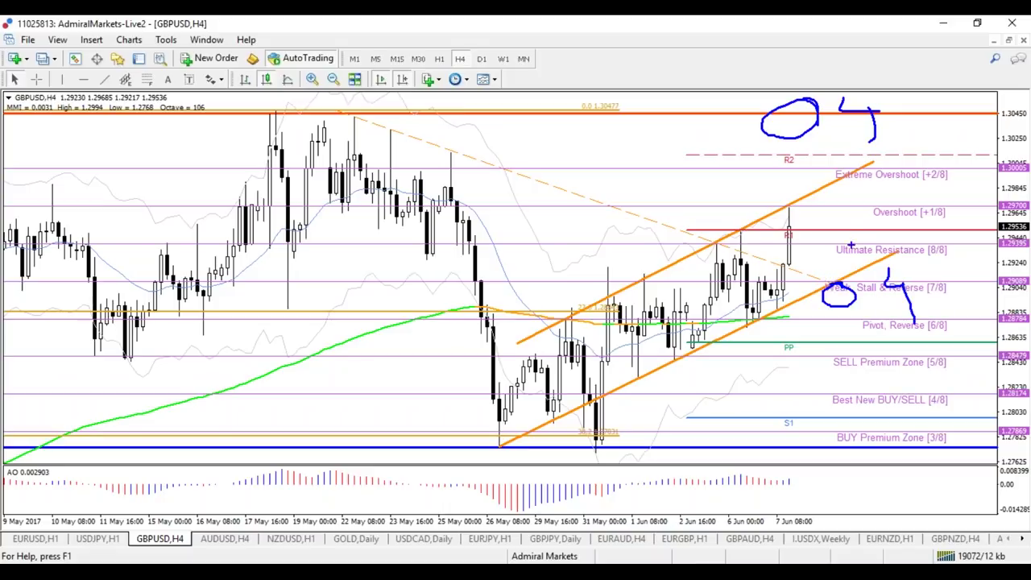
mouse_move(812, 263)
mouse_down()
mouse_move(843, 264)
mouse_move(825, 265)
mouse_move(834, 284)
mouse_move(845, 249)
mouse_move(858, 264)
mouse_up()
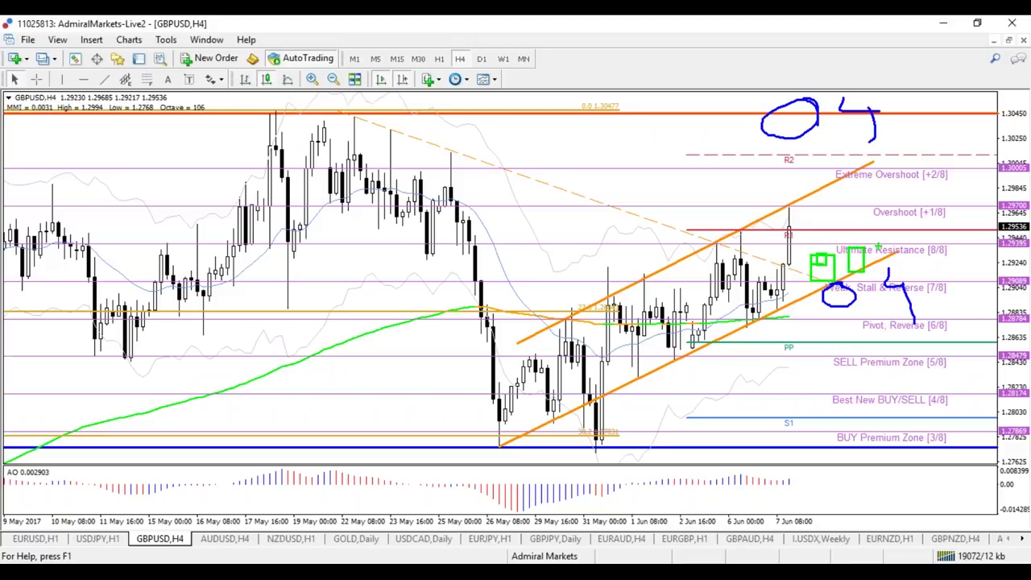
mouse_move(797, 202)
mouse_down()
mouse_move(809, 193)
mouse_move(830, 211)
mouse_move(794, 197)
mouse_up()
drag(856, 190, 856, 217)
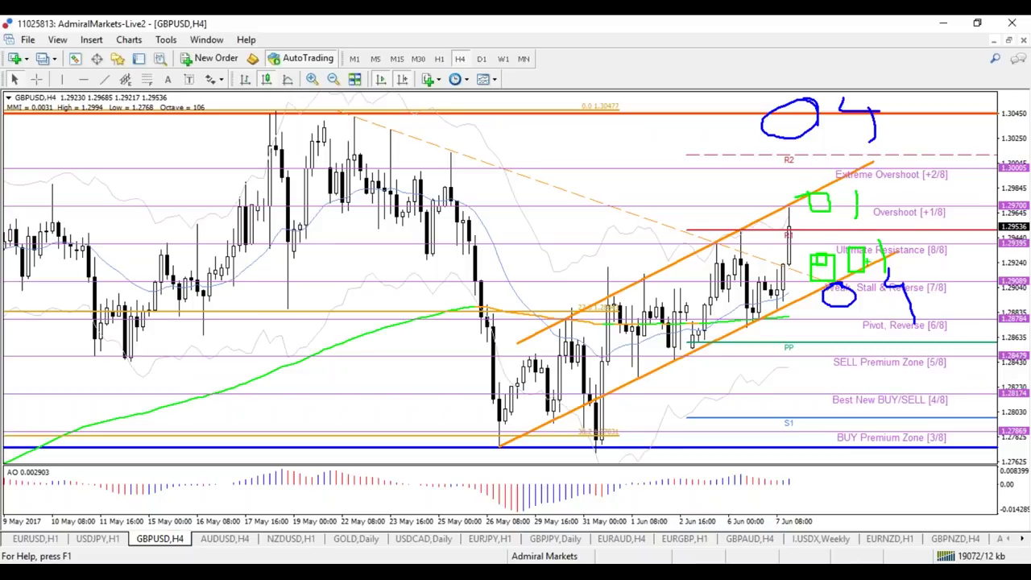
Draw red arrows down and blue arrows up toward R2, then erase all the sketches.
mouse_move(845, 306)
mouse_down()
mouse_move(855, 369)
mouse_move(891, 330)
mouse_up()
mouse_move(915, 112)
mouse_down()
mouse_move(933, 158)
mouse_move(943, 150)
mouse_up()
mouse_move(830, 211)
mouse_down()
mouse_move(860, 156)
mouse_move(868, 166)
mouse_up()
drag(831, 266, 855, 230)
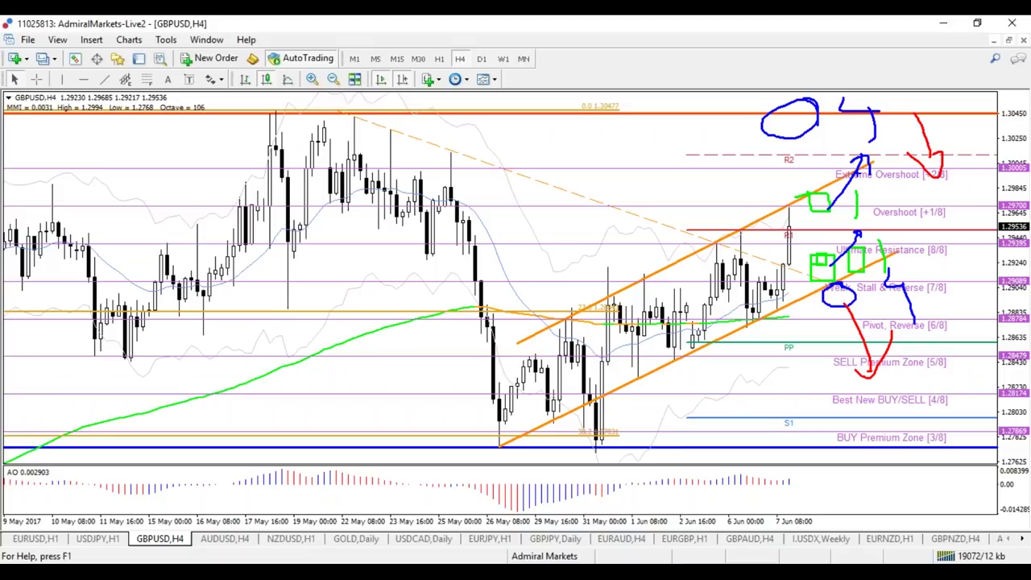
key(Escape)
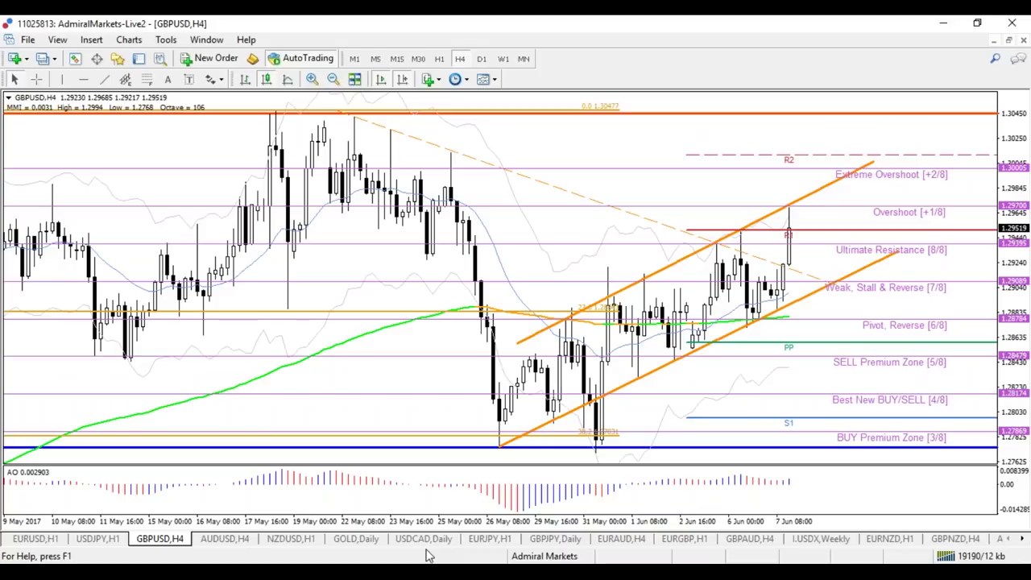
Bring up the GBPJPY daily chart from the chart tabs.
click(537, 540)
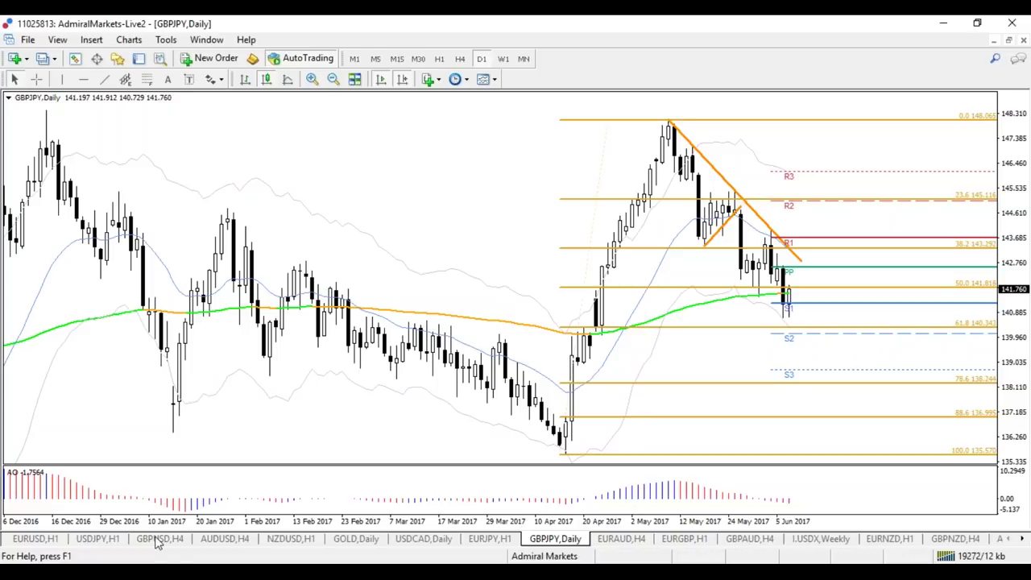
Open the USDJPY chart tab and switch it to the D1 timeframe.
click(97, 538)
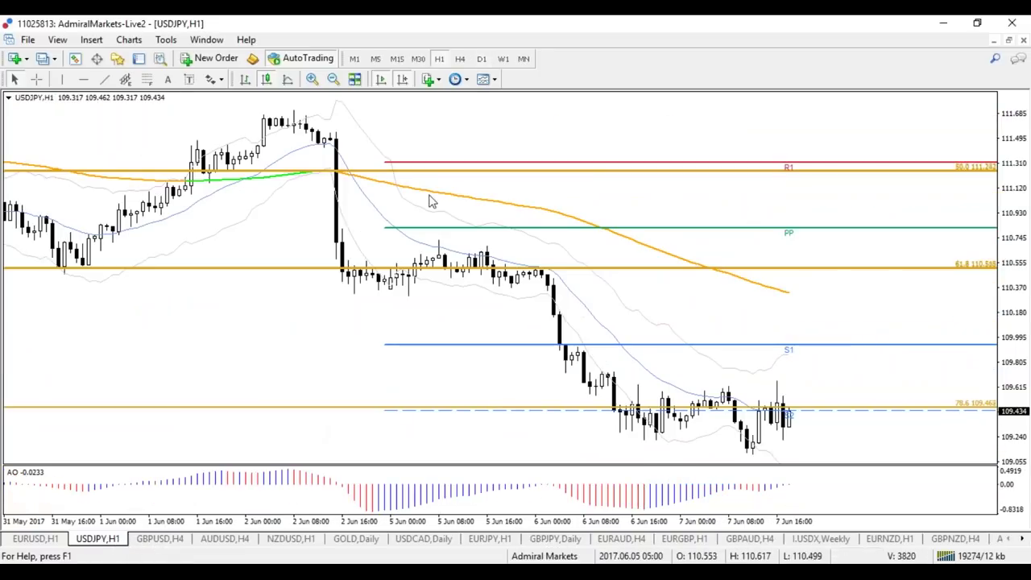
click(482, 63)
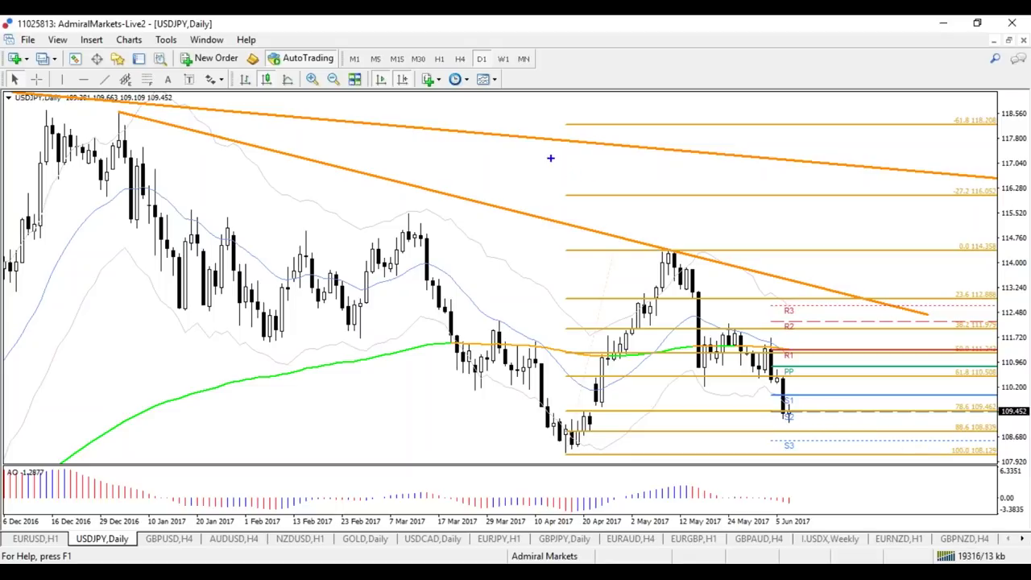
Sketch a blue double-headed arrow with a circled 'PA' label on USDJPY daily, then clear it.
mouse_move(542, 153)
mouse_down()
mouse_move(532, 169)
mouse_move(549, 173)
mouse_move(571, 155)
mouse_move(592, 171)
mouse_move(650, 160)
mouse_move(618, 169)
mouse_up()
drag(684, 151, 687, 176)
drag(686, 153, 695, 166)
mouse_move(722, 182)
mouse_down()
mouse_move(736, 150)
mouse_move(756, 179)
mouse_up()
drag(722, 173, 760, 165)
mouse_move(777, 145)
mouse_down()
mouse_move(717, 107)
mouse_move(585, 214)
mouse_move(701, 103)
mouse_up()
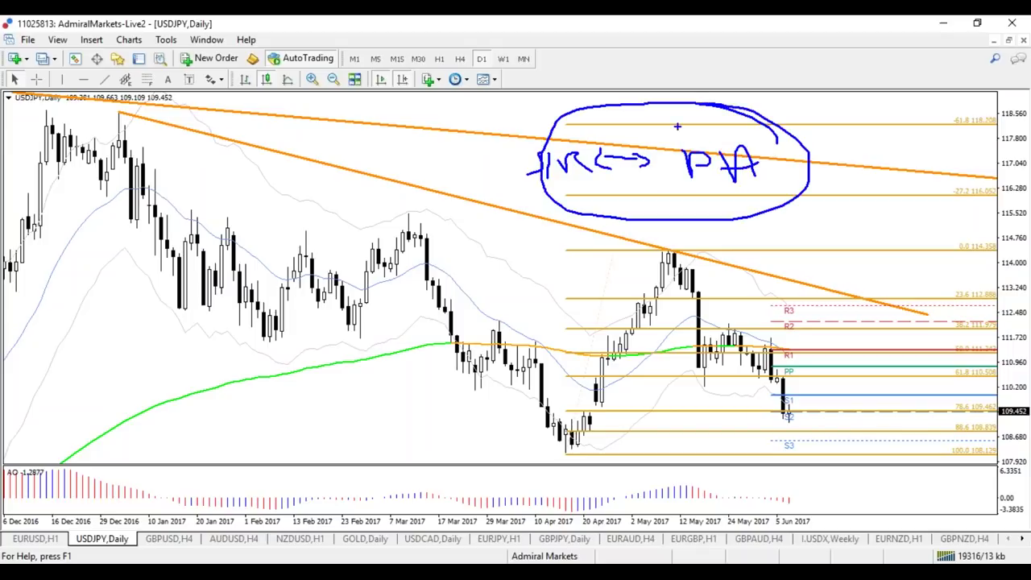
mouse_move(766, 119)
mouse_down()
mouse_move(804, 137)
mouse_move(631, 97)
mouse_up()
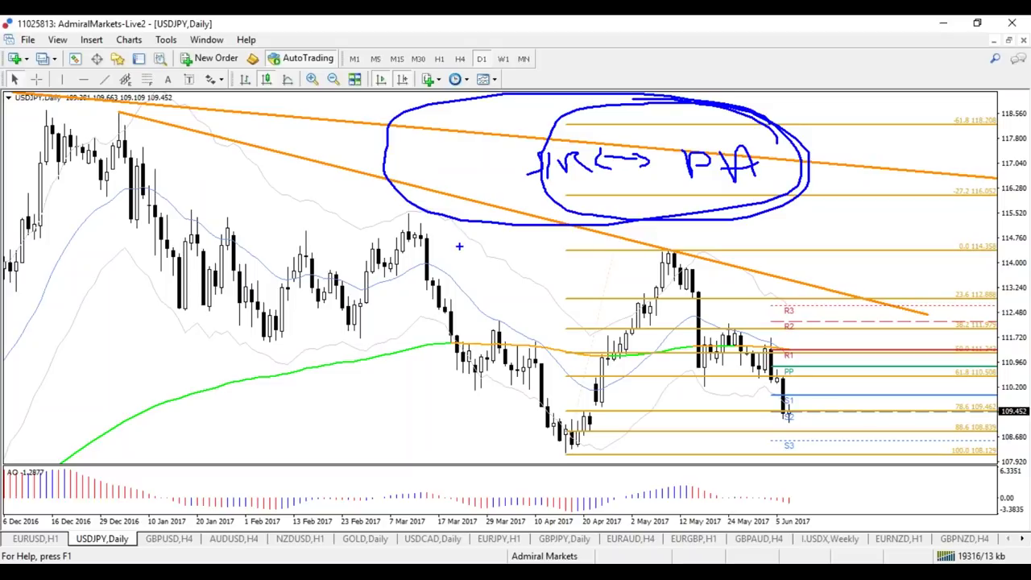
key(Escape)
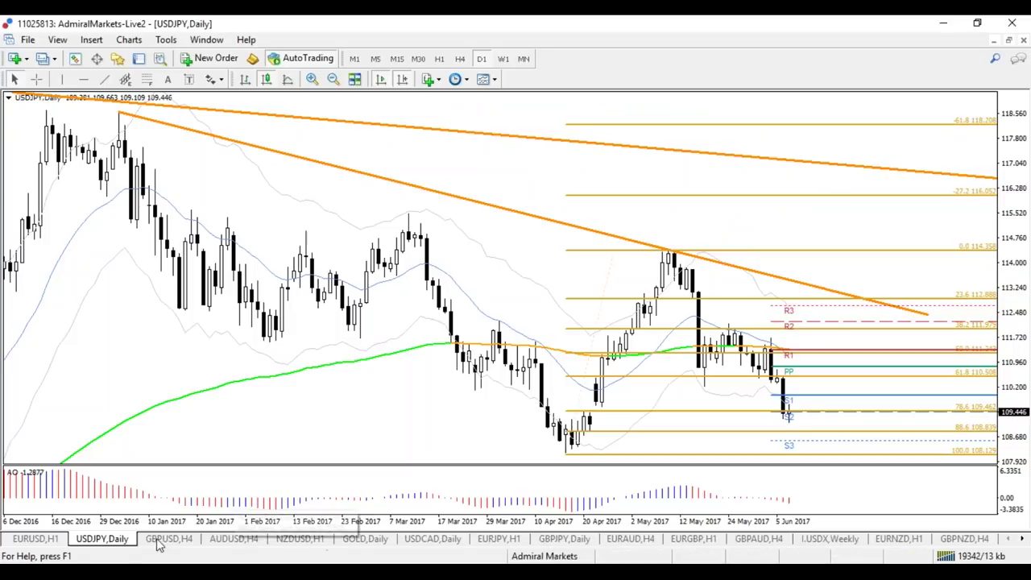
Flip through the EURUSD and GBPUSD tabs, then show USDJPY on the hourly timeframe.
click(41, 539)
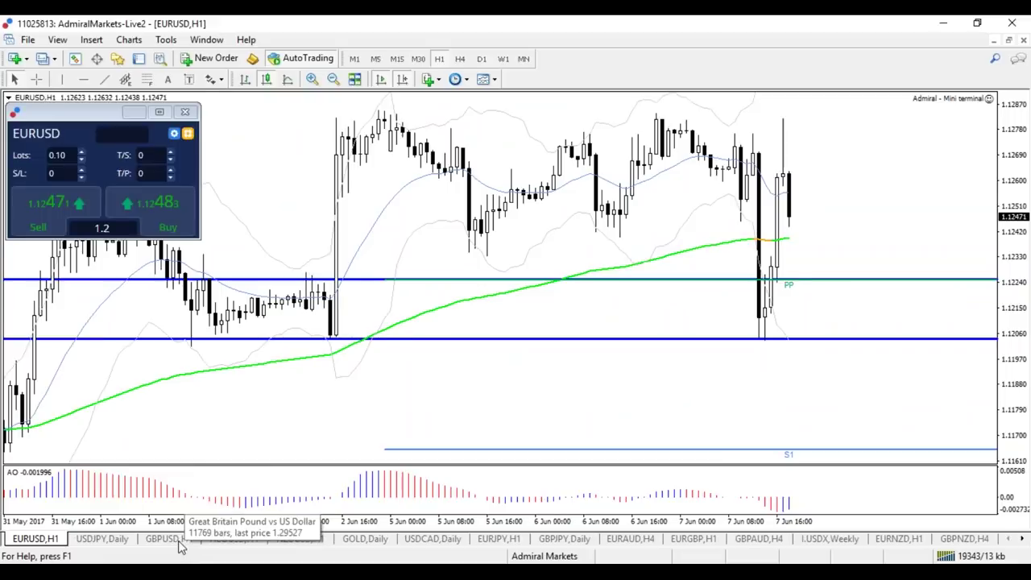
click(173, 540)
click(105, 539)
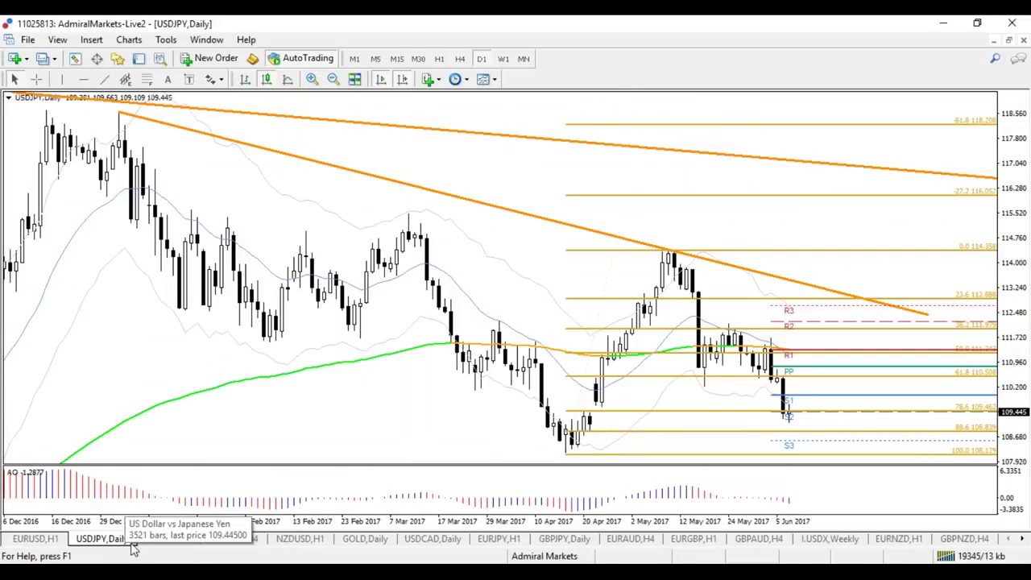
click(439, 59)
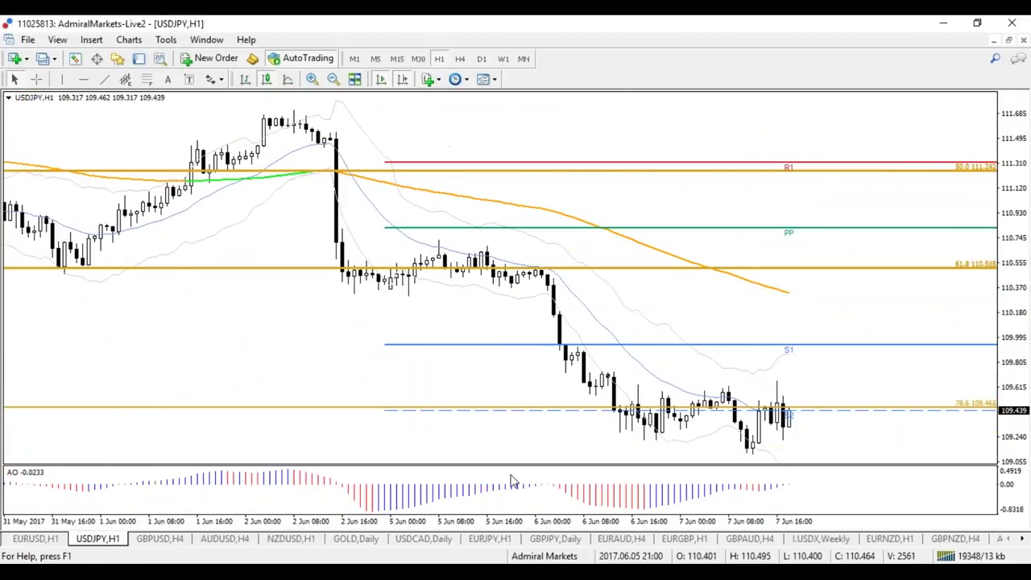
From the admiralmarkets.com Chrome window, open Education's Forex & CFD Webinars page and scroll the listing.
mouse_move(369, 569)
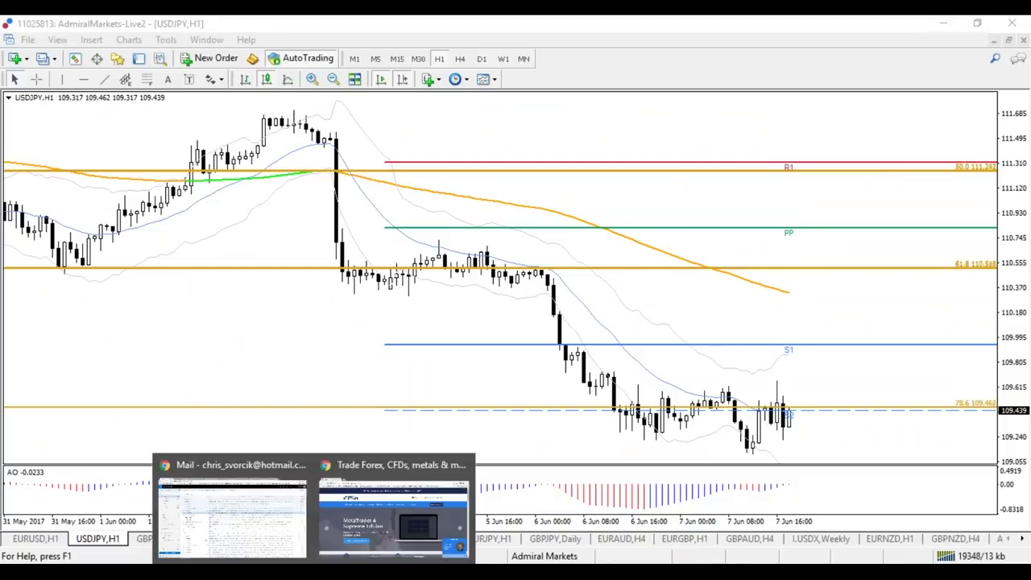
click(367, 548)
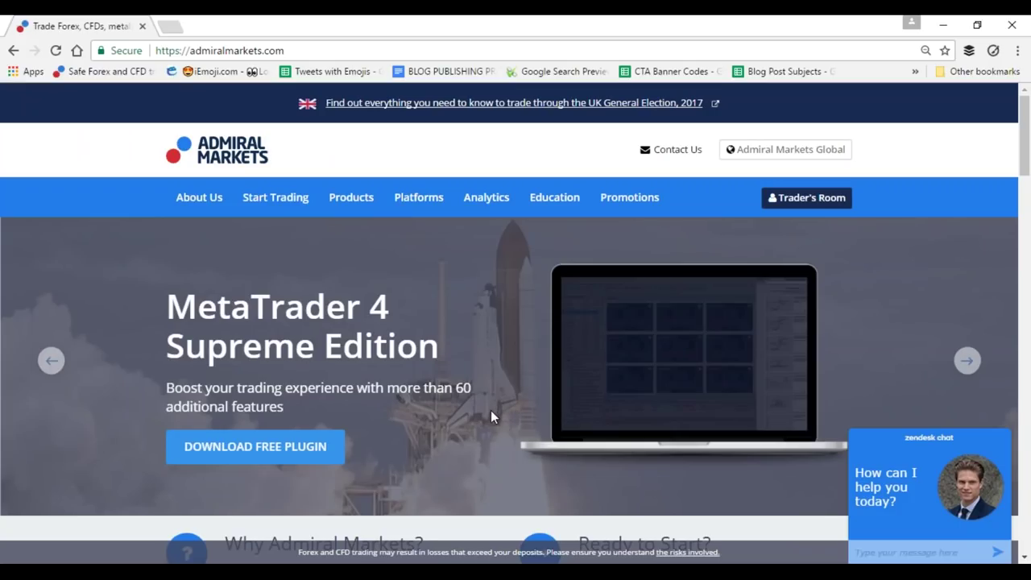
mouse_move(439, 203)
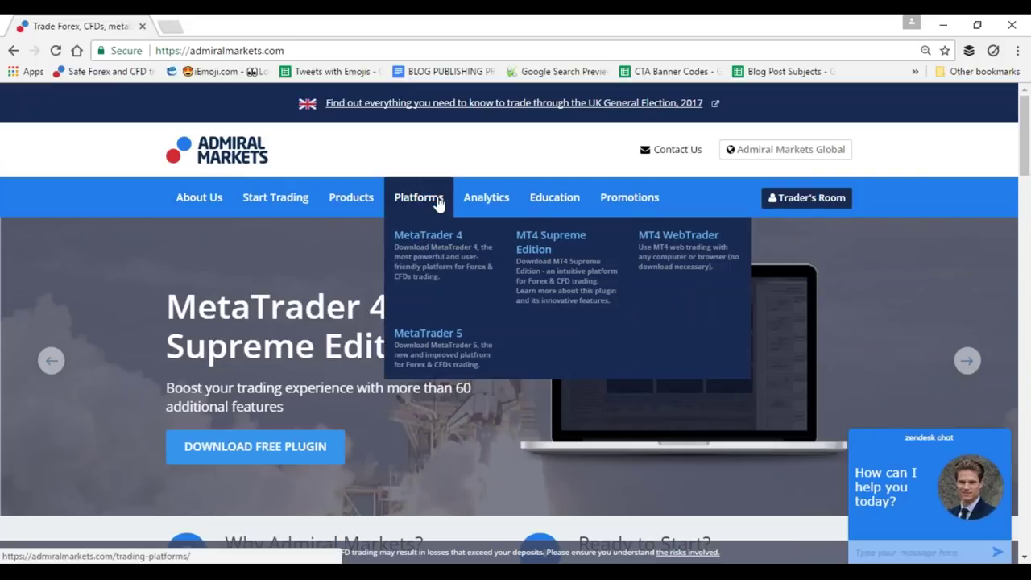
mouse_move(548, 201)
click(524, 431)
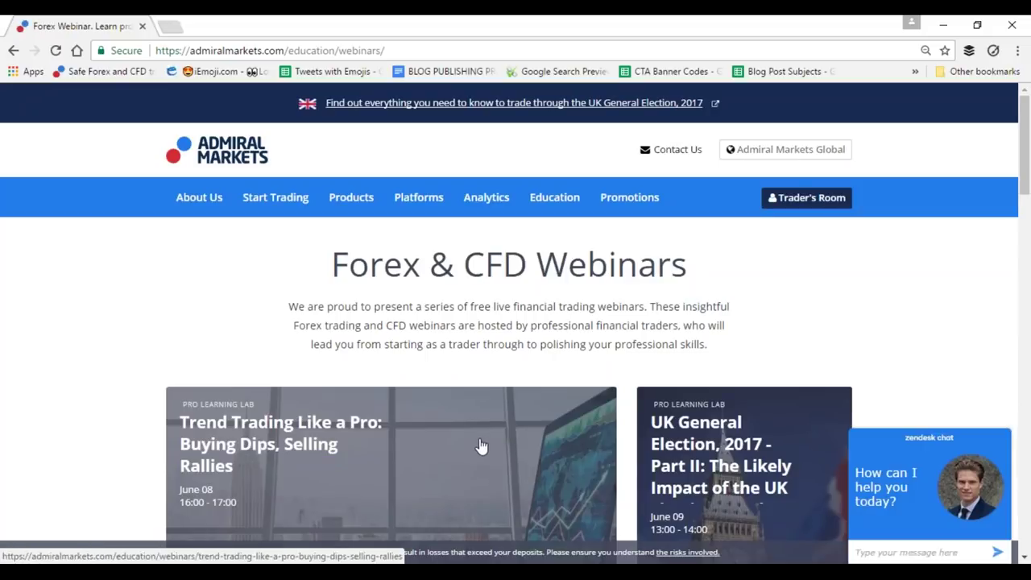
scroll(481, 446, down, 1)
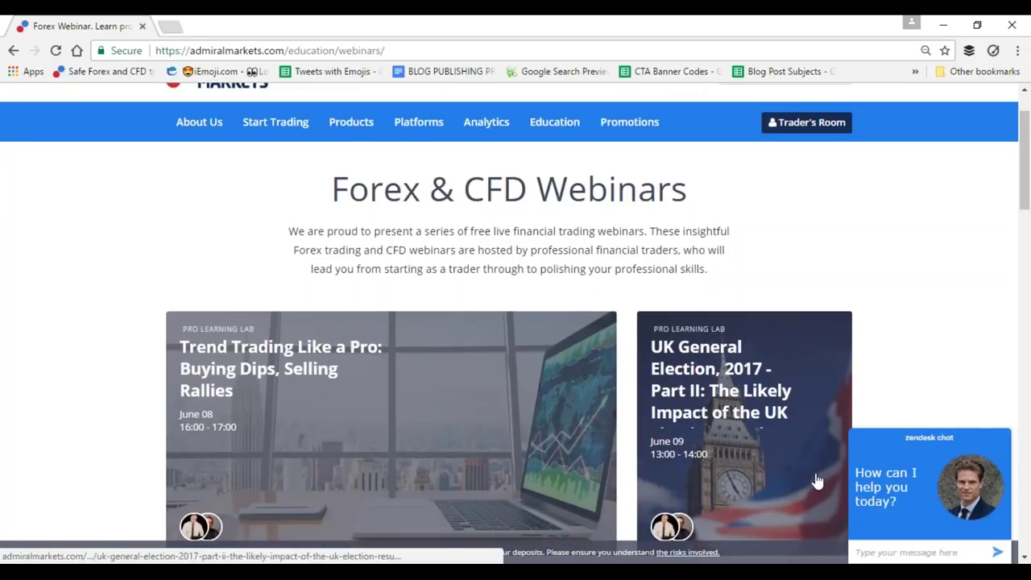
Load more upcoming webinars on the Admiral Markets webinars page and scroll back to the top.
scroll(728, 414, down, 4)
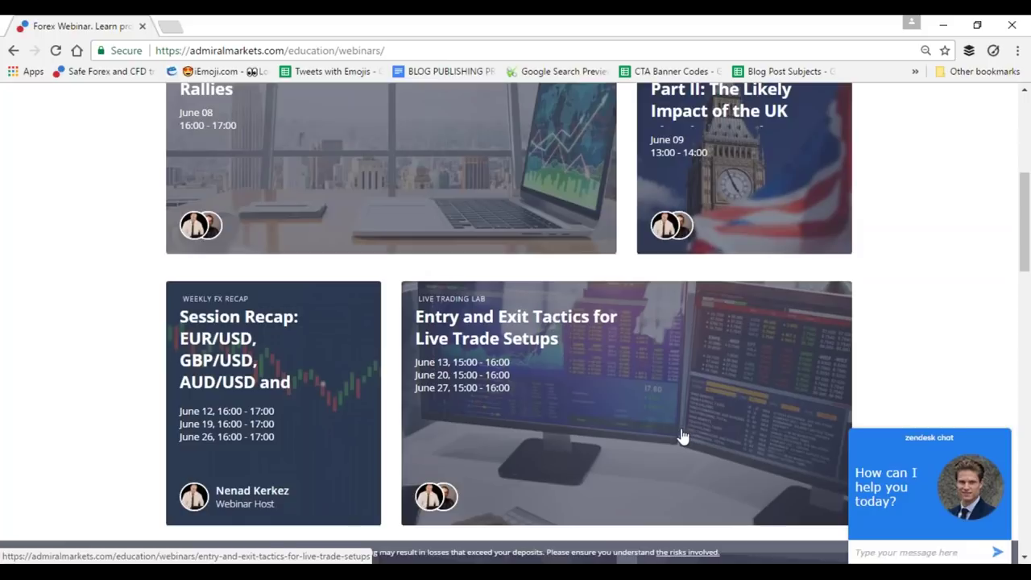
scroll(657, 443, down, 3)
scroll(652, 443, down, 2)
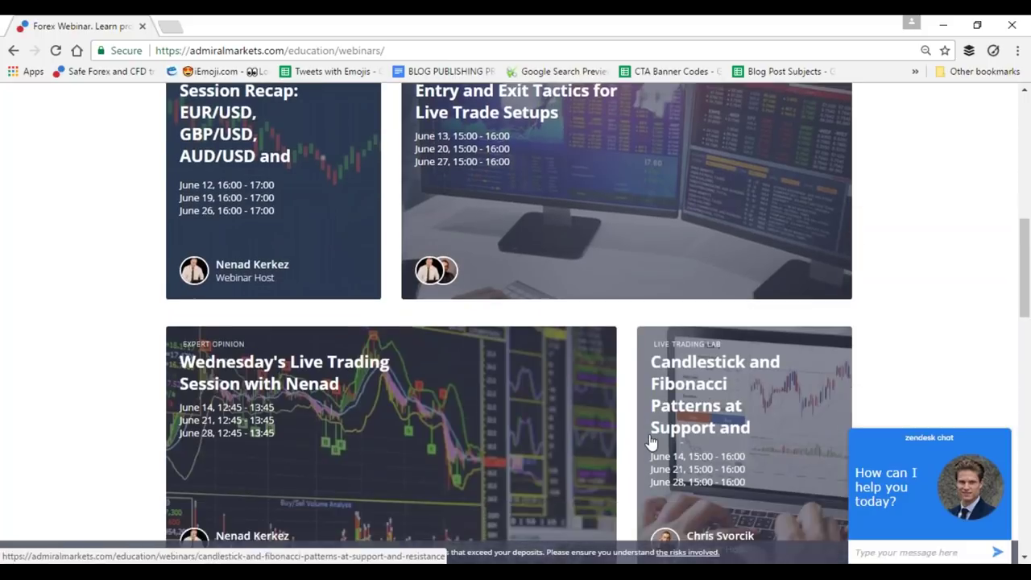
scroll(651, 443, down, 3)
click(525, 424)
scroll(524, 425, down, 3)
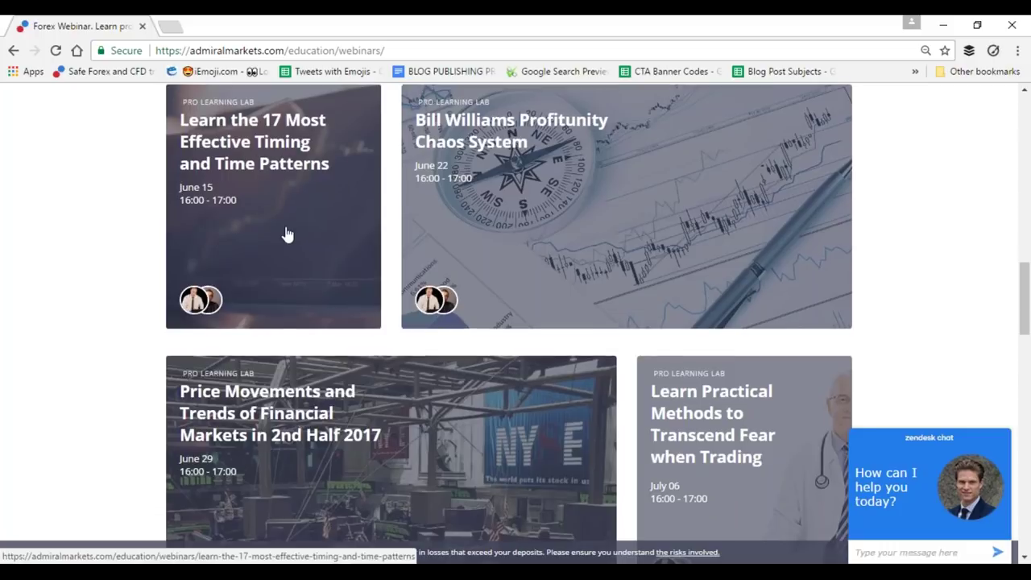
scroll(288, 233, up, 3)
scroll(259, 320, up, 1)
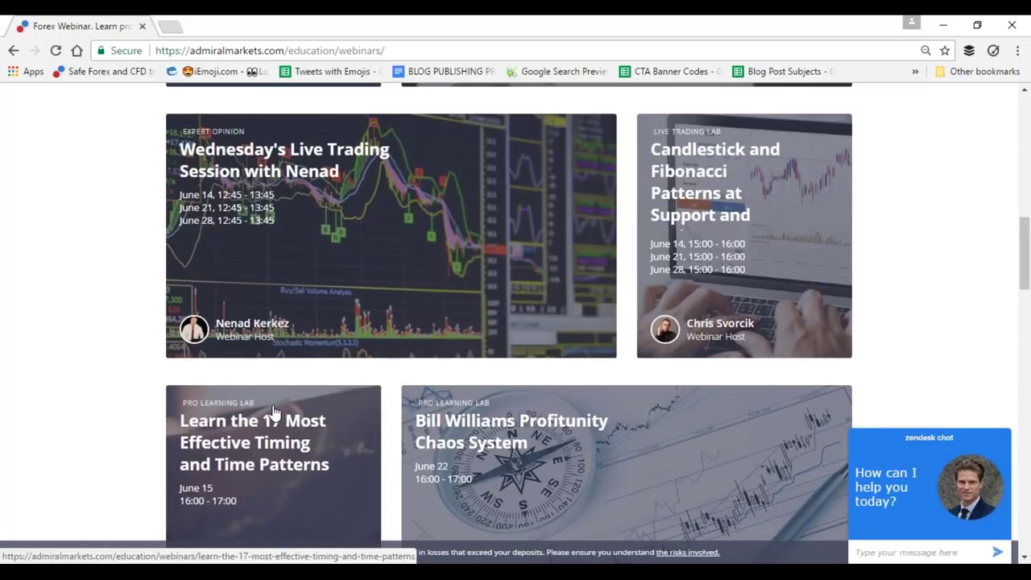
scroll(273, 413, up, 10)
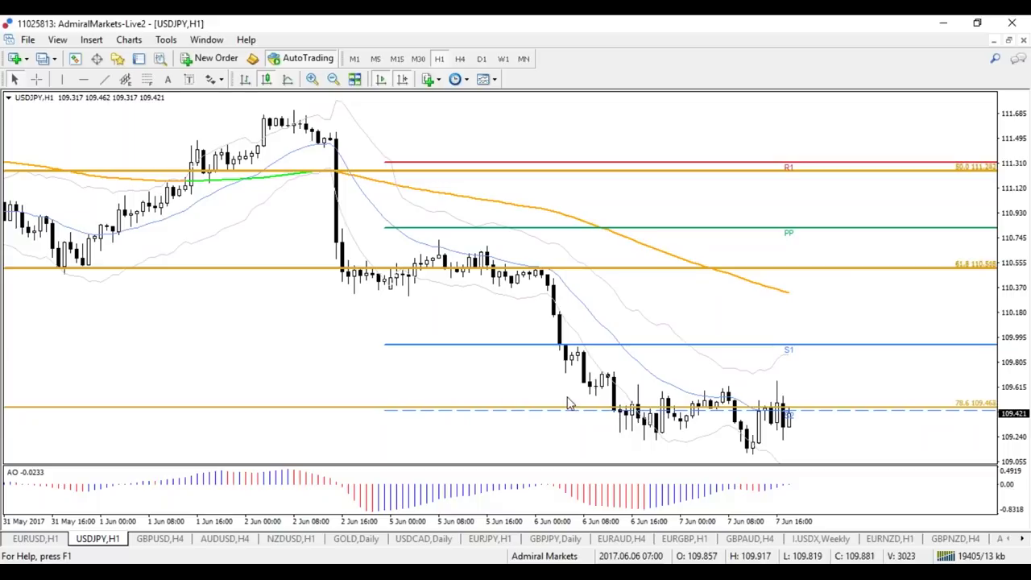
Switch USDJPY from H4 to D1 and frame December 2016 to June 2017.
click(460, 60)
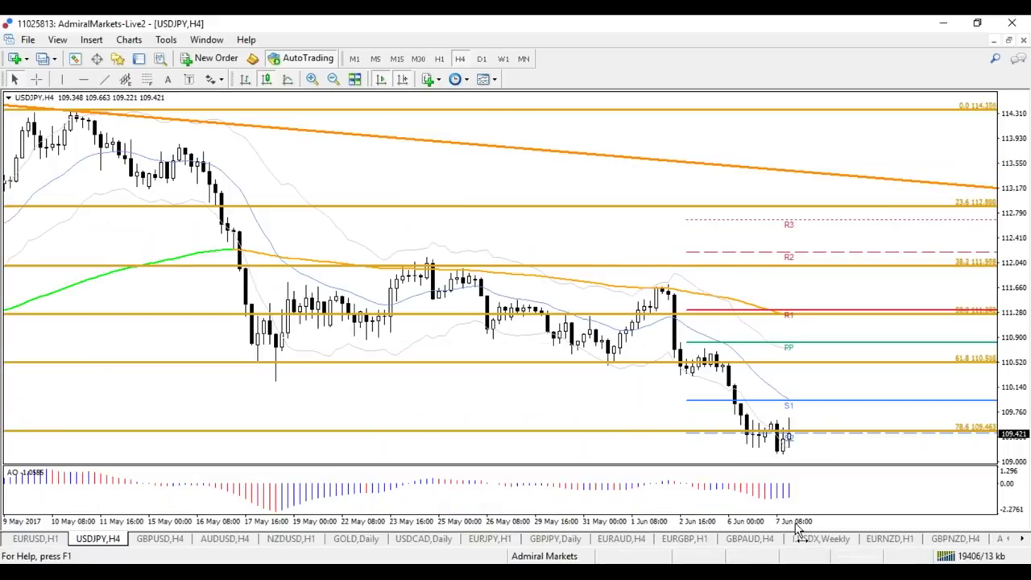
click(481, 59)
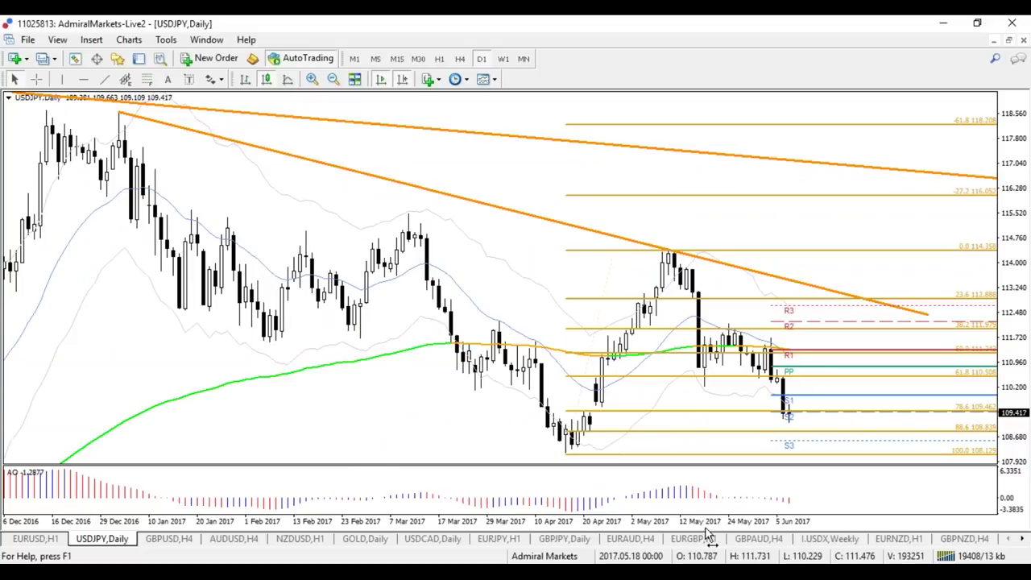
key(plus)
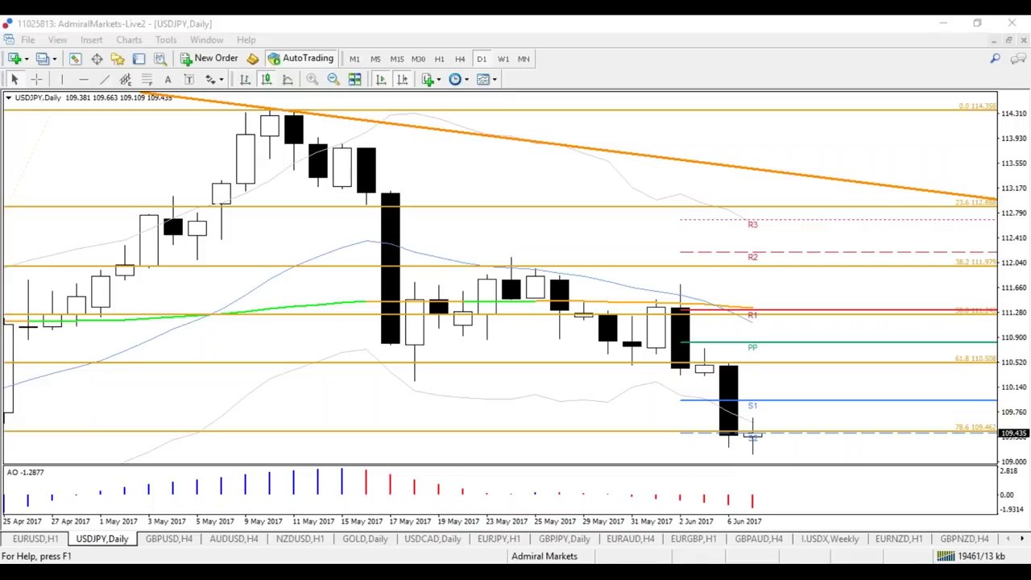
drag(337, 528, 319, 529)
Delete the old Fibonacci retracement and draw a new one over the recent USDJPY daily swing.
right_click(609, 257)
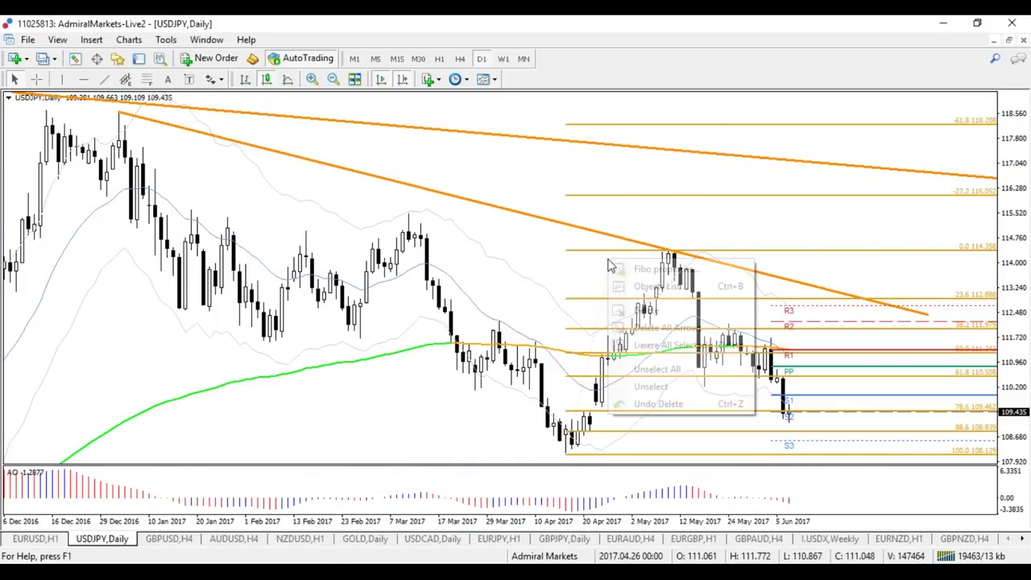
click(625, 309)
click(145, 80)
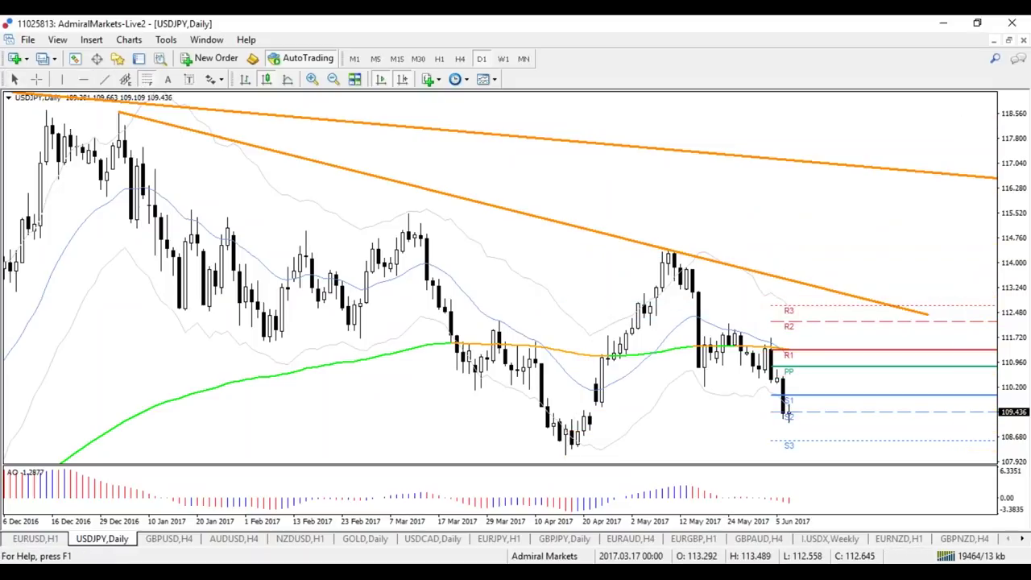
drag(546, 161, 568, 208)
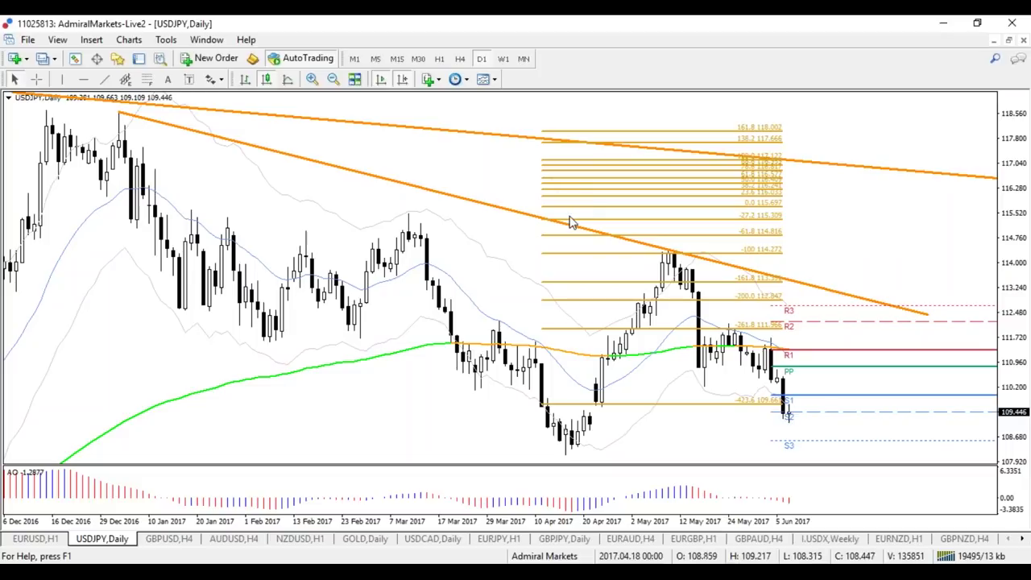
Select the newly drawn Fibonacci retracement on the USDJPY daily chart and delete it.
right_click(568, 215)
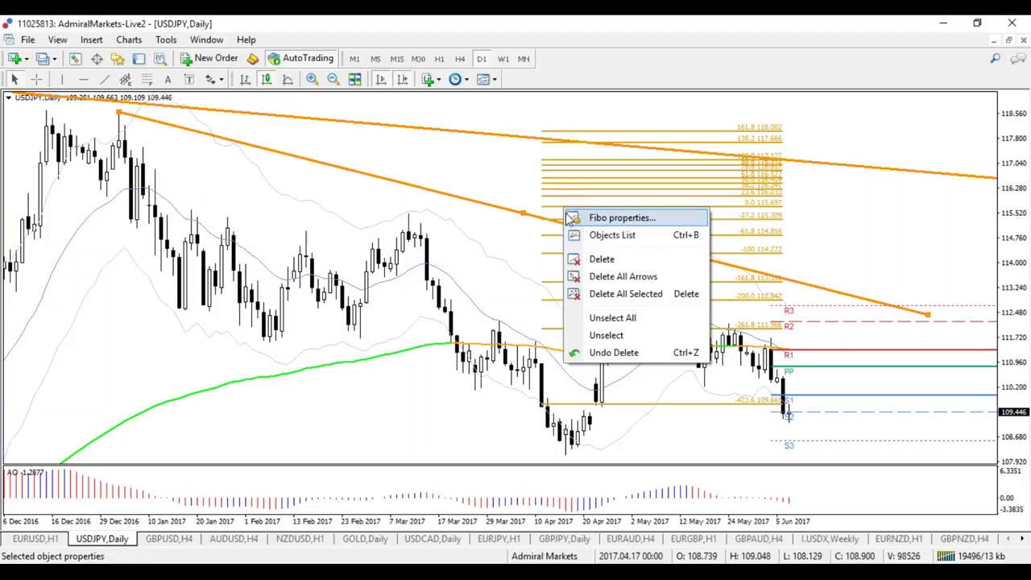
drag(568, 215, 570, 205)
right_click(570, 203)
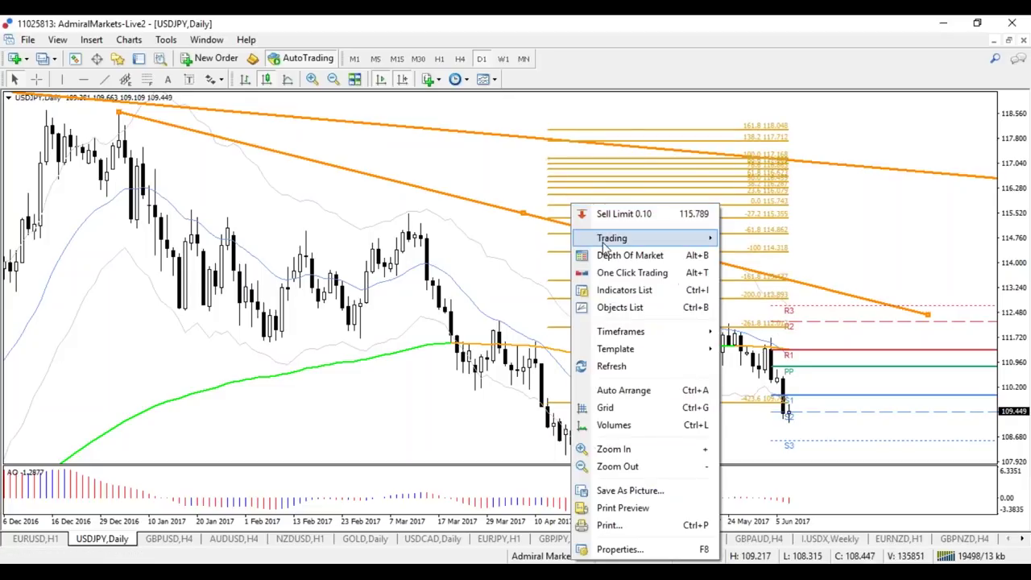
click(567, 170)
right_click(566, 168)
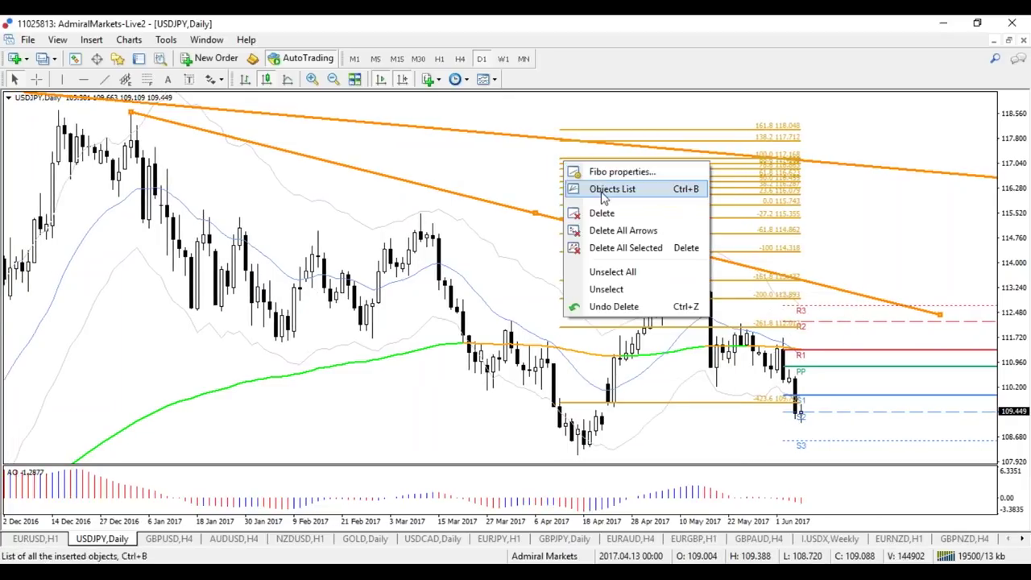
click(587, 212)
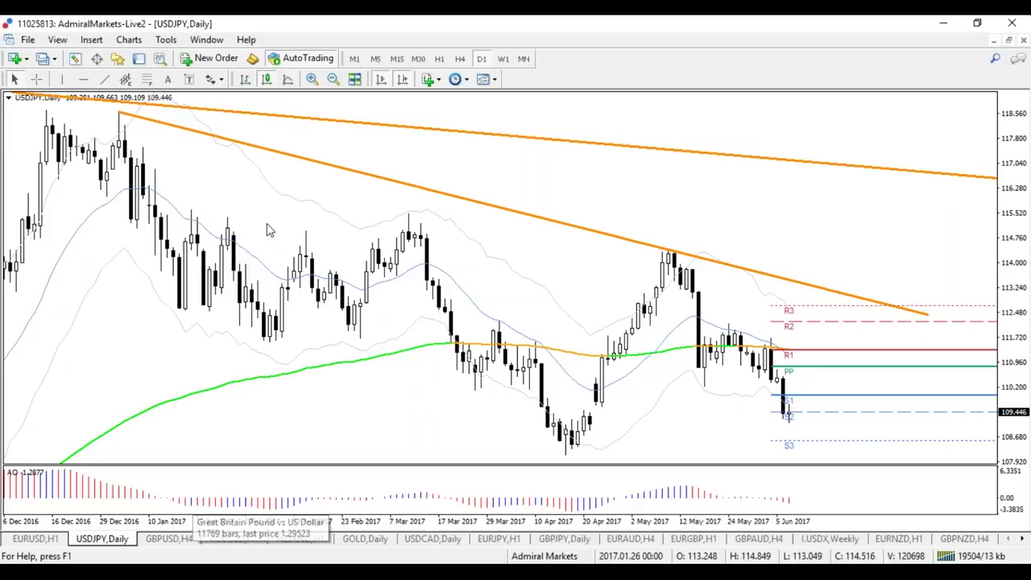
Apply the 1ECS_Swat_M5-30 Murrey levels template and zoom out to show all levels.
right_click(357, 148)
mouse_move(418, 293)
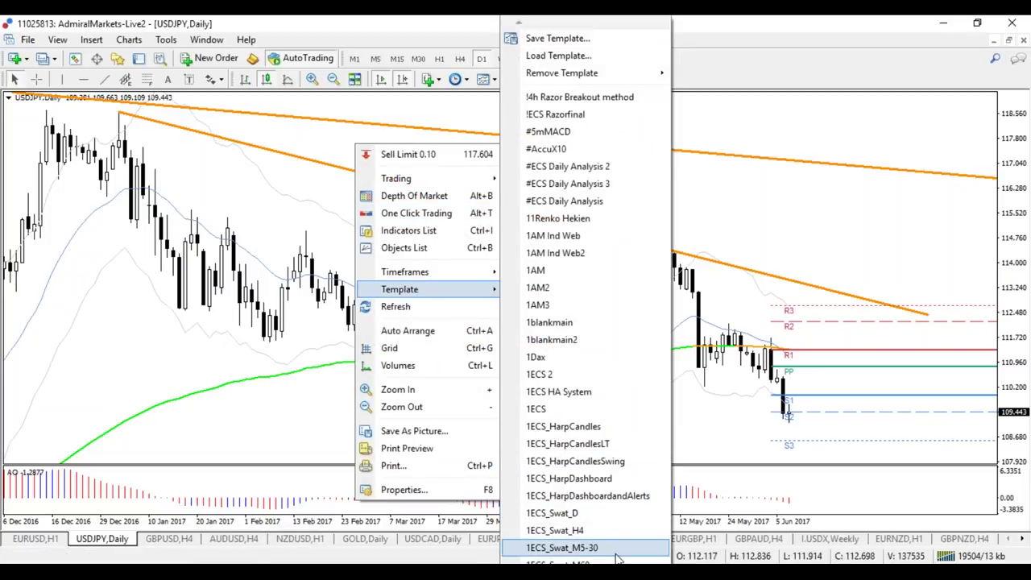
click(617, 556)
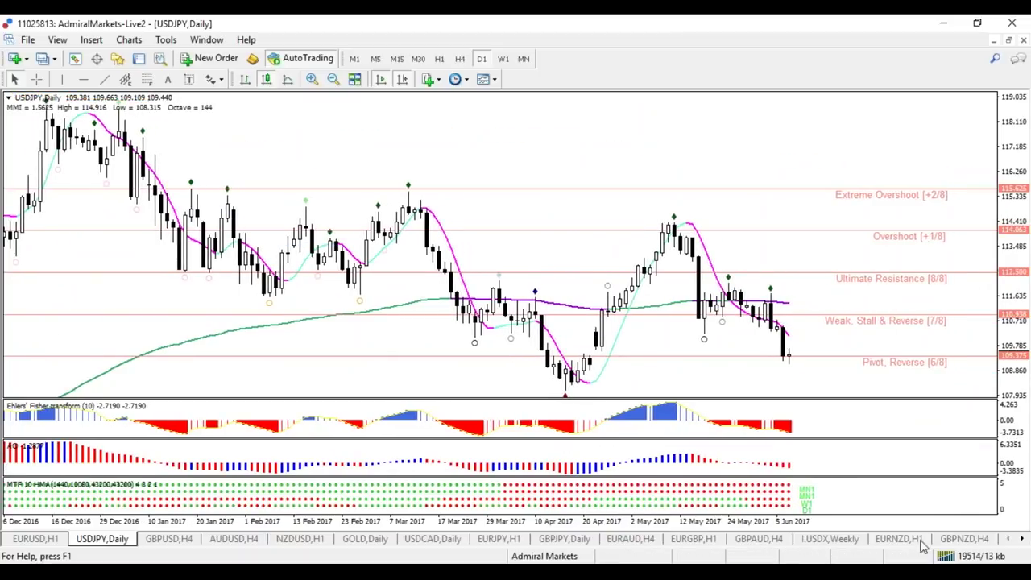
key(minus)
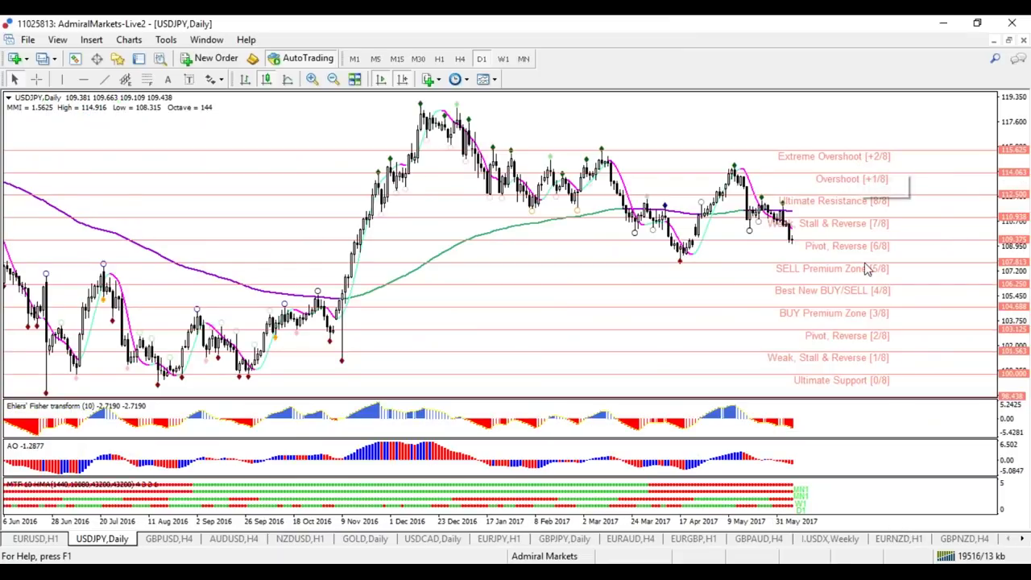
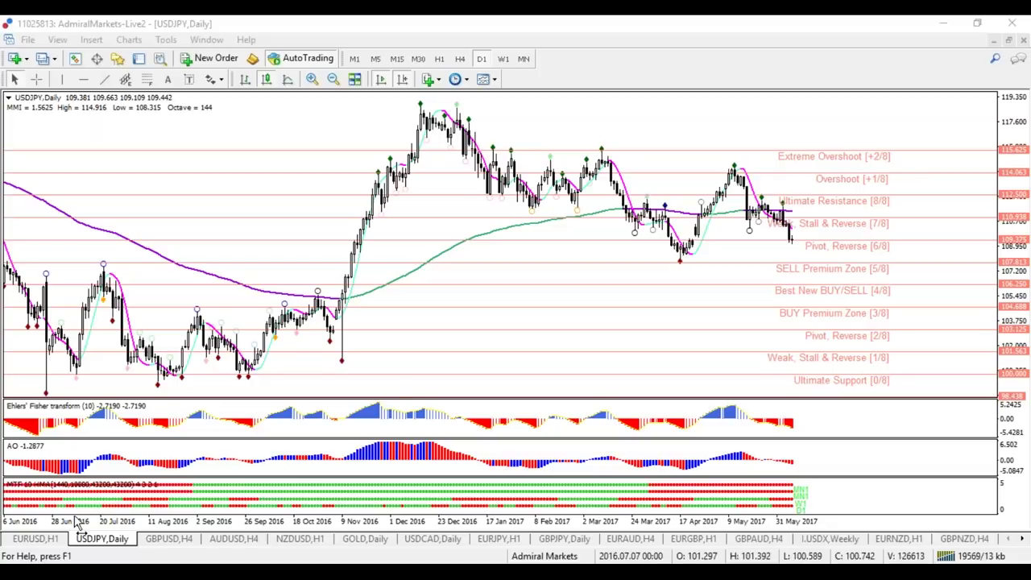
Add a text label to the USDJPY daily chart with the contact e-mail as its name and text.
click(168, 79)
click(277, 153)
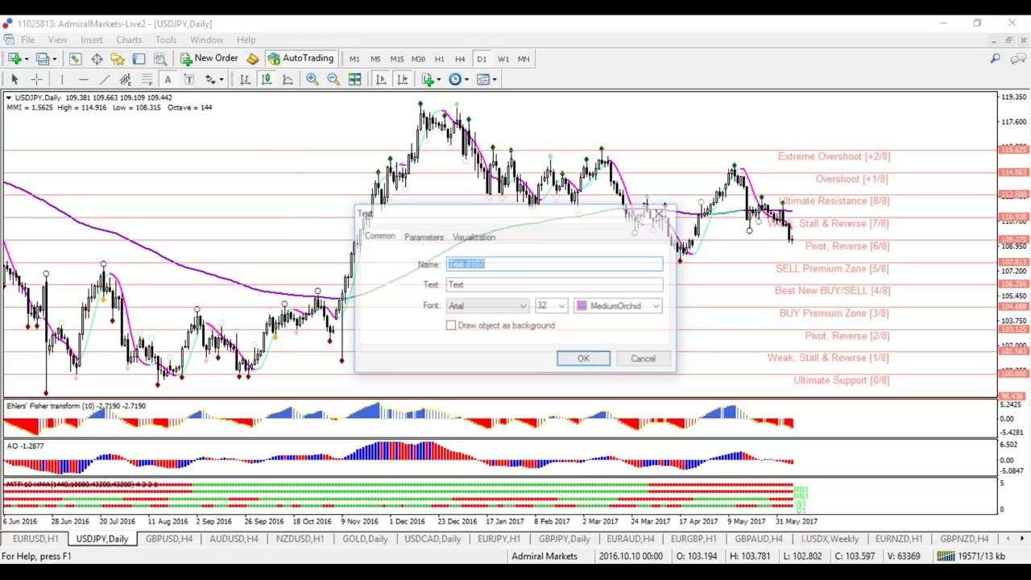
click(498, 270)
key(ctrl+a)
key(Tab)
click(585, 361)
Drag the e-mail label to the middle of the chart.
double_click(276, 145)
drag(276, 145, 567, 307)
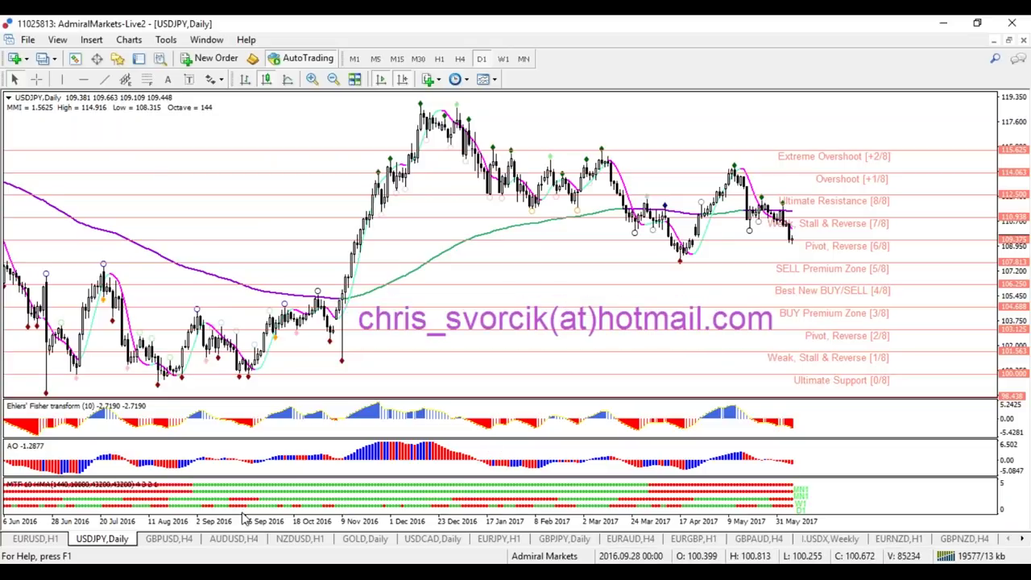
mouse_move(391, 413)
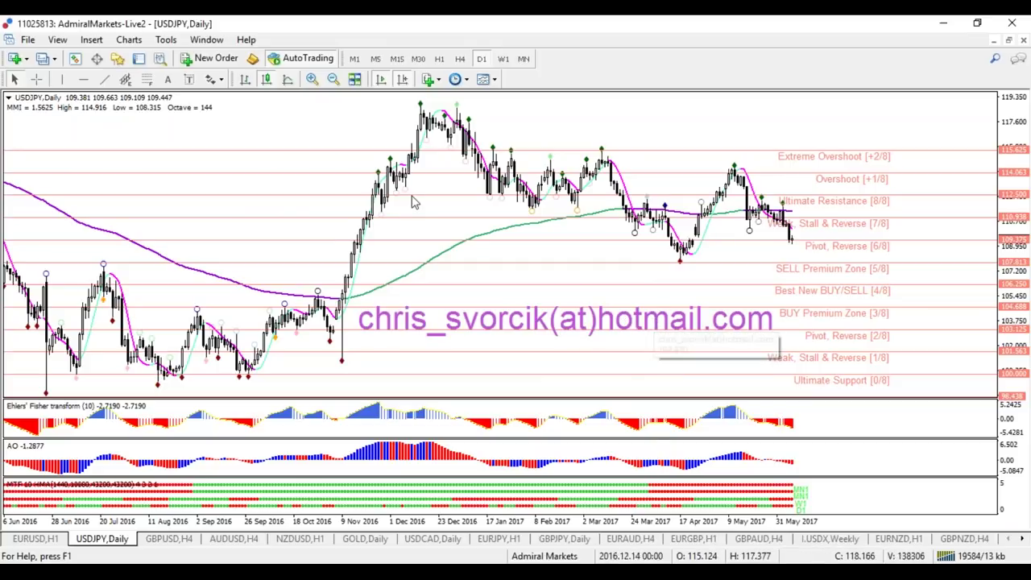
Zoom into the latest USDJPY H4 candles, circle the 6–7 June candles, then return to D1.
click(459, 61)
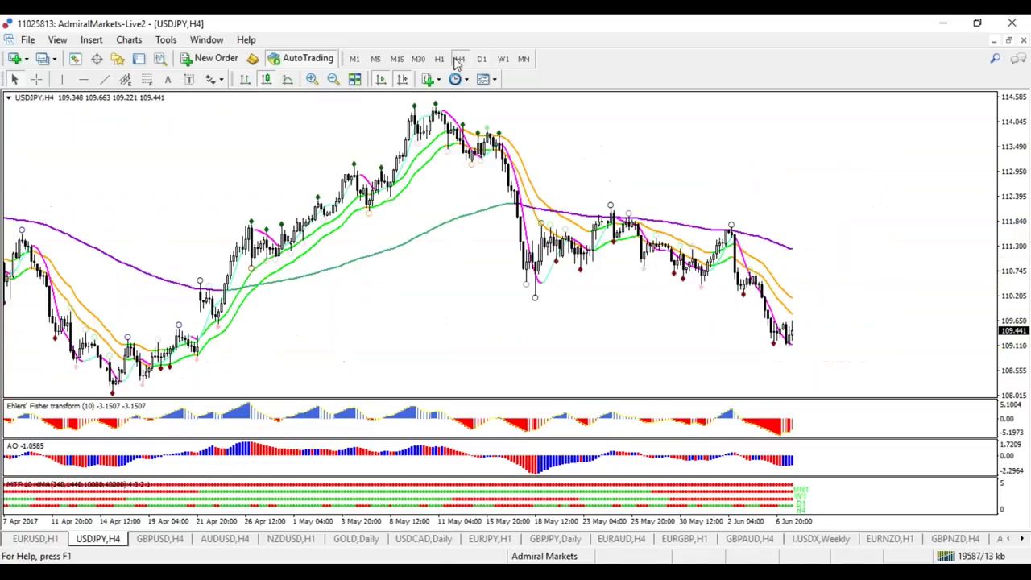
key(plus)
key(plus)
key(plus)
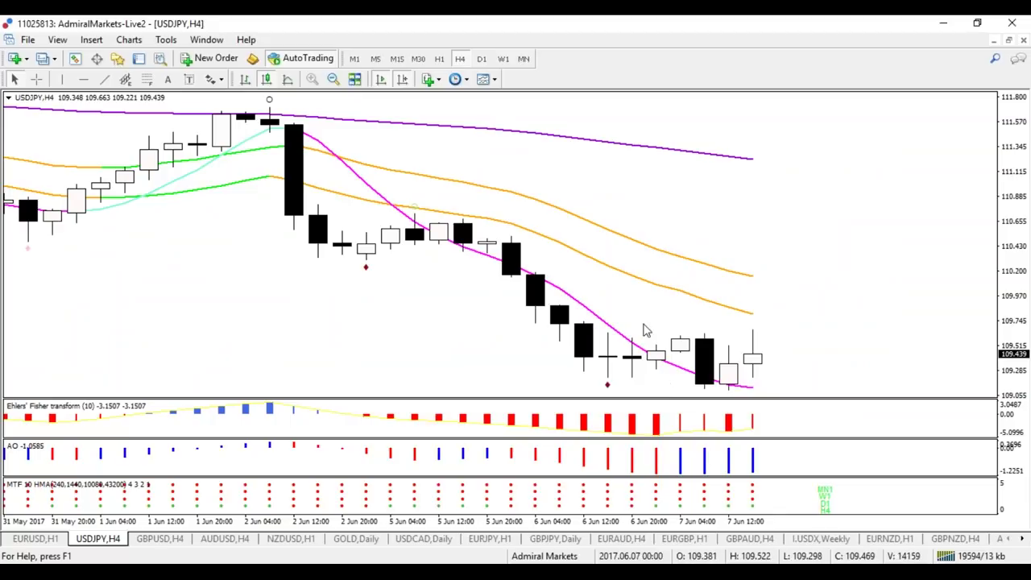
mouse_move(685, 337)
mouse_down()
mouse_move(574, 337)
mouse_move(696, 373)
mouse_move(689, 337)
mouse_up()
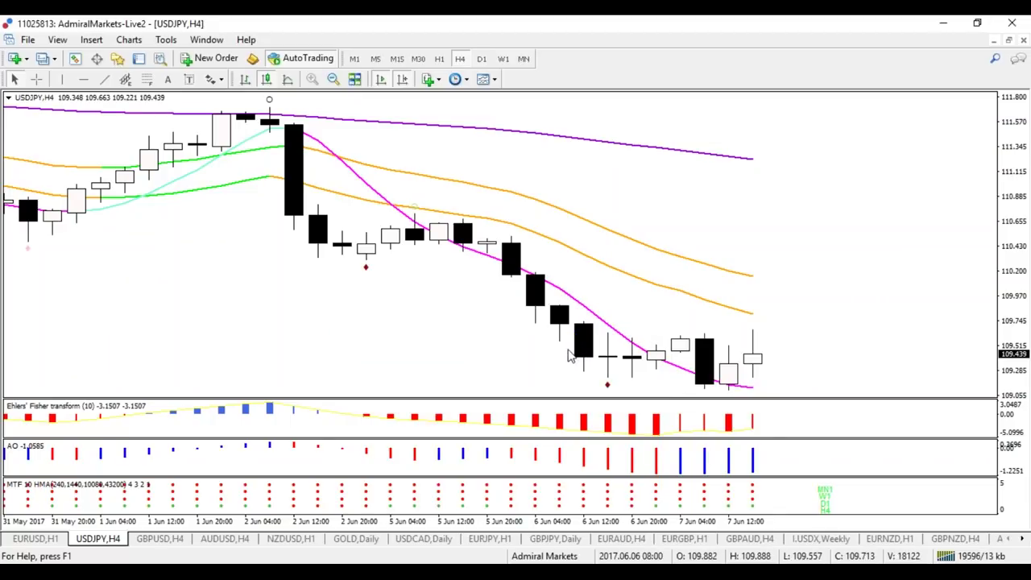
click(481, 59)
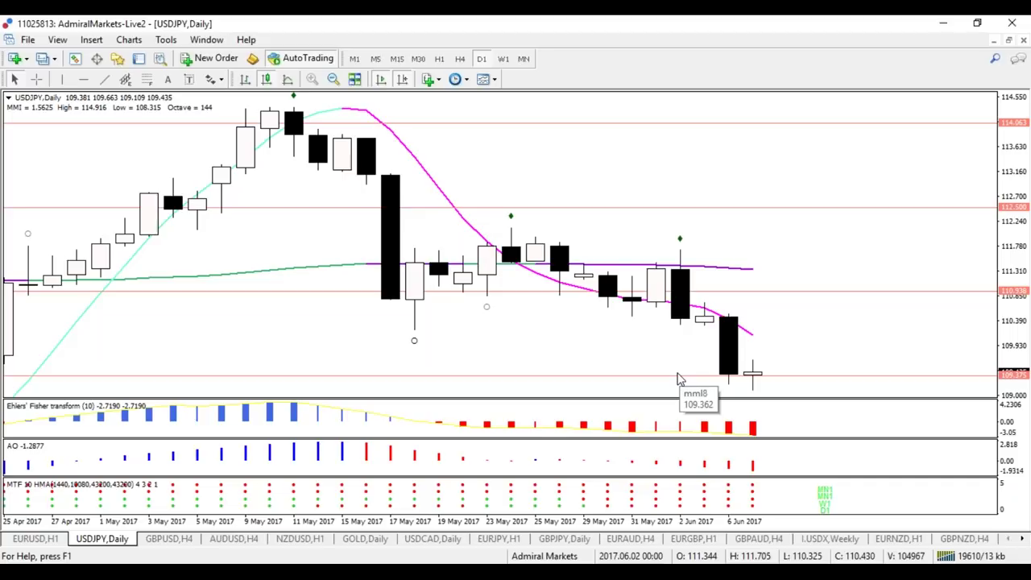
Switch USDJPY from H4 to H1, then bring up the Admiral Markets YouTube channel.
click(460, 59)
click(439, 59)
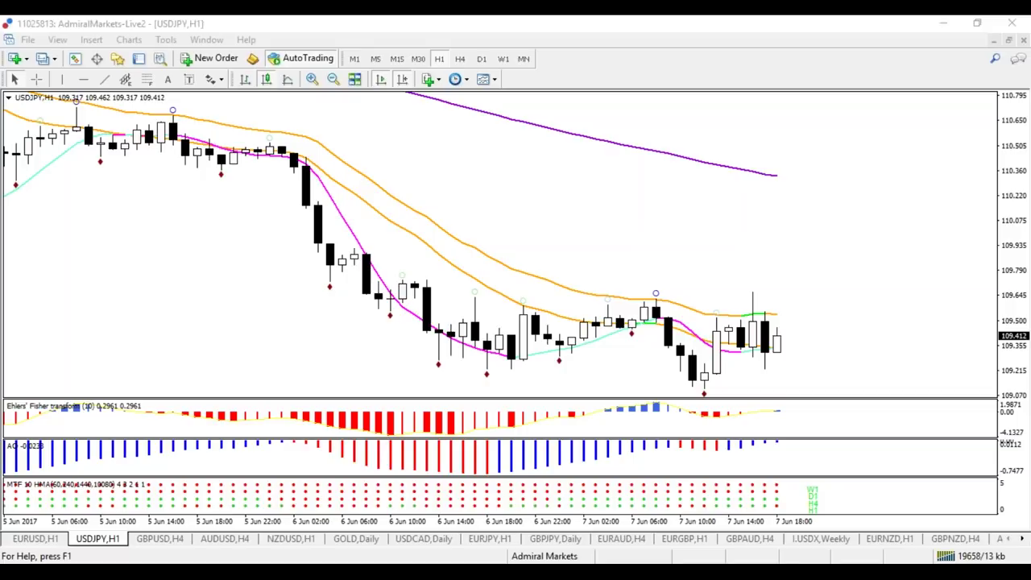
key(alt+Tab)
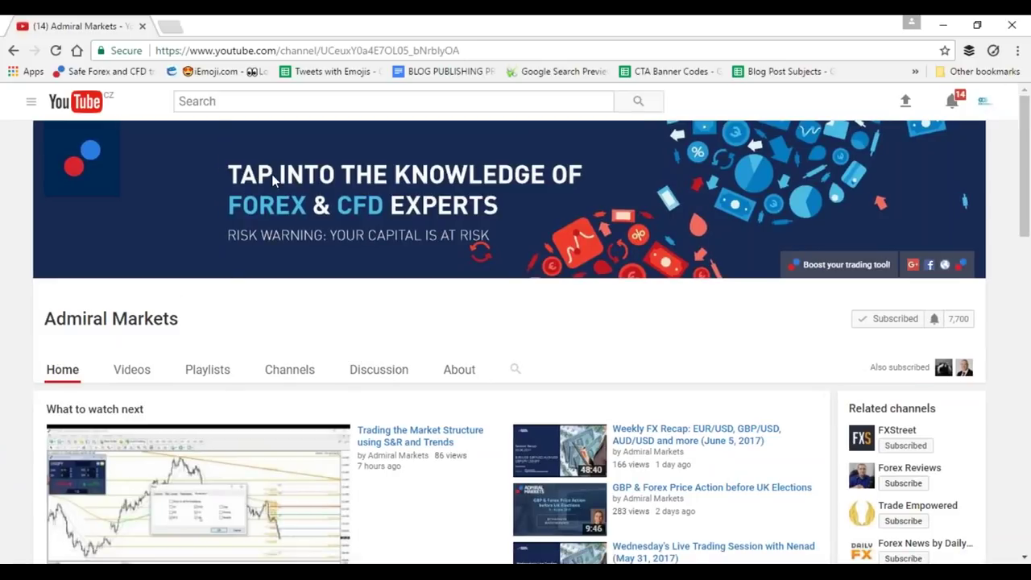
Search the channel for 'Fibonacci' videos, then go back to the MetaTrader USDJPY H1 chart.
scroll(214, 387, down, 2)
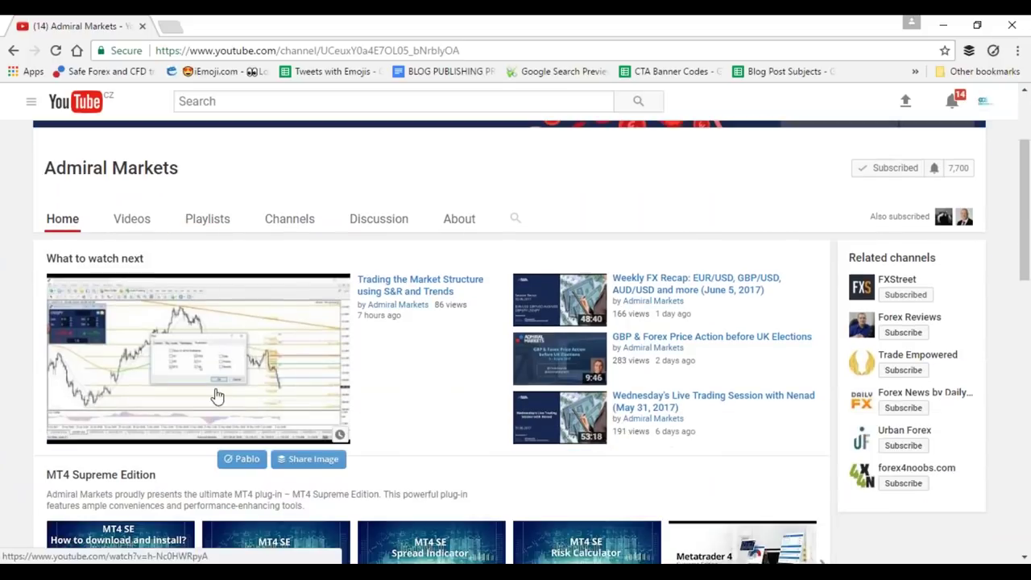
click(516, 219)
text(Fibonacci)
key(Return)
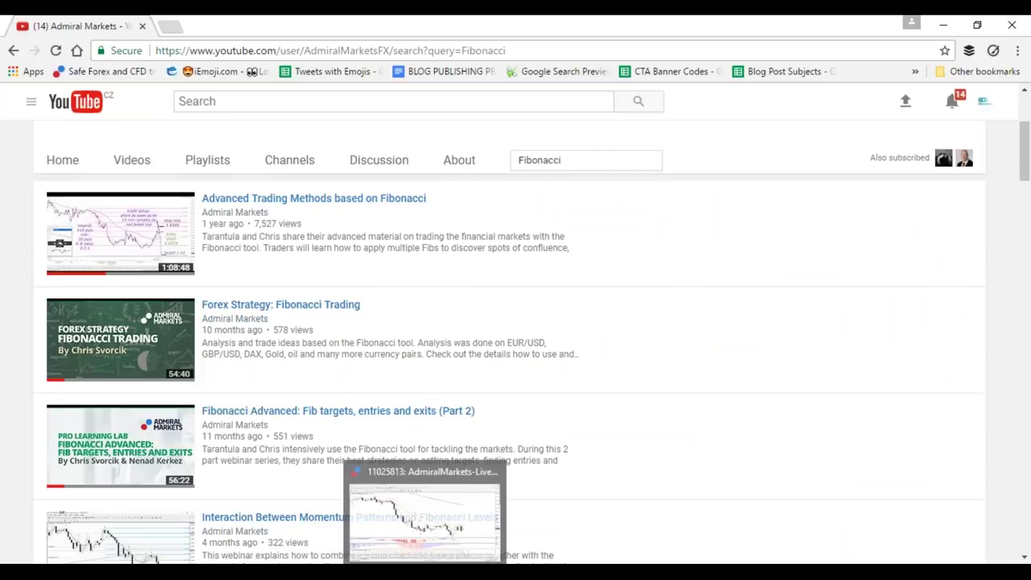
click(425, 515)
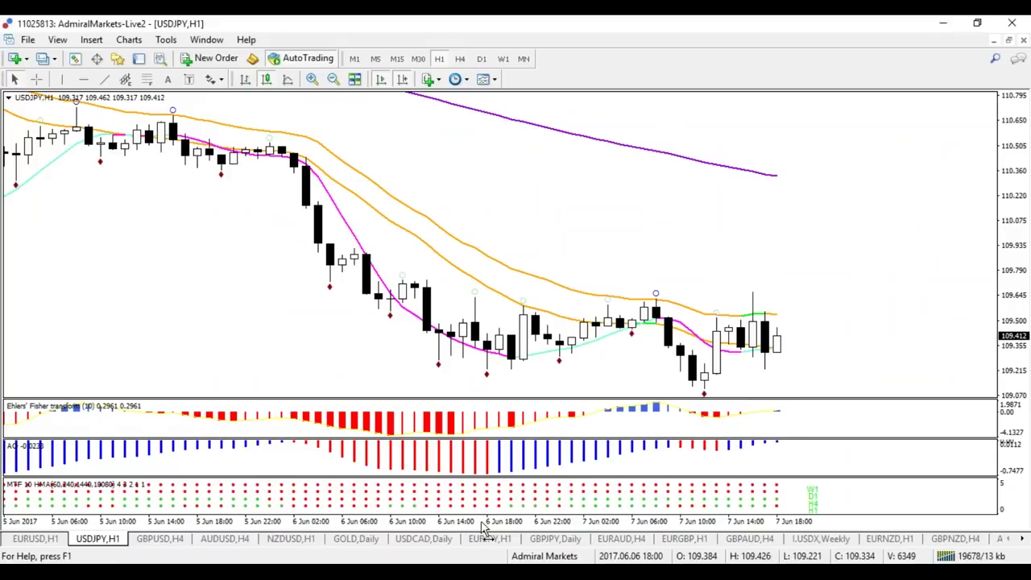
On USDJPY H4, draw a Fibonacci retracement from the April low 108.129 to the May high 114.316.
key(minus)
key(minus)
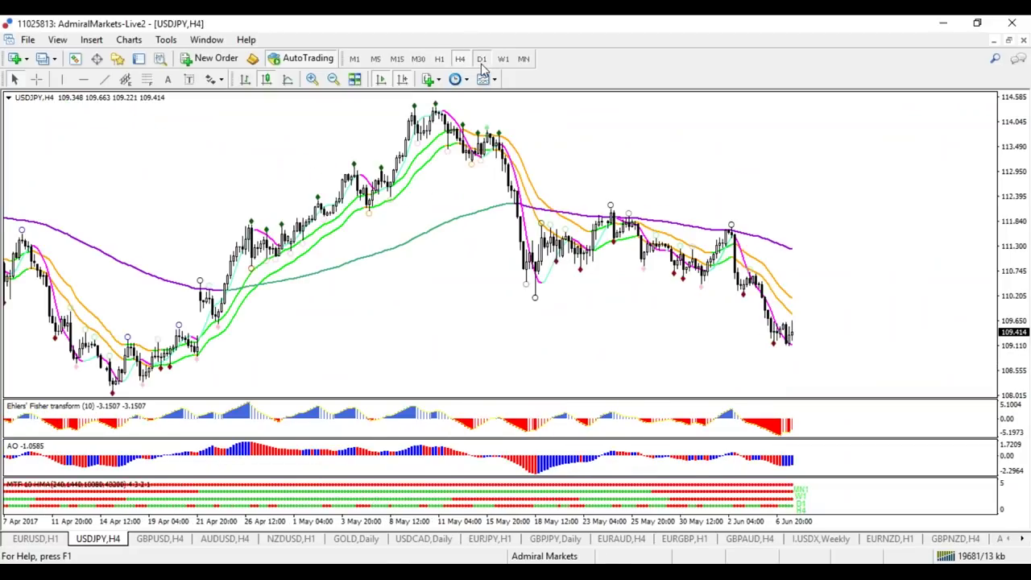
click(481, 60)
click(461, 61)
click(147, 79)
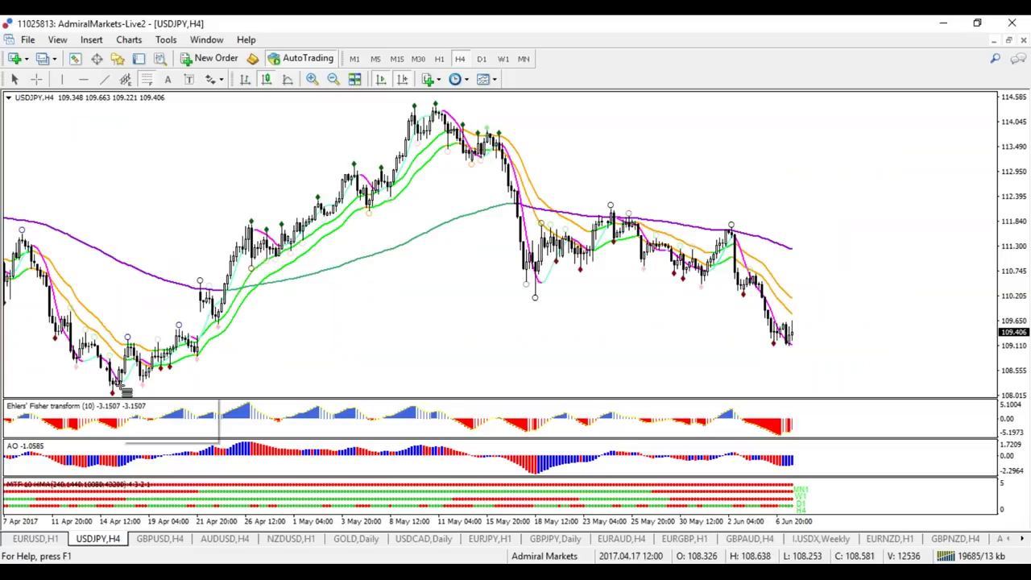
click(113, 390)
drag(211, 169, 221, 114)
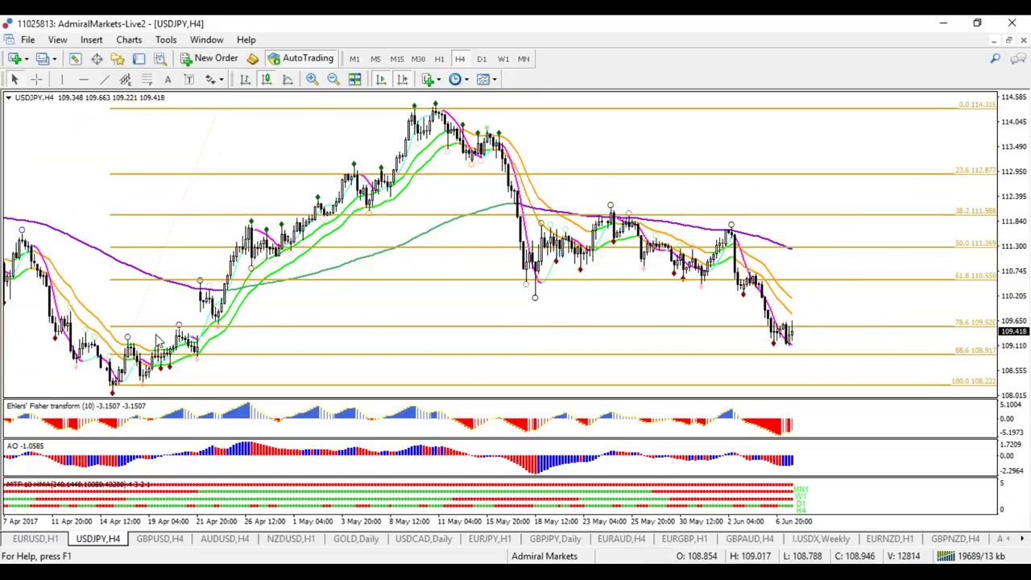
drag(114, 387, 115, 392)
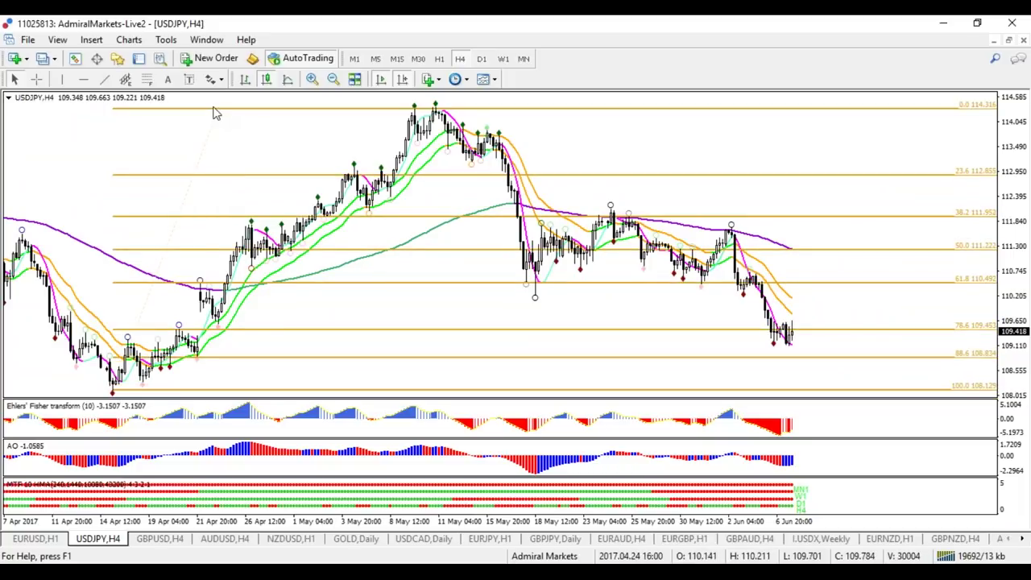
Circle the April low and May high, mark below the 88.6 level, then clear the markings.
mouse_move(128, 384)
mouse_down()
mouse_move(142, 391)
mouse_move(138, 376)
mouse_up()
drag(414, 102, 415, 120)
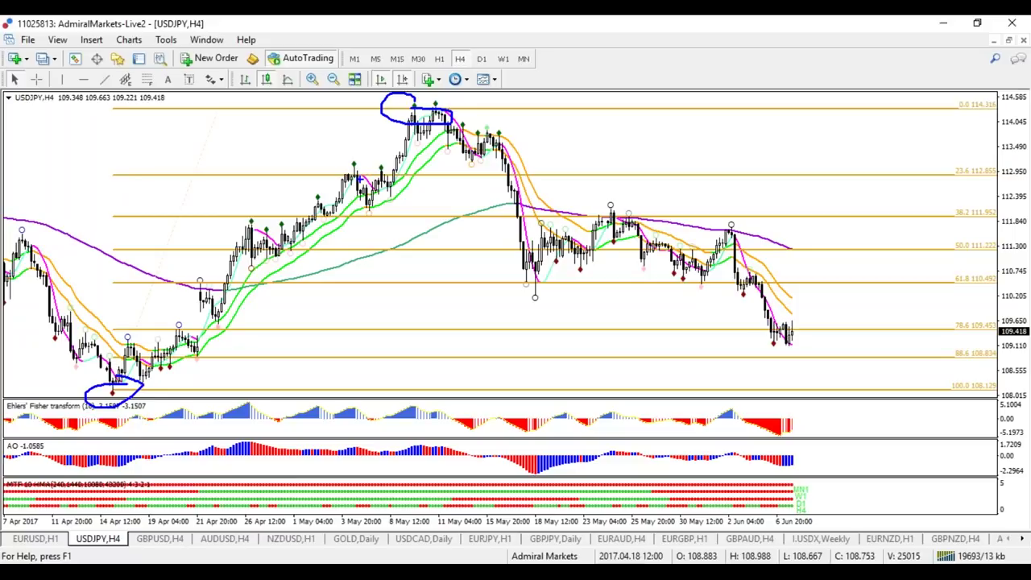
key(e)
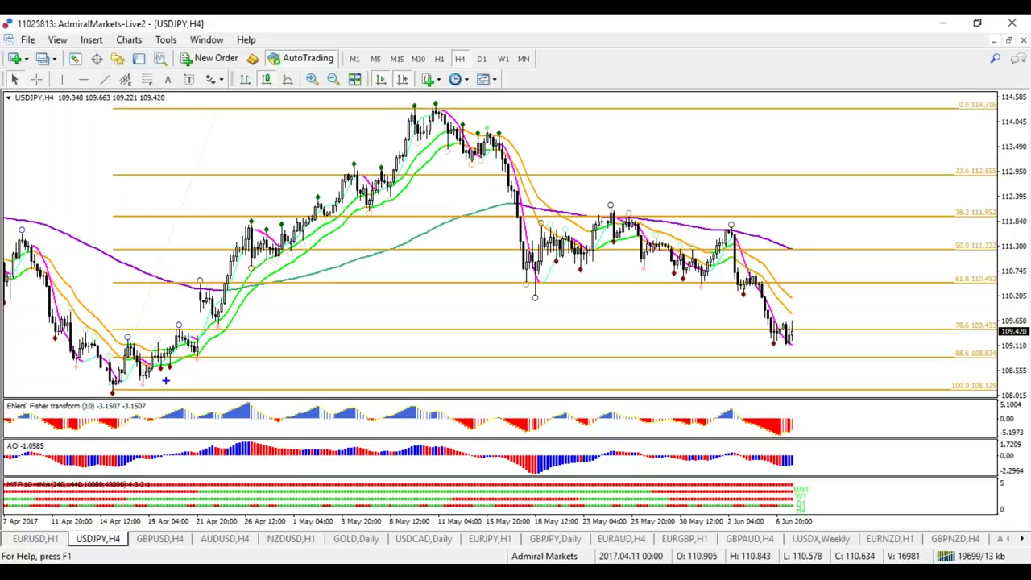
drag(802, 358, 876, 367)
key(Escape)
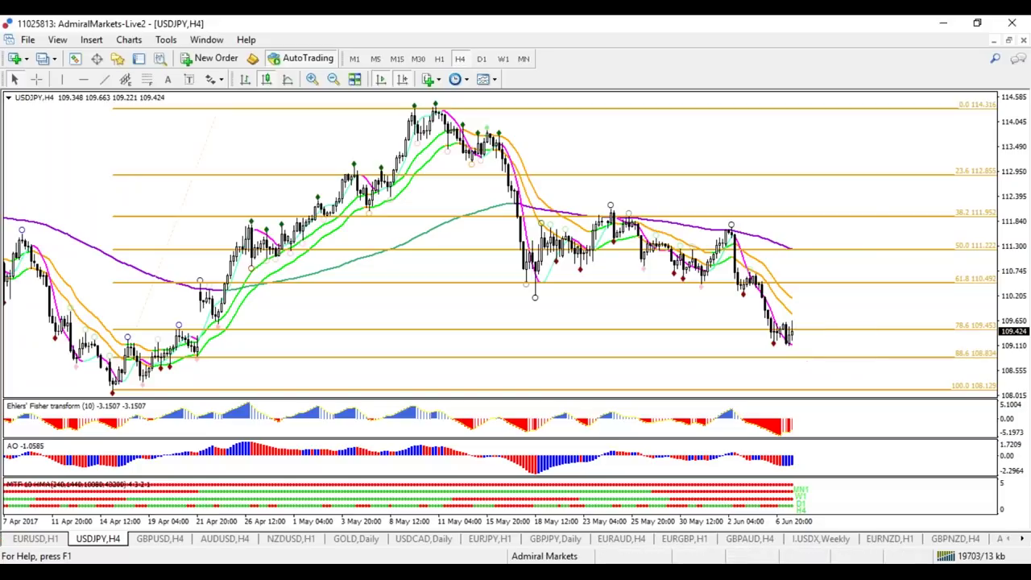
Bring the Admiral Markets Forex & CFD Webinars browser window to the front.
mouse_move(312, 572)
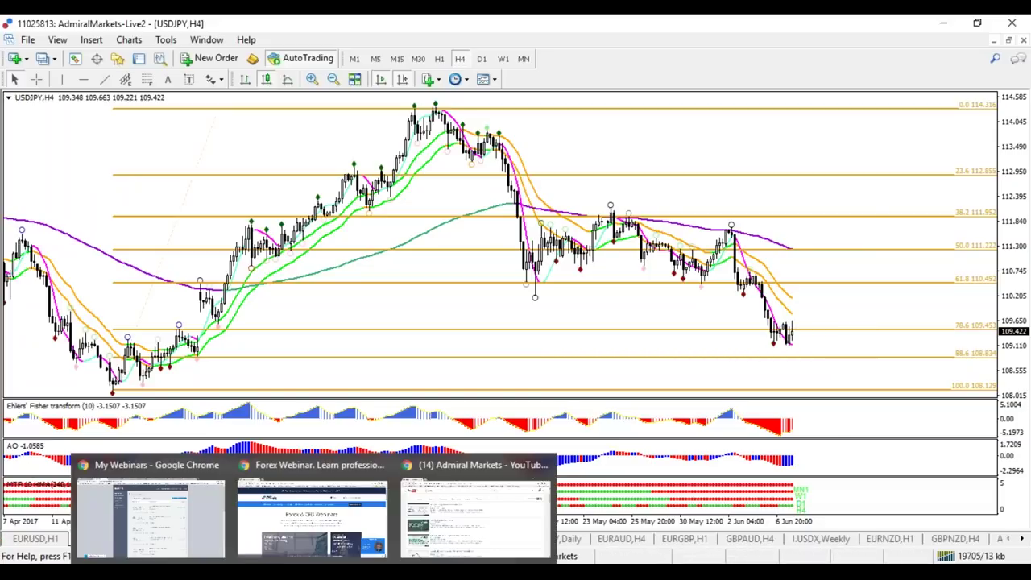
click(317, 552)
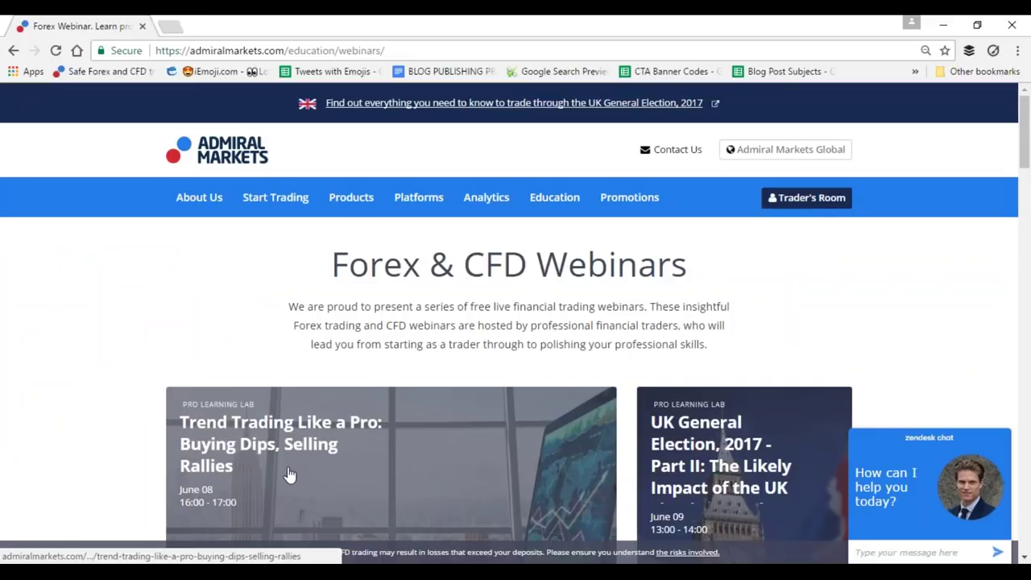